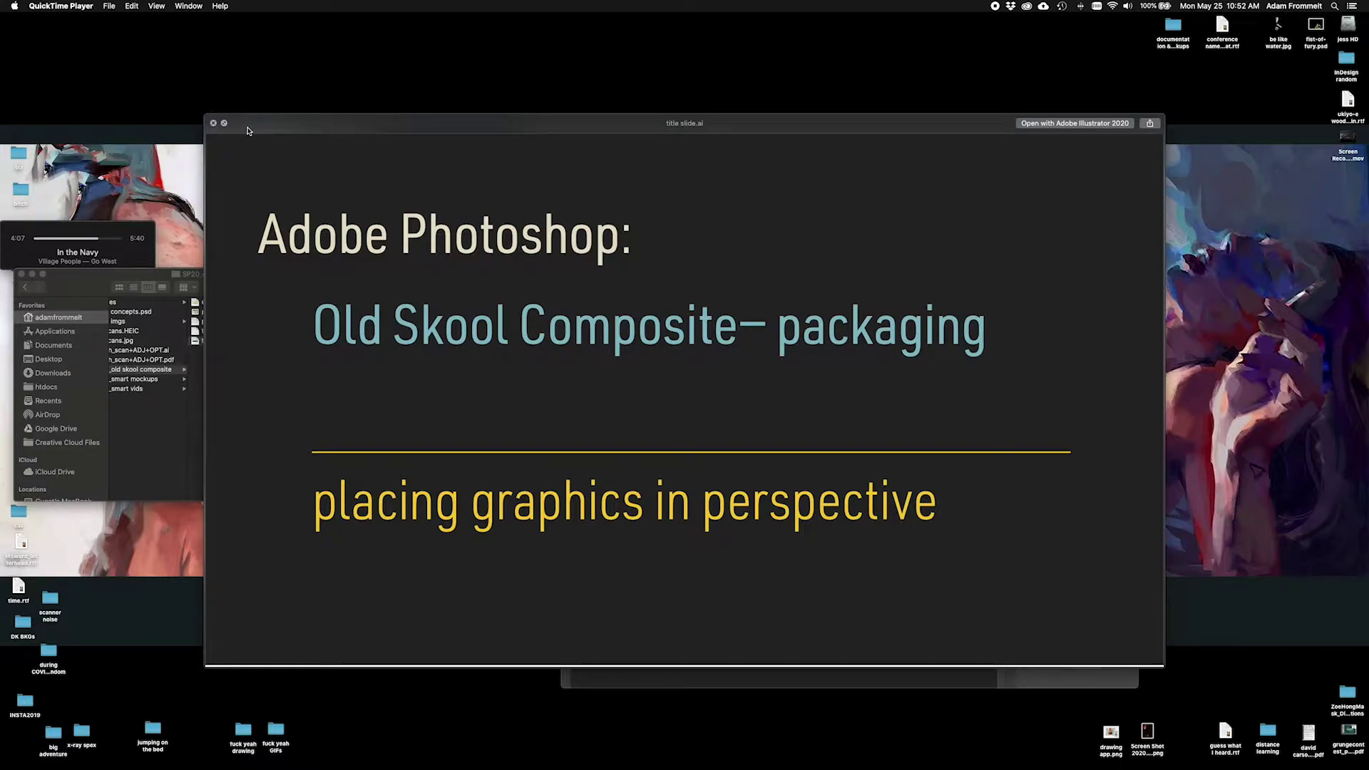
Dismiss the title slide.ai preview to reveal the dielines PDF and the project folder
{"action": "left_click", "coordinate": [249, 128]}
{"action": "key", "text": "space"}
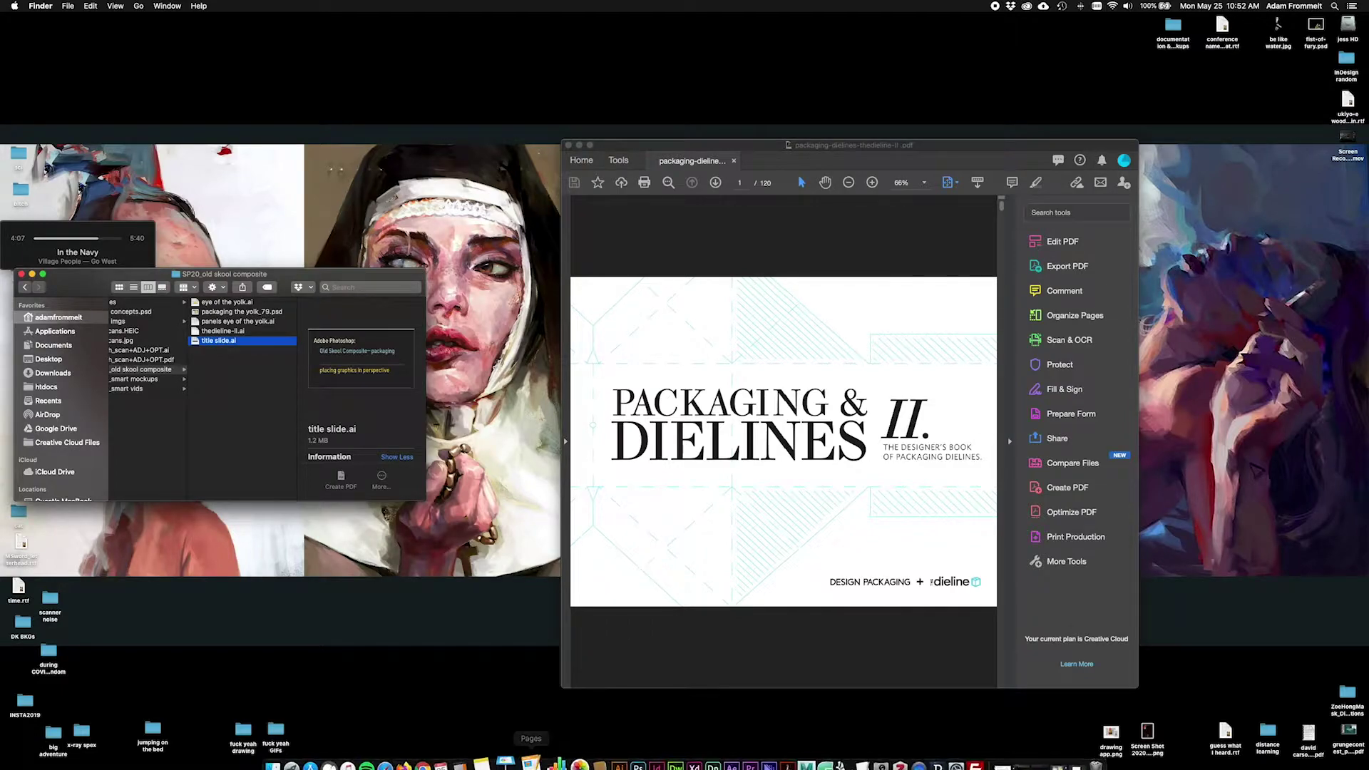
In Illustrator, unlock Layer 1 and release the V Closure Box page's clipping mask
{"action": "left_click", "coordinate": [606, 752]}
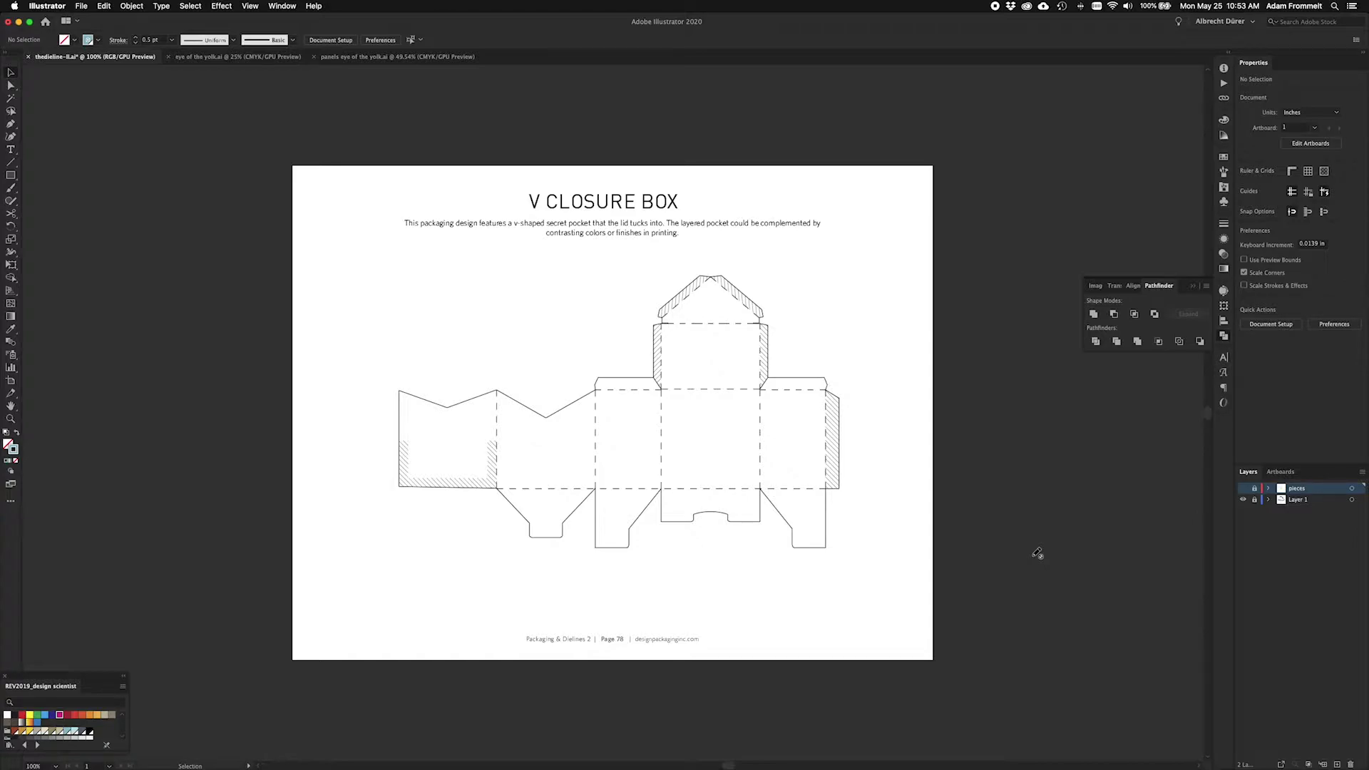
{"action": "left_click", "coordinate": [1255, 500]}
{"action": "left_click", "coordinate": [904, 556]}
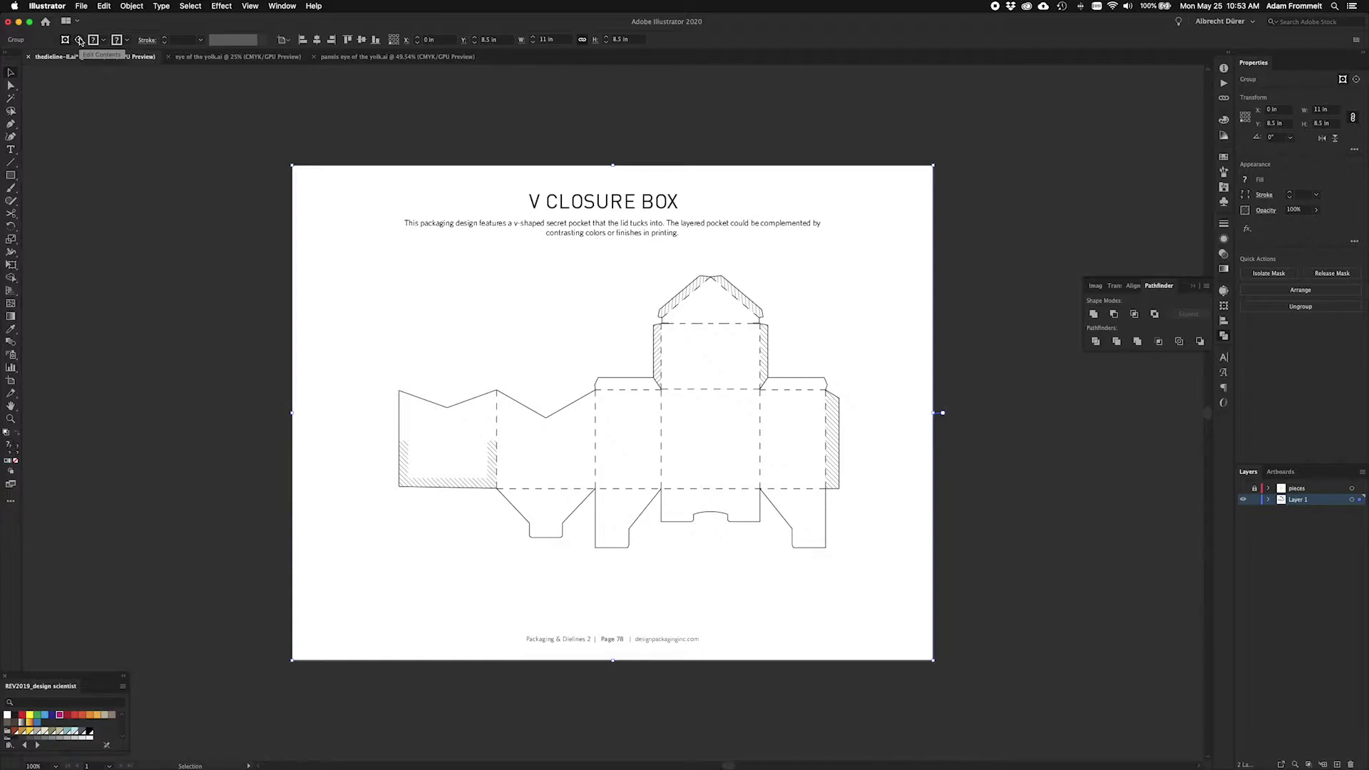
{"action": "left_click", "coordinate": [79, 39]}
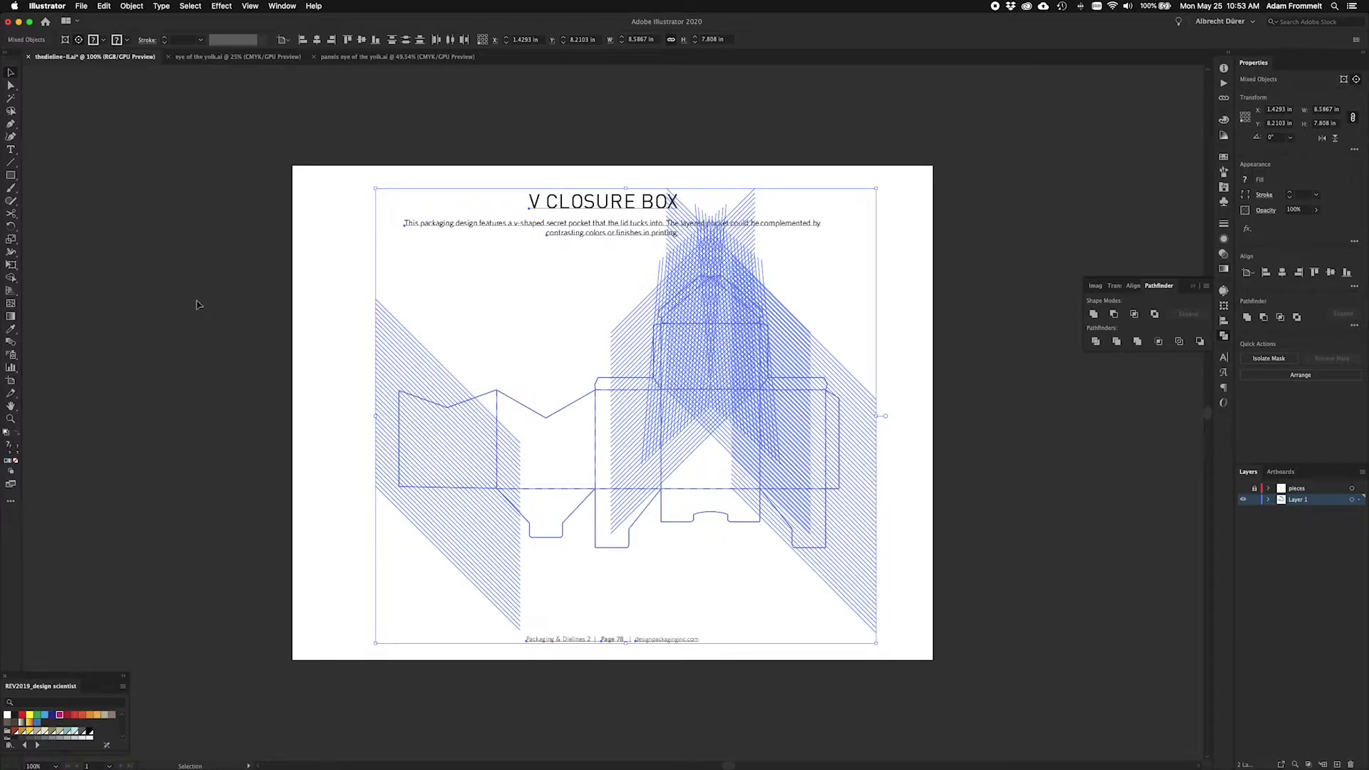
Delete the released page artwork and the leftover clipping group, then restore the dieline artwork
{"action": "key", "text": "Delete"}
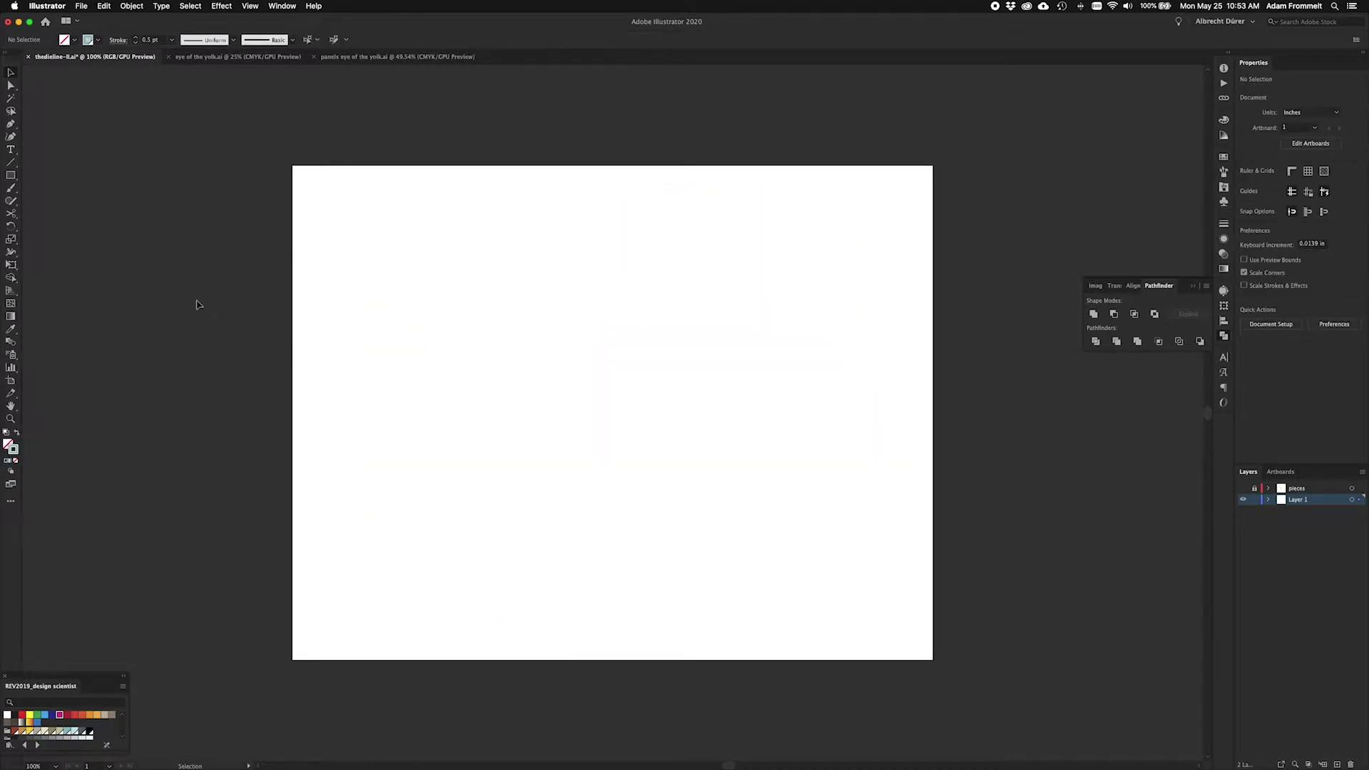
{"action": "left_click_drag", "start_coordinate": [257, 319], "coordinate": [373, 398]}
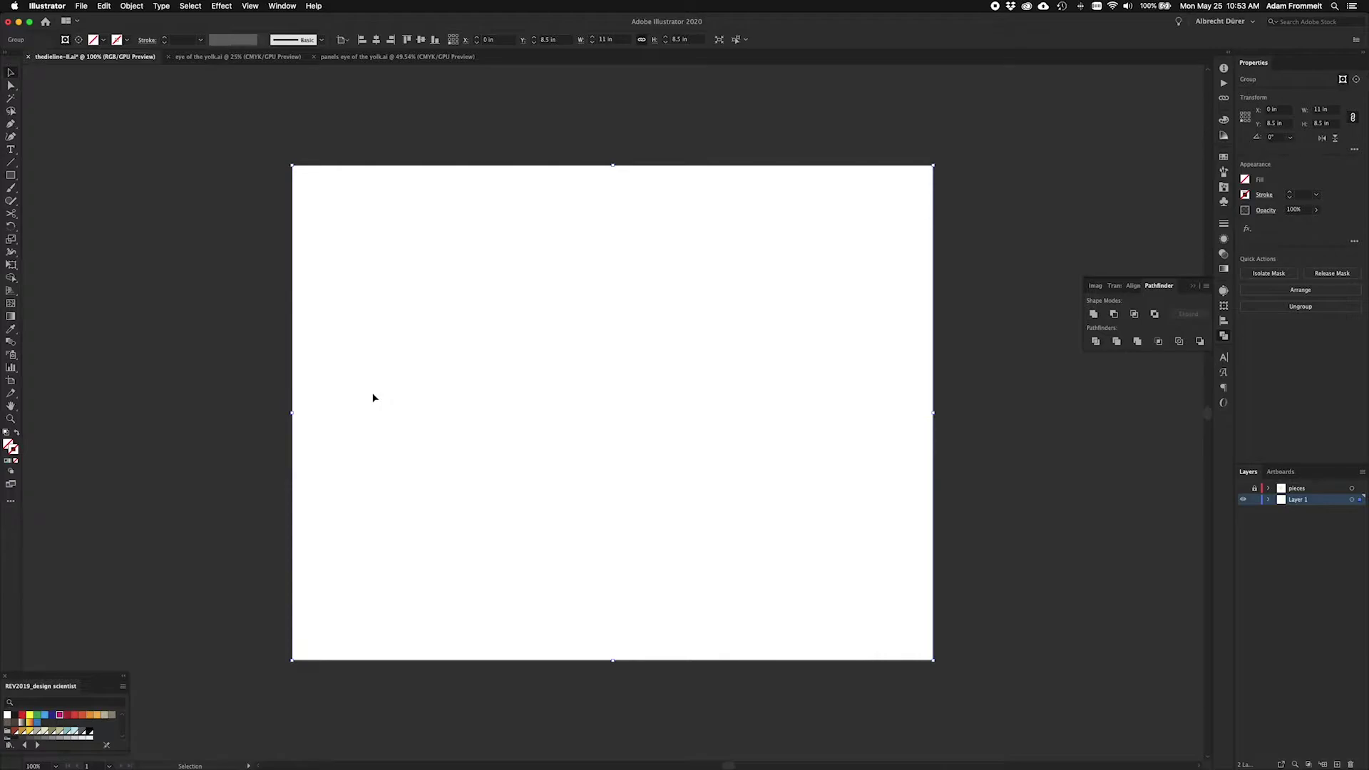
{"action": "key", "text": "Delete"}
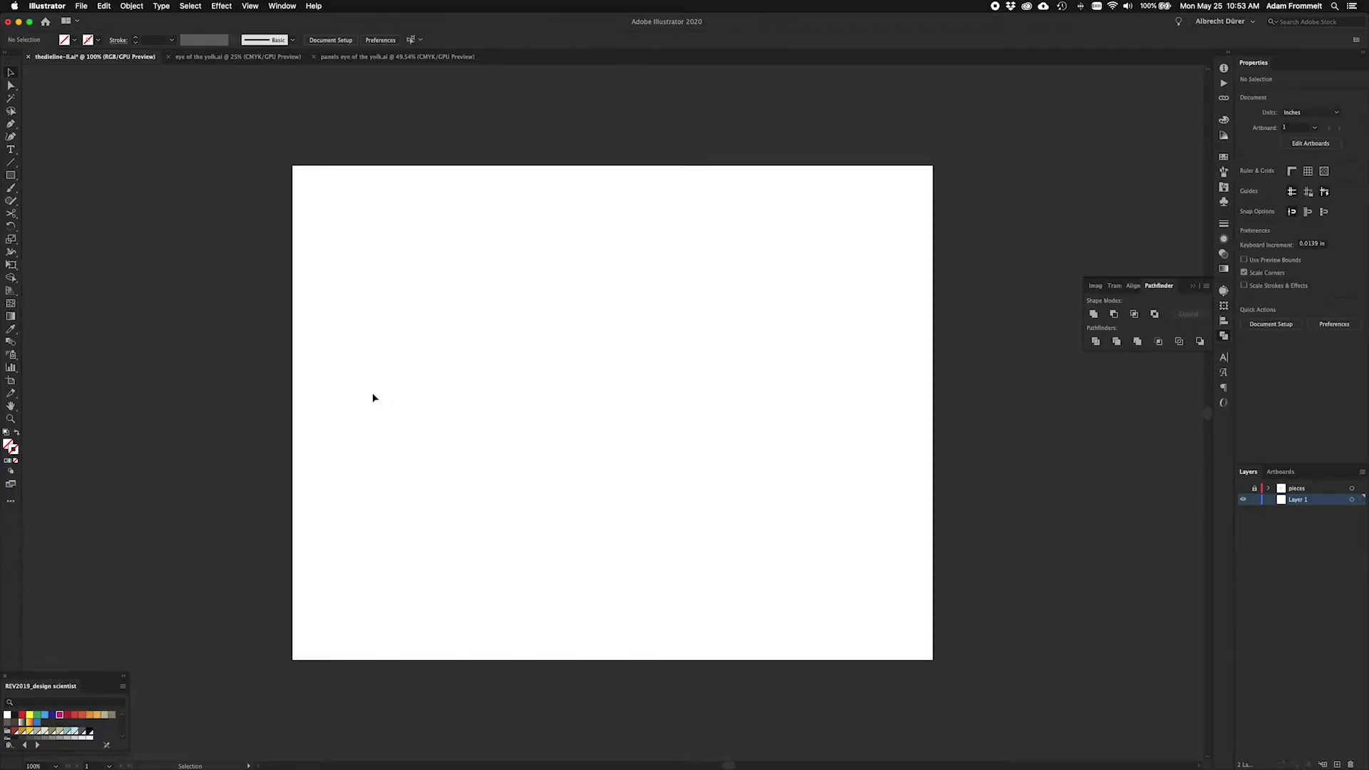
{"action": "key", "text": "super+shift+v"}
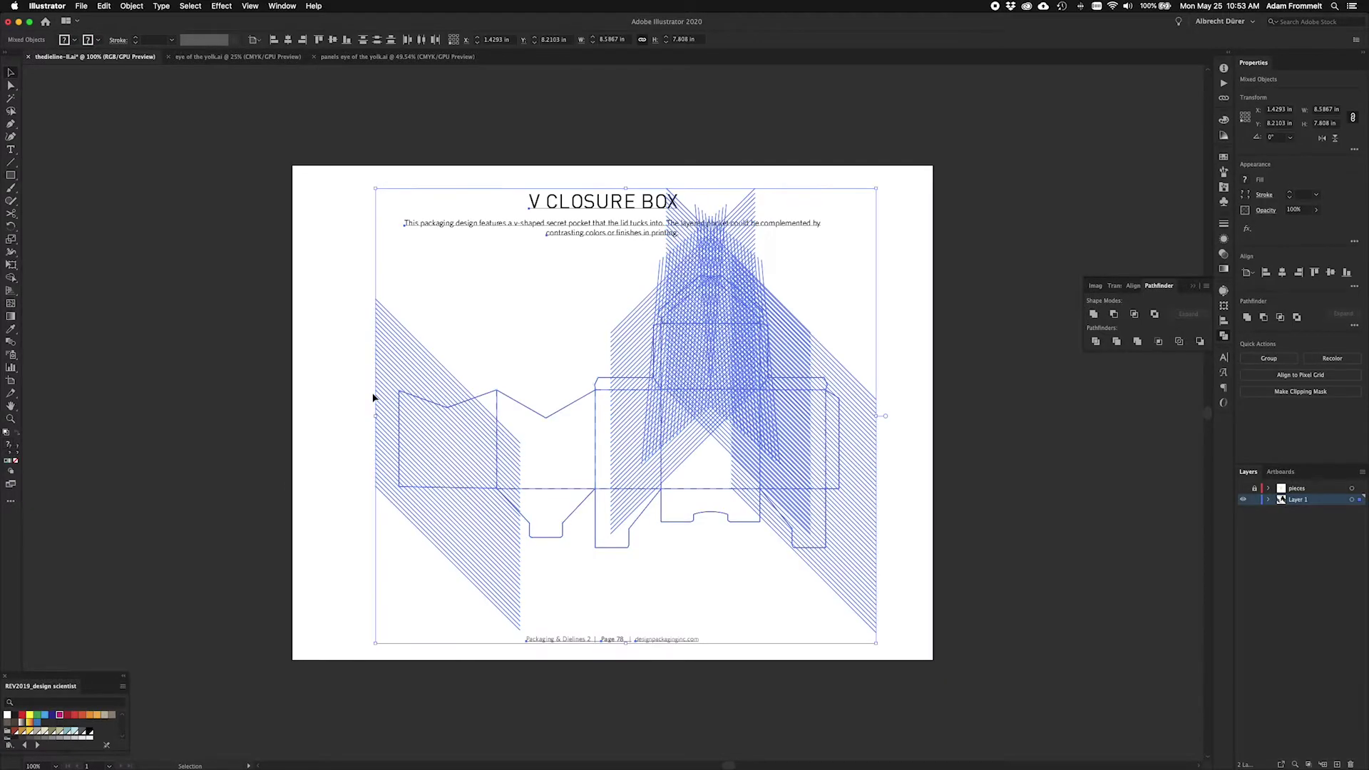
Pen-trace a closed five-anchor shape over the left V panel of the dieline
{"action": "left_click", "coordinate": [564, 328]}
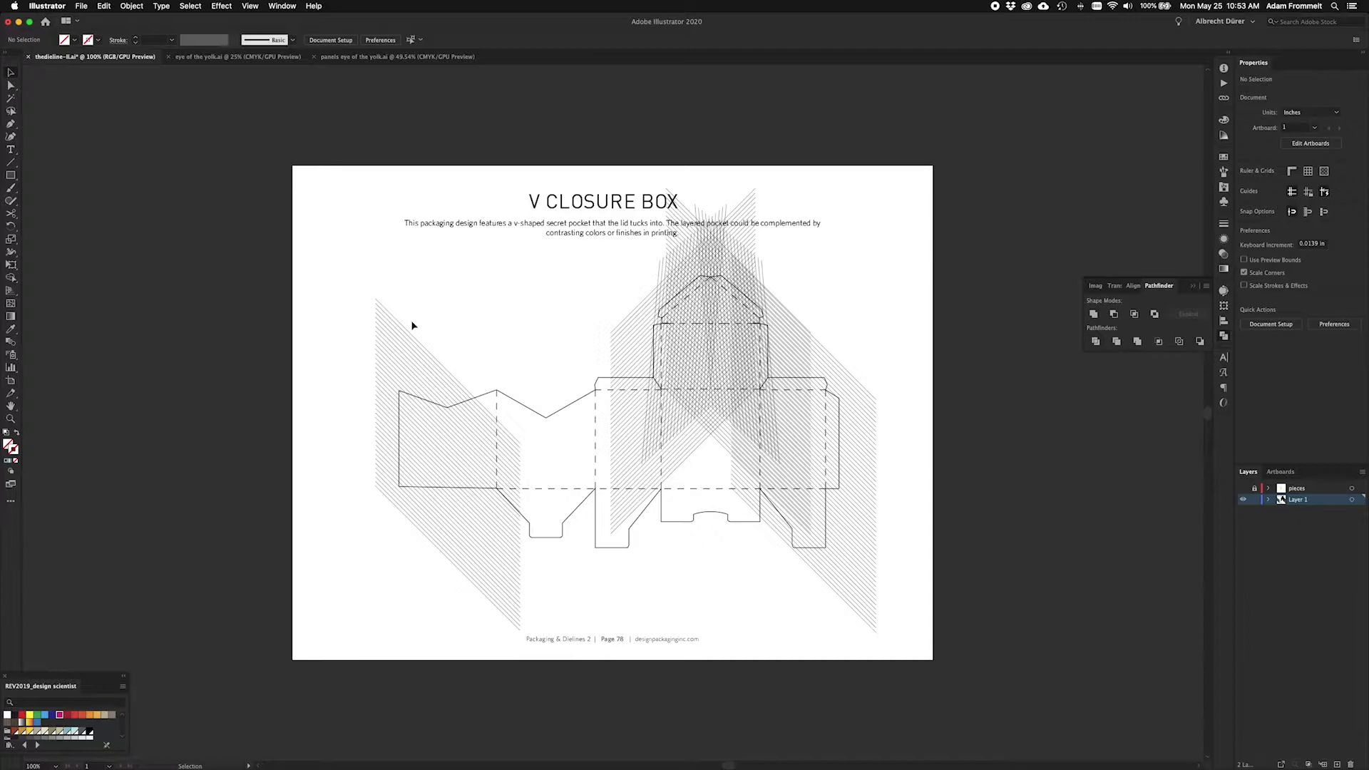
{"action": "left_click", "coordinate": [550, 417]}
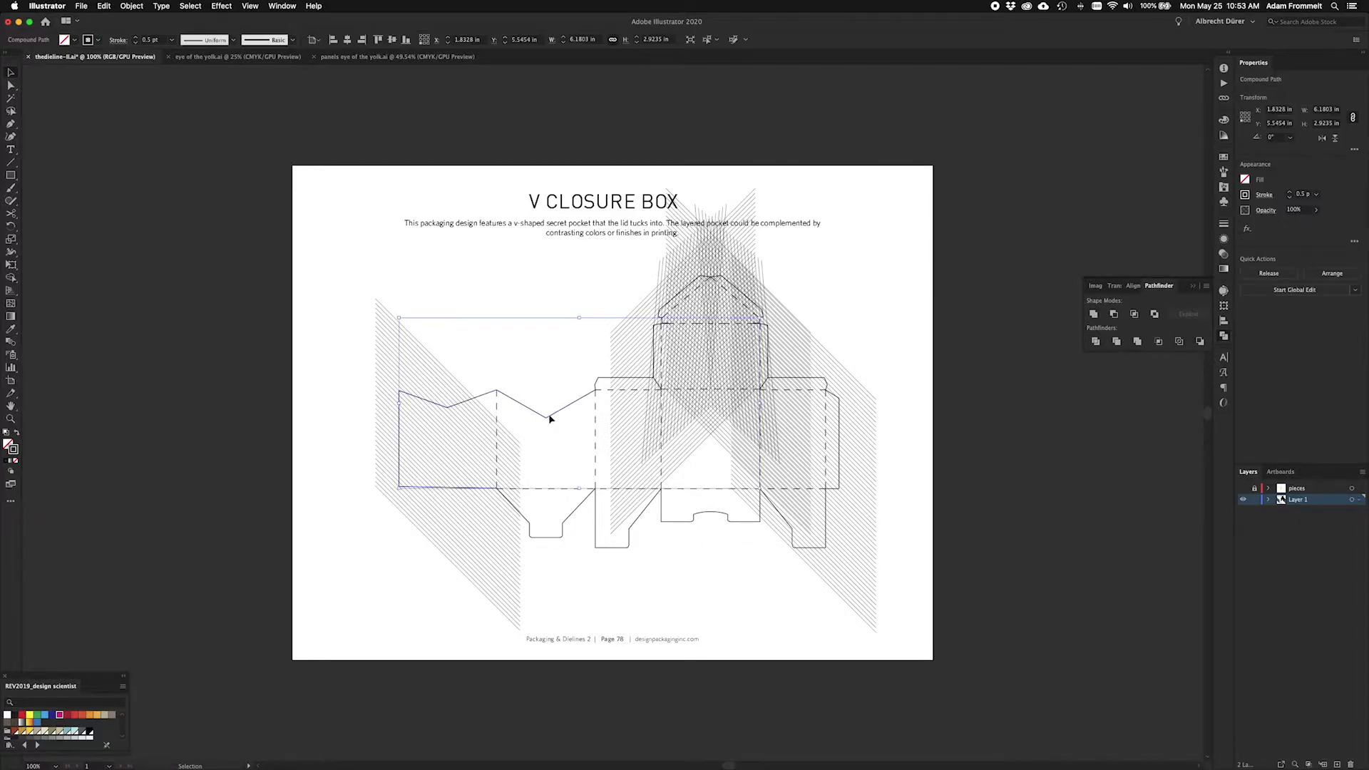
{"action": "left_click", "coordinate": [547, 390]}
{"action": "left_click", "coordinate": [547, 390]}
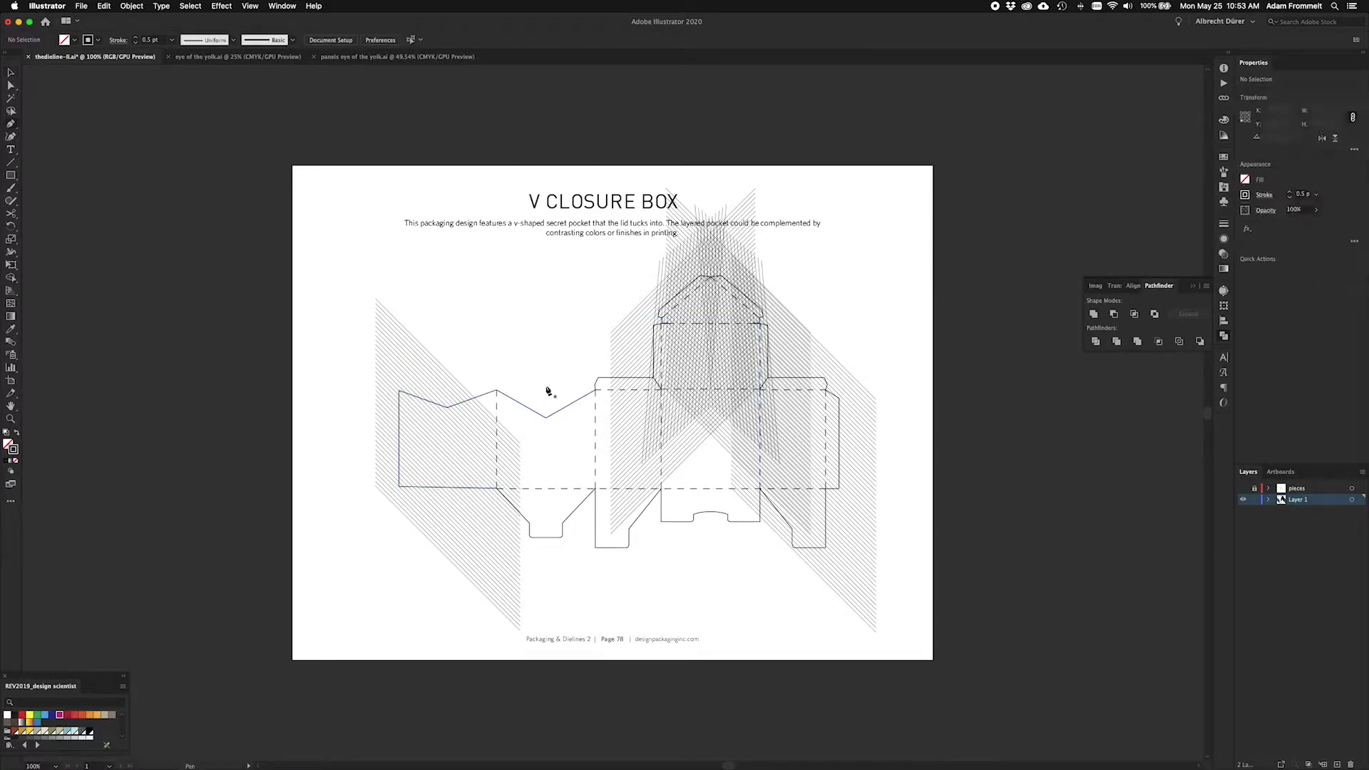
{"action": "key", "text": "p"}
{"action": "left_click", "coordinate": [586, 406]}
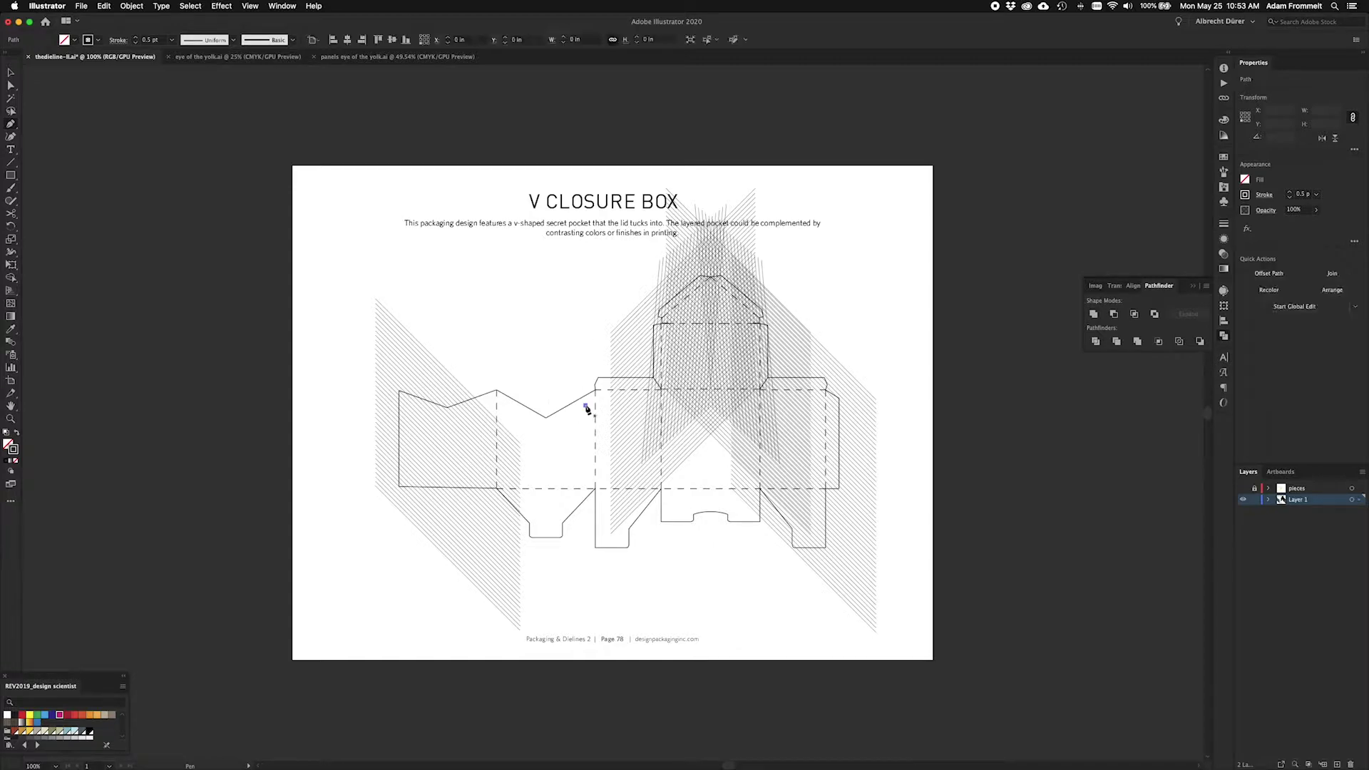
{"action": "left_click", "coordinate": [583, 476]}
{"action": "left_click", "coordinate": [545, 477]}
{"action": "left_click", "coordinate": [540, 428]}
{"action": "left_click", "coordinate": [564, 441]}
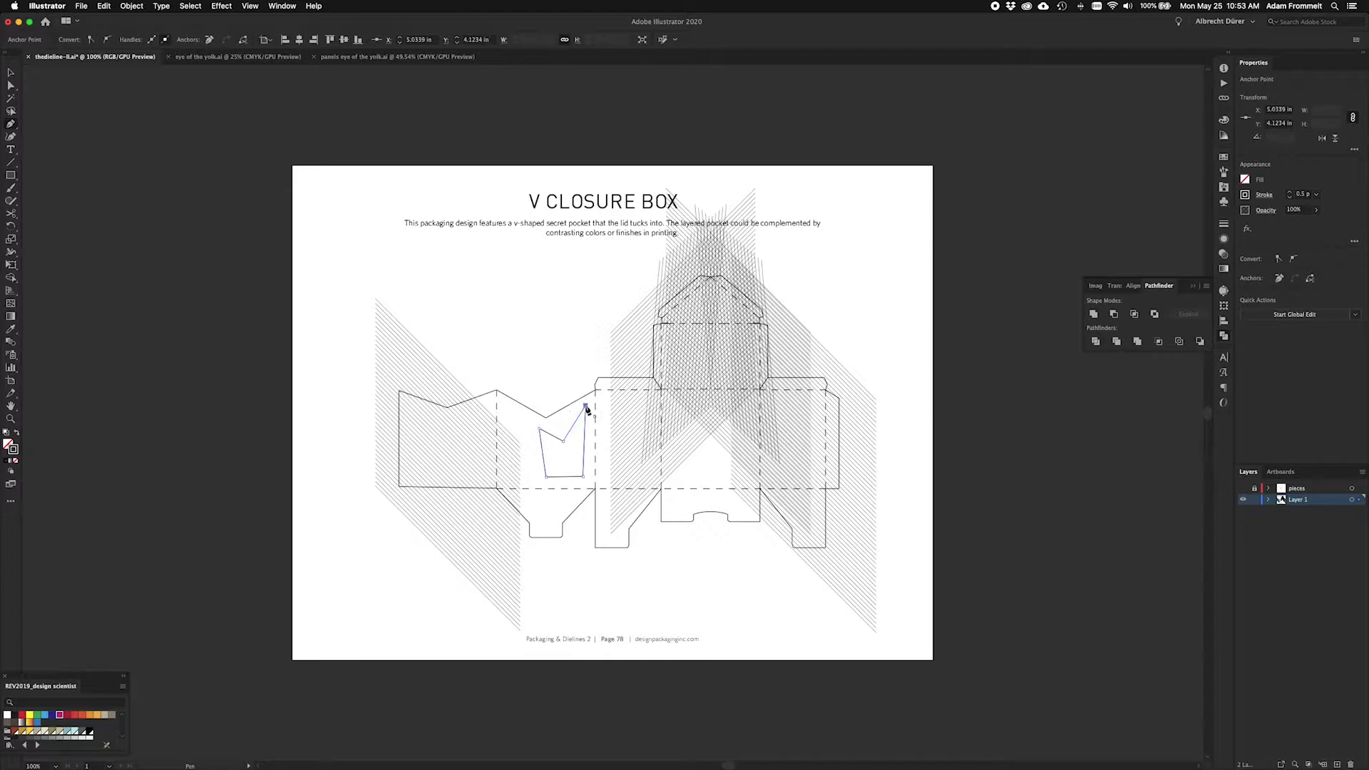
{"action": "left_click", "coordinate": [585, 407]}
Snap the shape's top anchor to the panel corner and its lower anchor to the fold corner
{"action": "left_click_drag", "start_coordinate": [585, 407], "coordinate": [595, 390]}
{"action": "left_click_drag", "start_coordinate": [584, 477], "coordinate": [498, 489]}
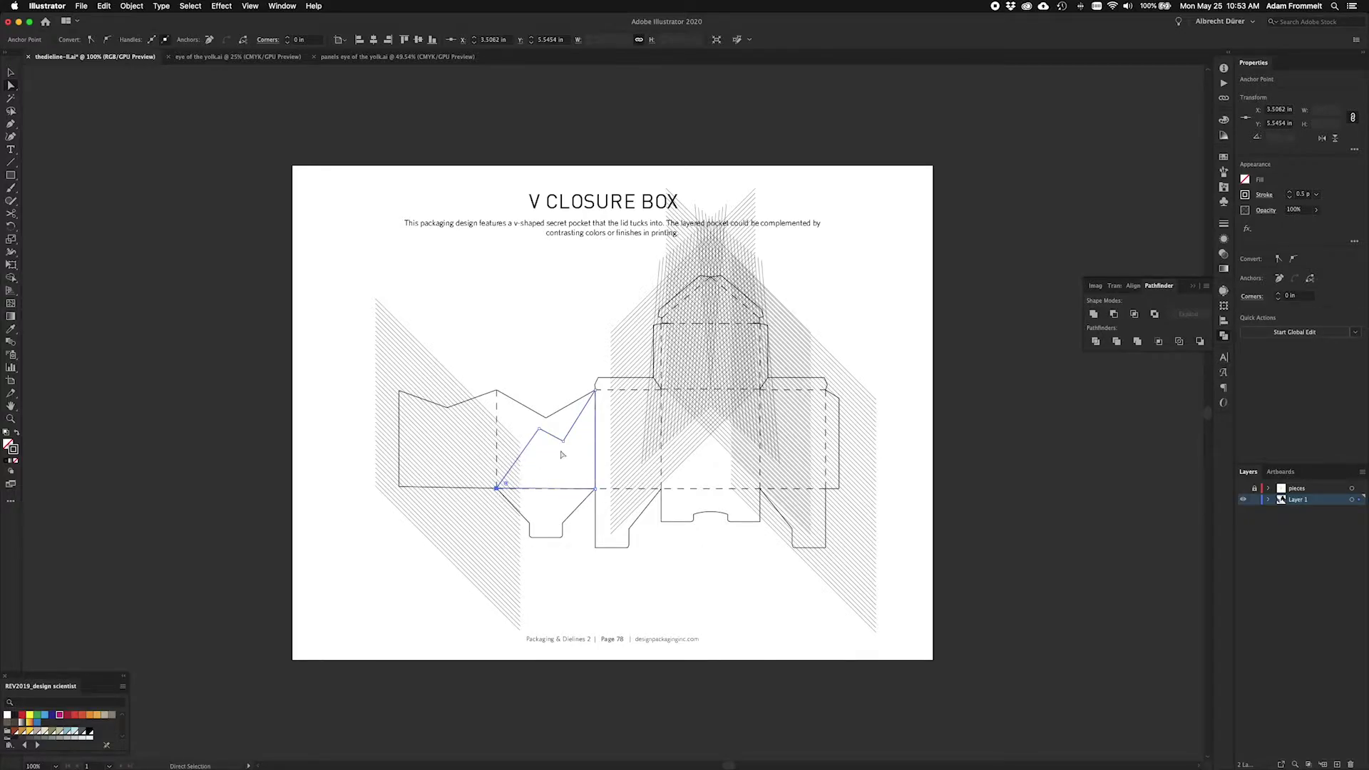
{"action": "left_click", "coordinate": [564, 442]}
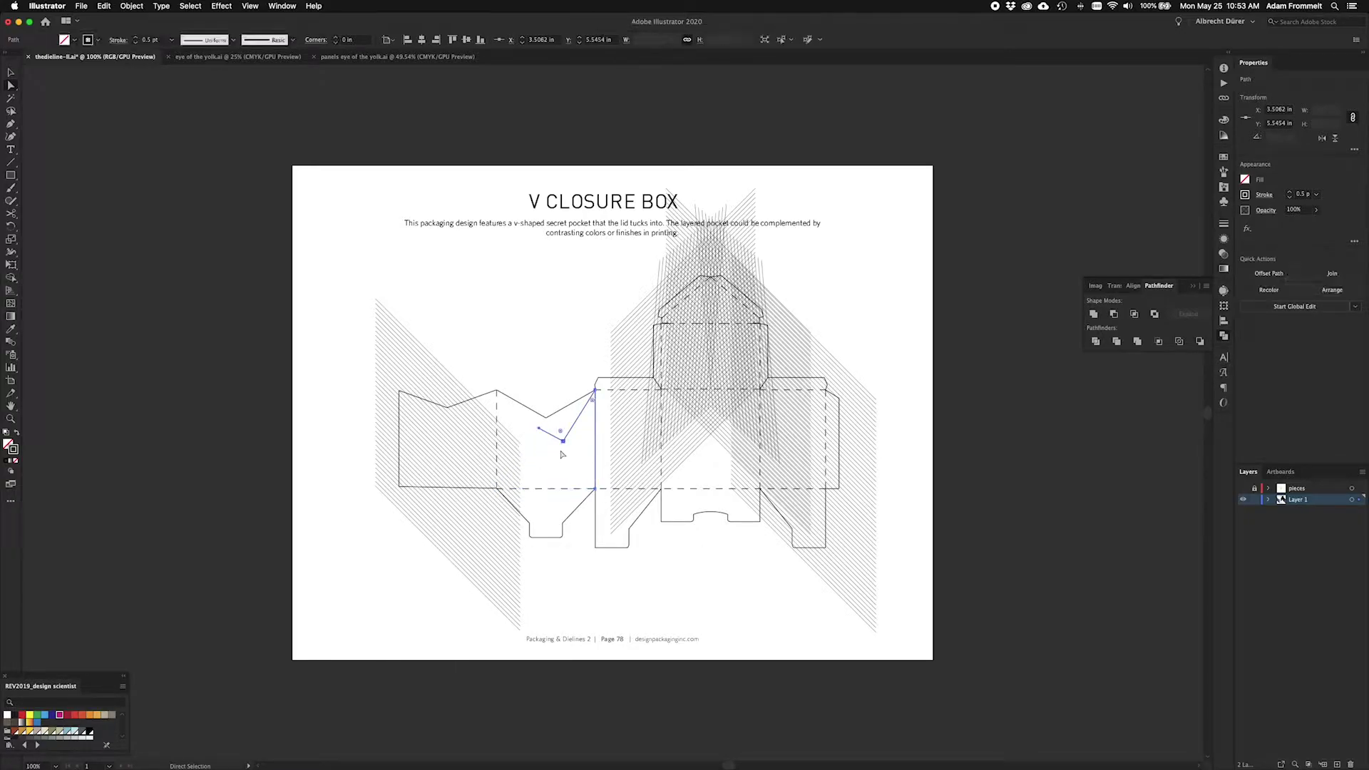
Lock and hide the dieline layer, and show the pieces layer outlines
{"action": "left_click", "coordinate": [1255, 500]}
{"action": "left_click", "coordinate": [1243, 499]}
{"action": "left_click", "coordinate": [1243, 488]}
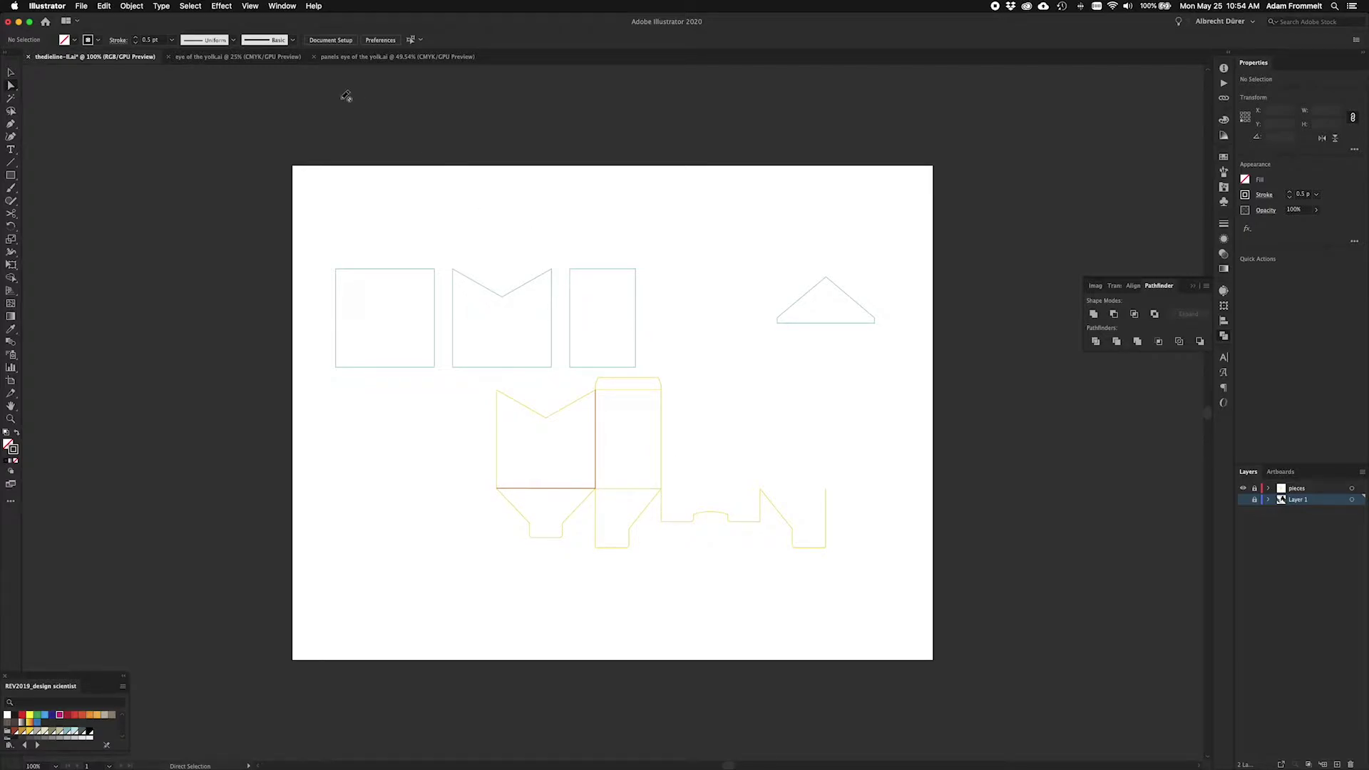
Switch to eye of the yolk.ai and zoom to 50% on the top artboard
{"action": "left_click", "coordinate": [221, 59]}
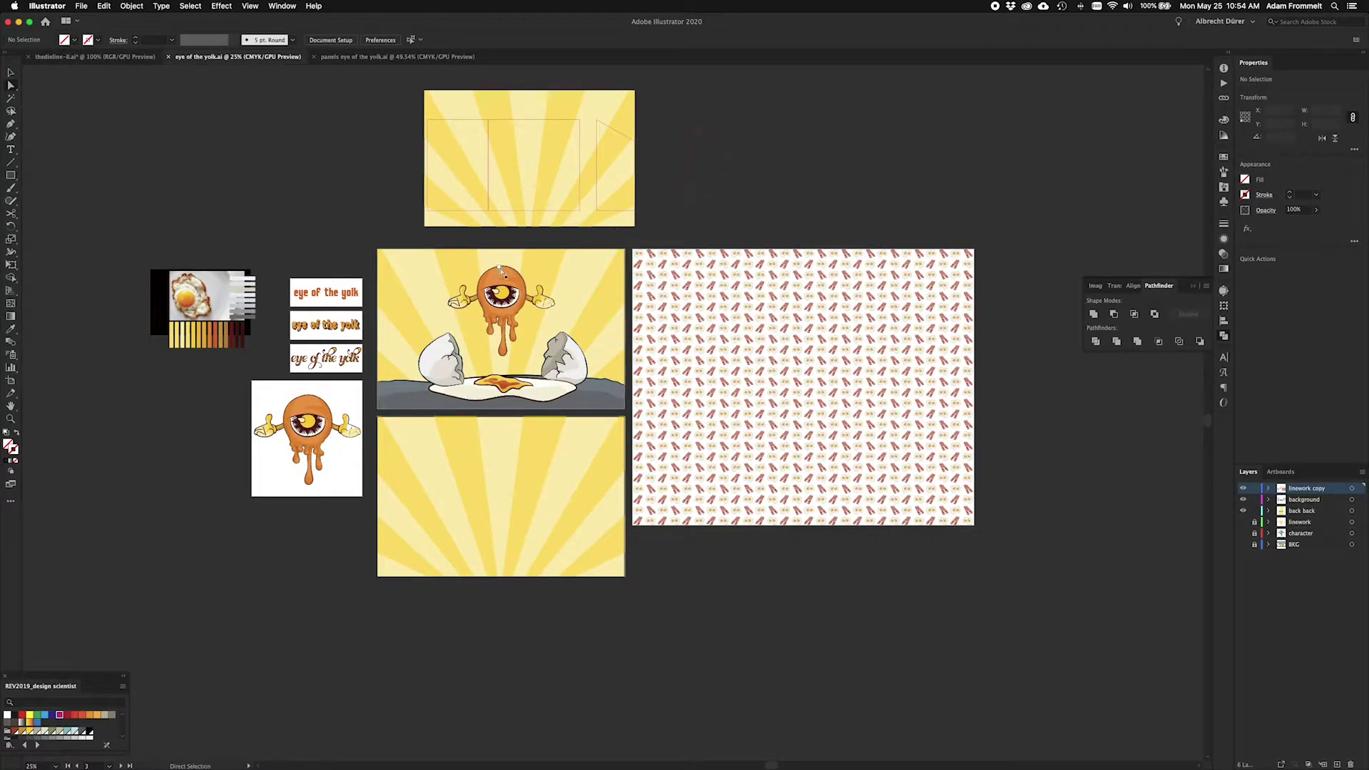
{"action": "key", "text": "v"}
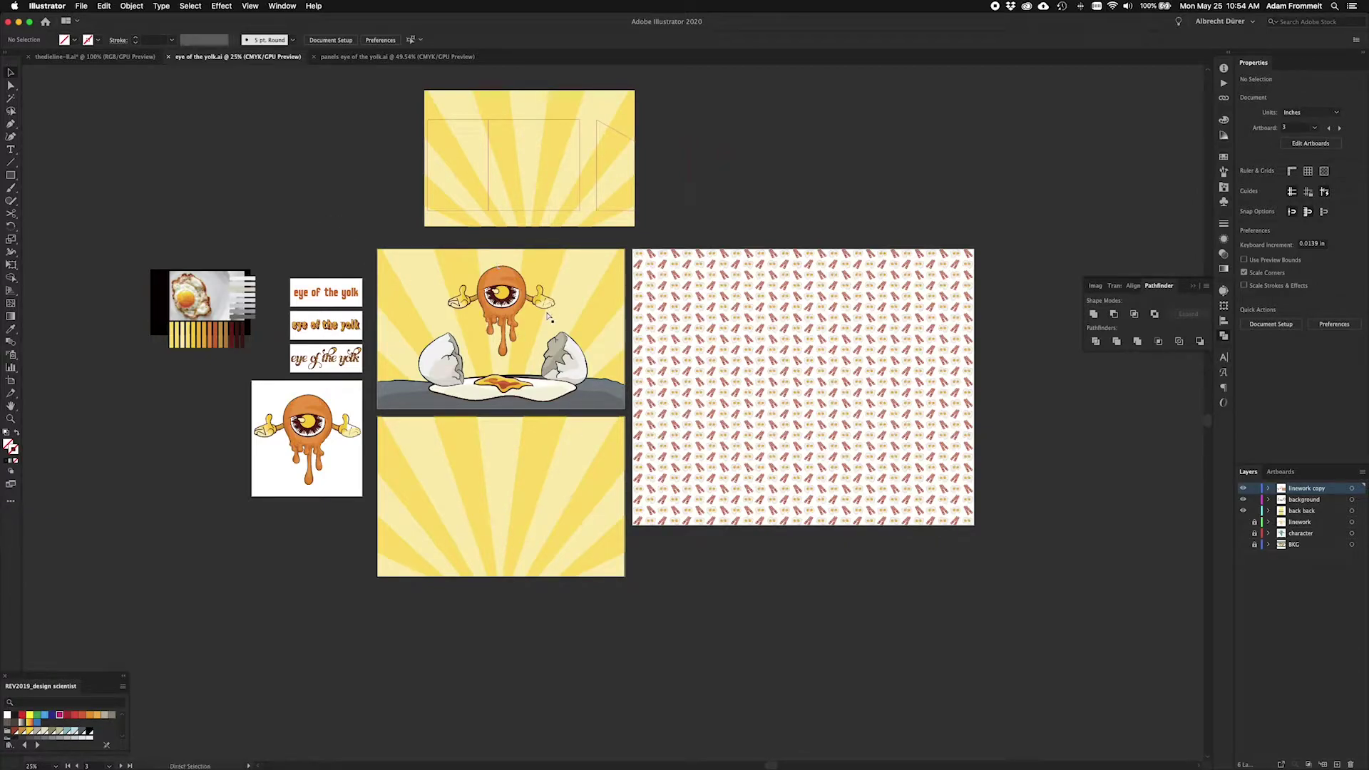
{"action": "key", "text": "super+equal"}
{"action": "scroll", "coordinate": [549, 317], "scroll_direction": "up", "scroll_amount": 3}
{"action": "scroll", "coordinate": [548, 317], "scroll_direction": "up", "scroll_amount": 5}
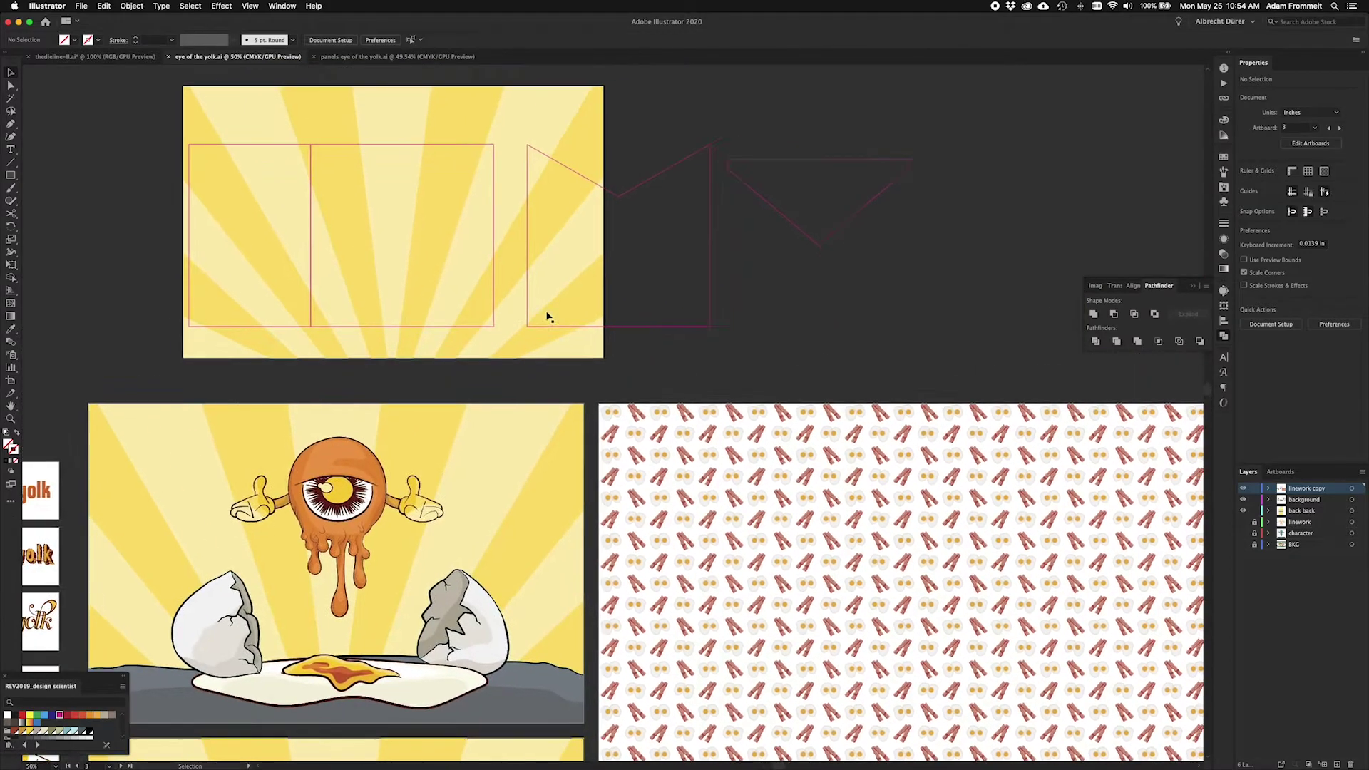
{"action": "scroll", "coordinate": [549, 318], "scroll_direction": "up", "scroll_amount": 2}
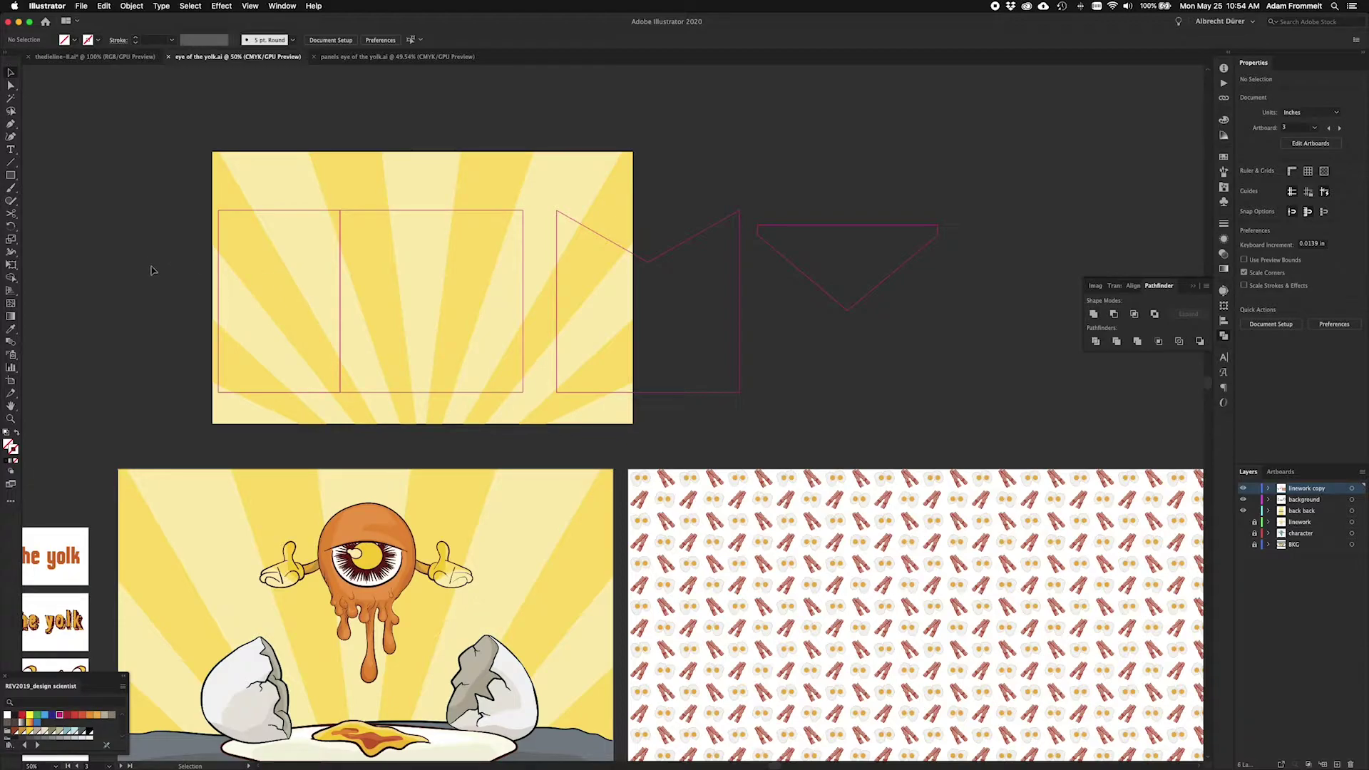
Select the sunburst background, then the pink rectangle outlines, then only the right rectangle
{"action": "left_click", "coordinate": [273, 163]}
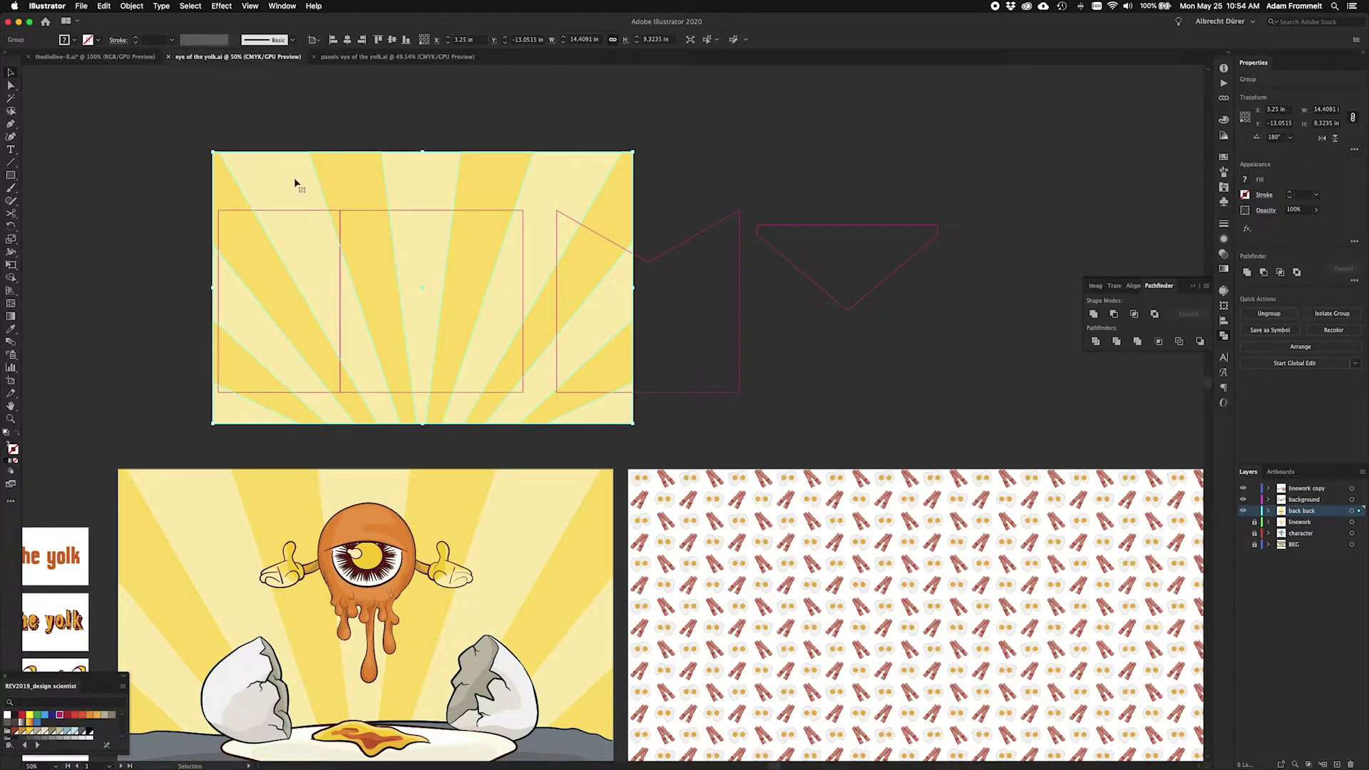
{"action": "left_click", "coordinate": [303, 211]}
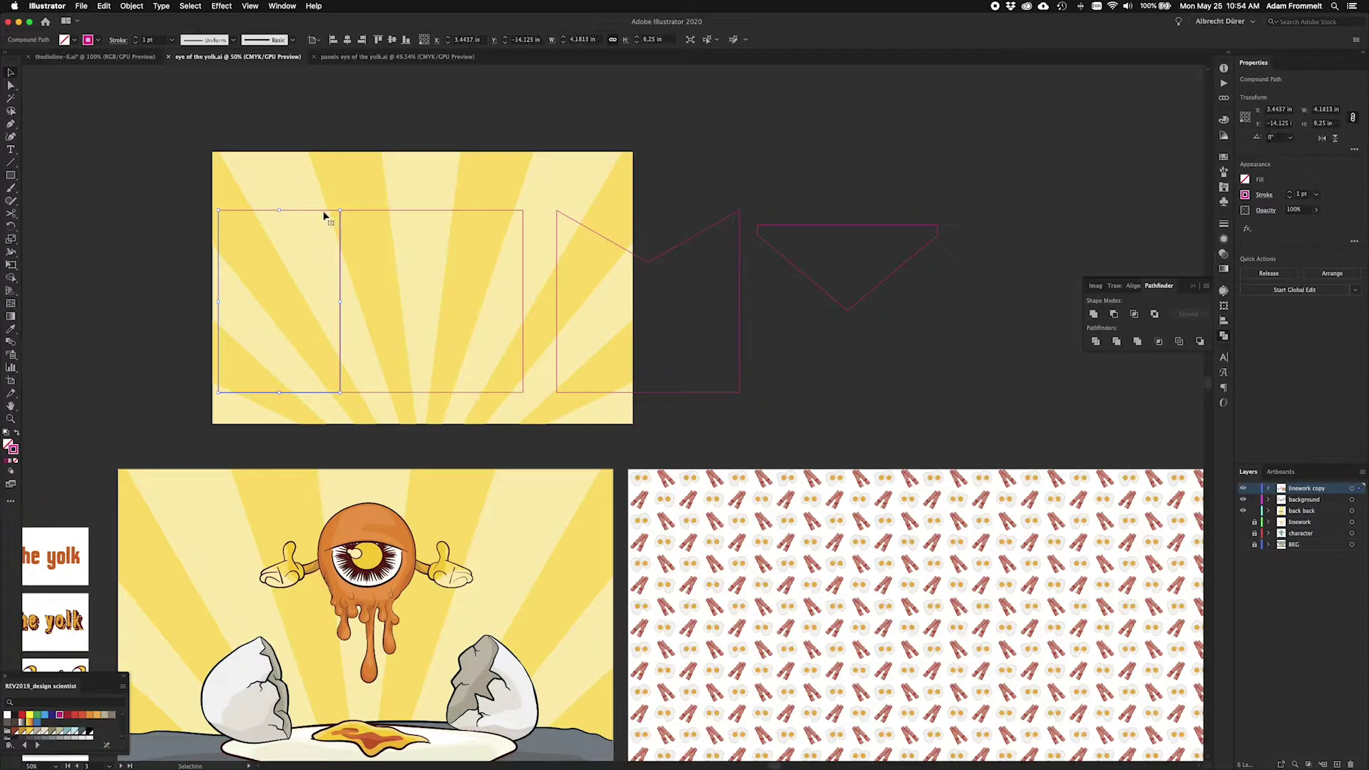
{"action": "left_click", "coordinate": [404, 211]}
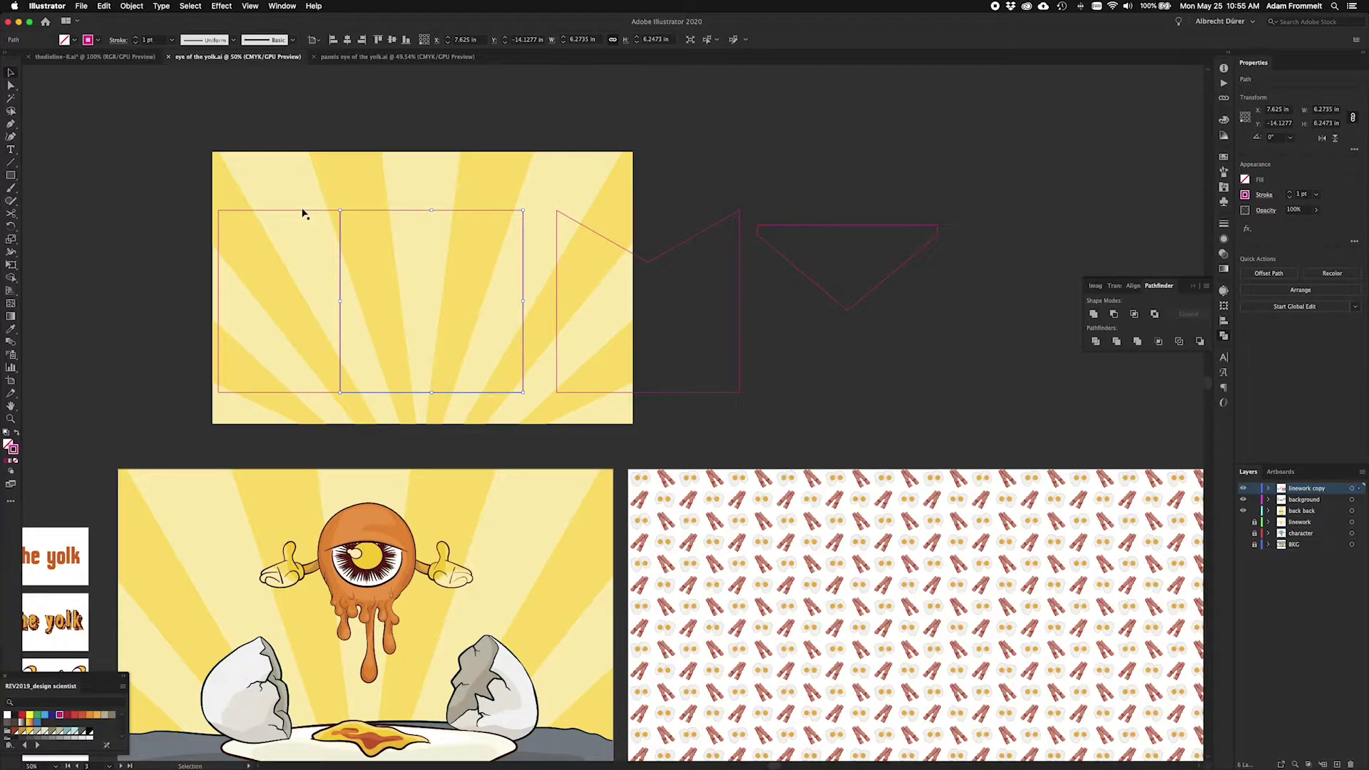
{"action": "scroll", "coordinate": [302, 213], "scroll_direction": "up", "scroll_amount": 5}
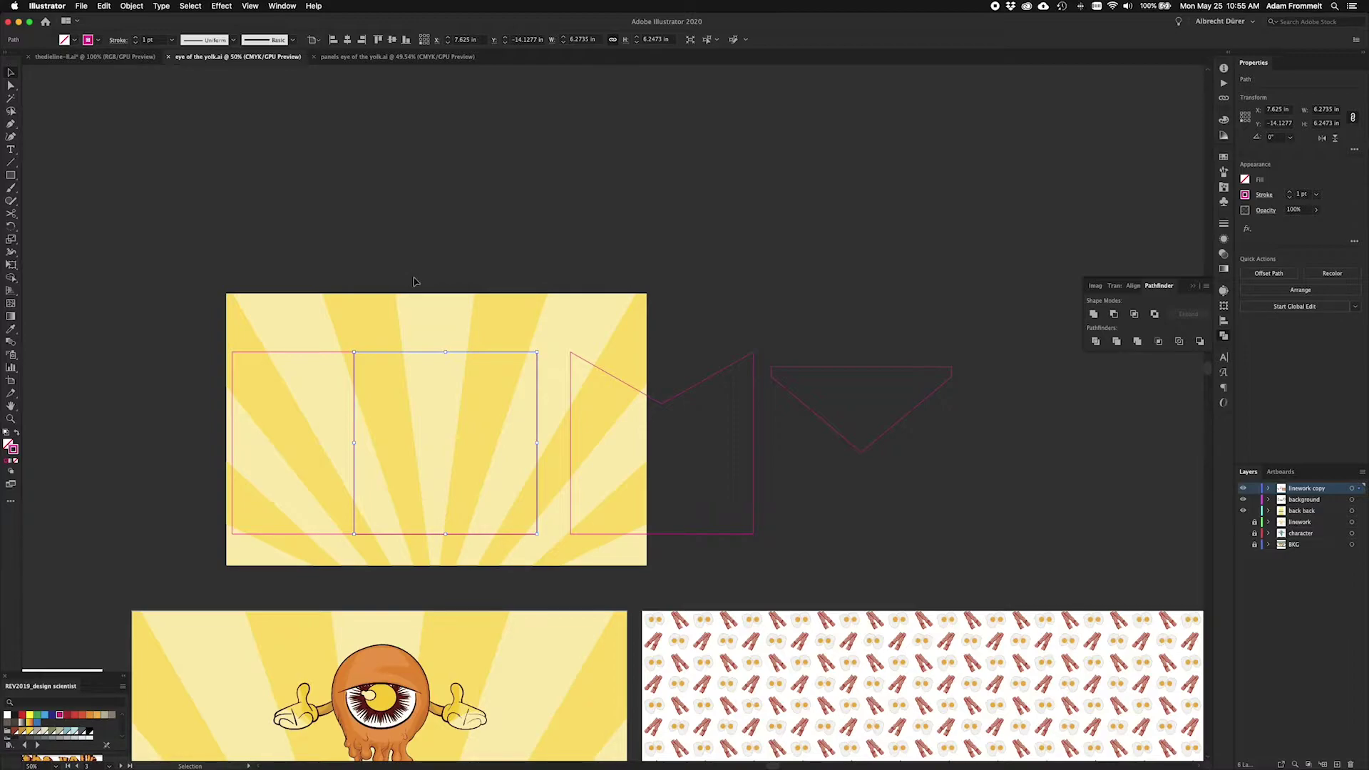
{"action": "left_click", "coordinate": [459, 412], "text": "shift"}
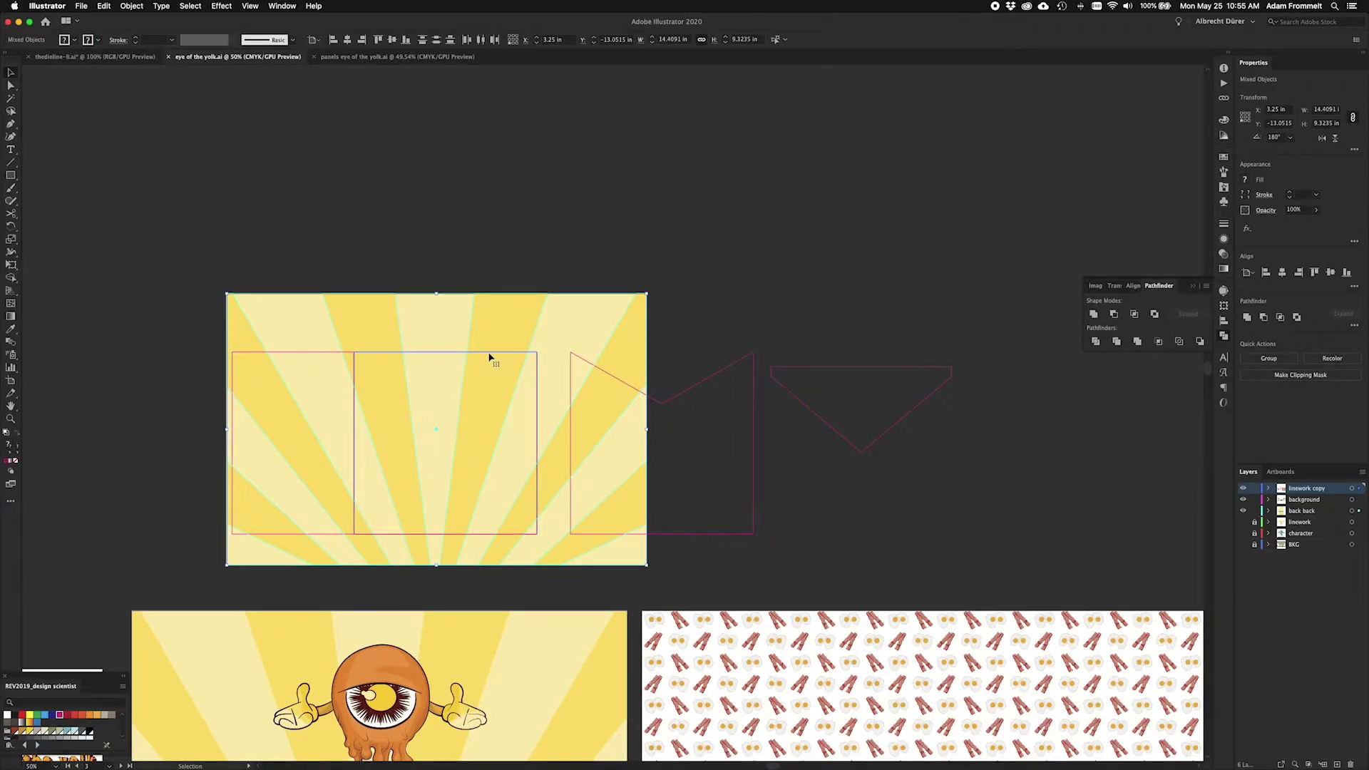
{"action": "left_click_drag", "start_coordinate": [489, 356], "coordinate": [919, 128]}
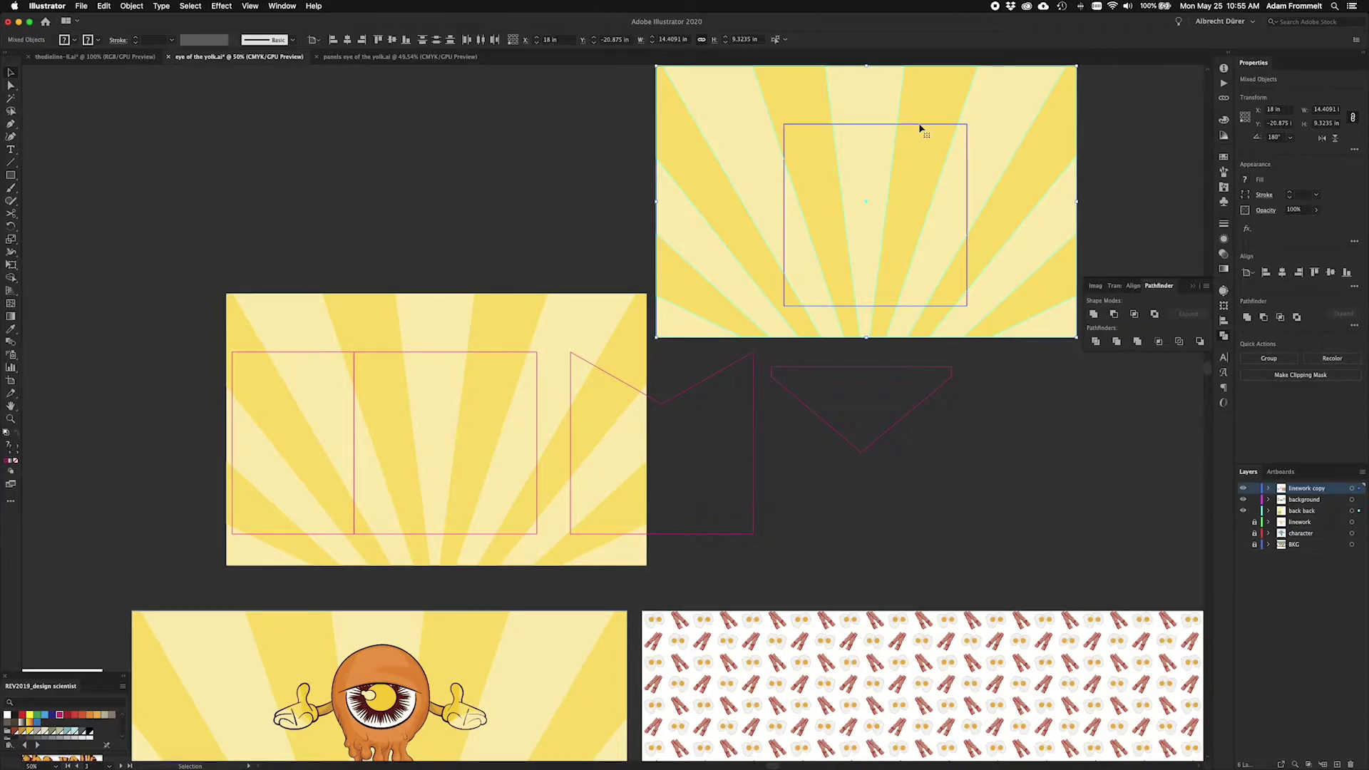
{"action": "scroll", "coordinate": [968, 127], "scroll_direction": "up", "scroll_amount": 3}
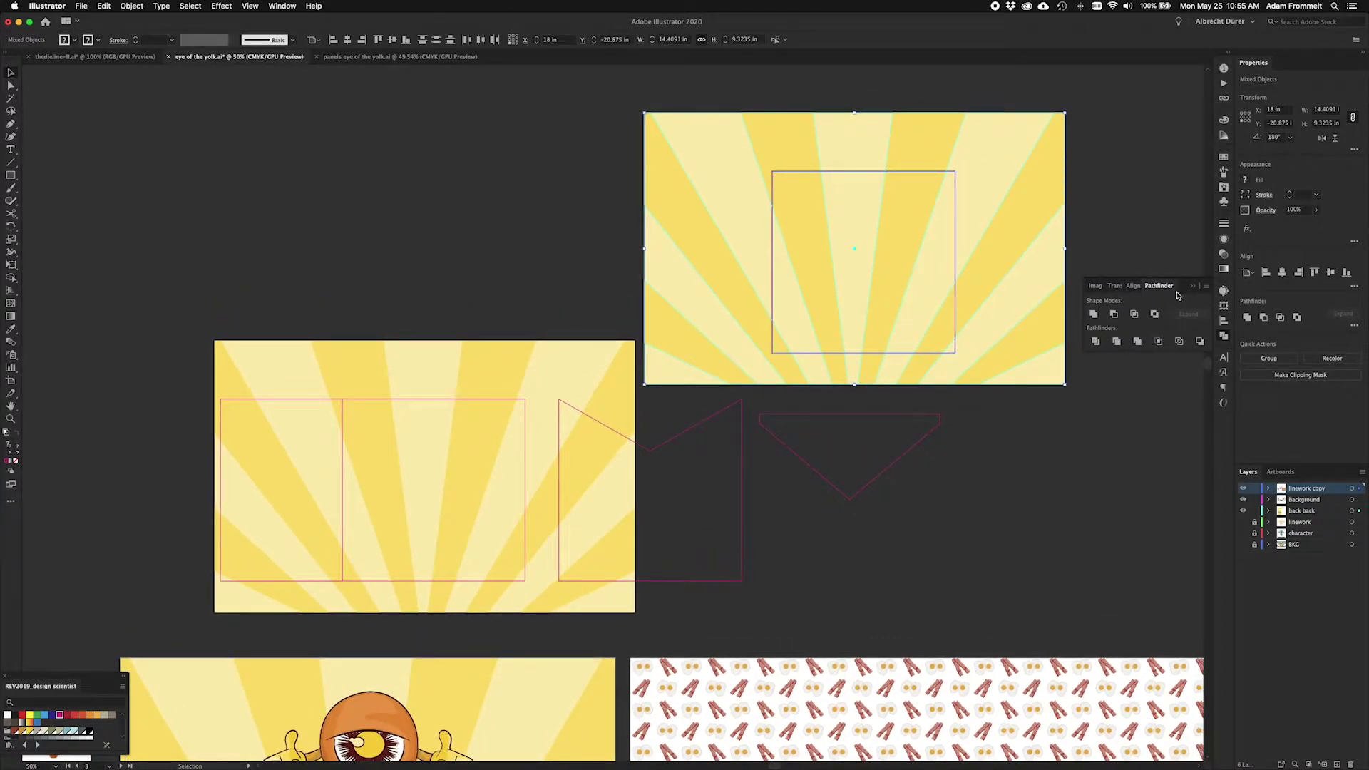
{"action": "left_click", "coordinate": [1159, 341]}
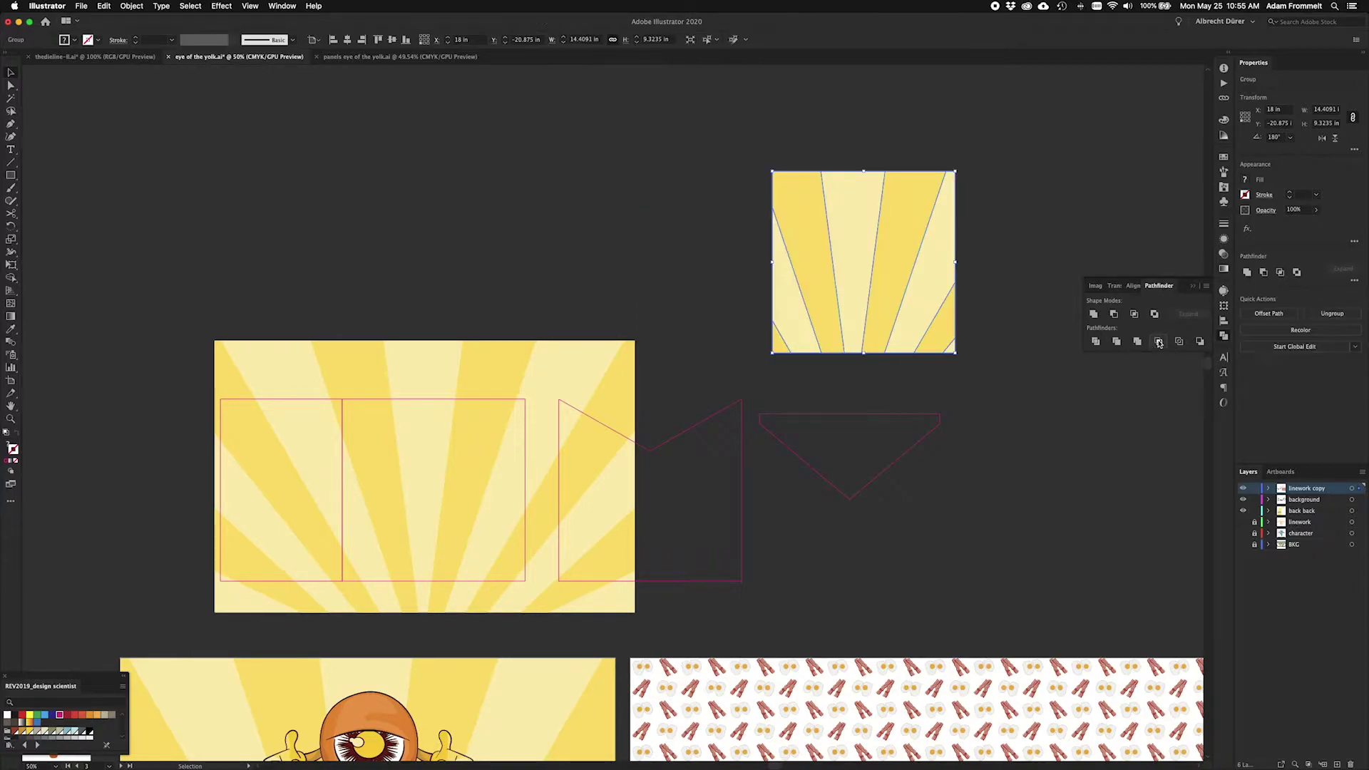
{"action": "left_click", "coordinate": [709, 263]}
{"action": "left_click_drag", "start_coordinate": [253, 266], "coordinate": [291, 499]}
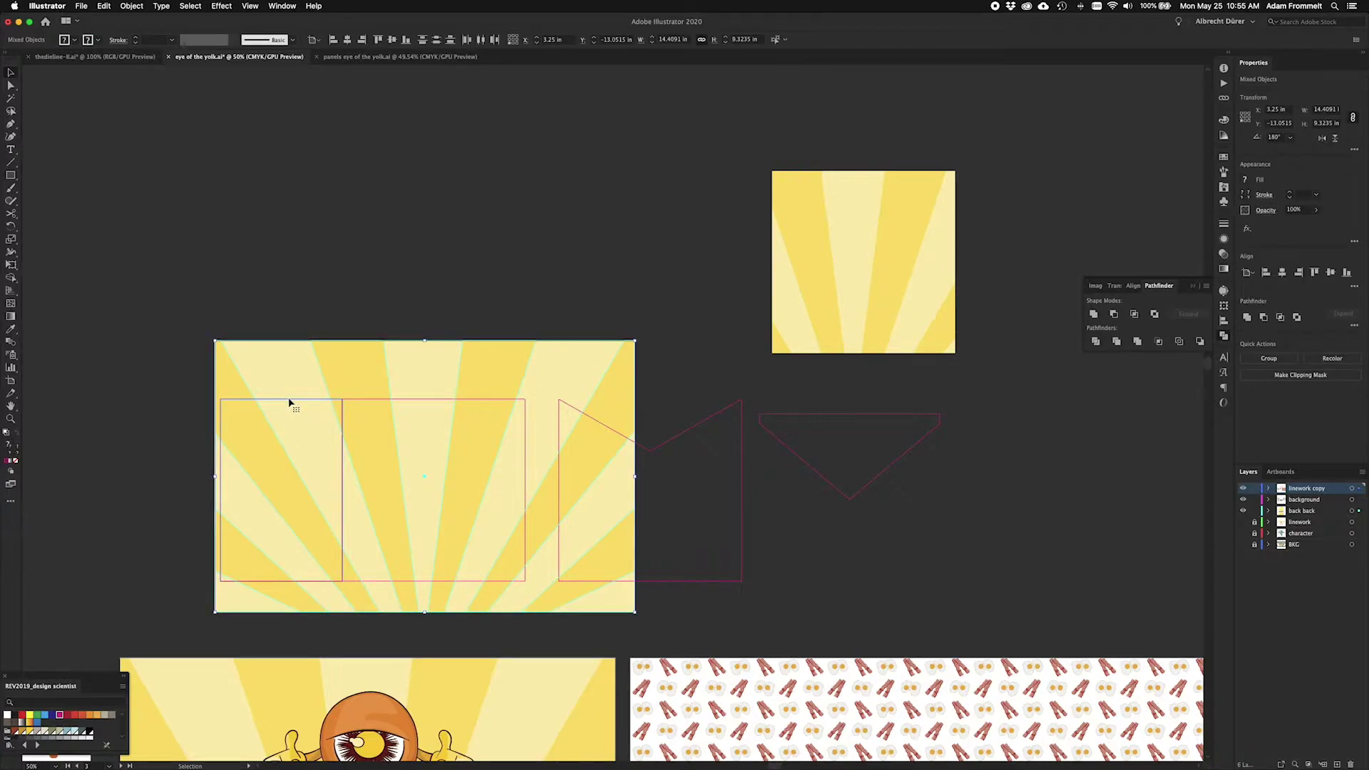
{"action": "left_click_drag", "start_coordinate": [284, 398], "coordinate": [166, 116]}
{"action": "key", "text": "super+d"}
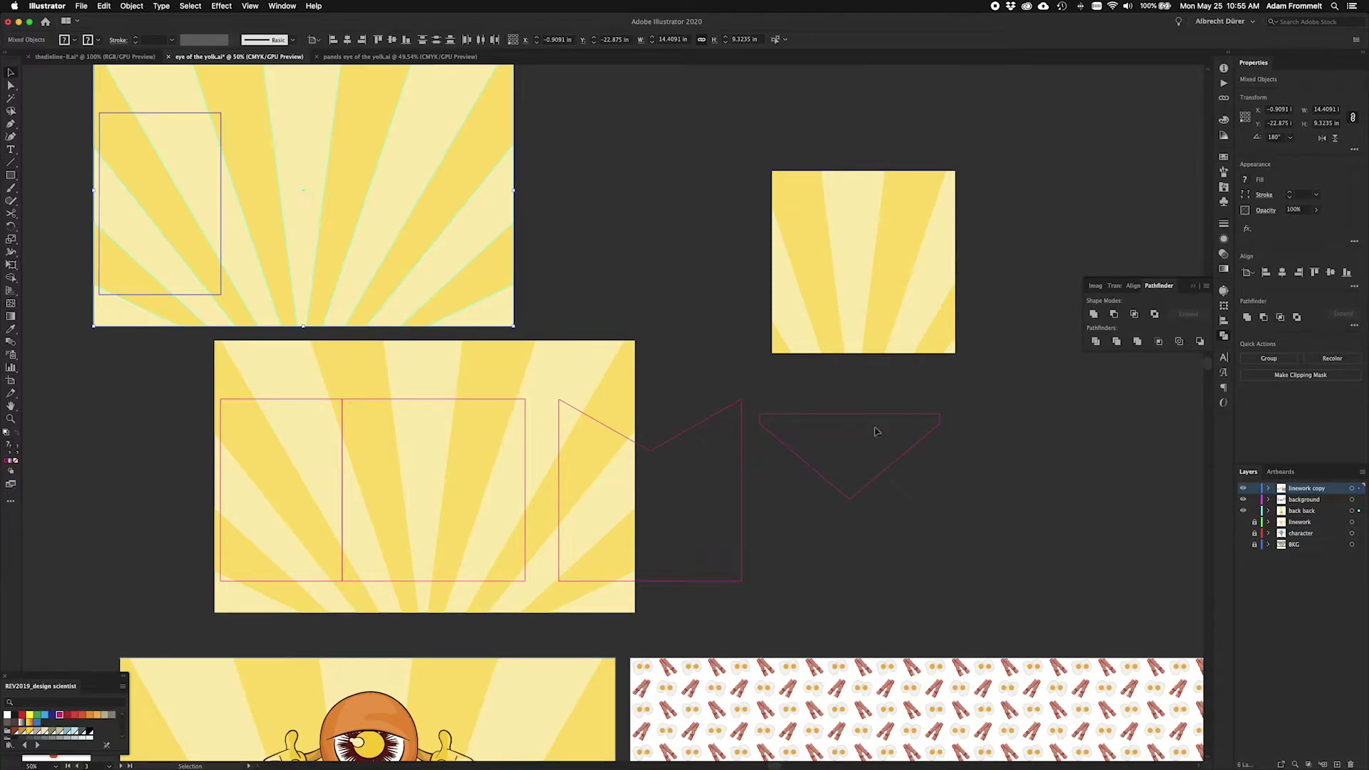
{"action": "left_click", "coordinate": [1159, 341]}
{"action": "left_click", "coordinate": [590, 212]}
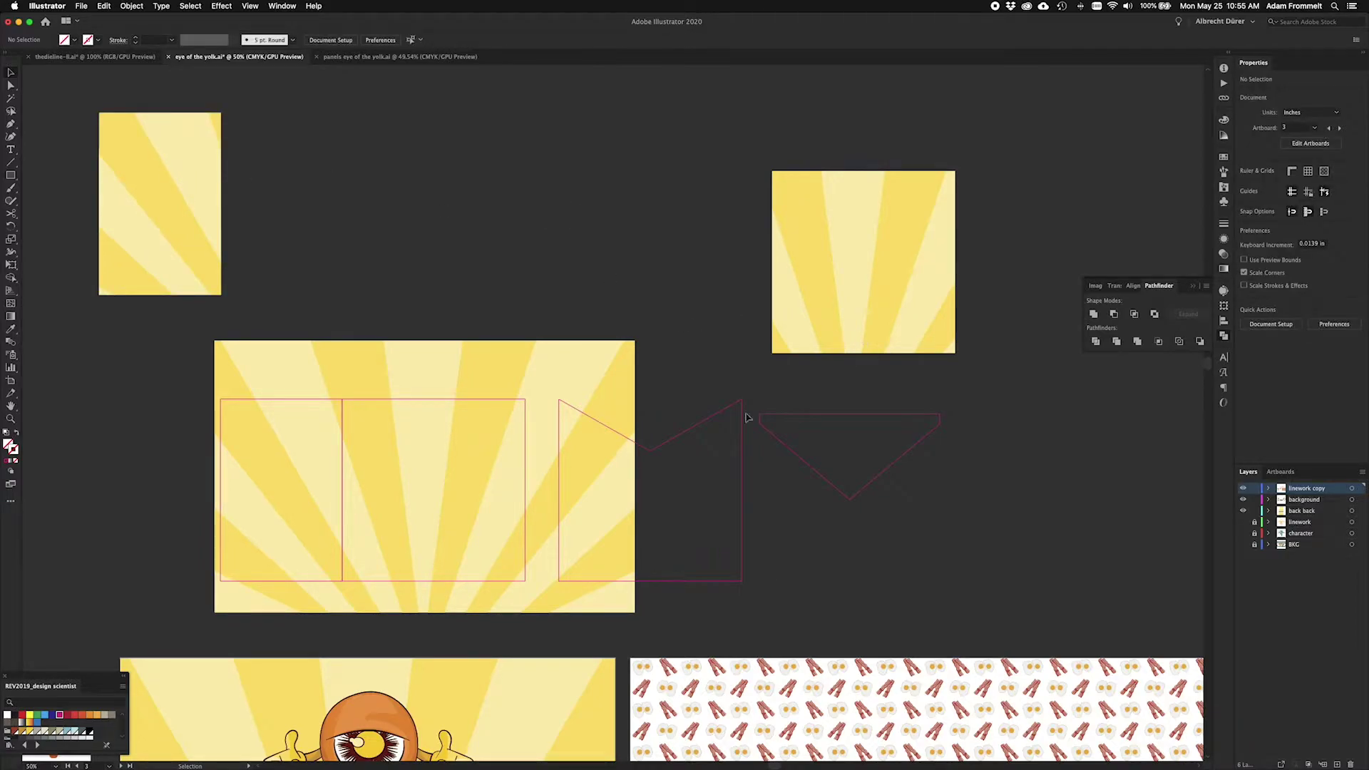
Review the six artboards in panels eye of the yolk.ai, then minimize Illustrator
{"action": "left_click", "coordinate": [370, 57]}
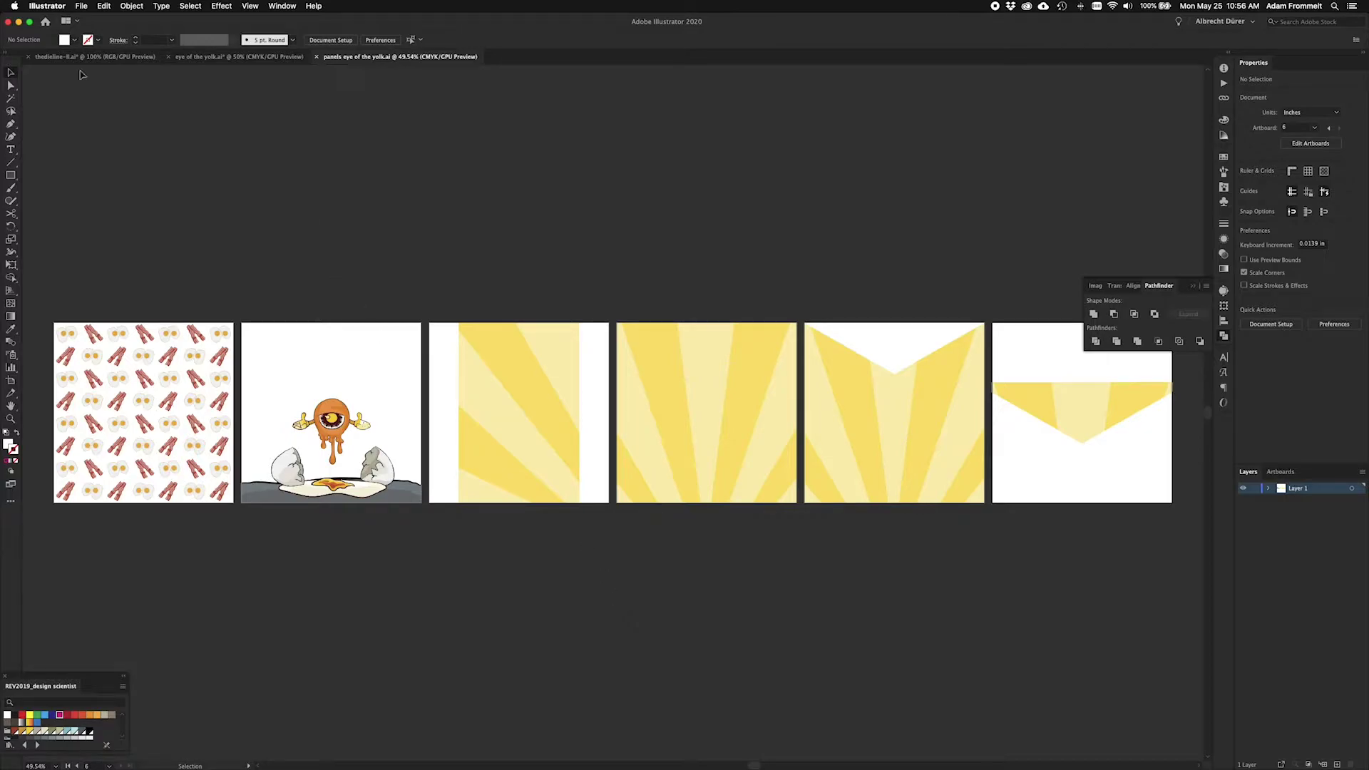
{"action": "left_click", "coordinate": [19, 22]}
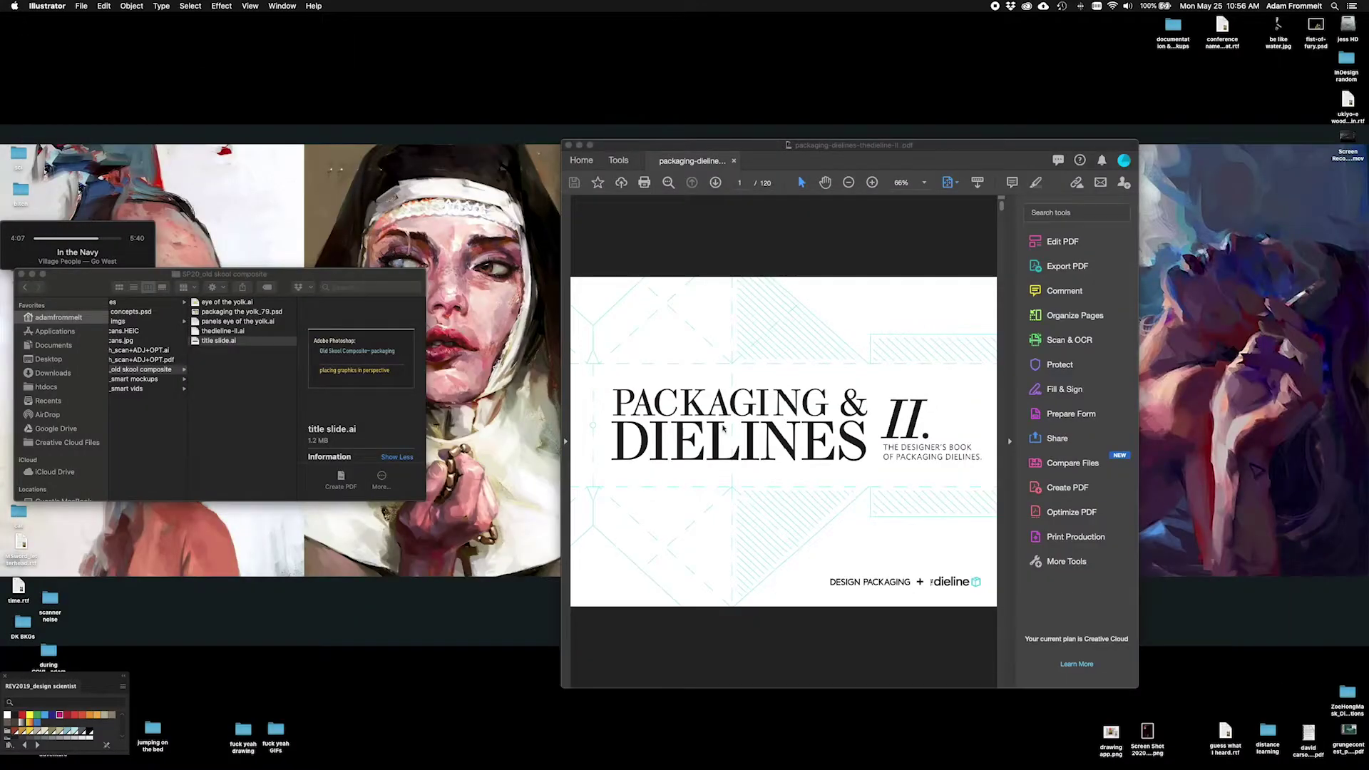
{"action": "mouse_move", "coordinate": [717, 754]}
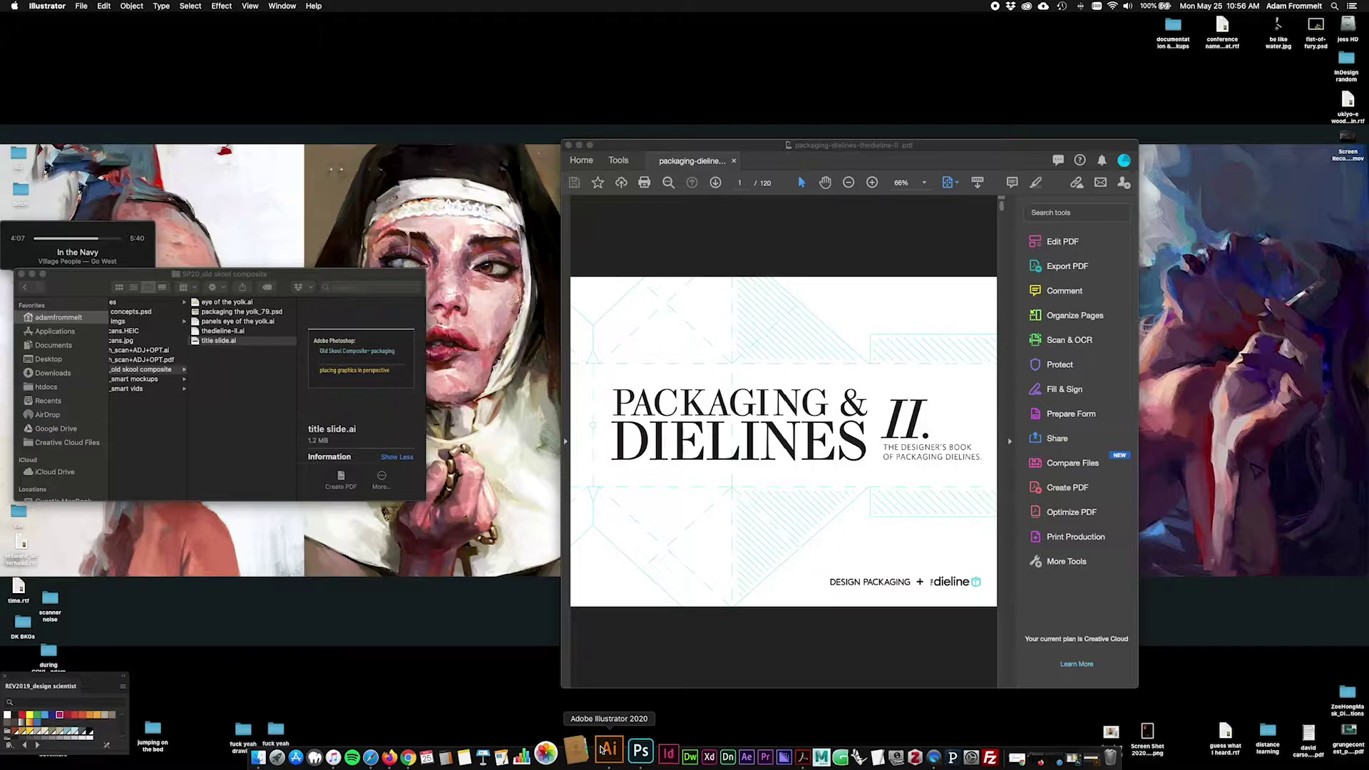
Switch to Photoshop showing packaging the yolk_79.psd with the sunburst box mockup
{"action": "left_click", "coordinate": [641, 750]}
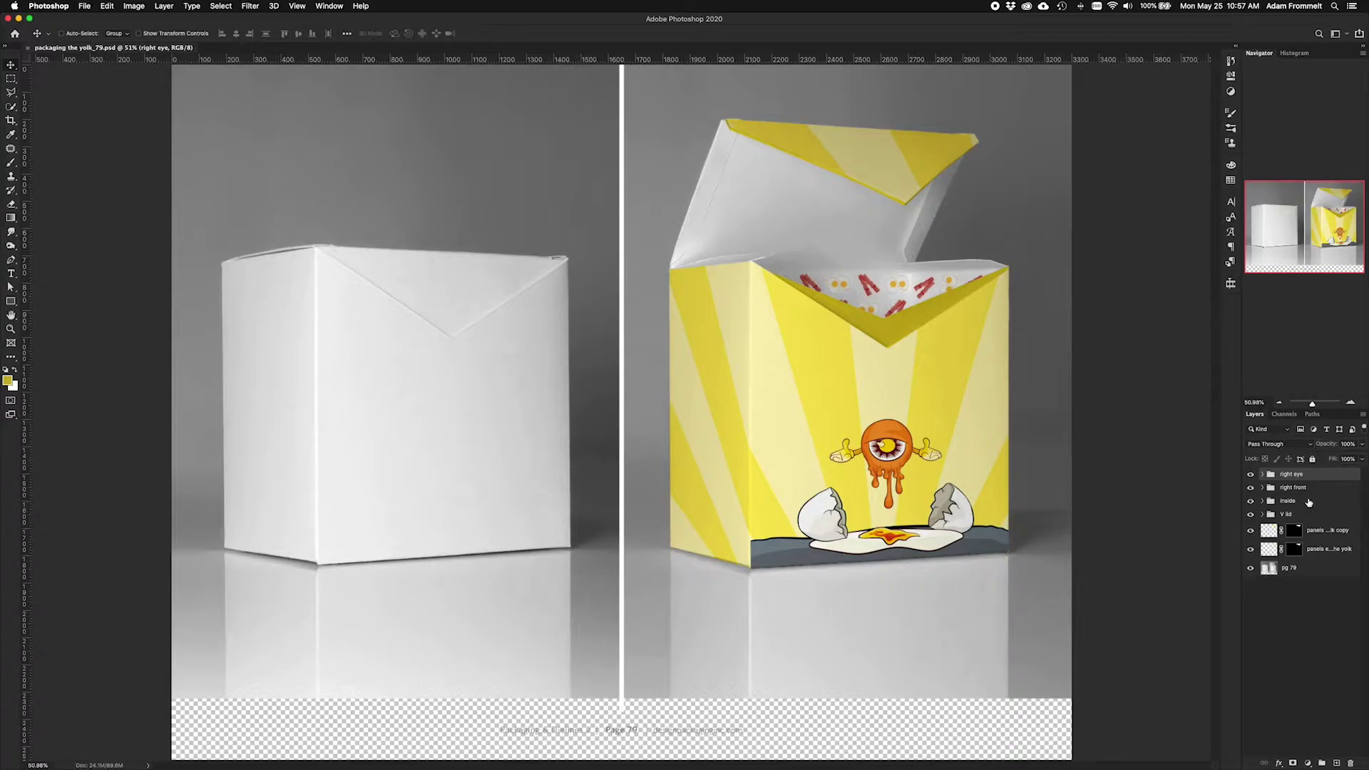
Hide the right box's artwork groups, then show only the V lid and inside groups again
{"action": "left_click_drag", "start_coordinate": [1250, 474], "coordinate": [1249, 530]}
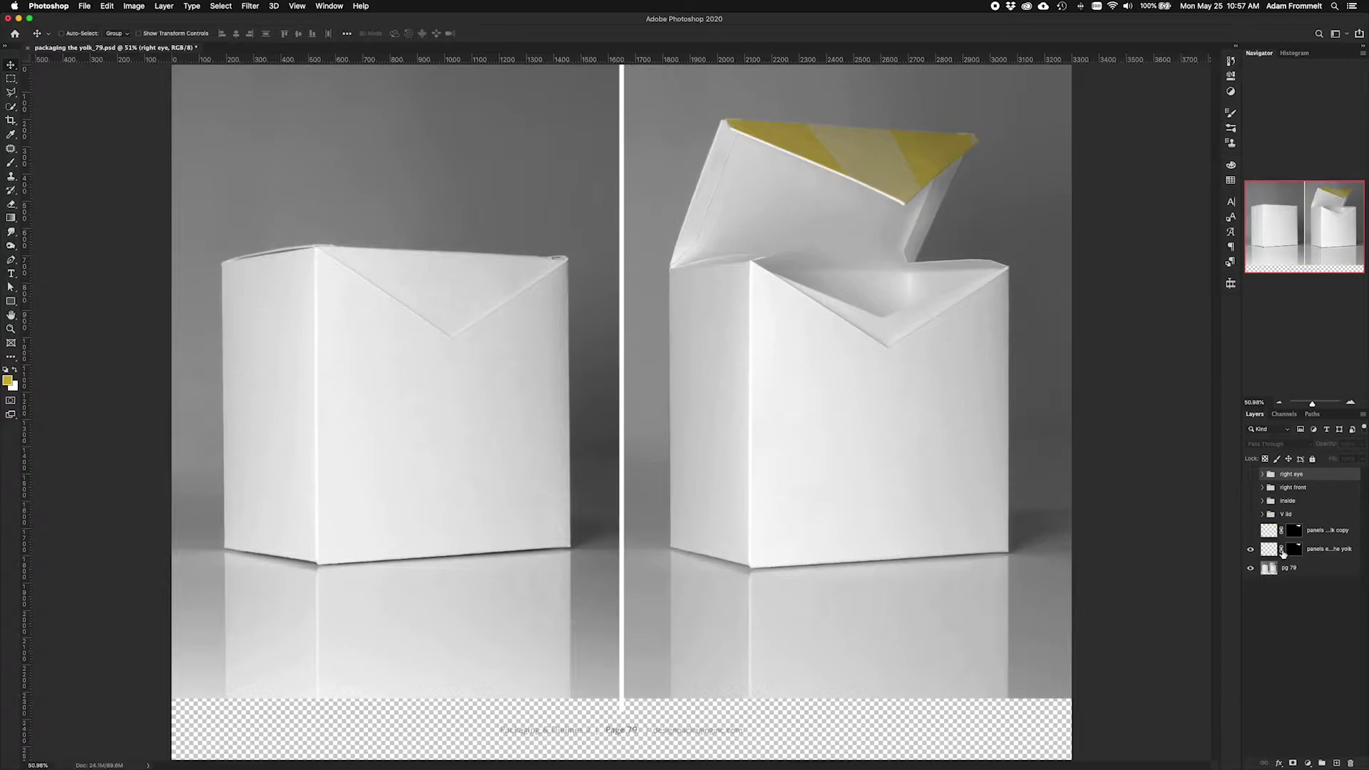
{"action": "left_click", "coordinate": [1251, 550]}
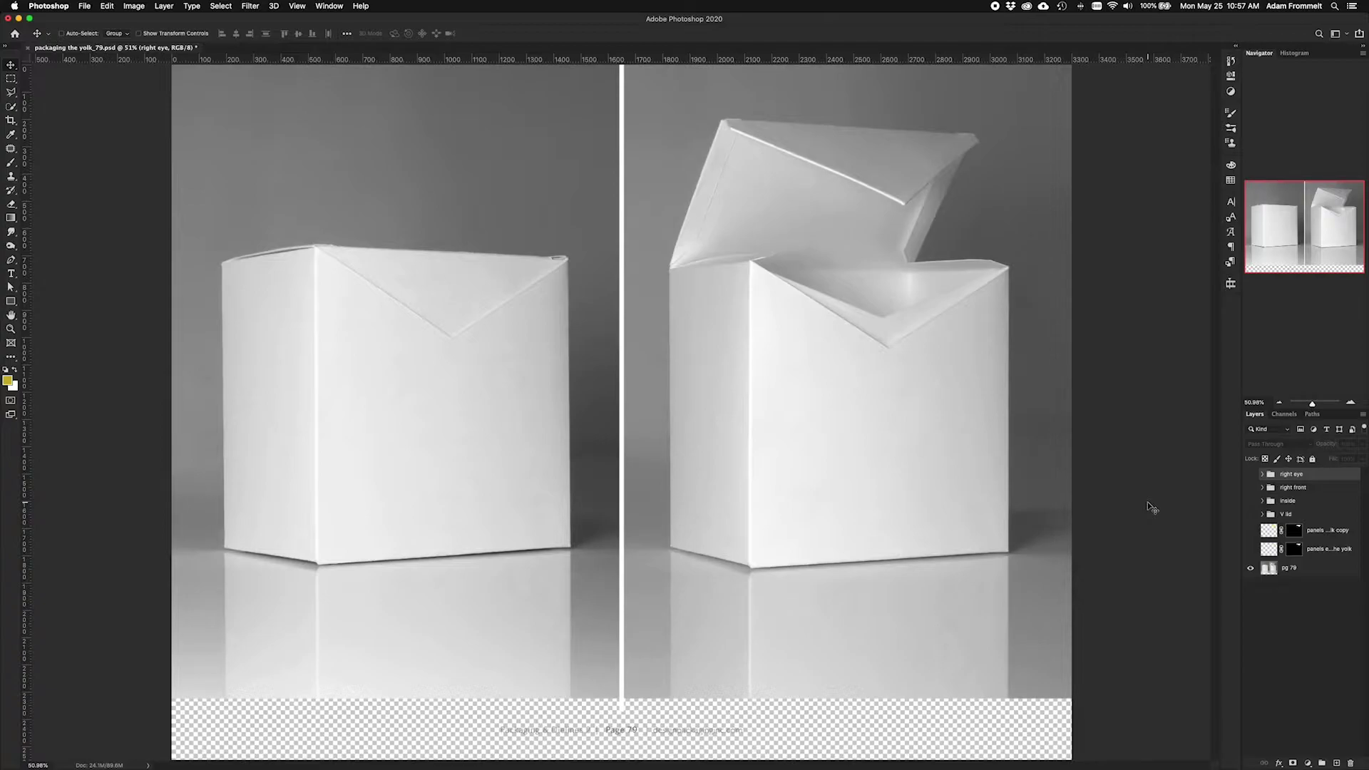
{"action": "left_click", "coordinate": [1251, 550]}
{"action": "left_click", "coordinate": [1250, 531]}
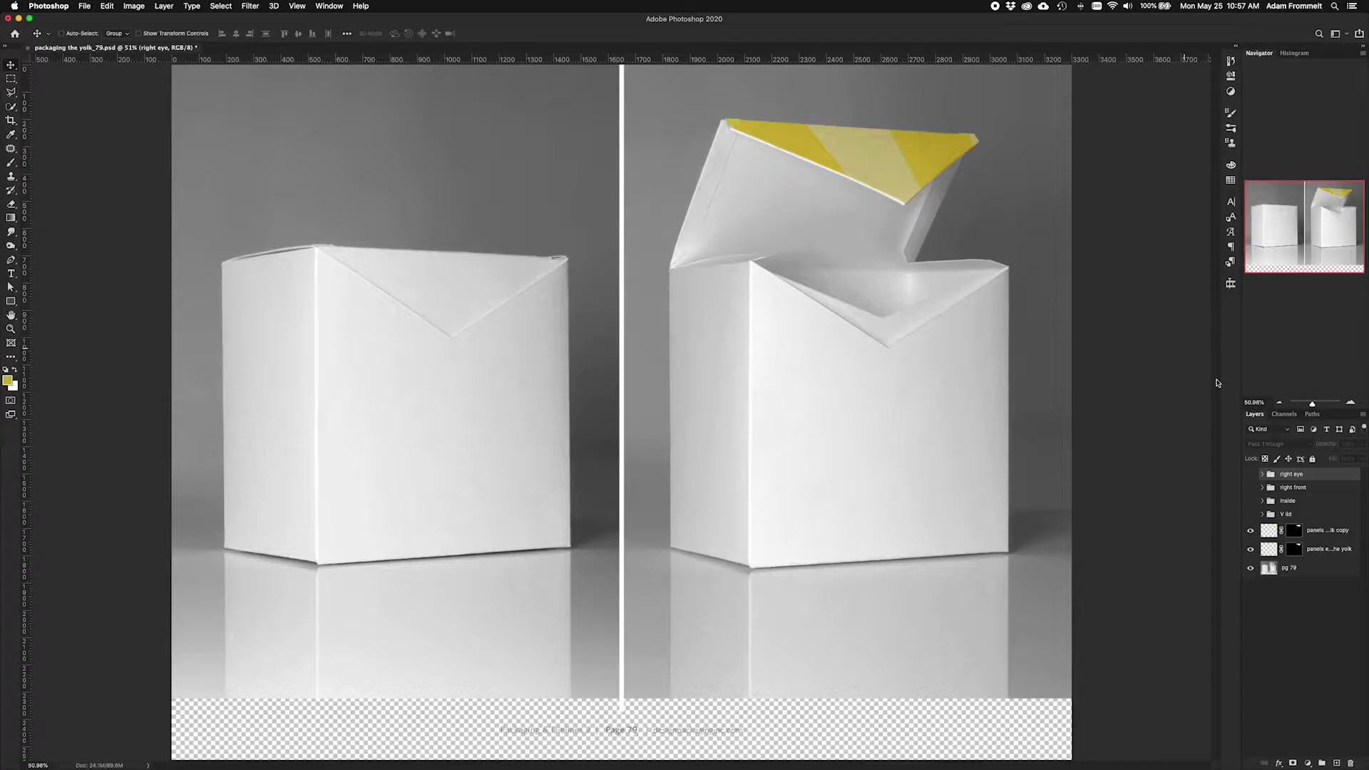
{"action": "left_click", "coordinate": [1251, 515]}
{"action": "left_click", "coordinate": [1250, 501]}
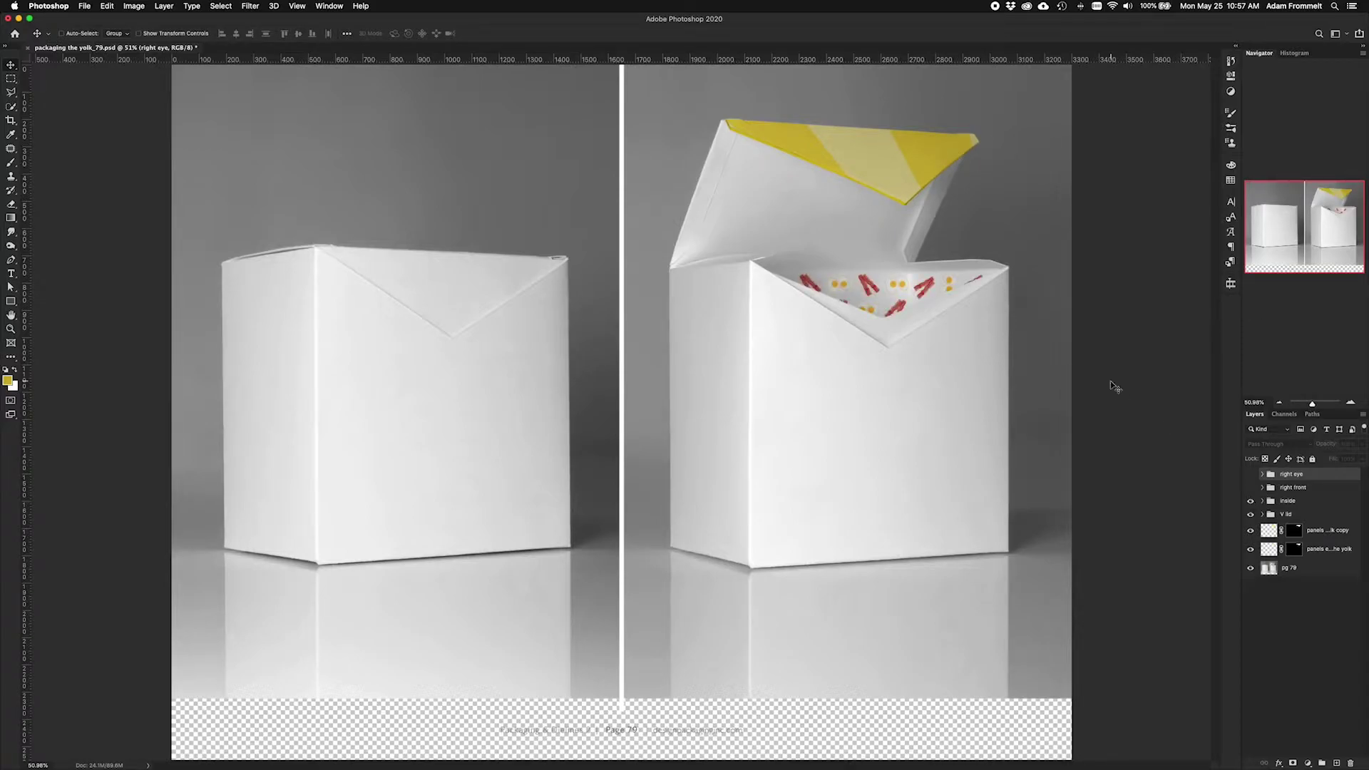
Inspect the V lid layers' shading, then expand inside and select its pattern copy layer
{"action": "left_click", "coordinate": [1262, 515]}
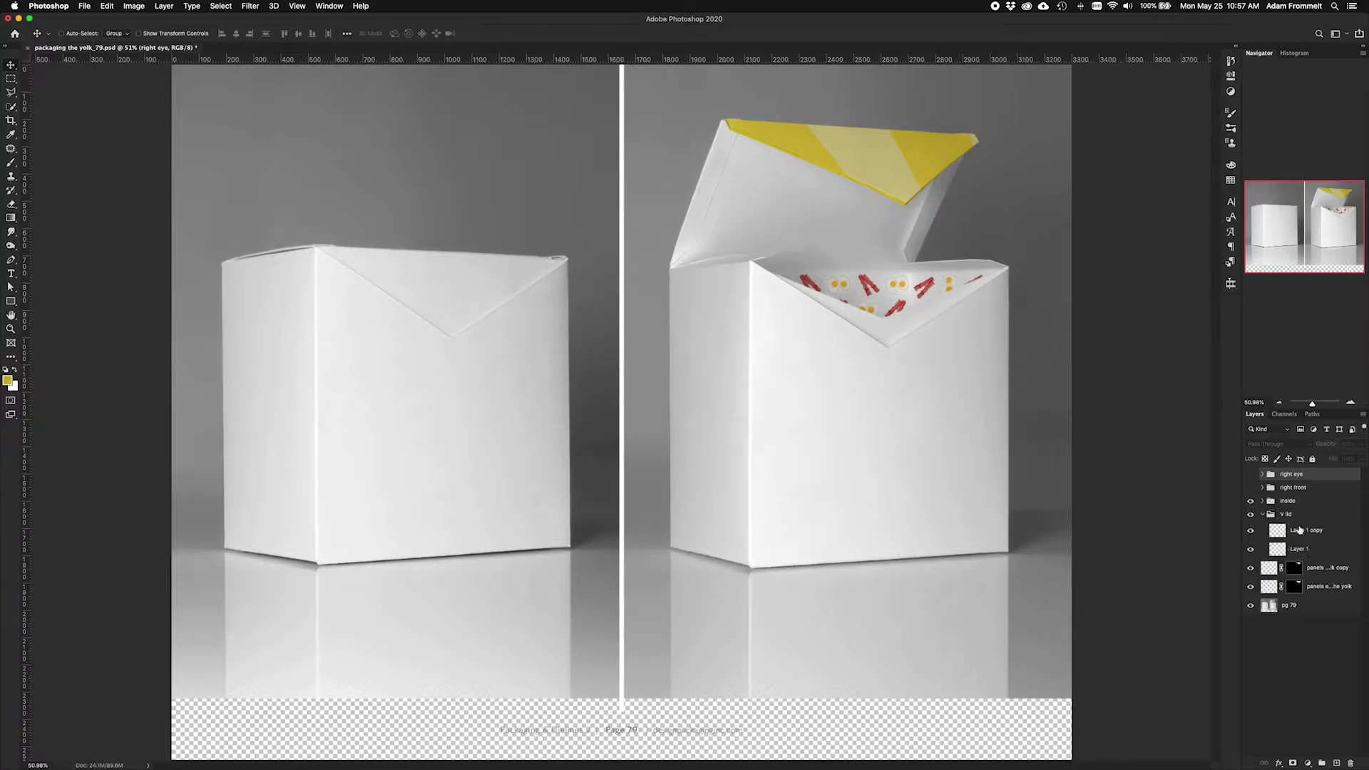
{"action": "left_click", "coordinate": [1338, 535]}
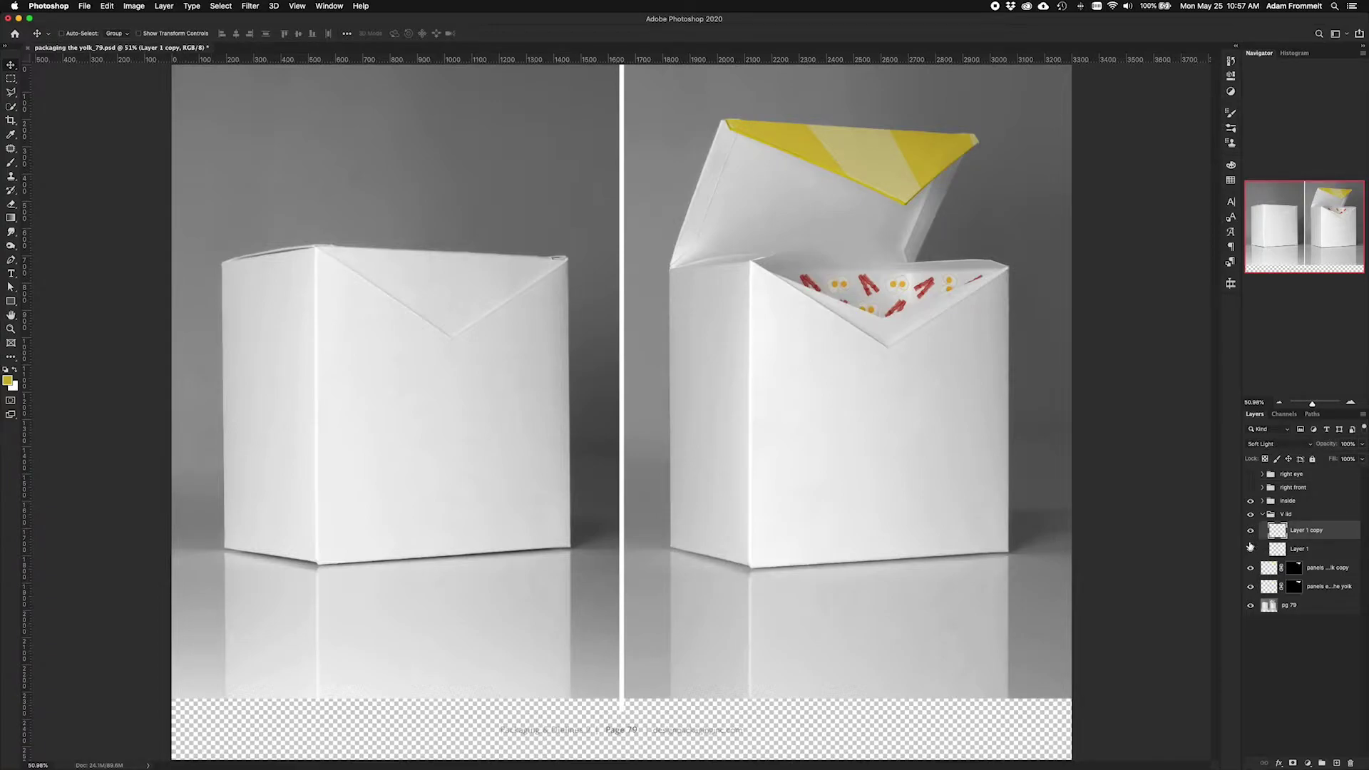
{"action": "left_click", "coordinate": [1250, 549]}
{"action": "left_click", "coordinate": [1250, 551]}
{"action": "left_click", "coordinate": [1263, 515]}
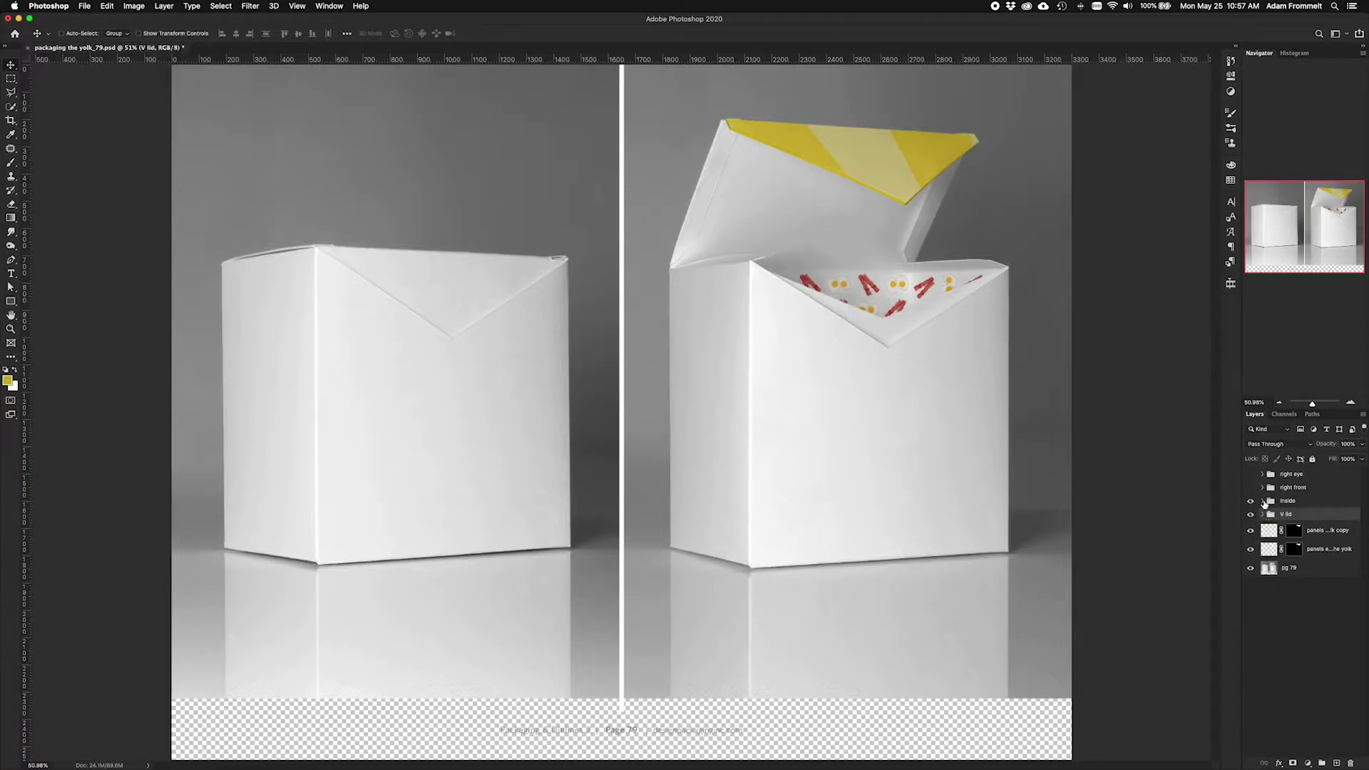
{"action": "left_click", "coordinate": [1263, 501]}
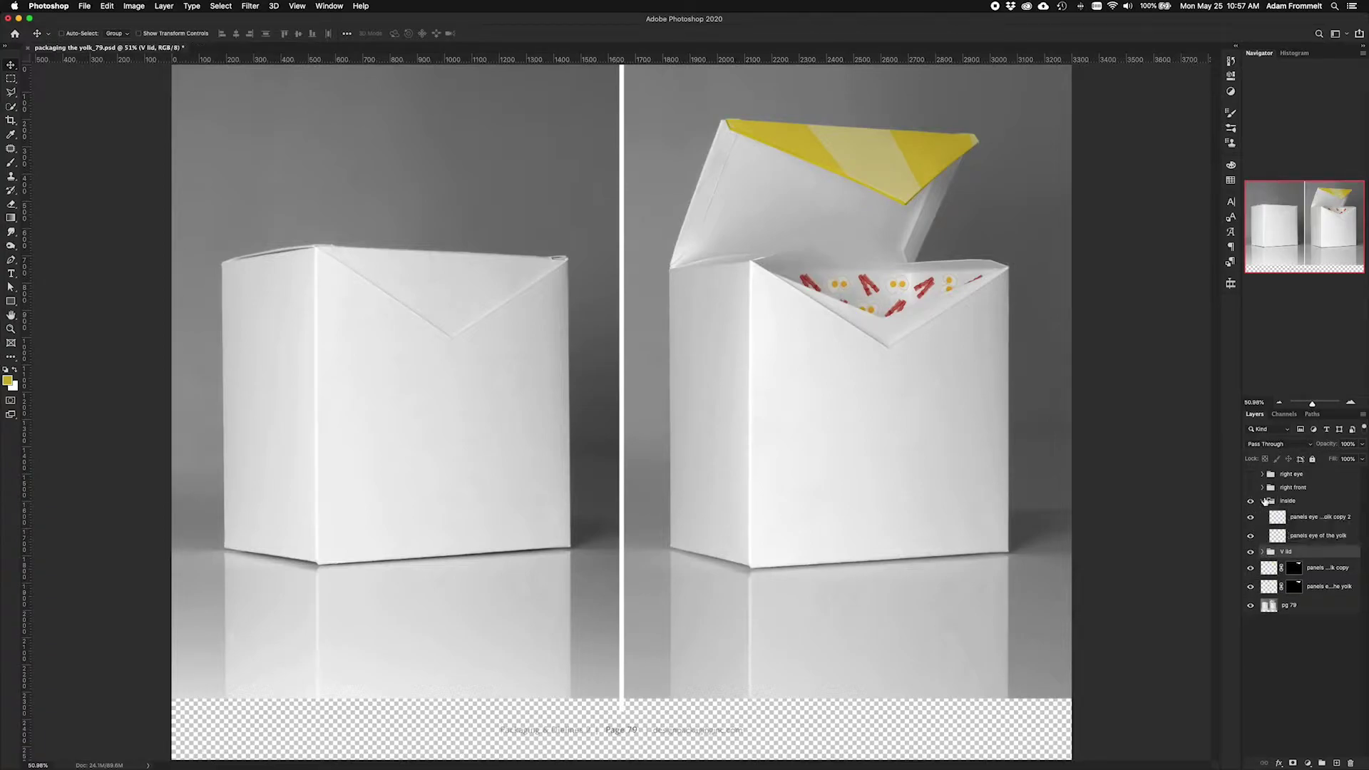
{"action": "left_click", "coordinate": [1317, 518]}
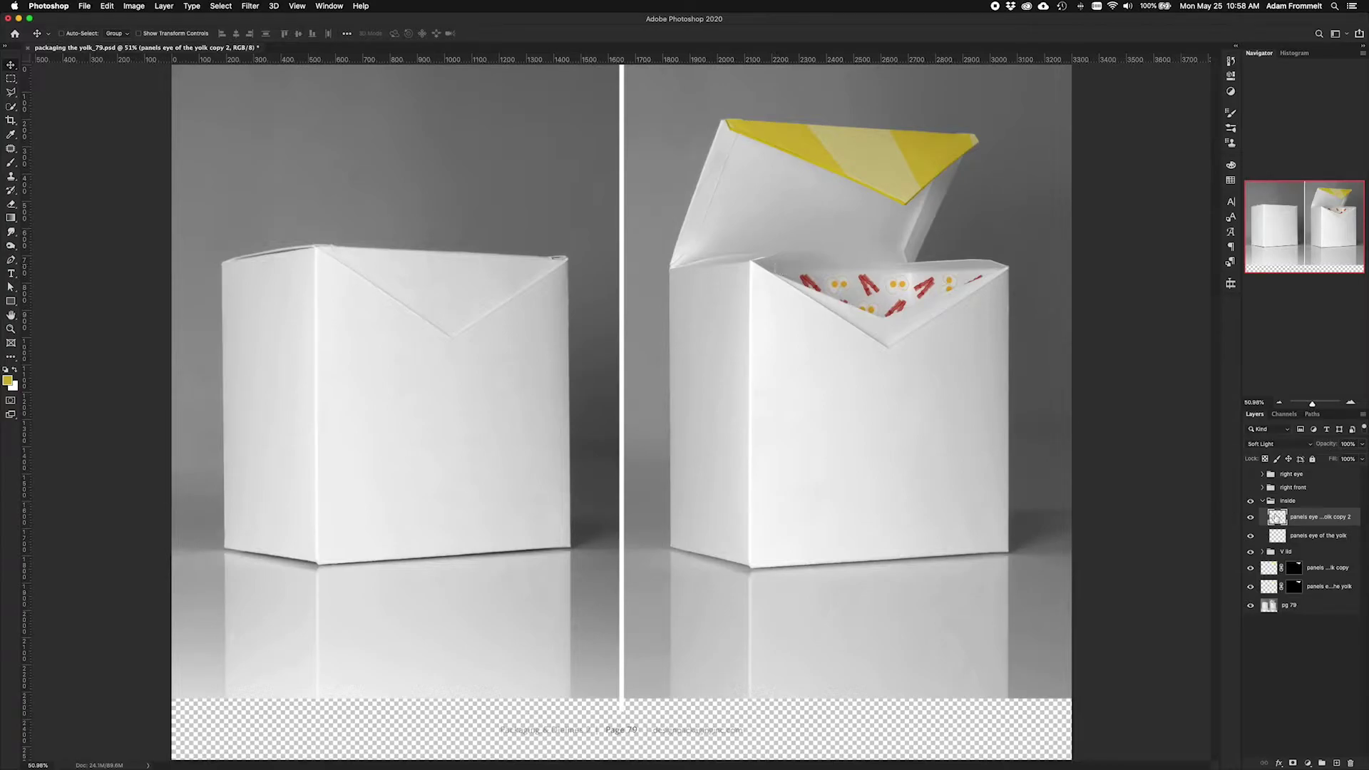
Replace the old pattern copy with a fresh duplicate of the panels eye of the yolk layer
{"action": "key", "text": "BackSpace"}
{"action": "left_click", "coordinate": [1319, 518]}
{"action": "left_click_drag", "start_coordinate": [1319, 518], "coordinate": [1337, 762]}
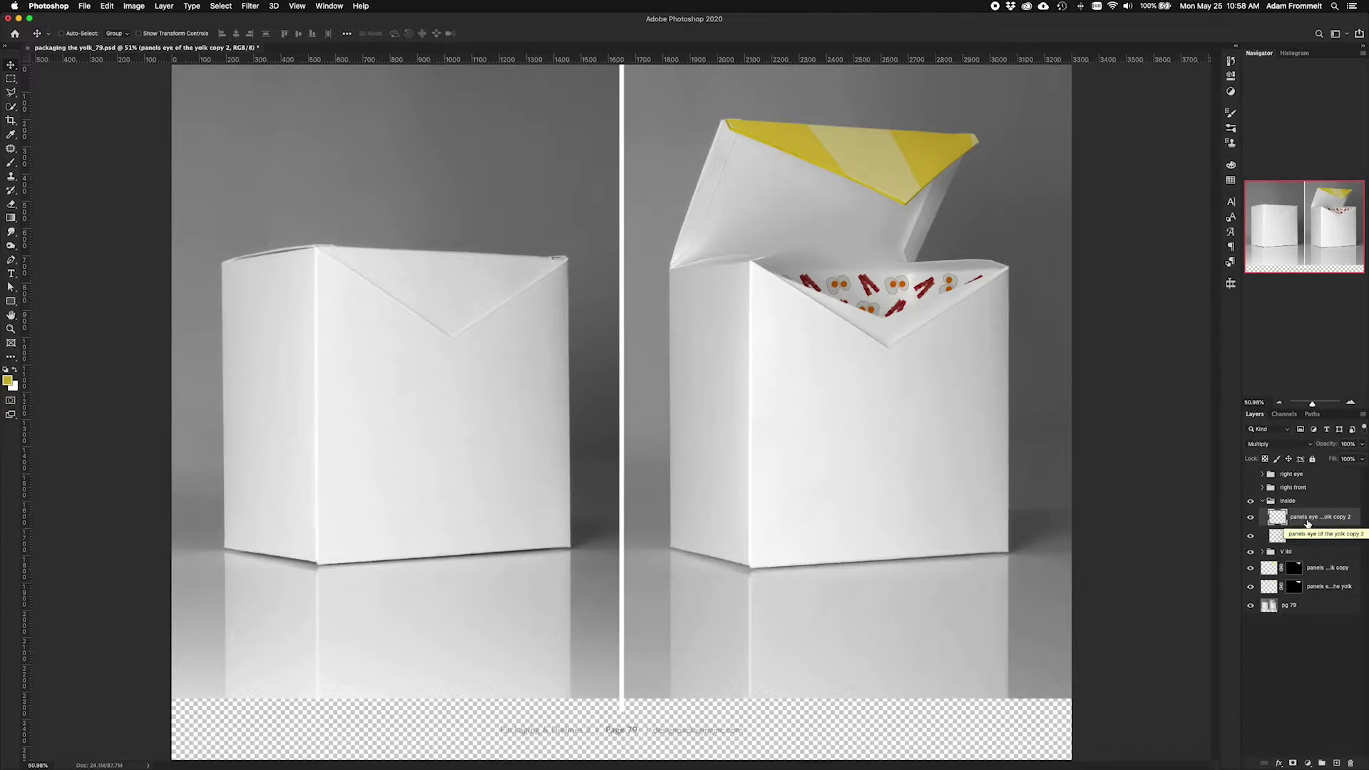
{"action": "left_click", "coordinate": [1250, 517]}
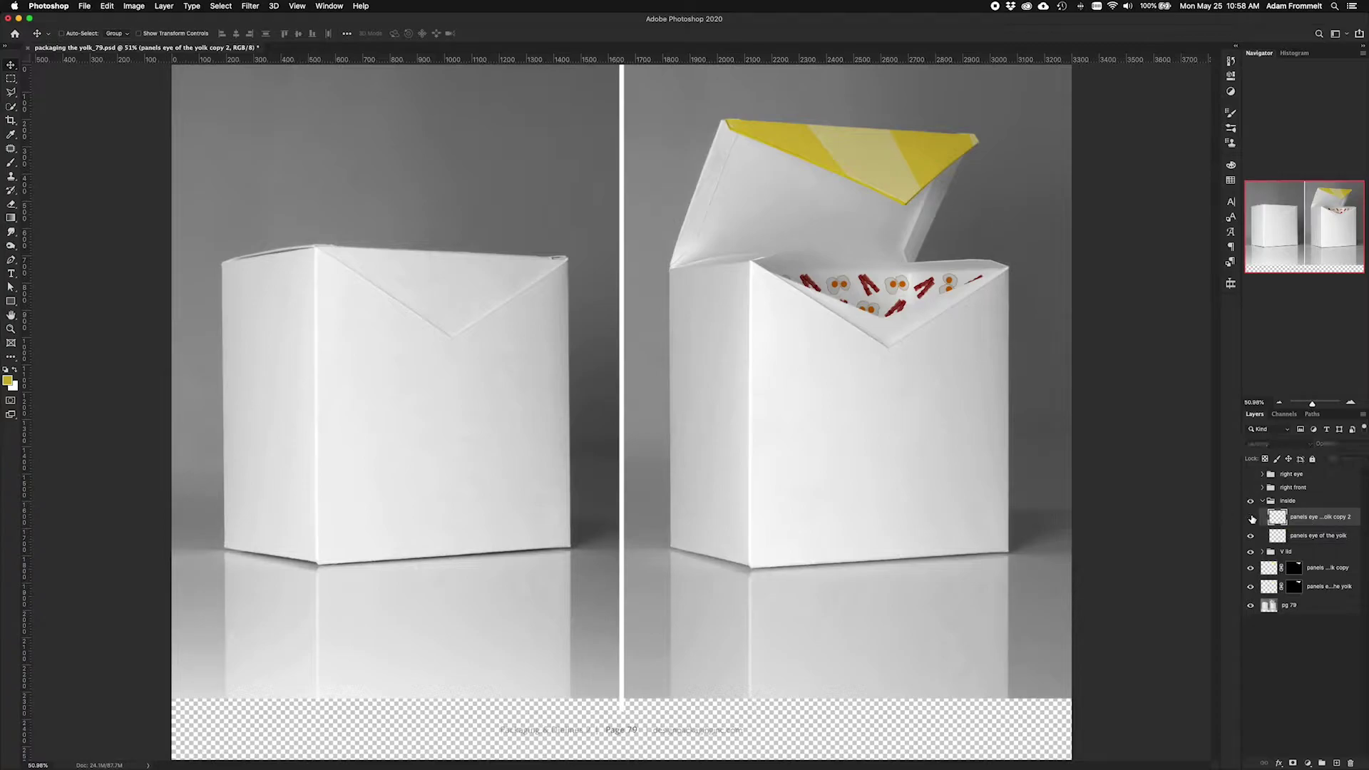
{"action": "left_click", "coordinate": [1319, 536]}
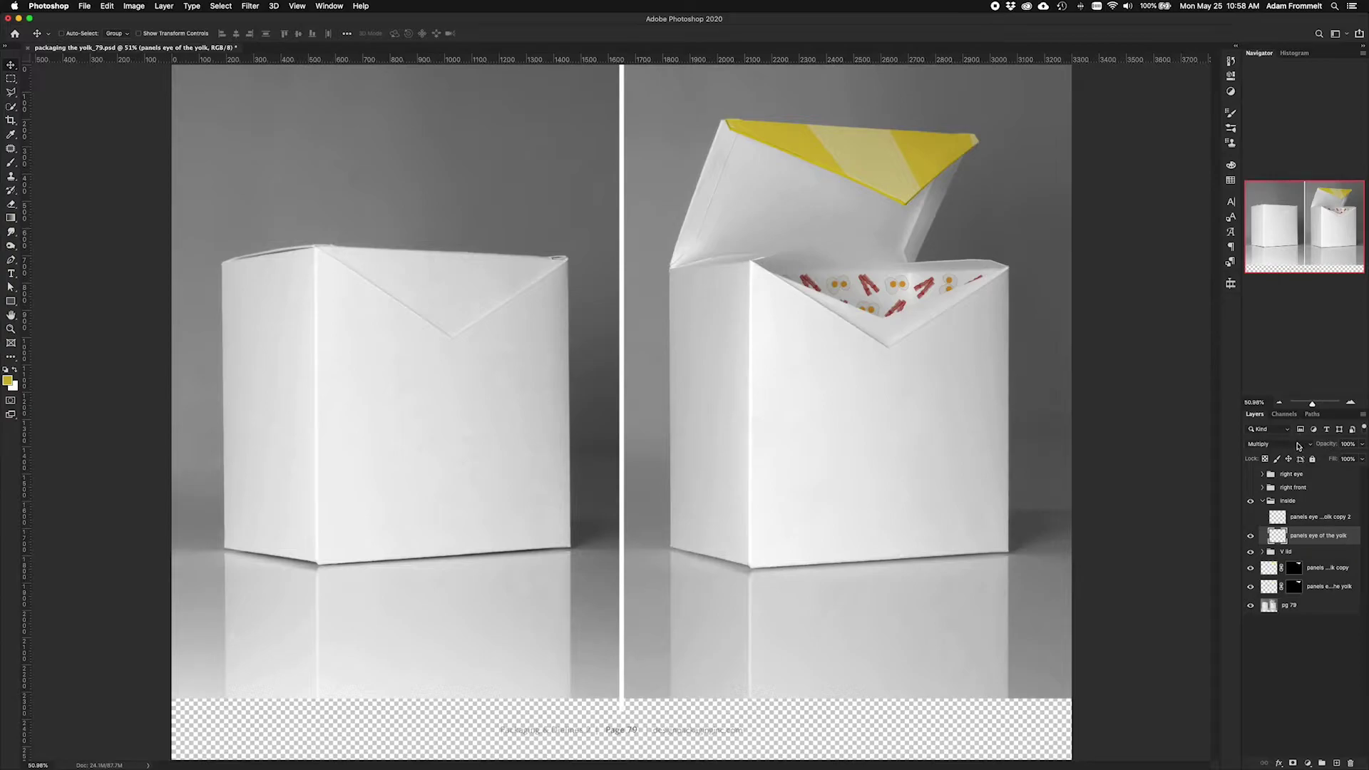
Set the duplicated pattern layer to Soft Light and zoom in on the box interior
{"action": "left_click", "coordinate": [1321, 519]}
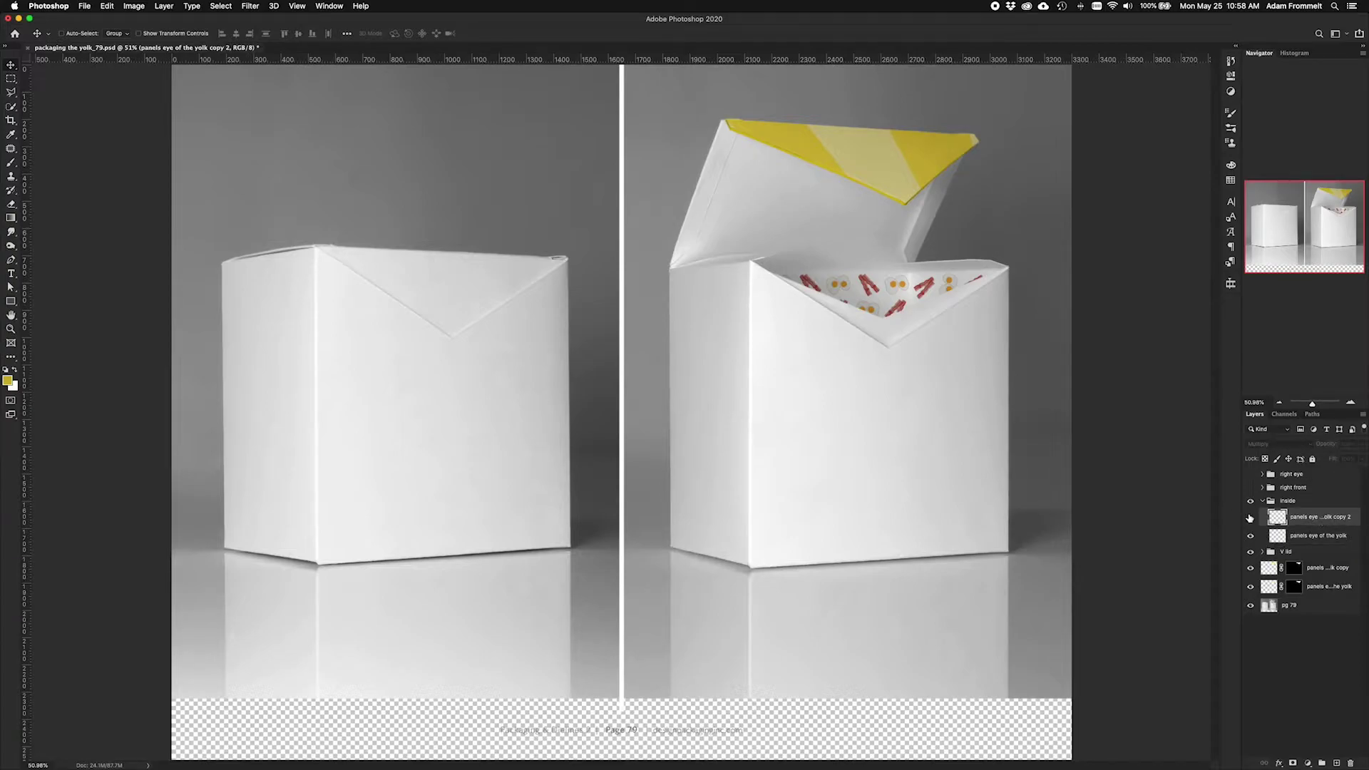
{"action": "left_click", "coordinate": [1276, 443]}
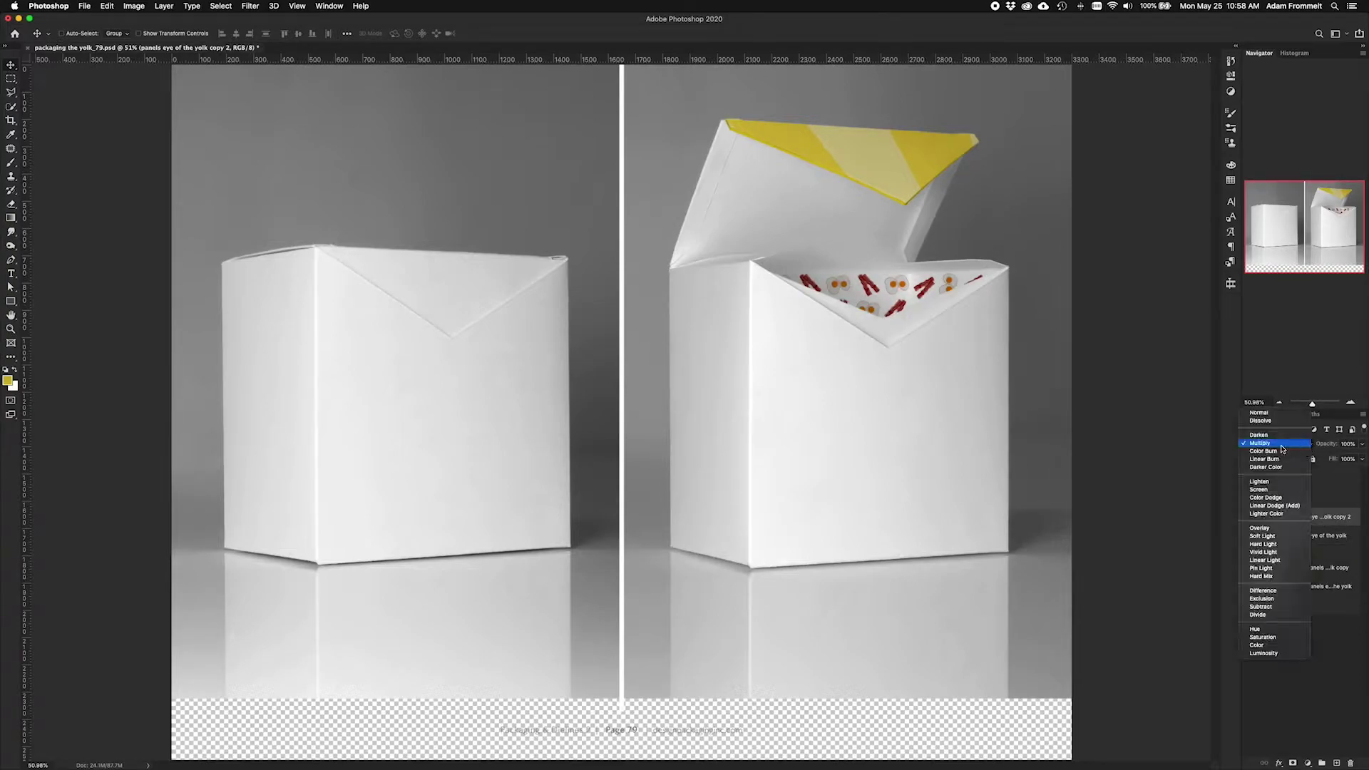
{"action": "left_click", "coordinate": [1263, 535]}
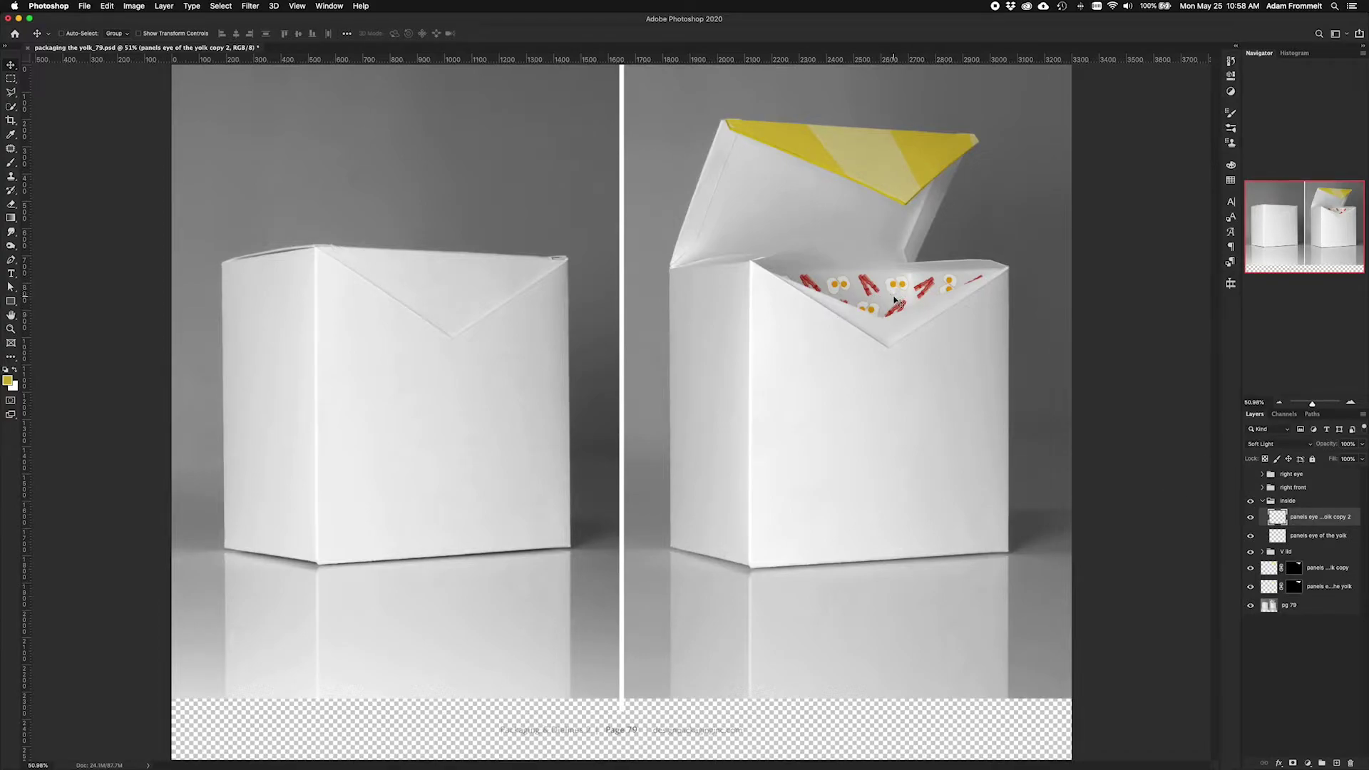
{"action": "key", "text": "super+equal"}
{"action": "scroll", "coordinate": [893, 299], "scroll_direction": "right", "scroll_amount": 3}
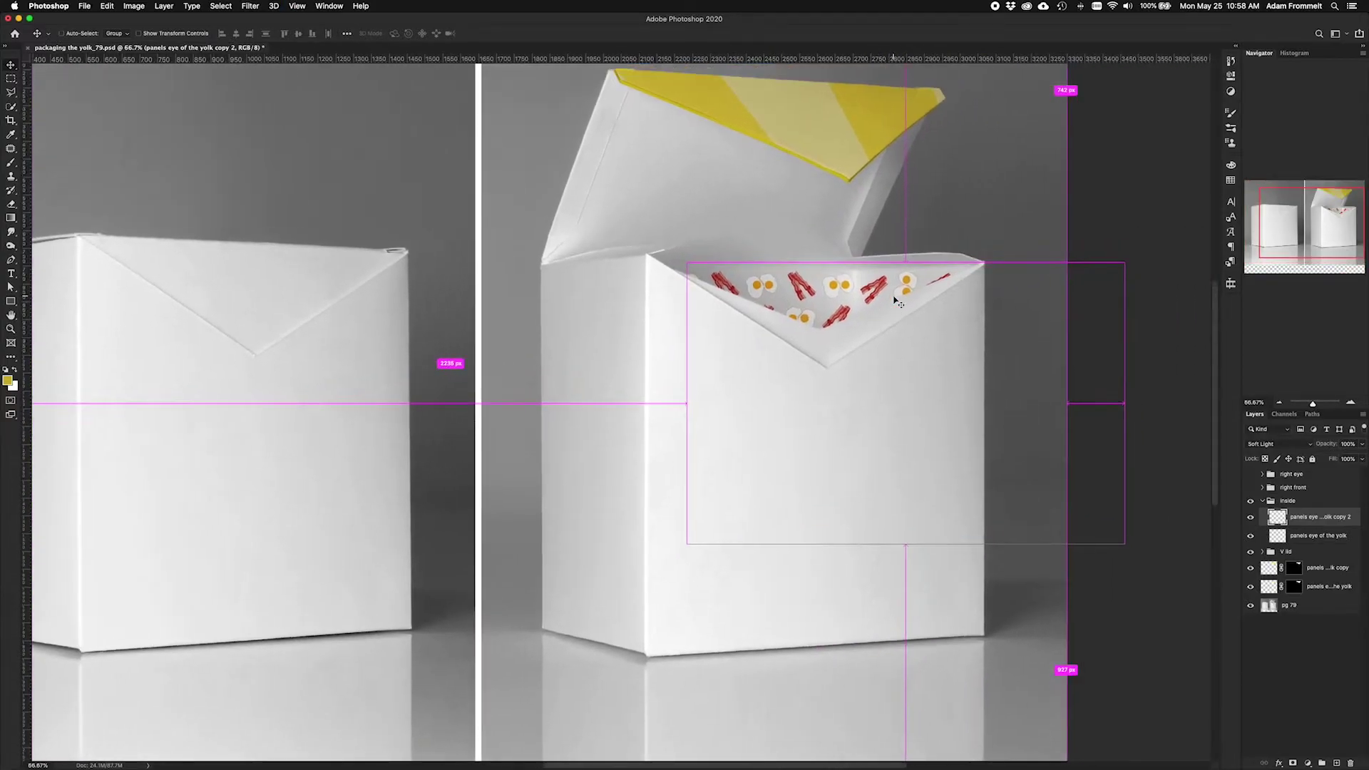
{"action": "scroll", "coordinate": [820, 329], "scroll_direction": "up", "scroll_amount": 1}
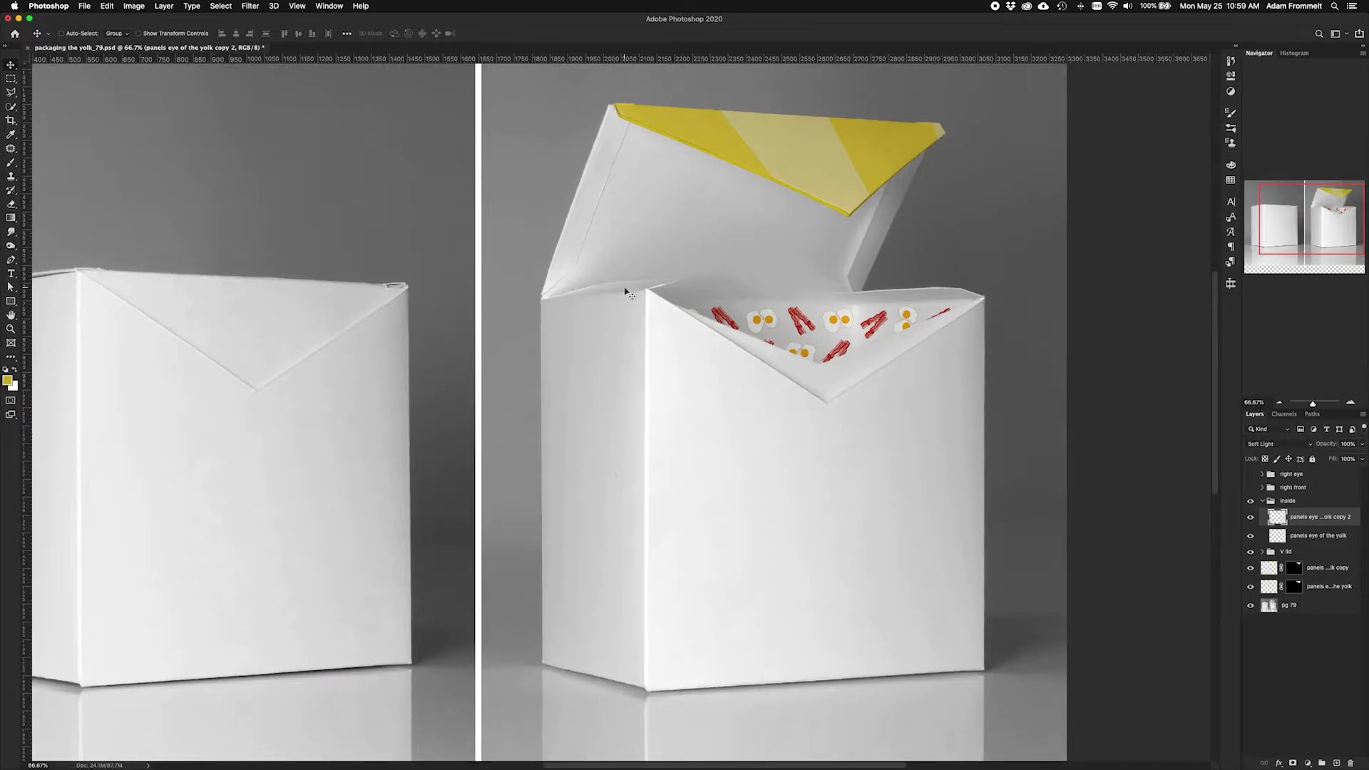
Blur the Soft Light pattern copy with a 10.1-pixel Gaussian Blur, then zoom back out
{"action": "left_click", "coordinate": [254, 8]}
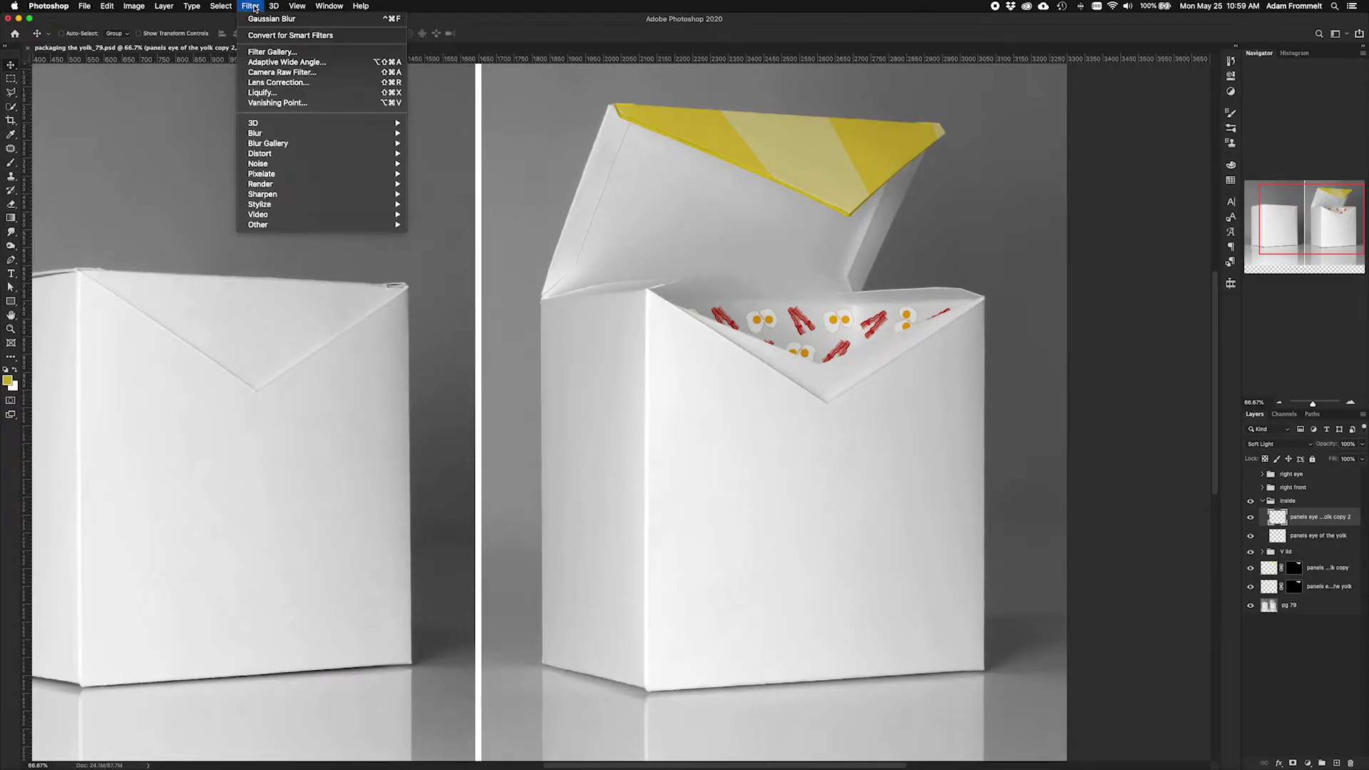
{"action": "mouse_move", "coordinate": [299, 164]}
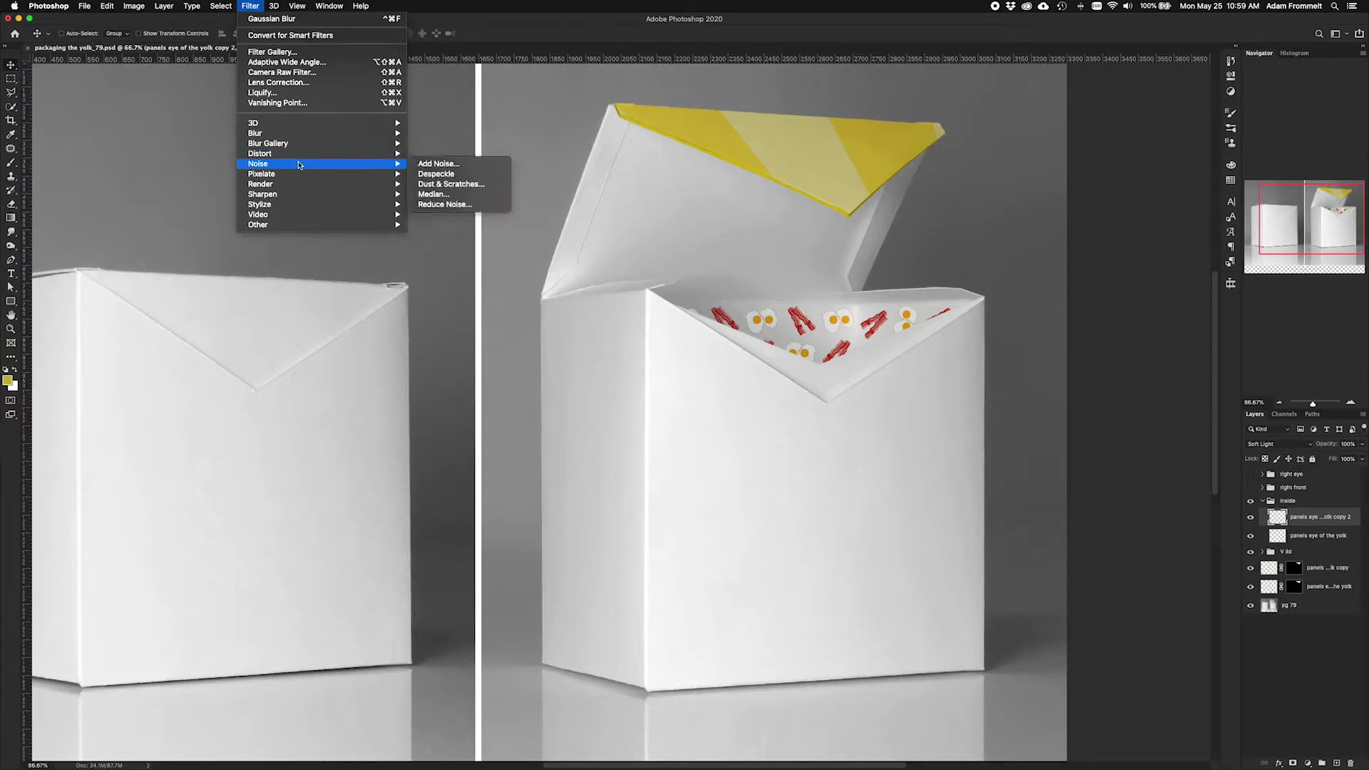
{"action": "mouse_move", "coordinate": [303, 134]}
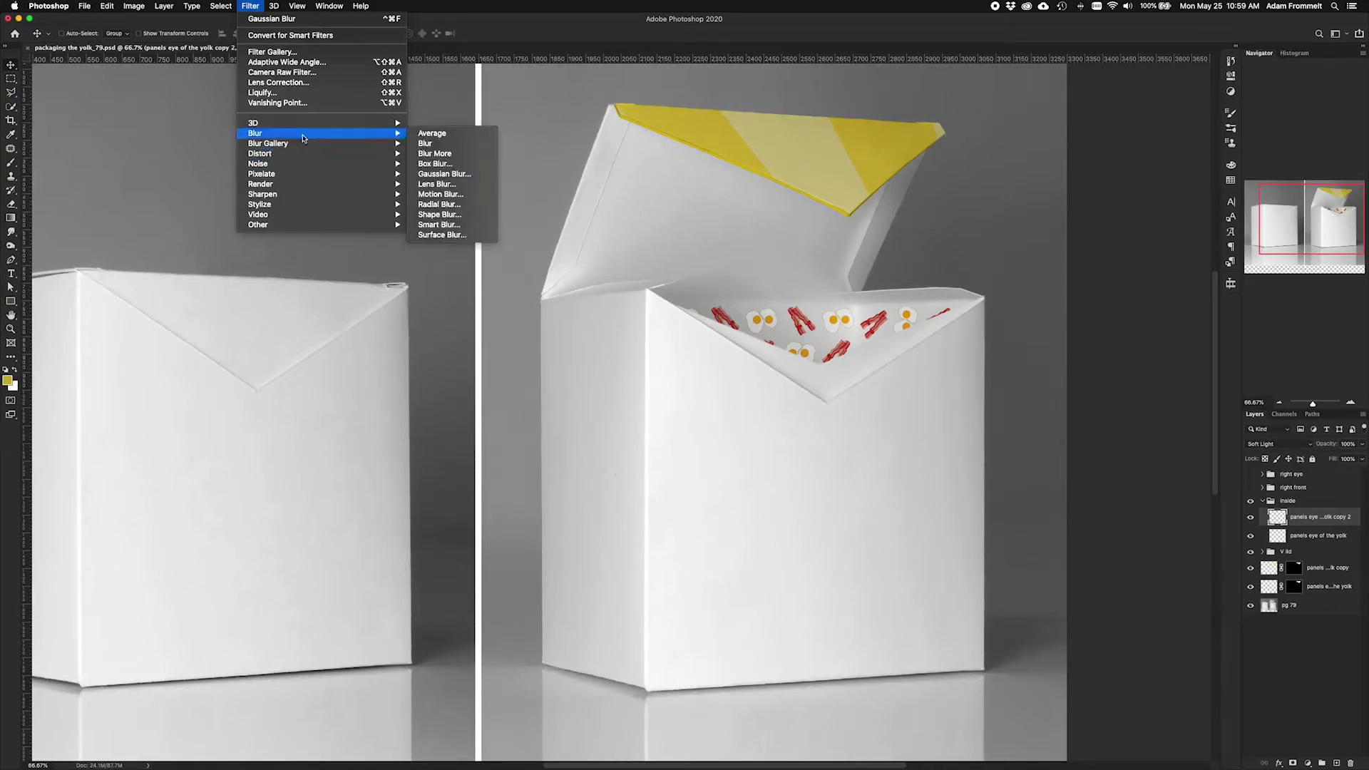
{"action": "left_click", "coordinate": [451, 178]}
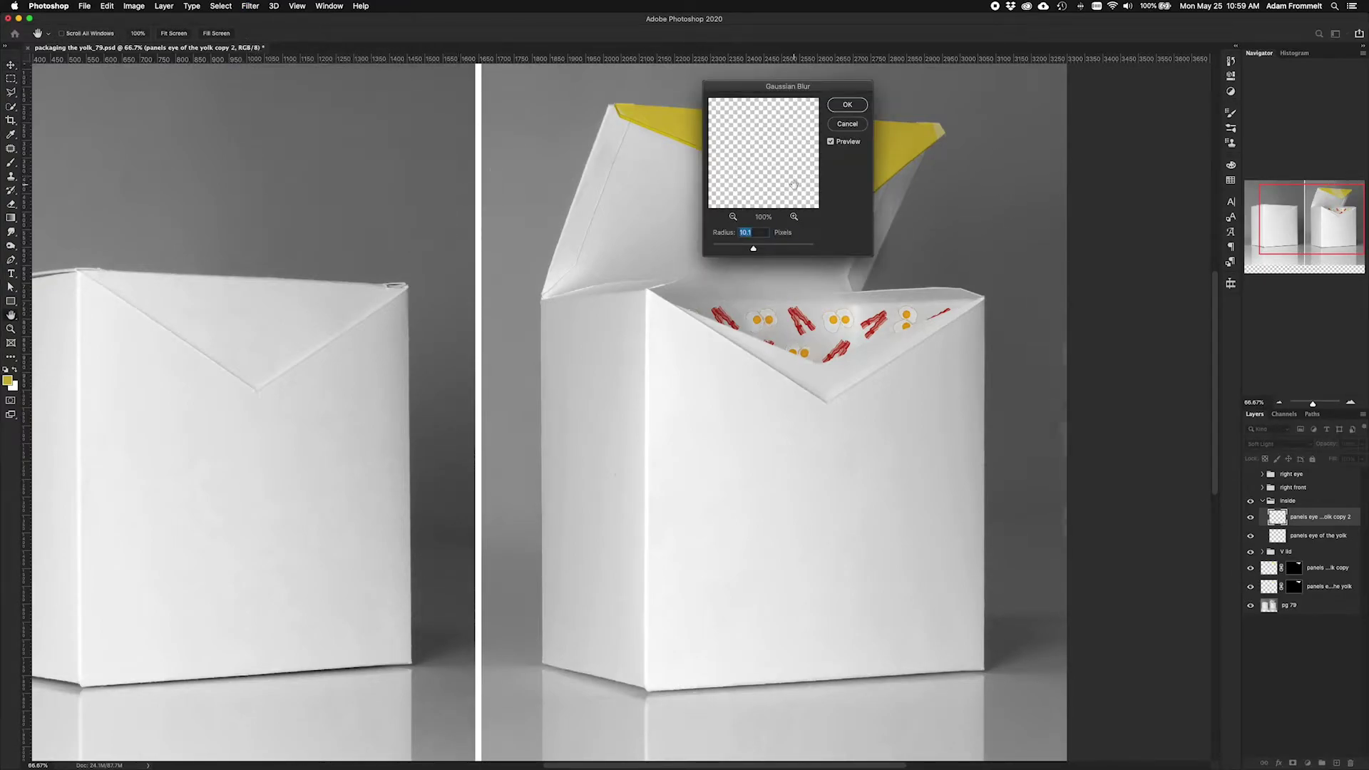
{"action": "left_click_drag", "start_coordinate": [839, 88], "coordinate": [618, 217]}
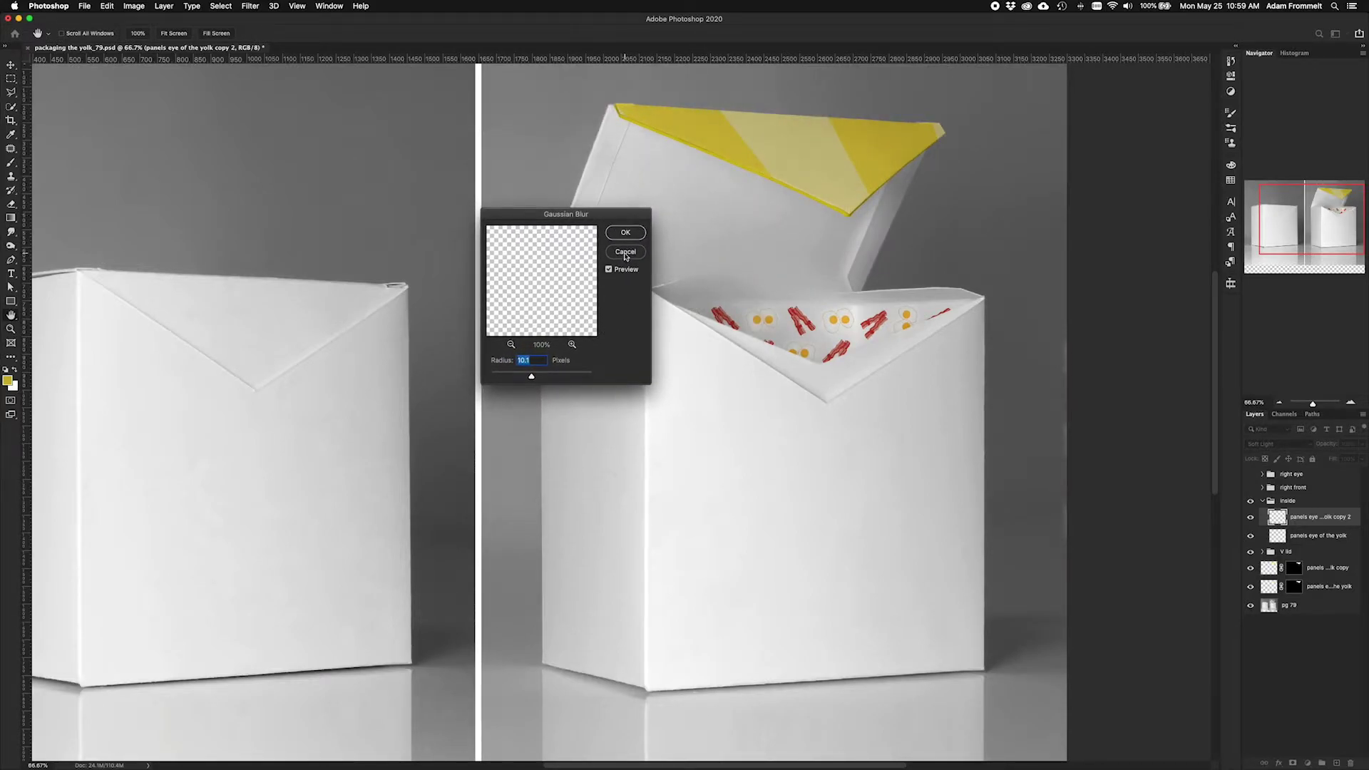
{"action": "left_click", "coordinate": [609, 269]}
{"action": "left_click", "coordinate": [609, 269]}
{"action": "left_click", "coordinate": [626, 233]}
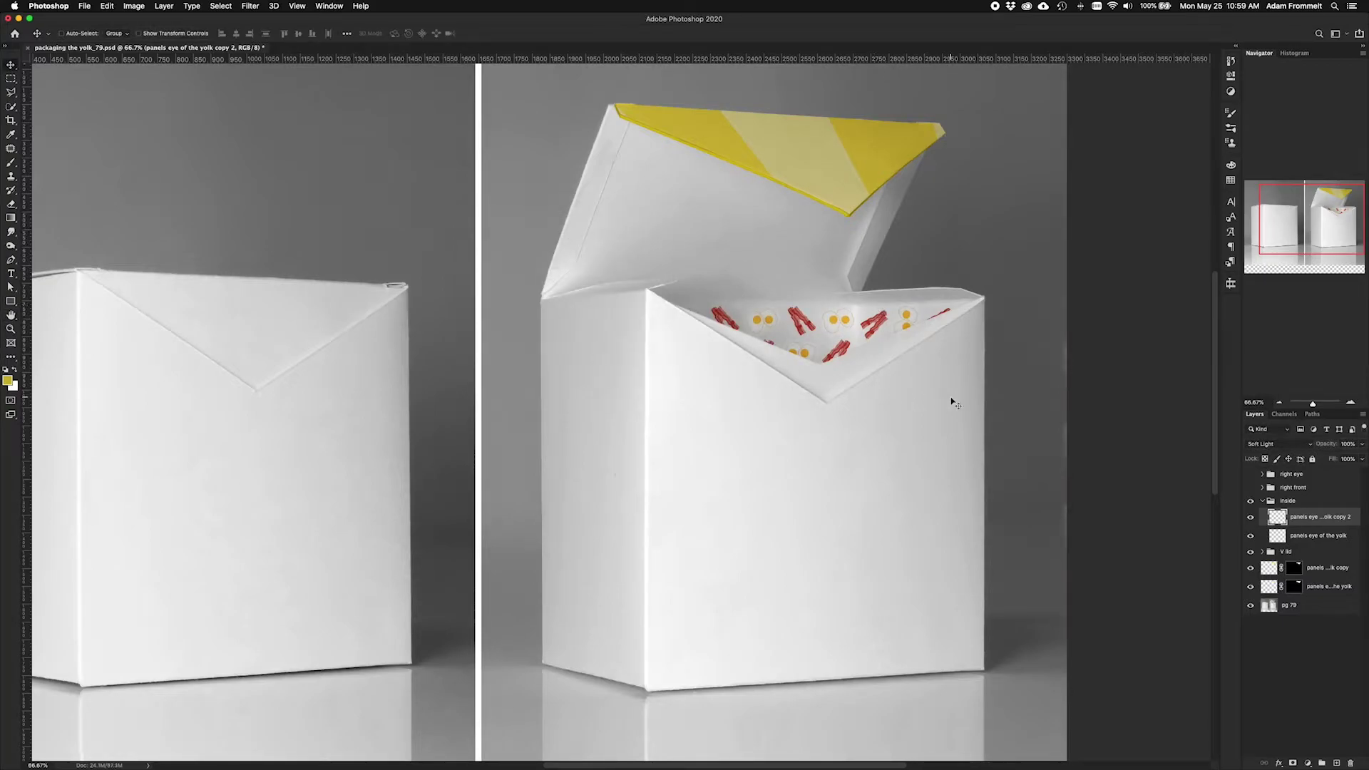
{"action": "key", "text": "super+minus"}
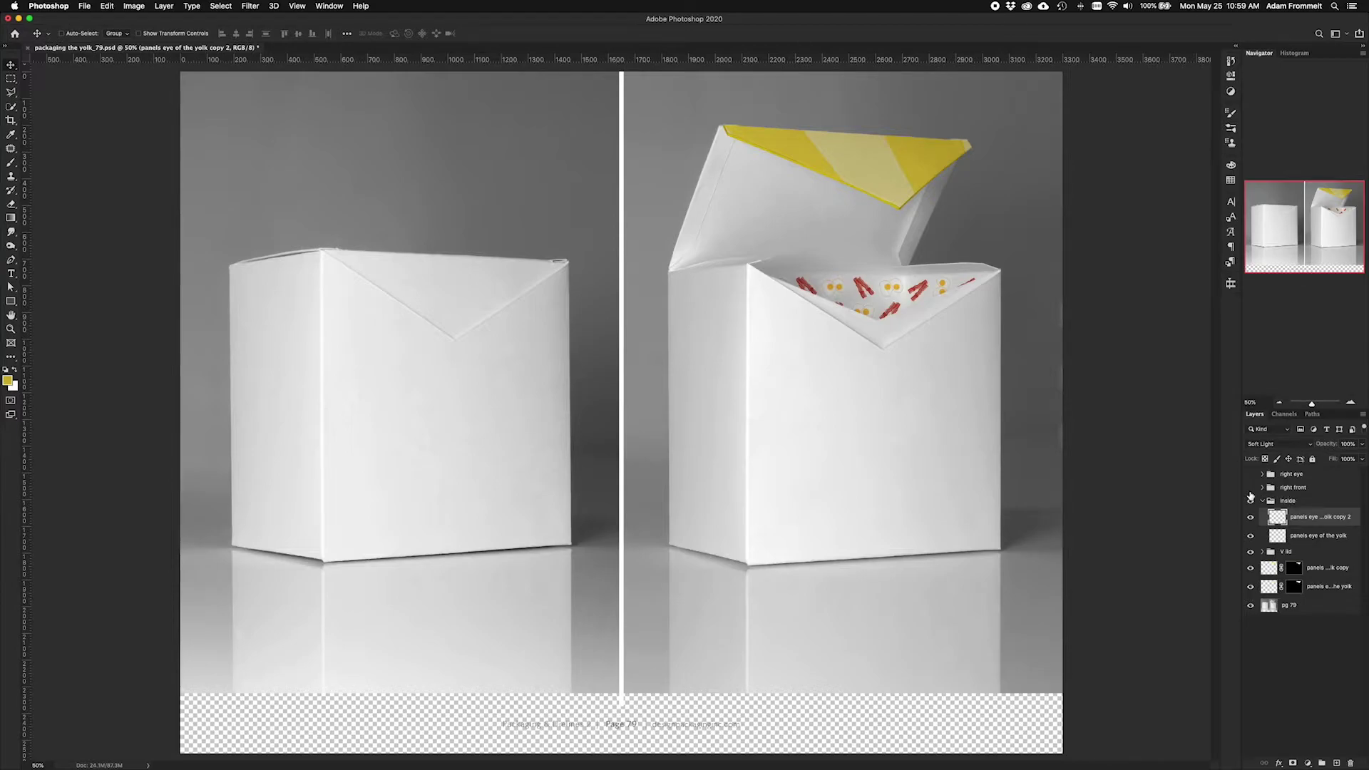
{"action": "left_click_drag", "start_coordinate": [1251, 498], "coordinate": [1252, 473]}
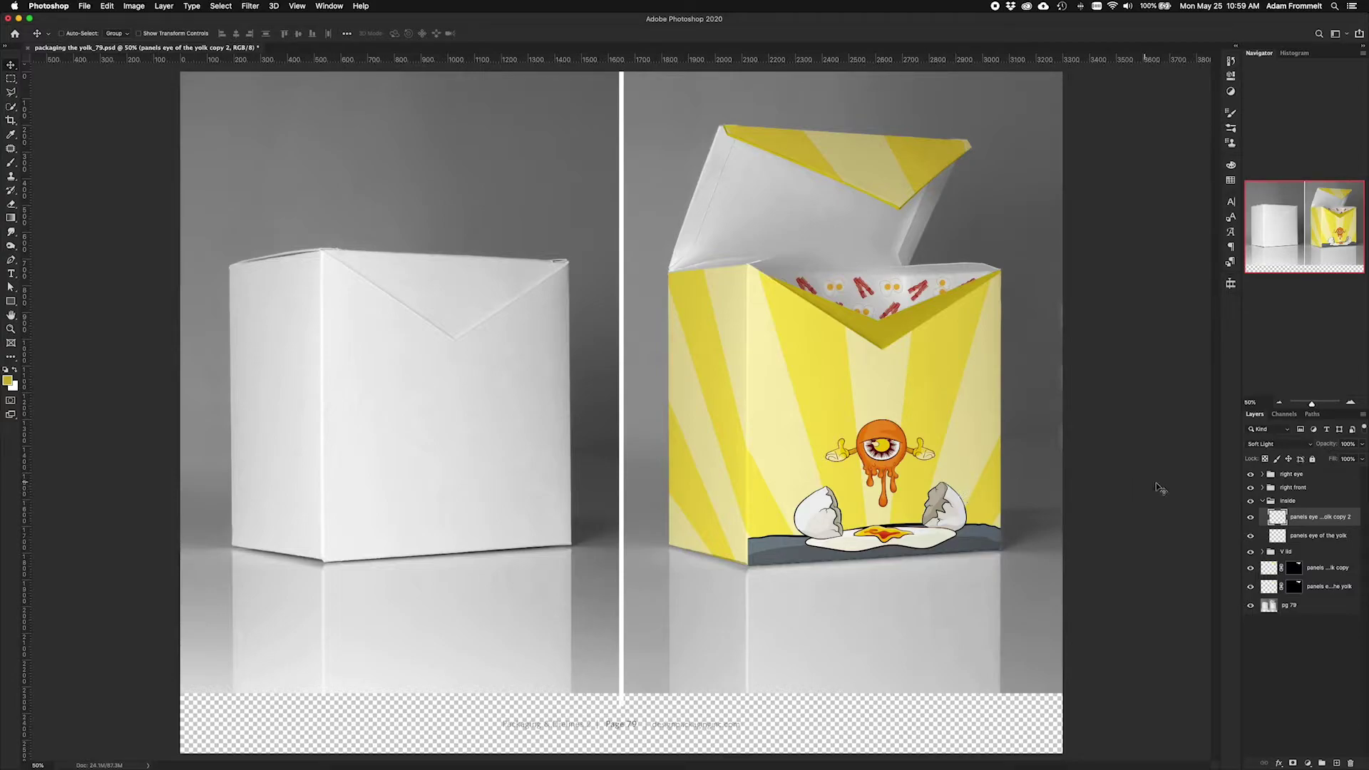
{"action": "left_click", "coordinate": [1313, 475]}
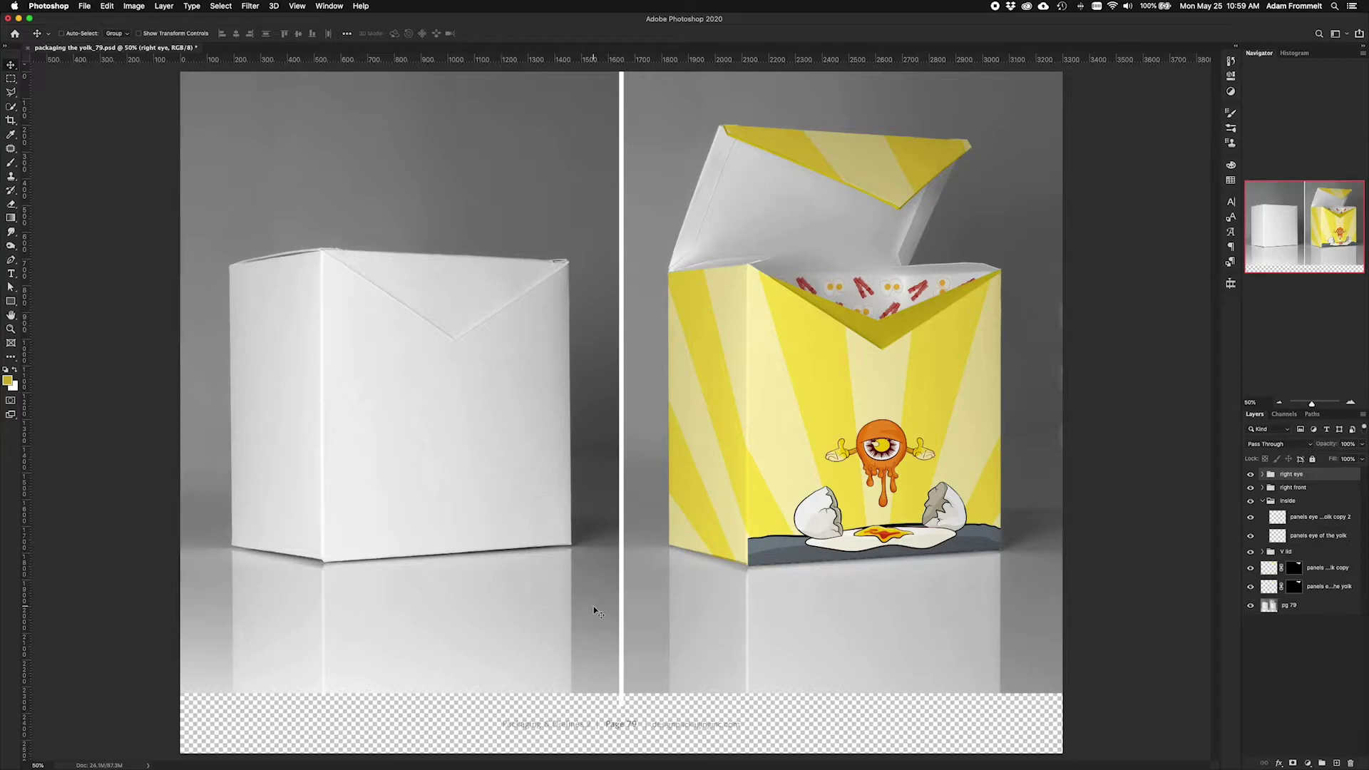
{"action": "left_click", "coordinate": [220, 9]}
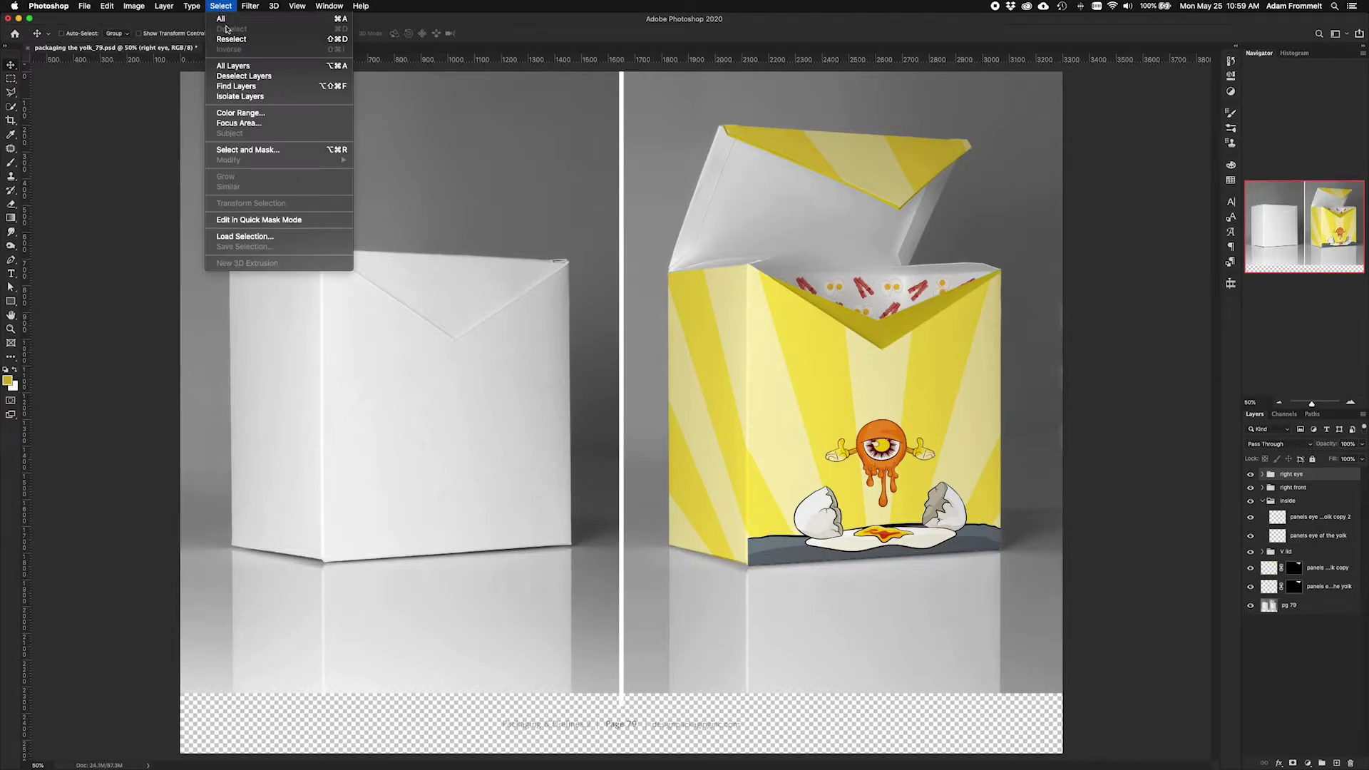
{"action": "left_click", "coordinate": [244, 236]}
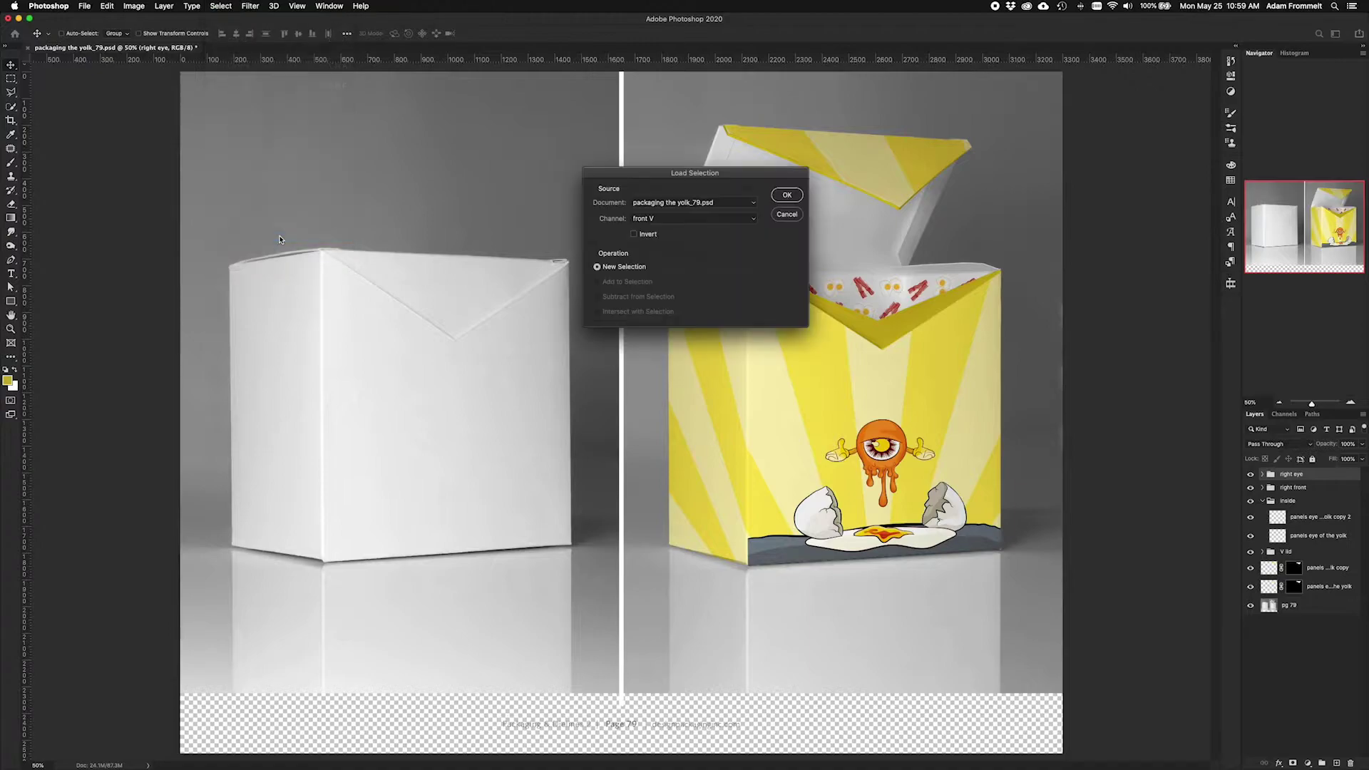
{"action": "left_click", "coordinate": [753, 222]}
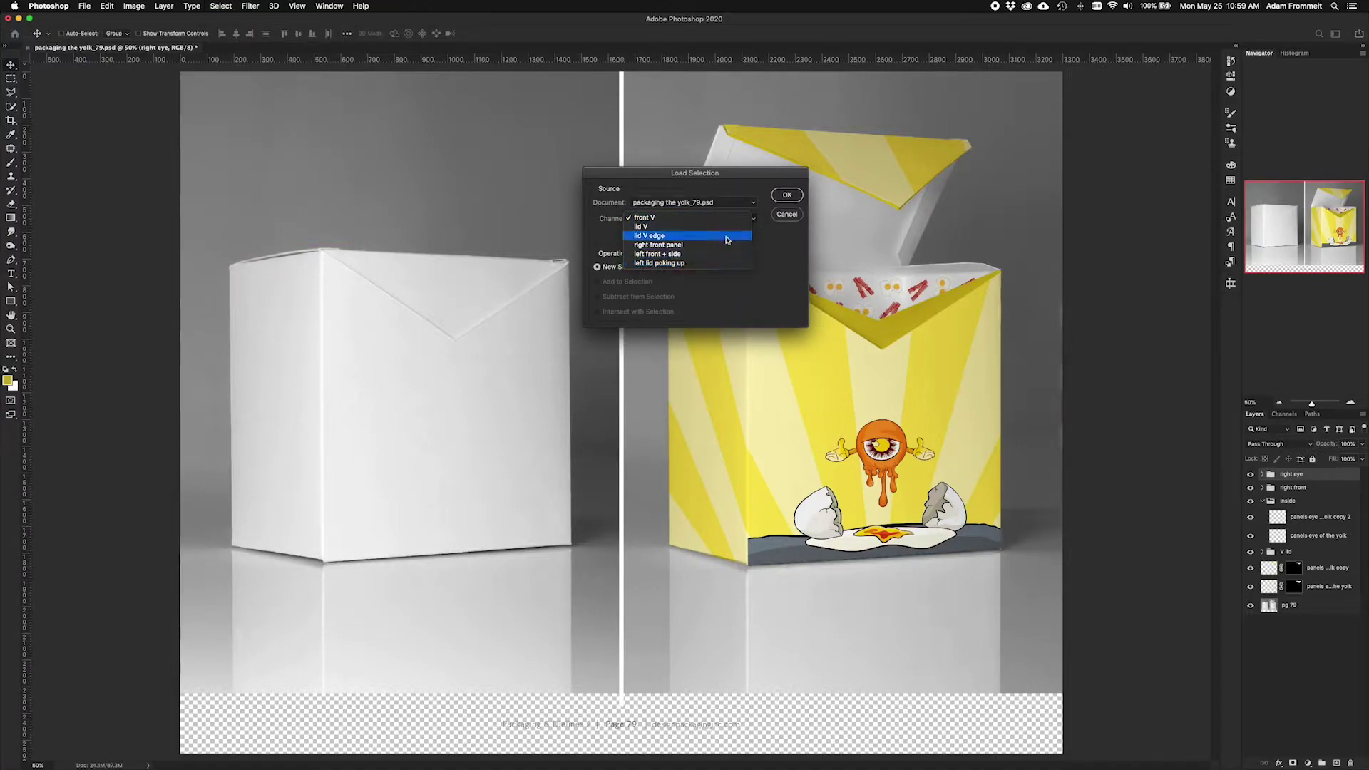
{"action": "left_click", "coordinate": [790, 218]}
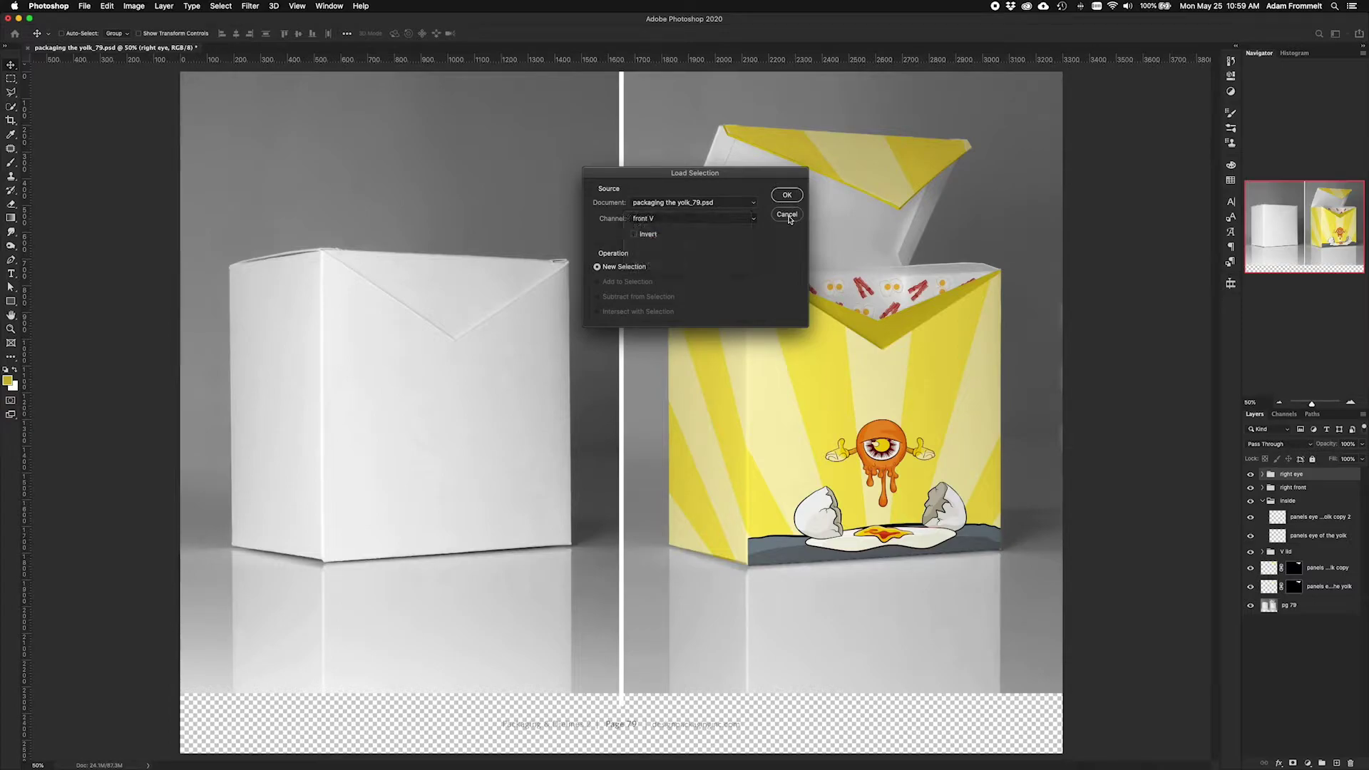
{"action": "left_click", "coordinate": [787, 215]}
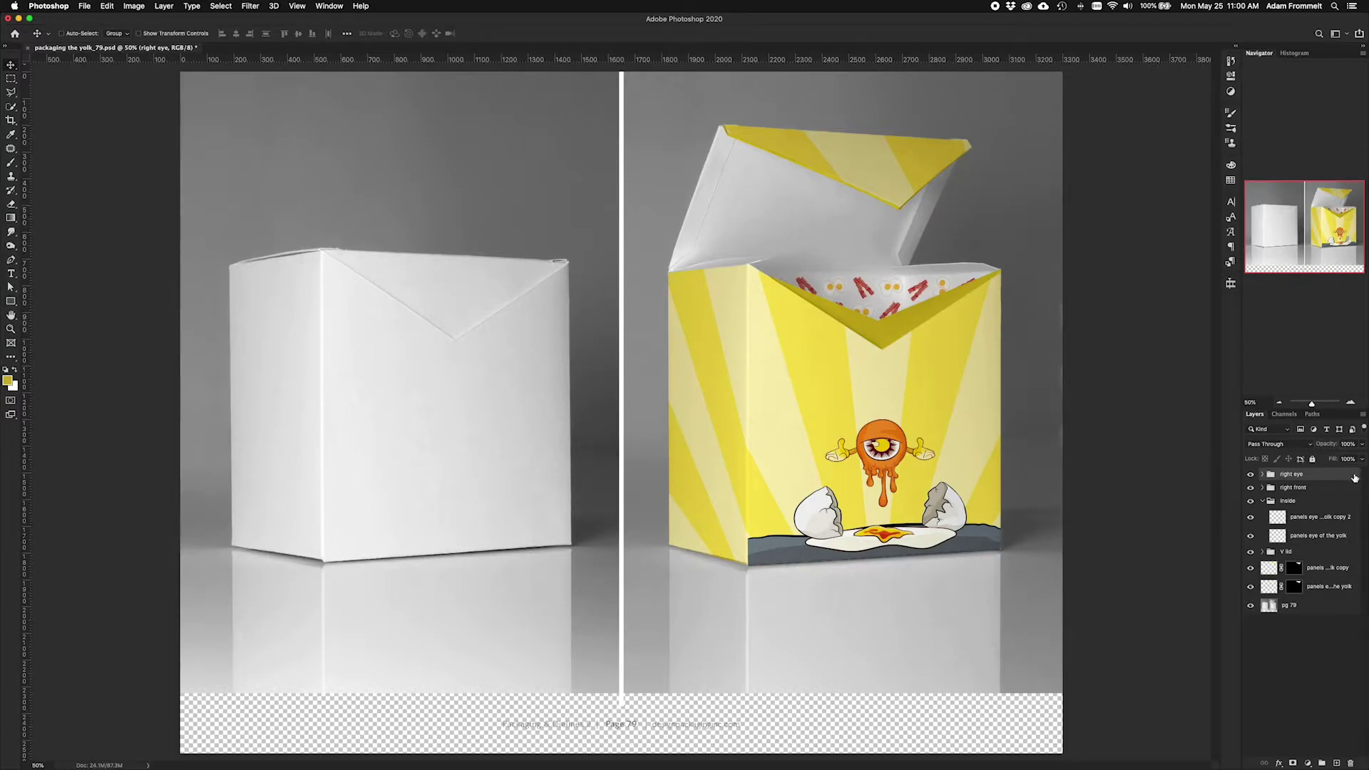
Collapse the inside group and Place Embedded panels eye of the yolk.ai, page 4 (plain sunburst panel)
{"action": "left_click", "coordinate": [1263, 501]}
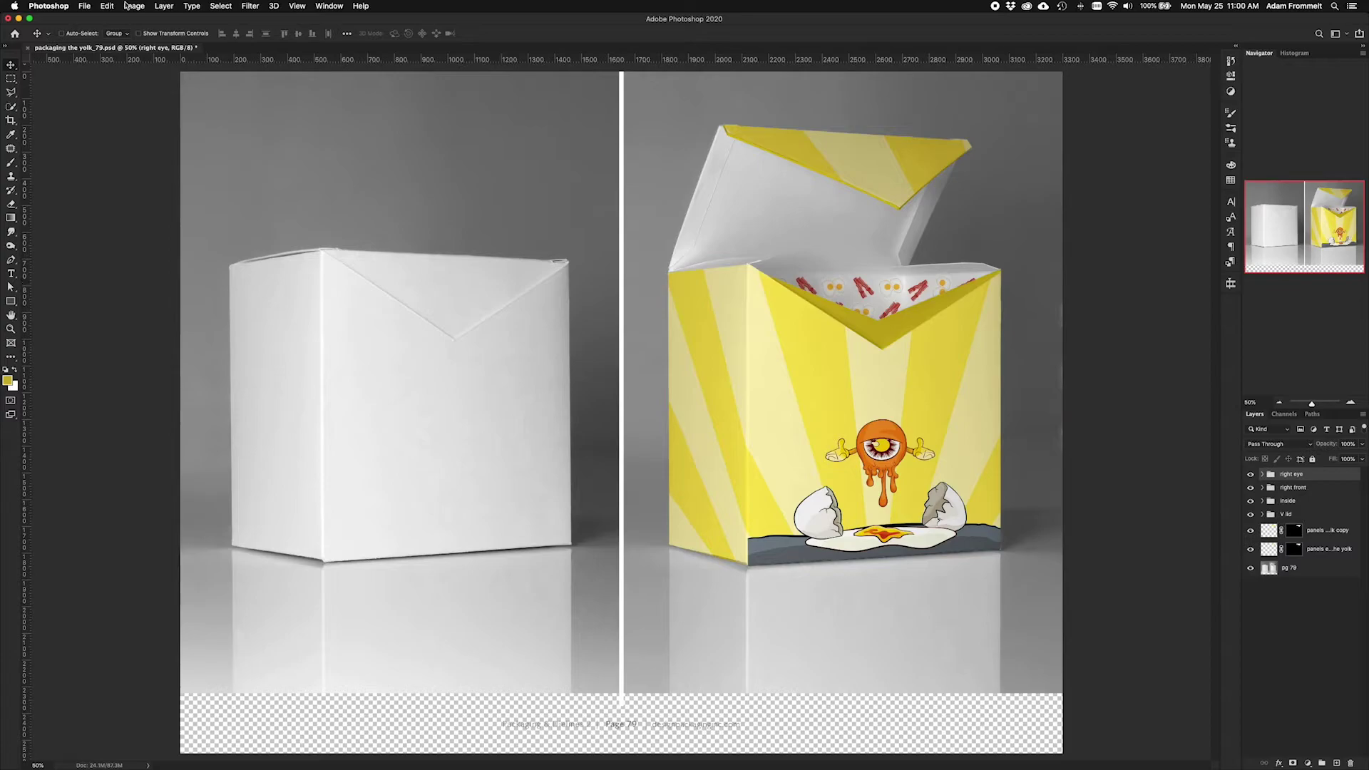
{"action": "left_click", "coordinate": [91, 8]}
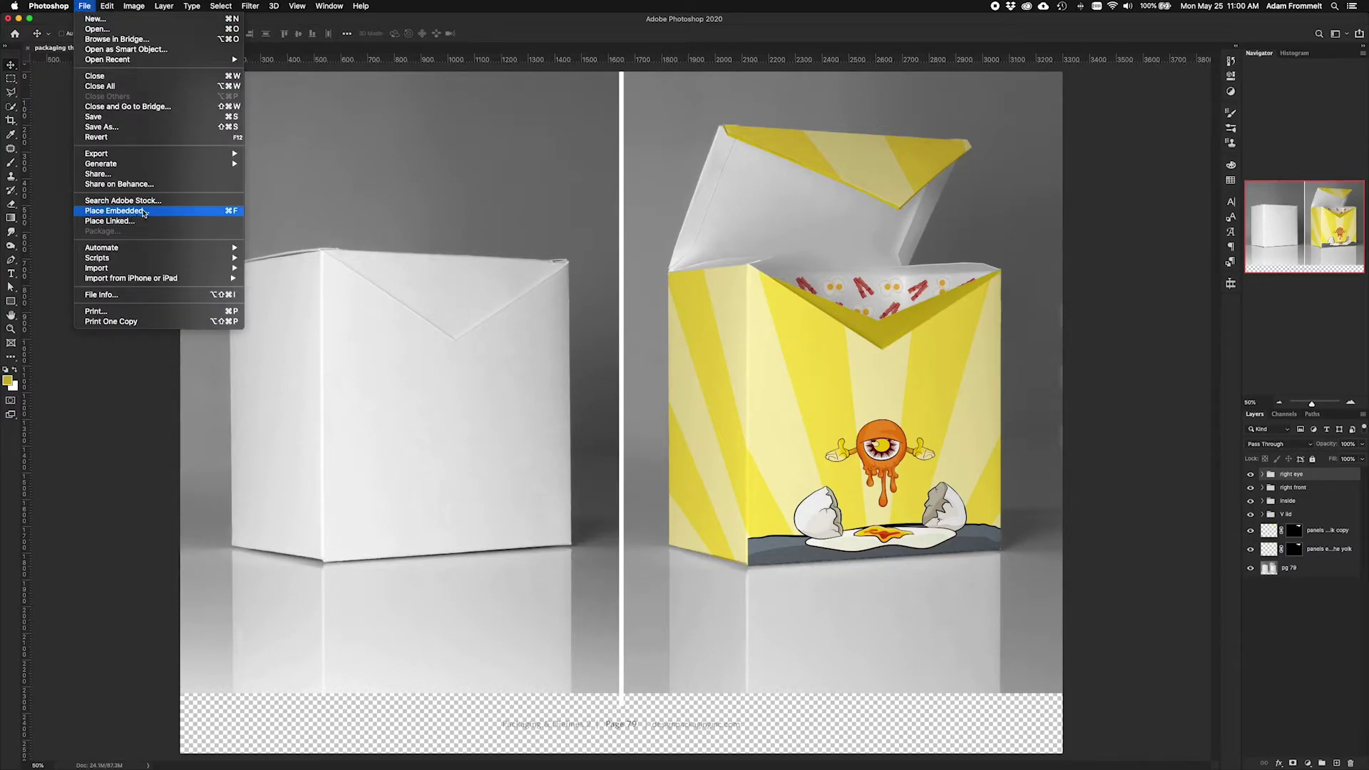
{"action": "left_click", "coordinate": [108, 410]}
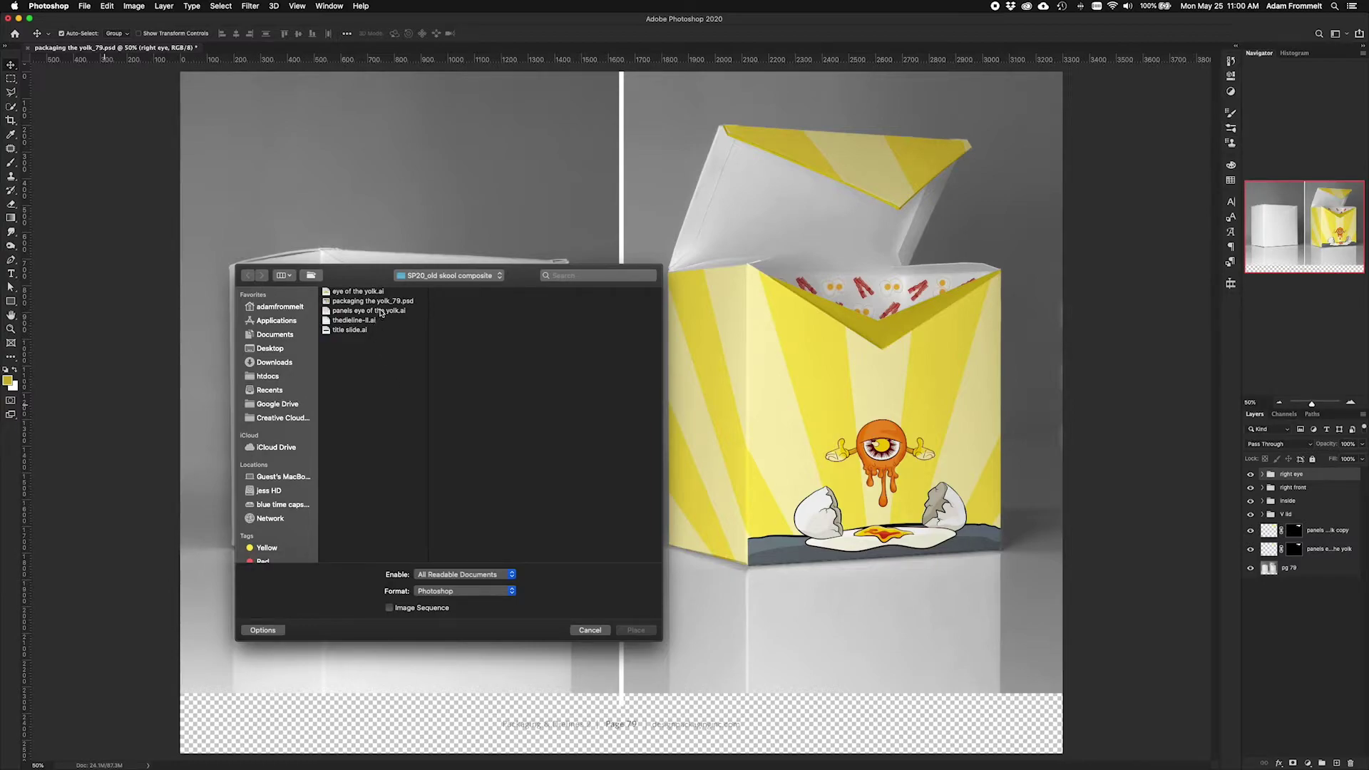
{"action": "left_click", "coordinate": [388, 310]}
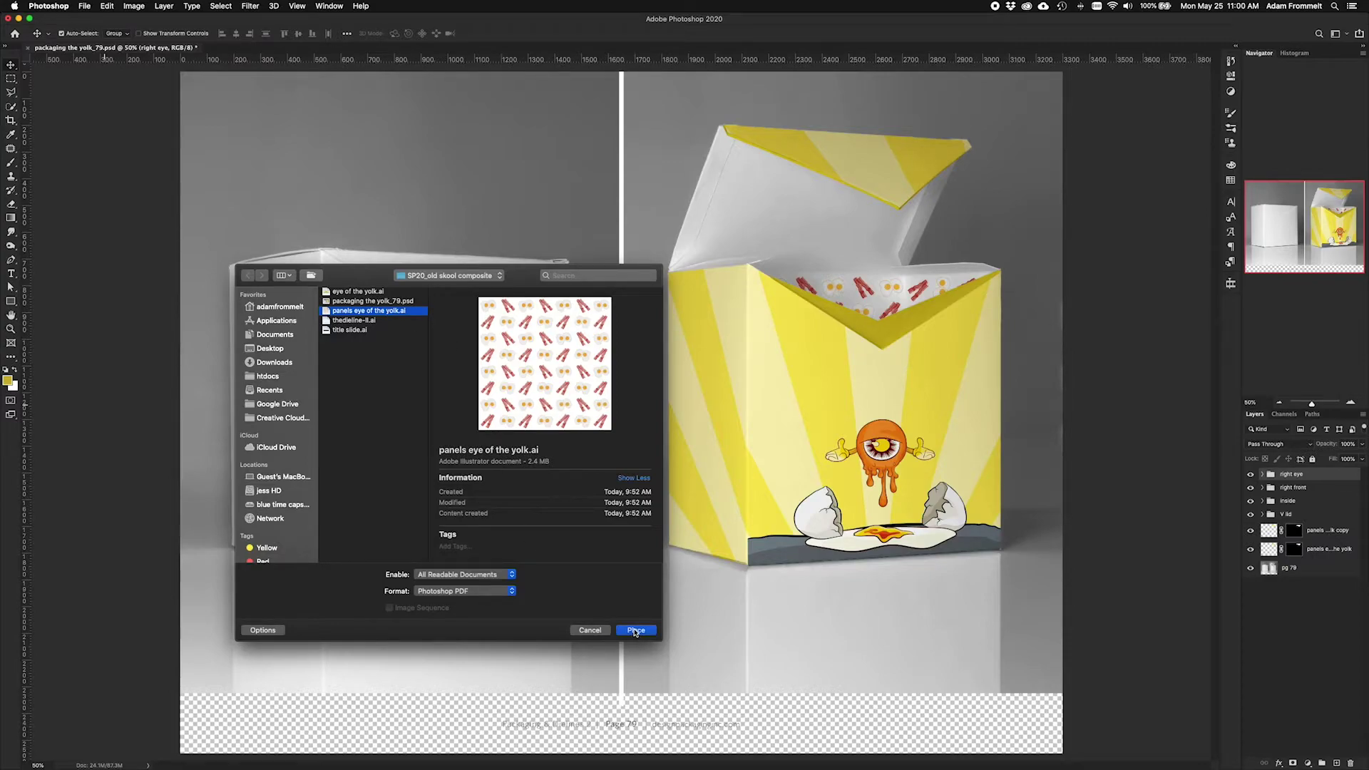
{"action": "left_click", "coordinate": [635, 630]}
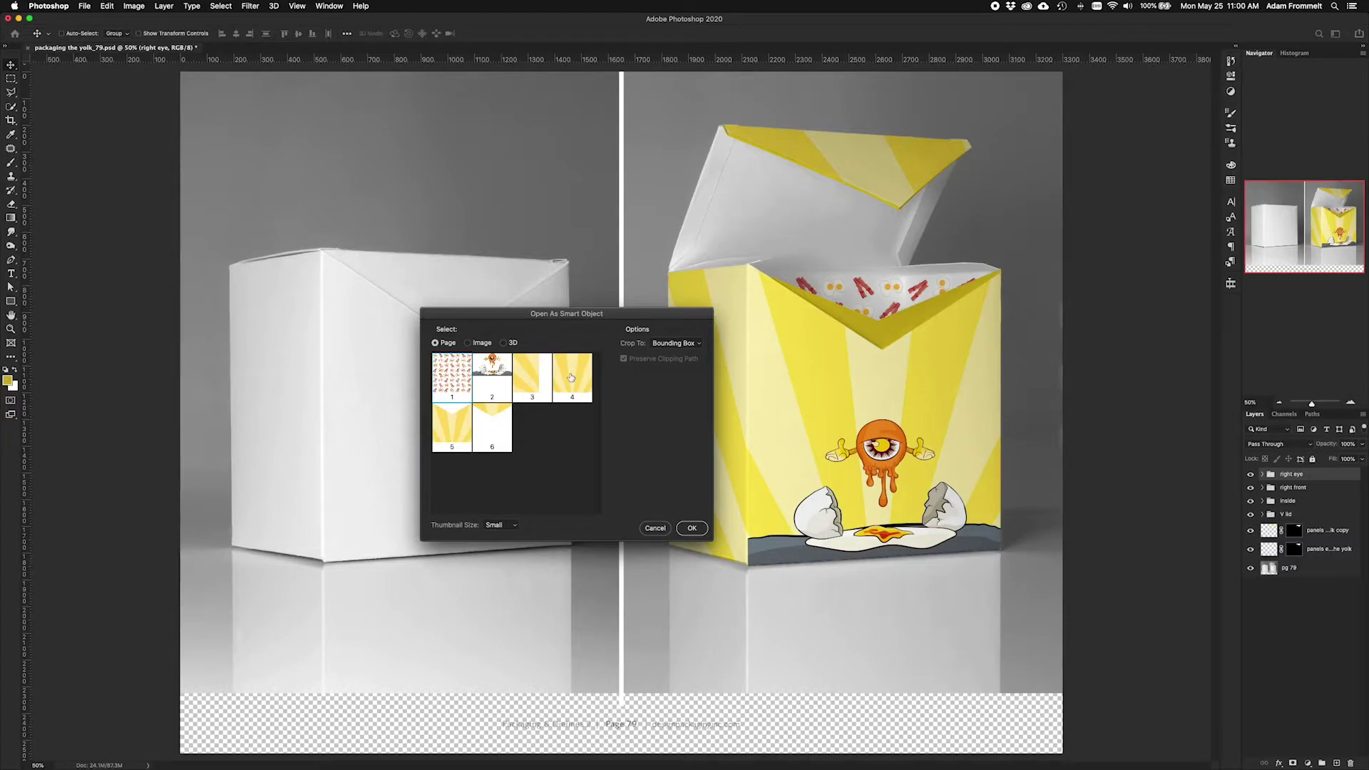
{"action": "left_click", "coordinate": [570, 377]}
Place page 4 as a smart object, then move and scale it over the white box's front face
{"action": "left_click", "coordinate": [689, 529]}
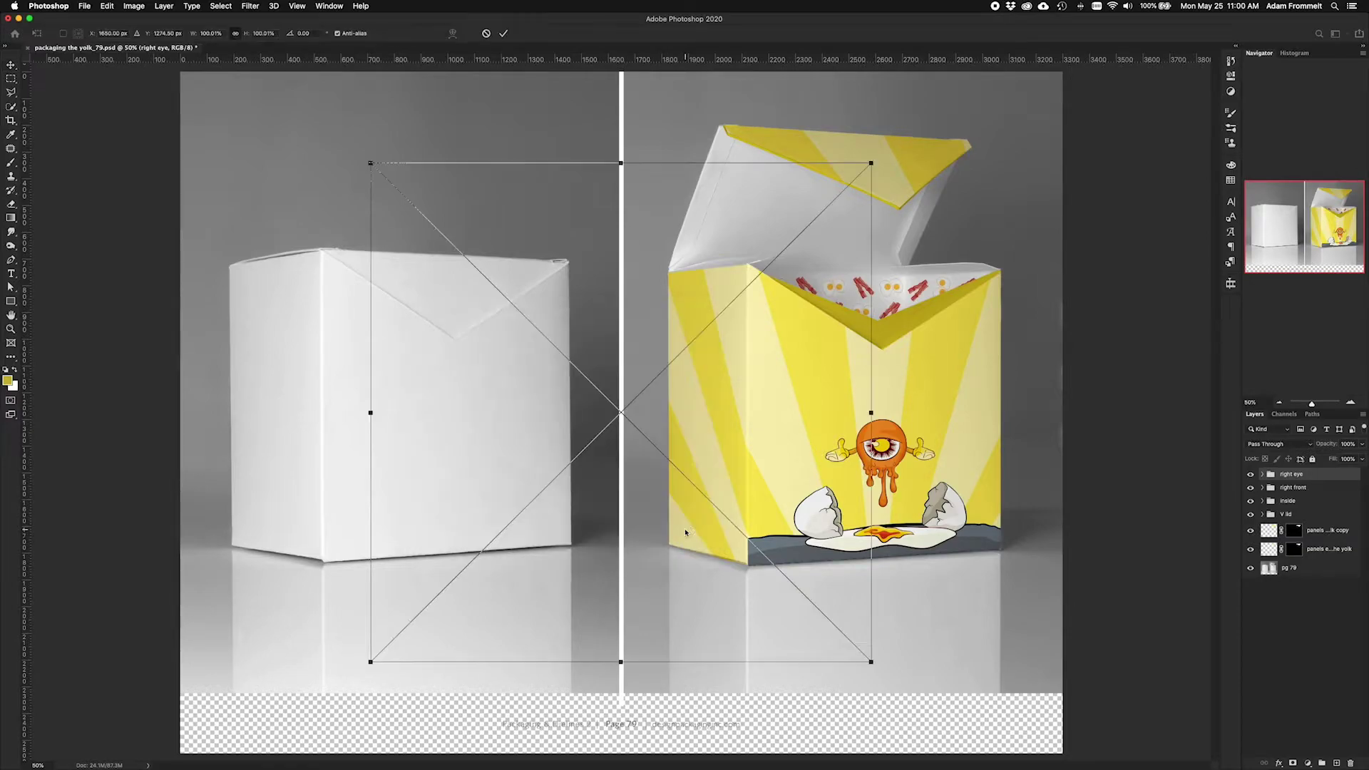
{"action": "left_click_drag", "start_coordinate": [446, 536], "coordinate": [417, 410]}
{"action": "left_click_drag", "start_coordinate": [458, 496], "coordinate": [438, 519]}
{"action": "key", "text": "Left"}
{"action": "key", "text": "Left"}
{"action": "key", "text": "Left"}
{"action": "key", "text": "Left"}
{"action": "key", "text": "Left"}
{"action": "key", "text": "Left"}
{"action": "key", "text": "Down"}
{"action": "key", "text": "Down"}
{"action": "key", "text": "Down"}
{"action": "key", "text": "Down"}
{"action": "key", "text": "Down"}
{"action": "key", "text": "Down"}
{"action": "key", "text": "Down"}
{"action": "key", "text": "Down"}
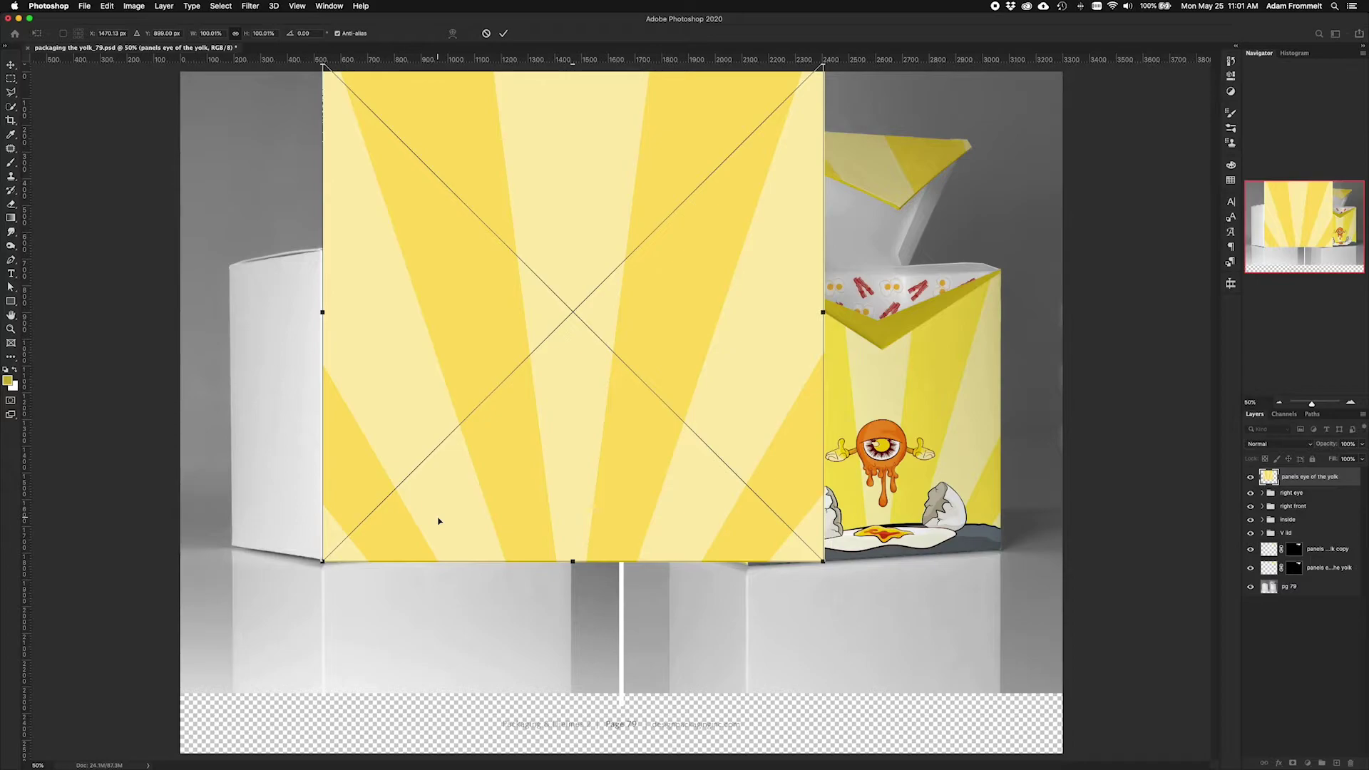
{"action": "scroll", "coordinate": [439, 521], "scroll_direction": "up", "scroll_amount": 3}
{"action": "scroll", "coordinate": [438, 520], "scroll_direction": "down", "scroll_amount": 5}
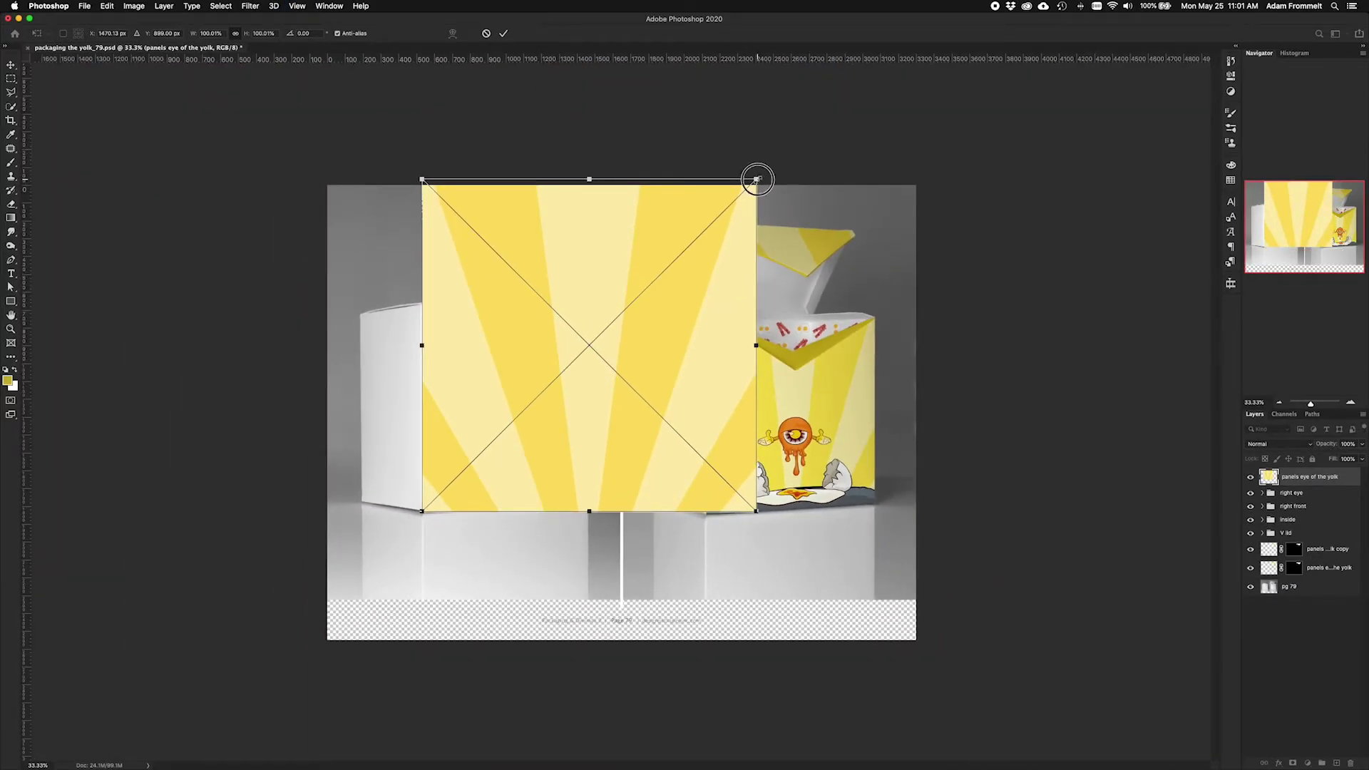
{"action": "left_click_drag", "start_coordinate": [757, 180], "coordinate": [625, 295]}
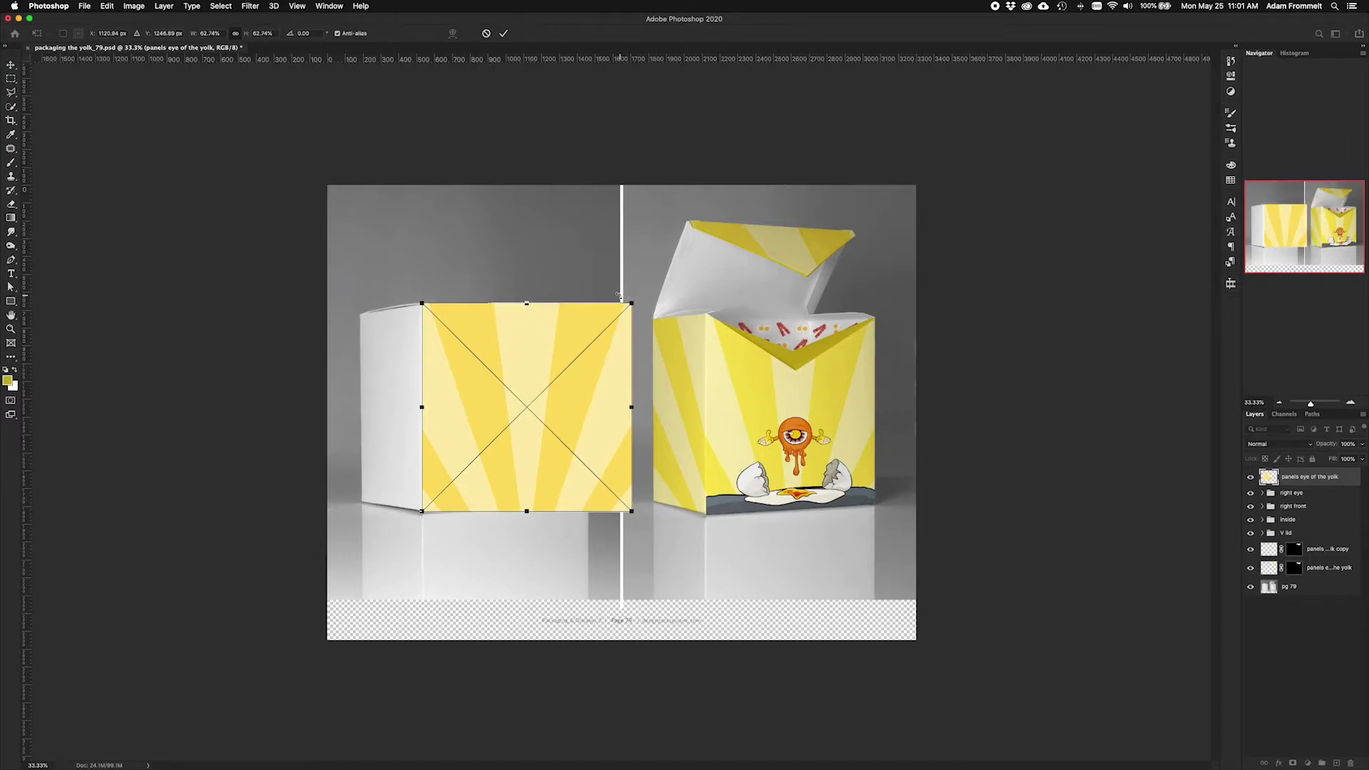
{"action": "key", "text": "super+equal"}
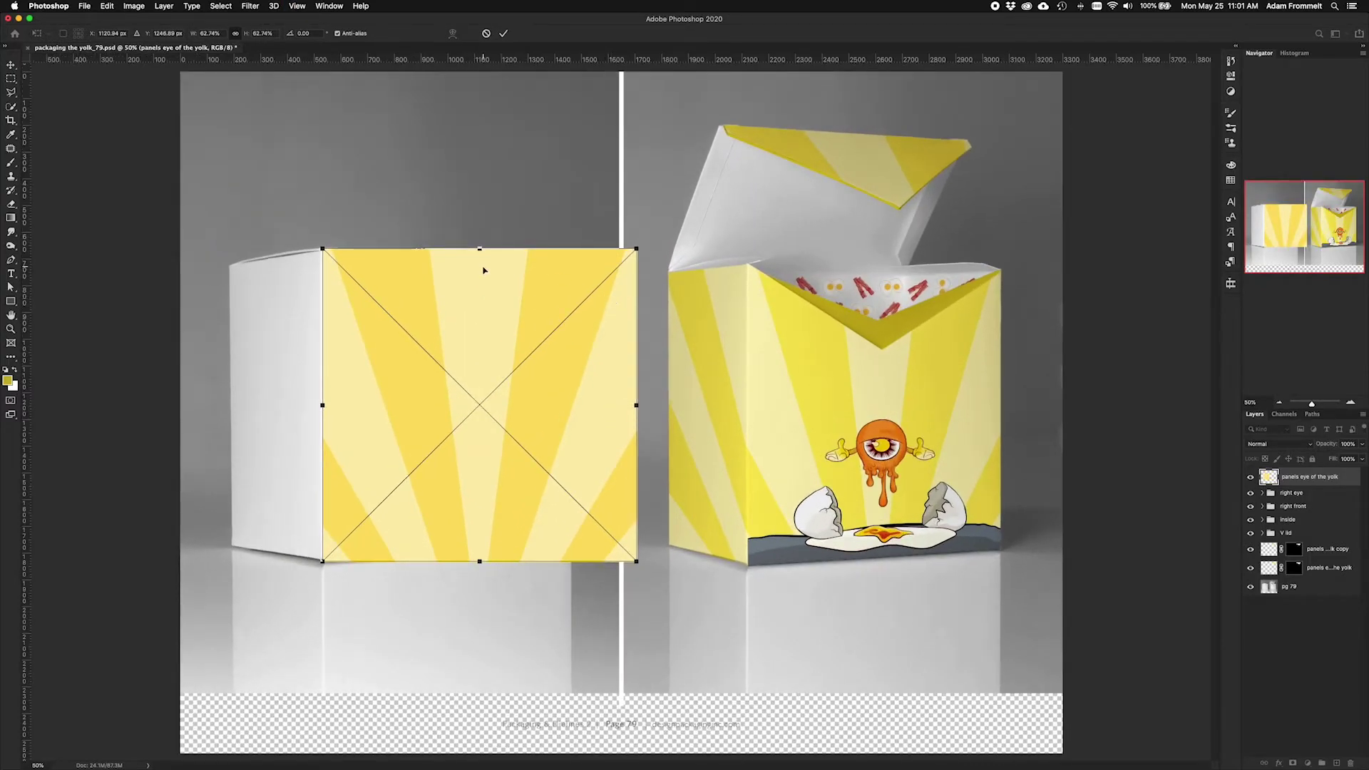
{"action": "key", "text": "Return"}
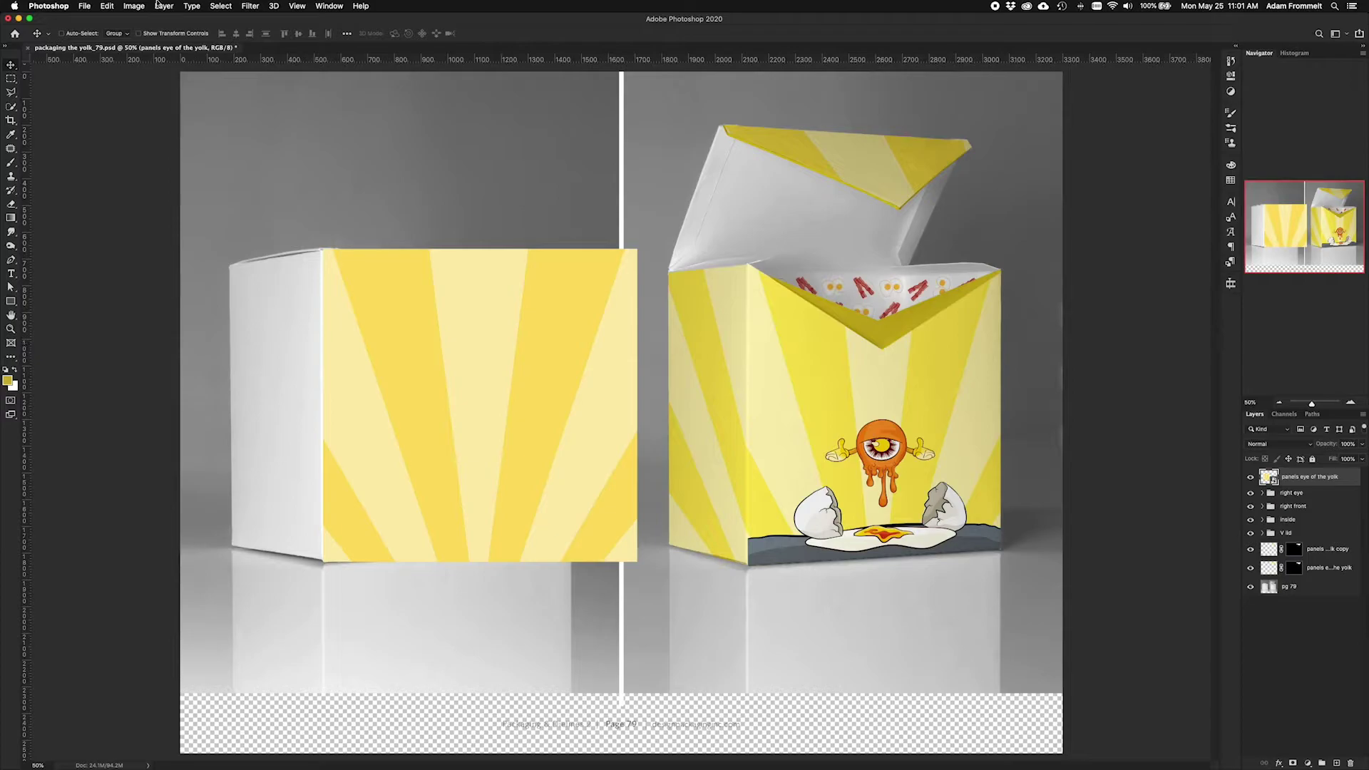
Rasterize the placed sunburst panel smart object into a regular pixel layer
{"action": "left_click", "coordinate": [108, 5]}
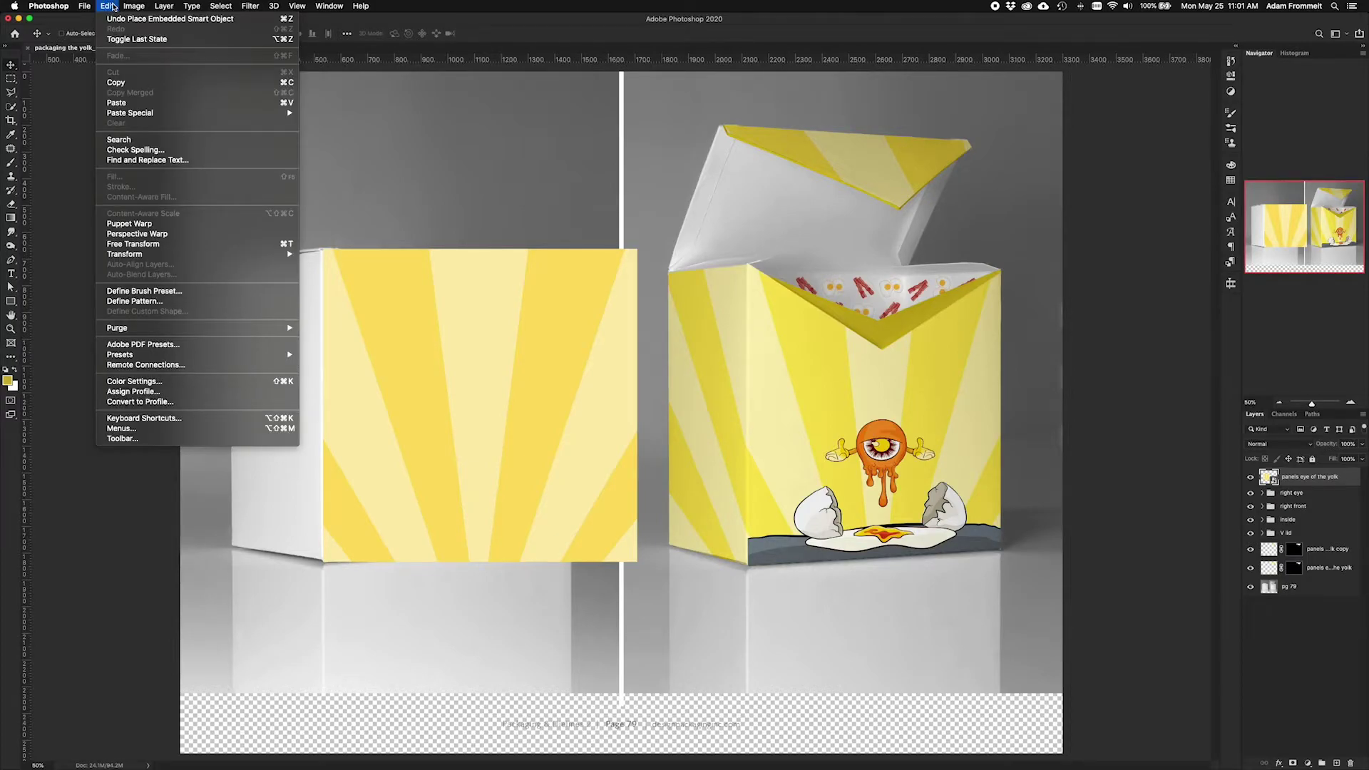
{"action": "mouse_move", "coordinate": [211, 258]}
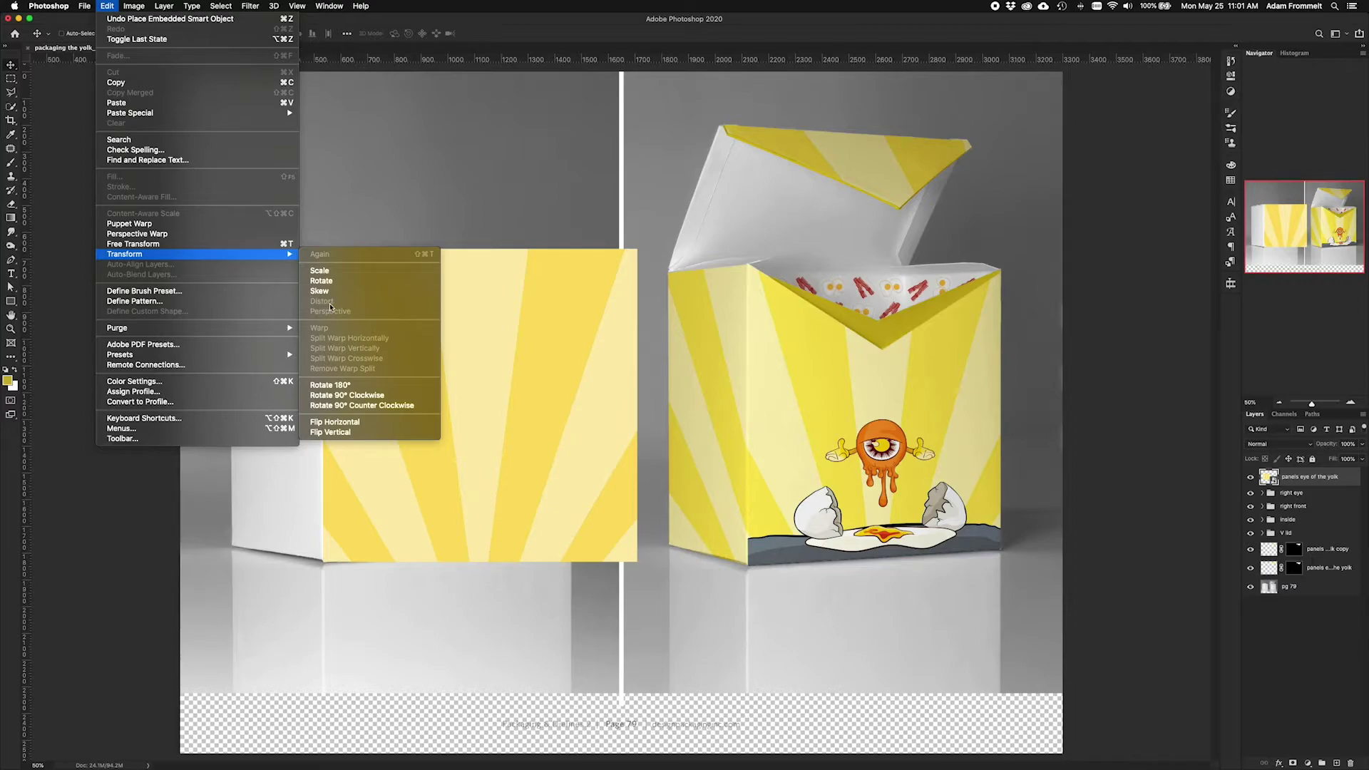
{"action": "key", "text": "Escape"}
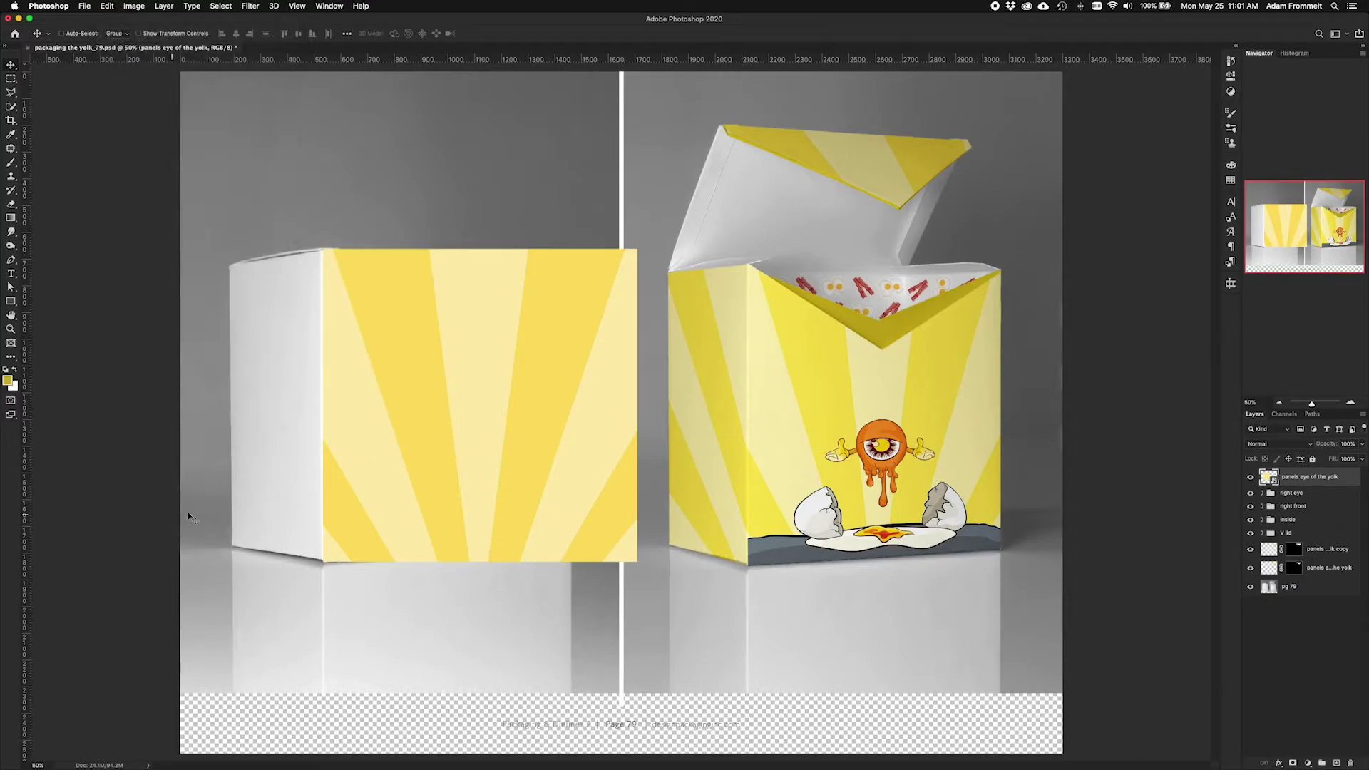
{"action": "right_click", "coordinate": [1297, 480]}
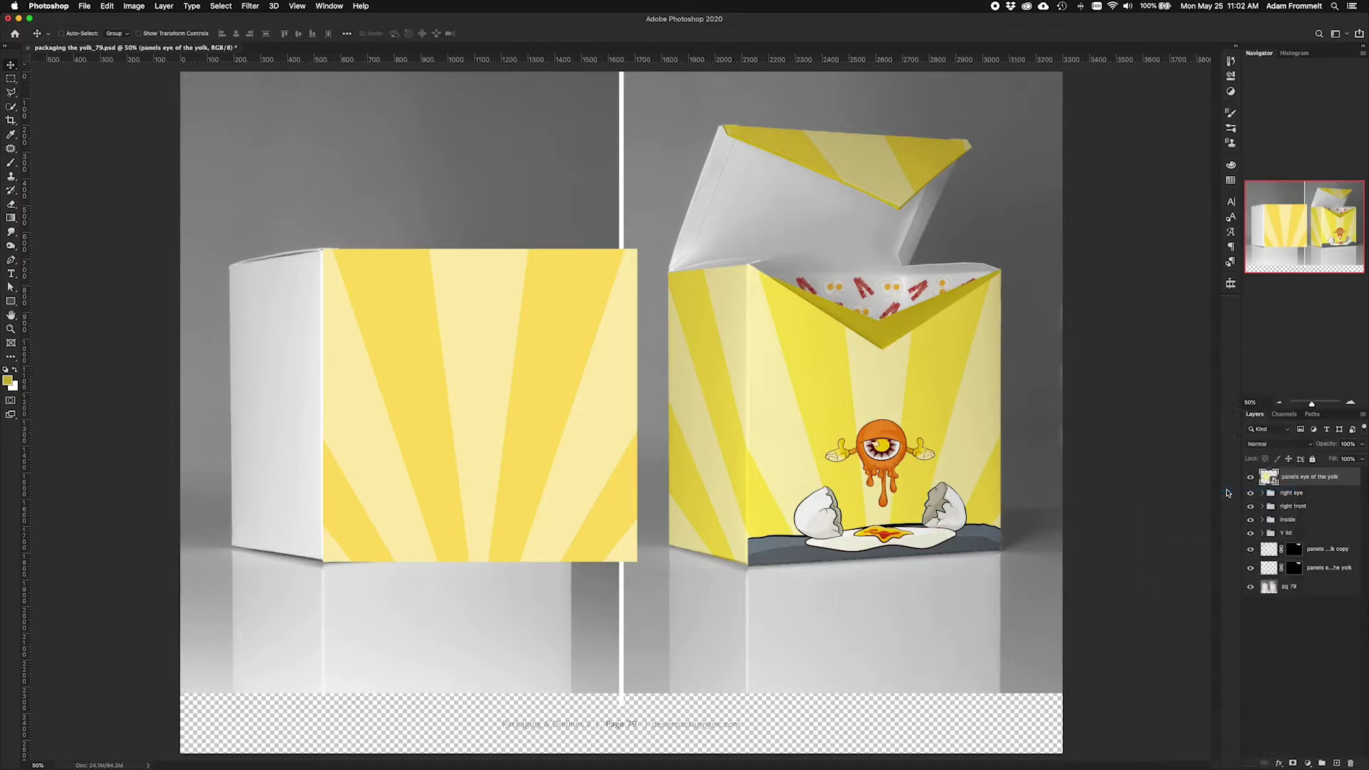
{"action": "left_click", "coordinate": [1222, 492]}
{"action": "left_click", "coordinate": [107, 6]}
{"action": "mouse_move", "coordinate": [180, 255]}
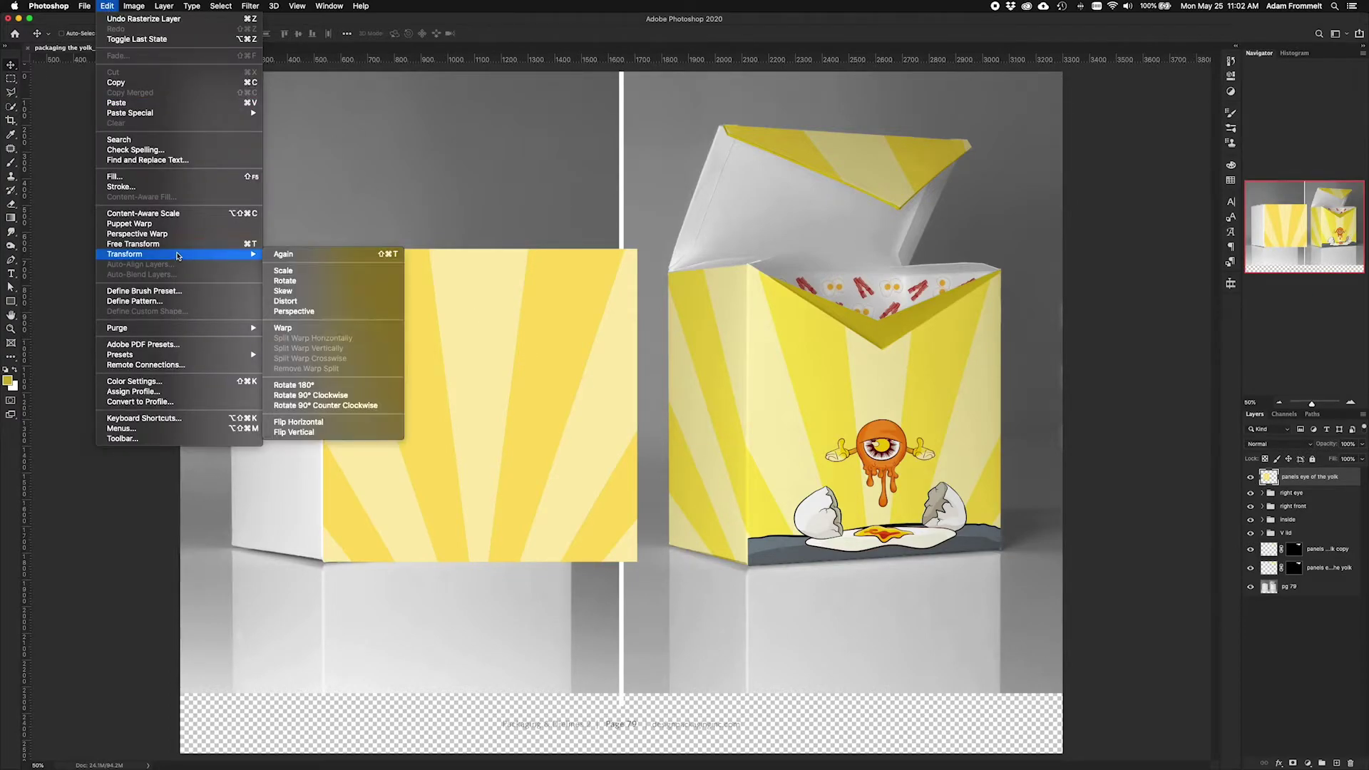
Distort the panel's top corners onto the white box front's slanted top edge
{"action": "left_click", "coordinate": [305, 302]}
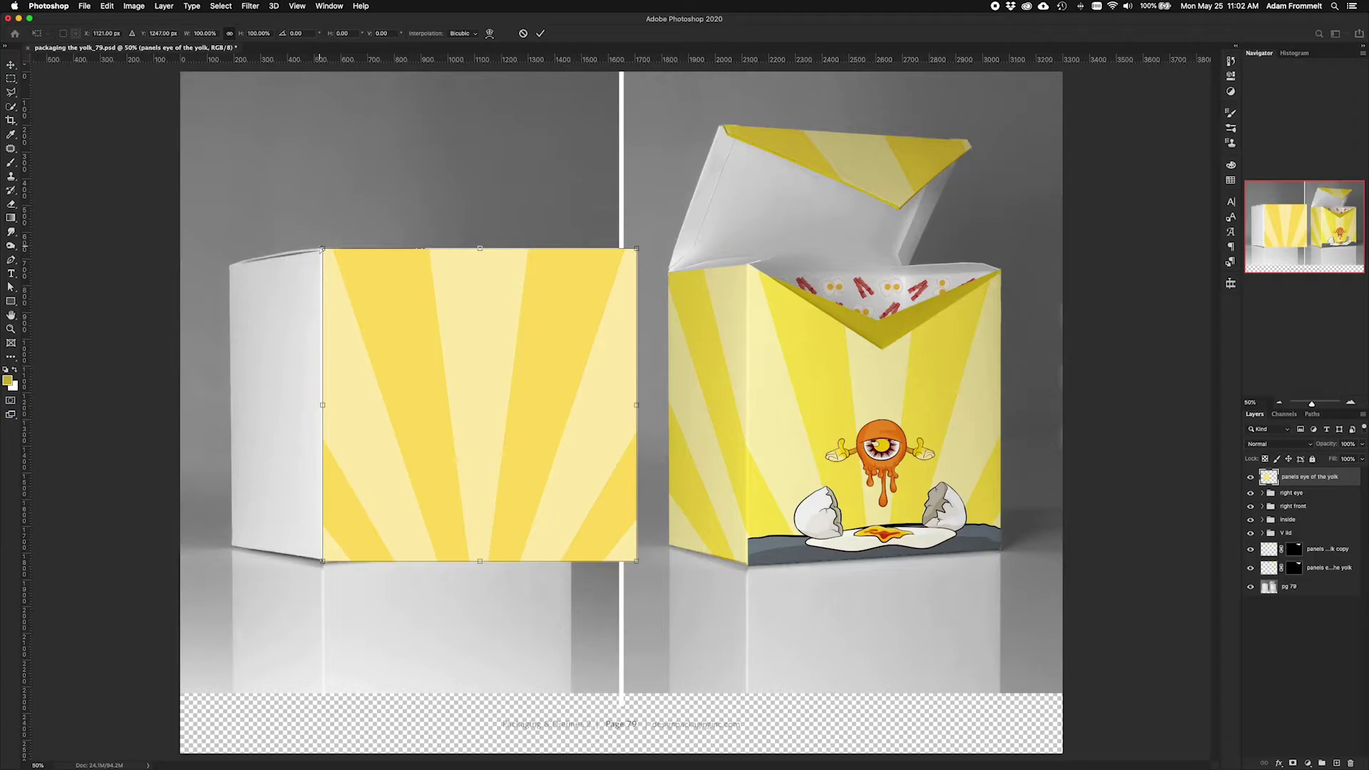
{"action": "mouse_move", "coordinate": [322, 250]}
{"action": "left_mouse_down"}
{"action": "mouse_move", "coordinate": [373, 297]}
{"action": "mouse_move", "coordinate": [343, 289]}
{"action": "mouse_move", "coordinate": [321, 251]}
{"action": "left_mouse_up"}
{"action": "key", "text": "super+plus"}
{"action": "key", "text": "super+plus"}
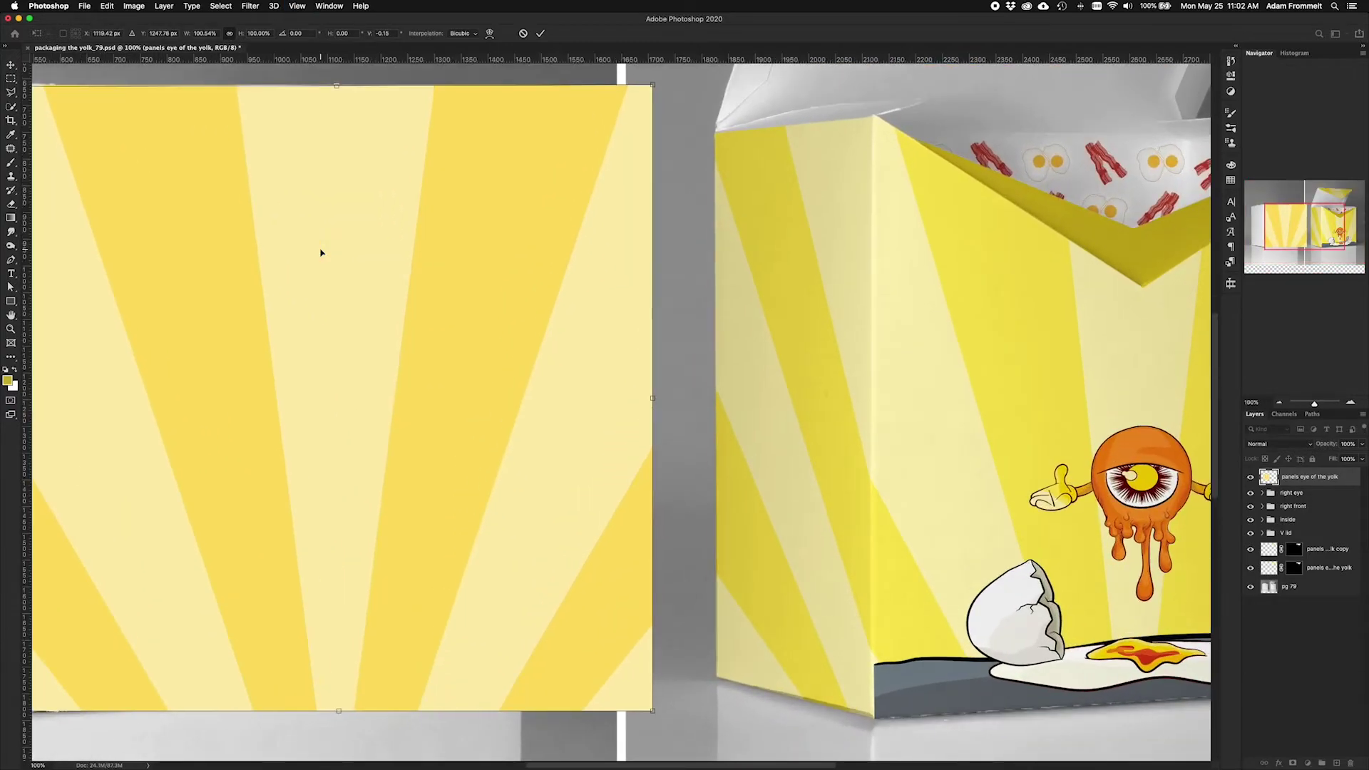
{"action": "scroll", "coordinate": [321, 253], "scroll_direction": "left", "scroll_amount": 8}
{"action": "scroll", "coordinate": [320, 252], "scroll_direction": "up", "scroll_amount": 3}
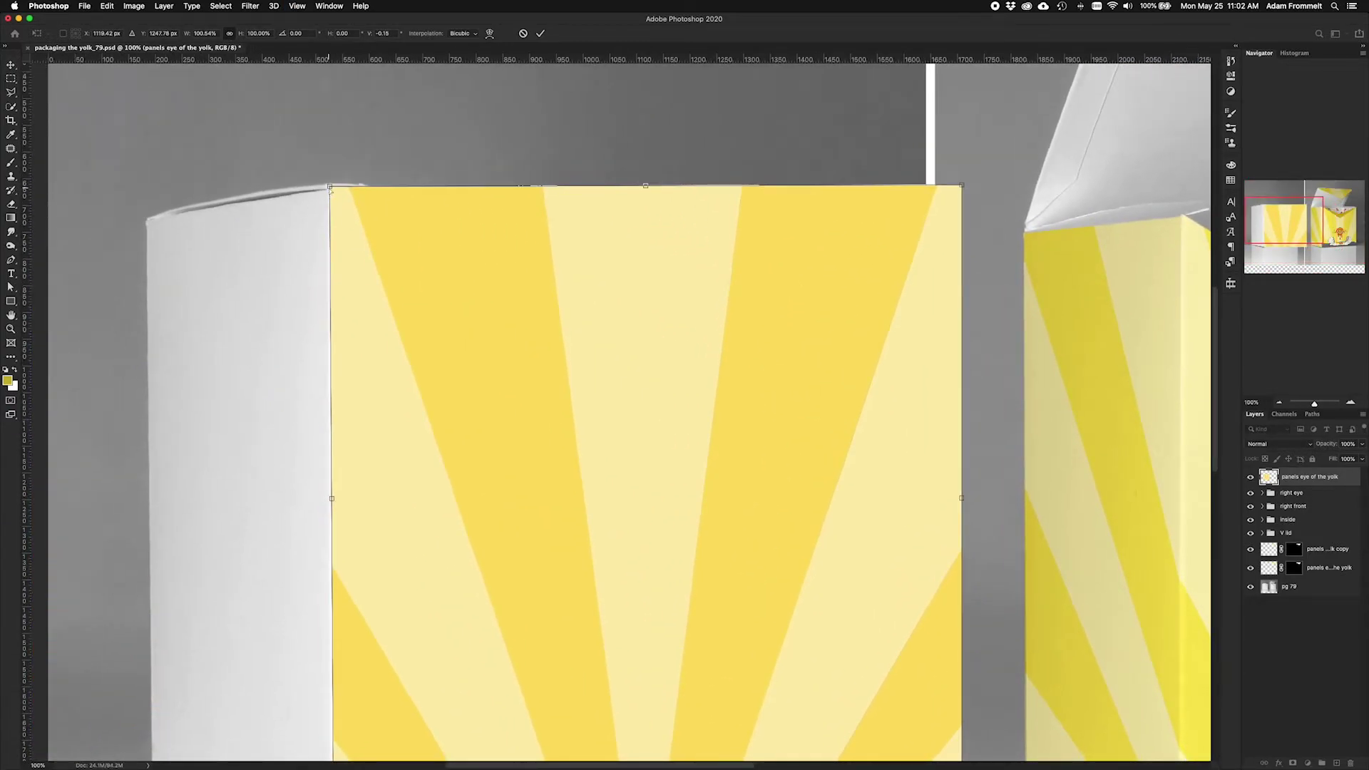
{"action": "mouse_move", "coordinate": [330, 188]}
{"action": "left_mouse_down"}
{"action": "mouse_move", "coordinate": [360, 223]}
{"action": "mouse_move", "coordinate": [330, 187]}
{"action": "left_mouse_up"}
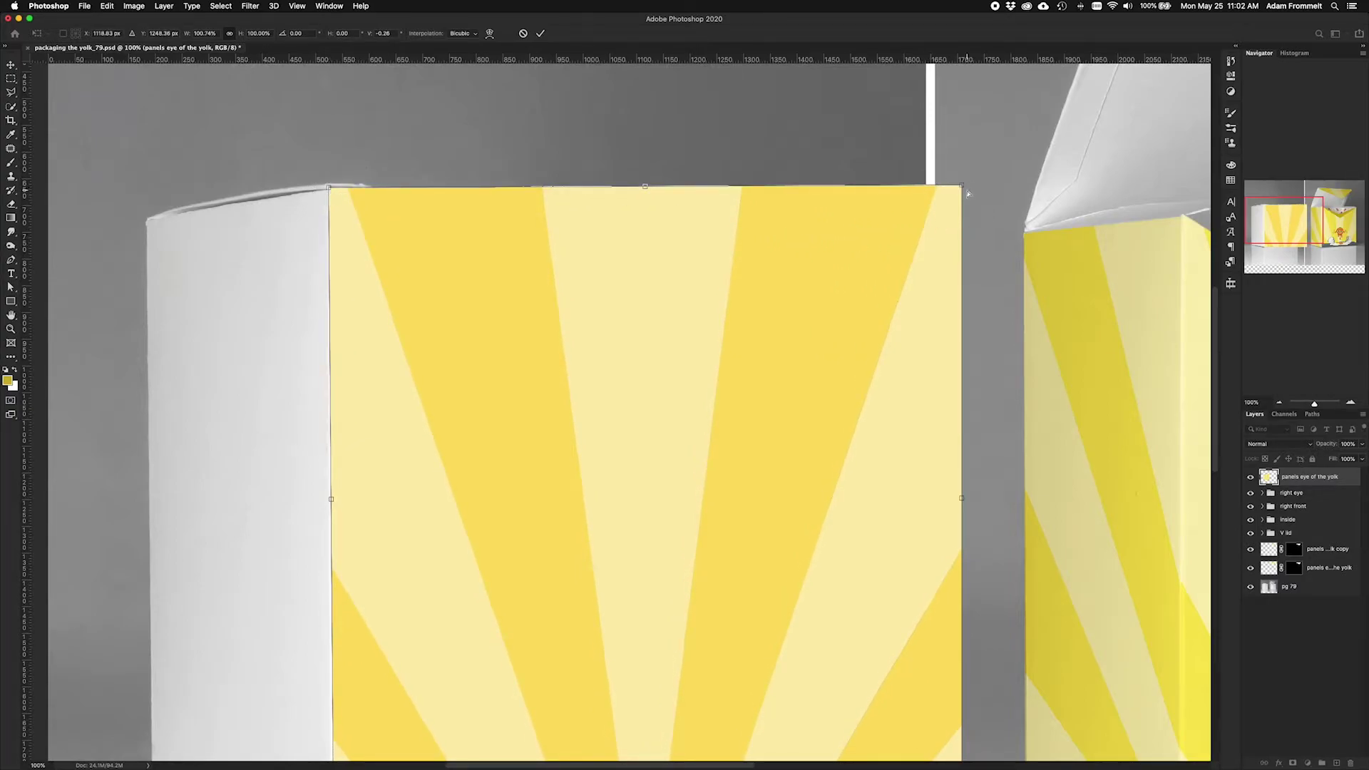
{"action": "left_click_drag", "start_coordinate": [963, 188], "coordinate": [825, 210]}
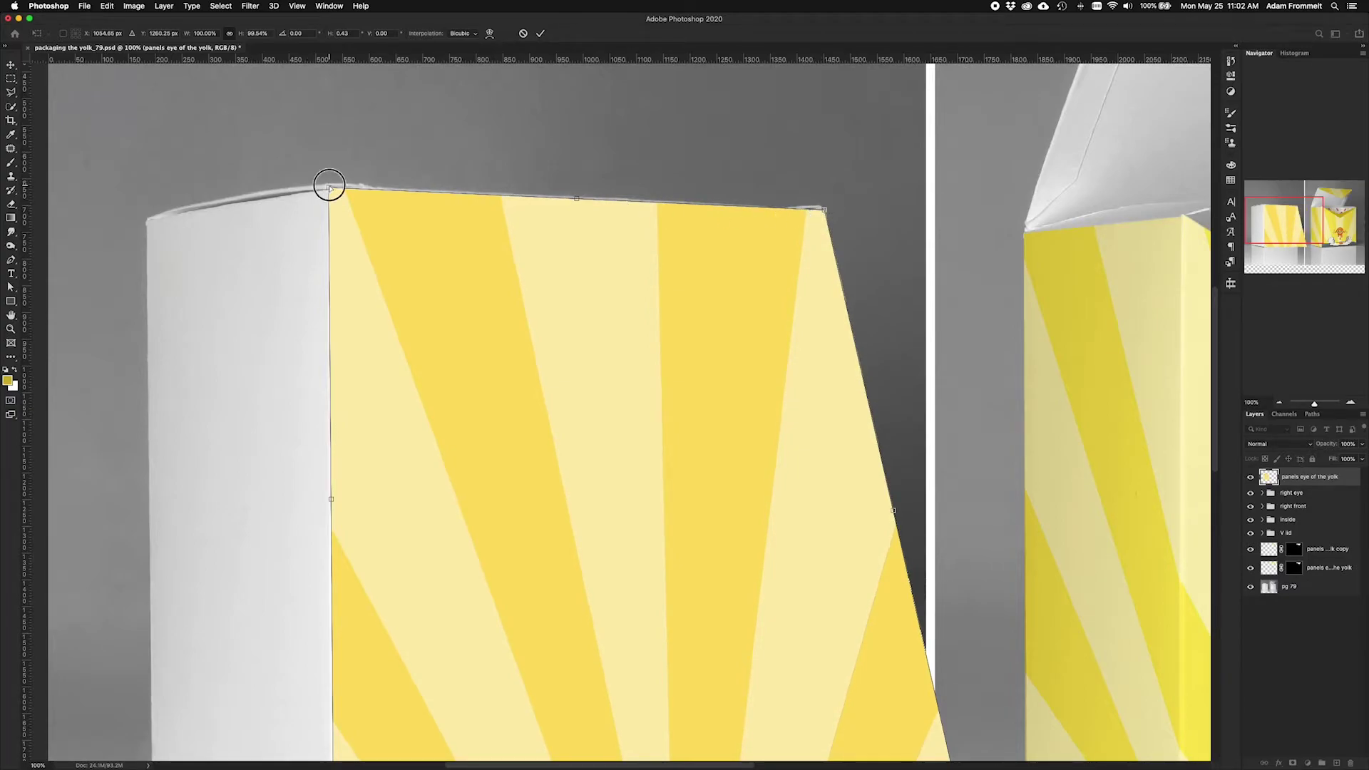
{"action": "left_click_drag", "start_coordinate": [328, 188], "coordinate": [326, 186]}
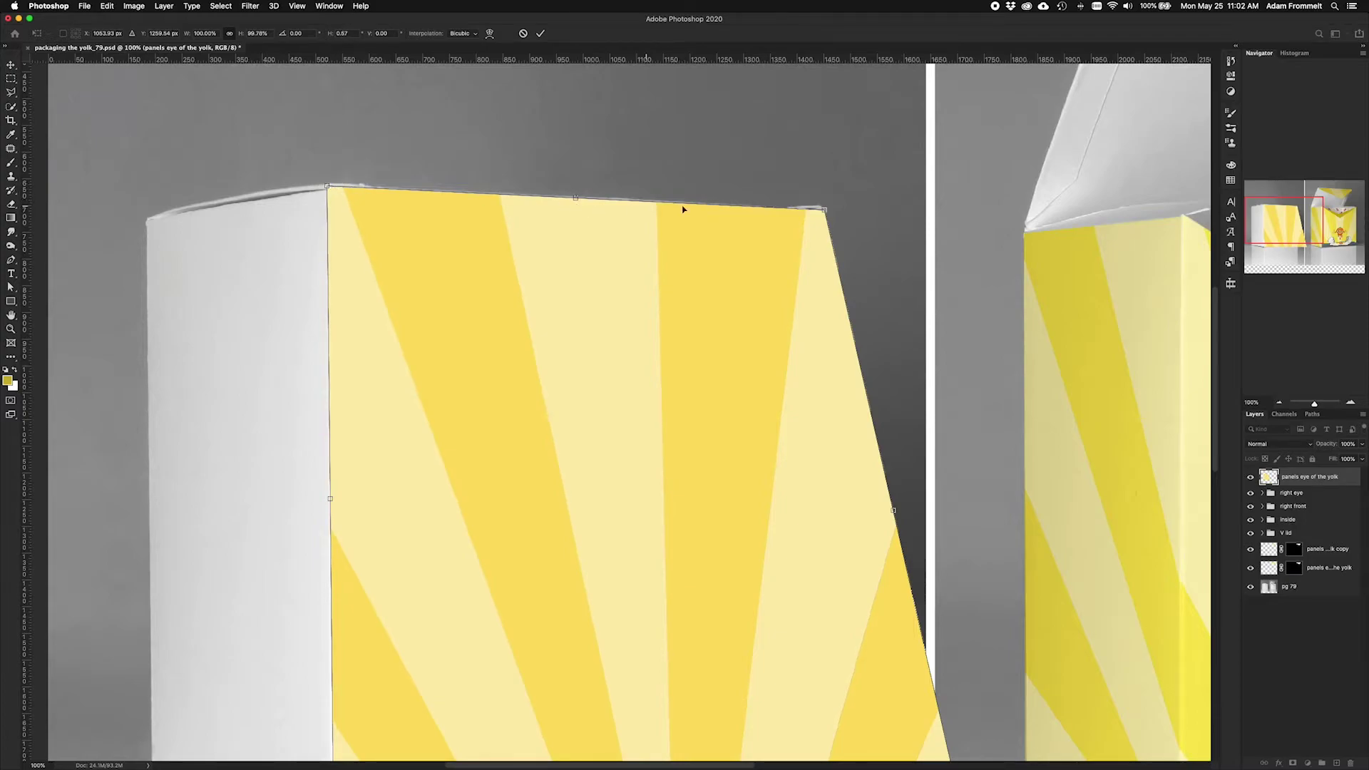
{"action": "left_click_drag", "start_coordinate": [822, 211], "coordinate": [797, 240]}
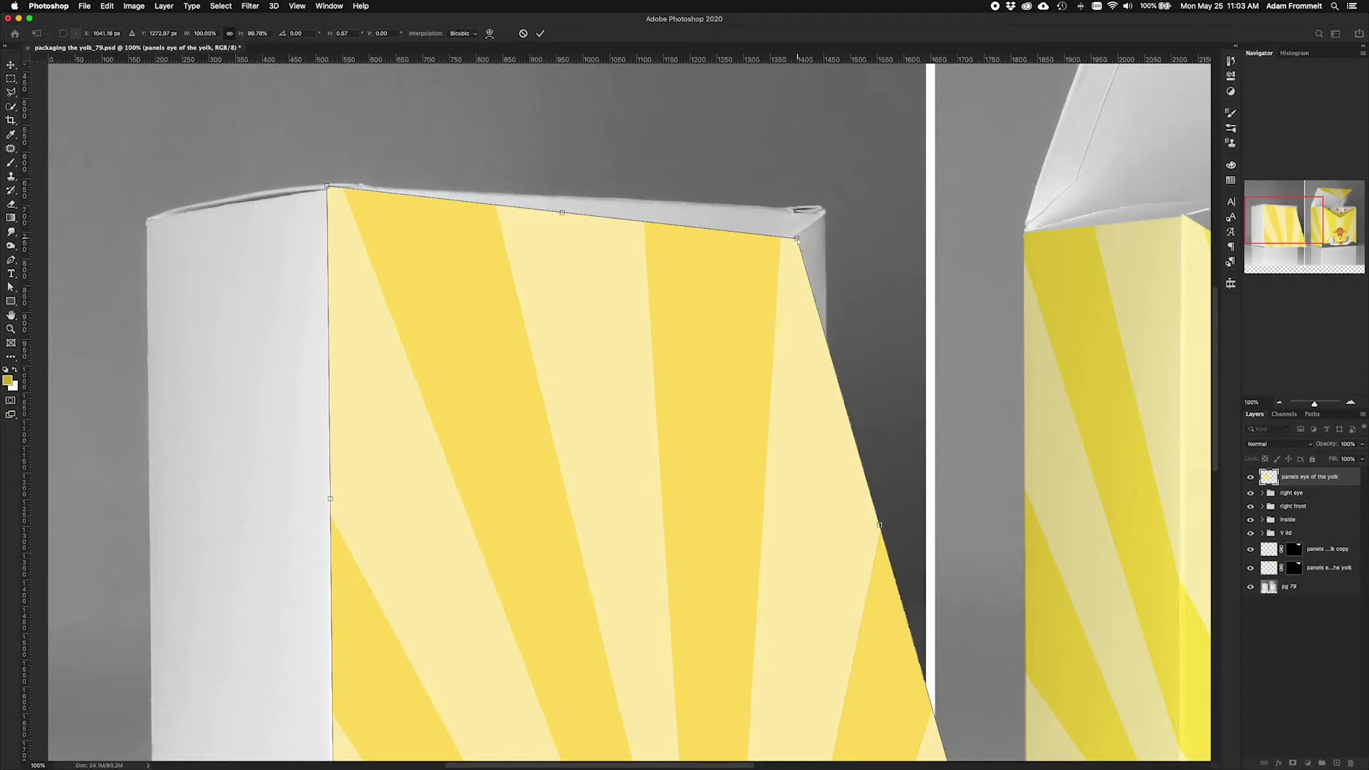
{"action": "left_click_drag", "start_coordinate": [798, 241], "coordinate": [827, 208]}
Drag the panel's bottom corners onto the box front's bottom edge
{"action": "scroll", "coordinate": [829, 211], "scroll_direction": "down", "scroll_amount": 2}
{"action": "scroll", "coordinate": [829, 212], "scroll_direction": "down", "scroll_amount": 5}
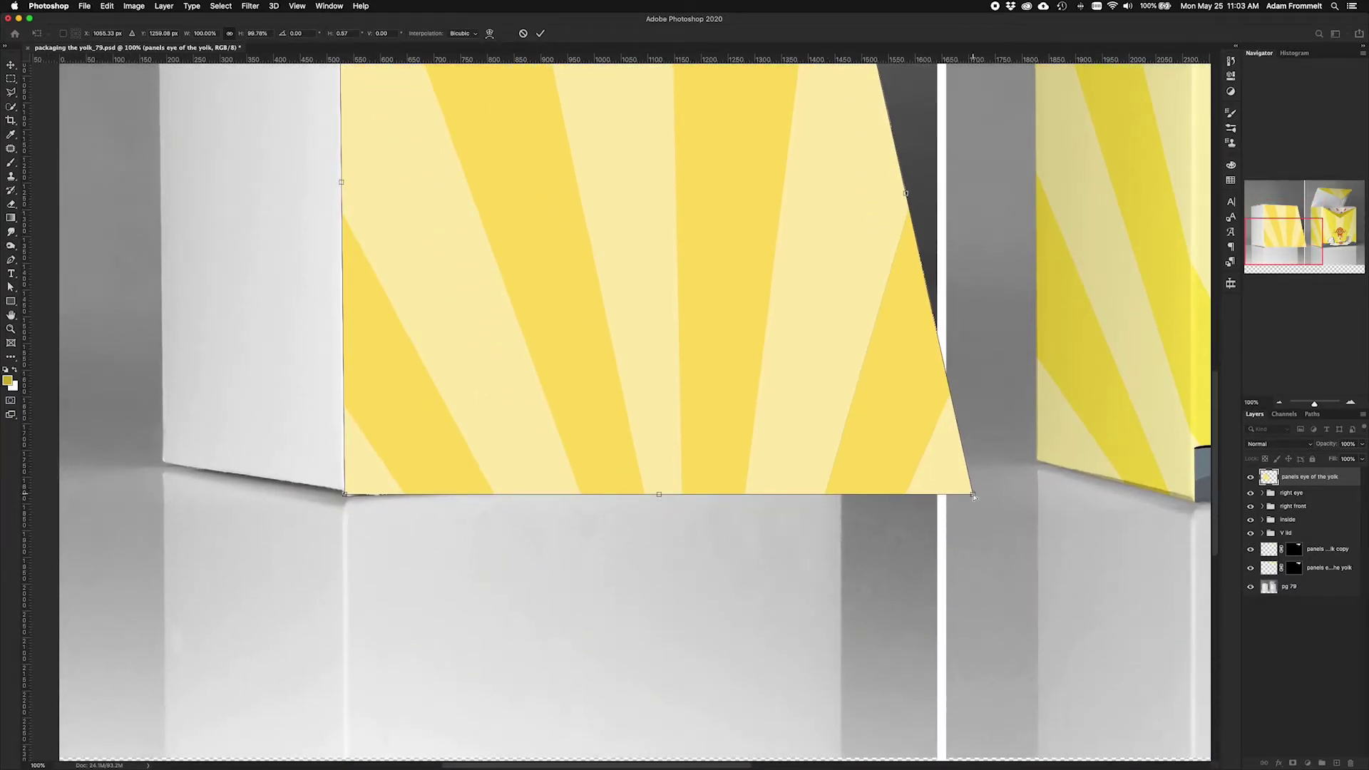
{"action": "left_click_drag", "start_coordinate": [974, 496], "coordinate": [844, 460]}
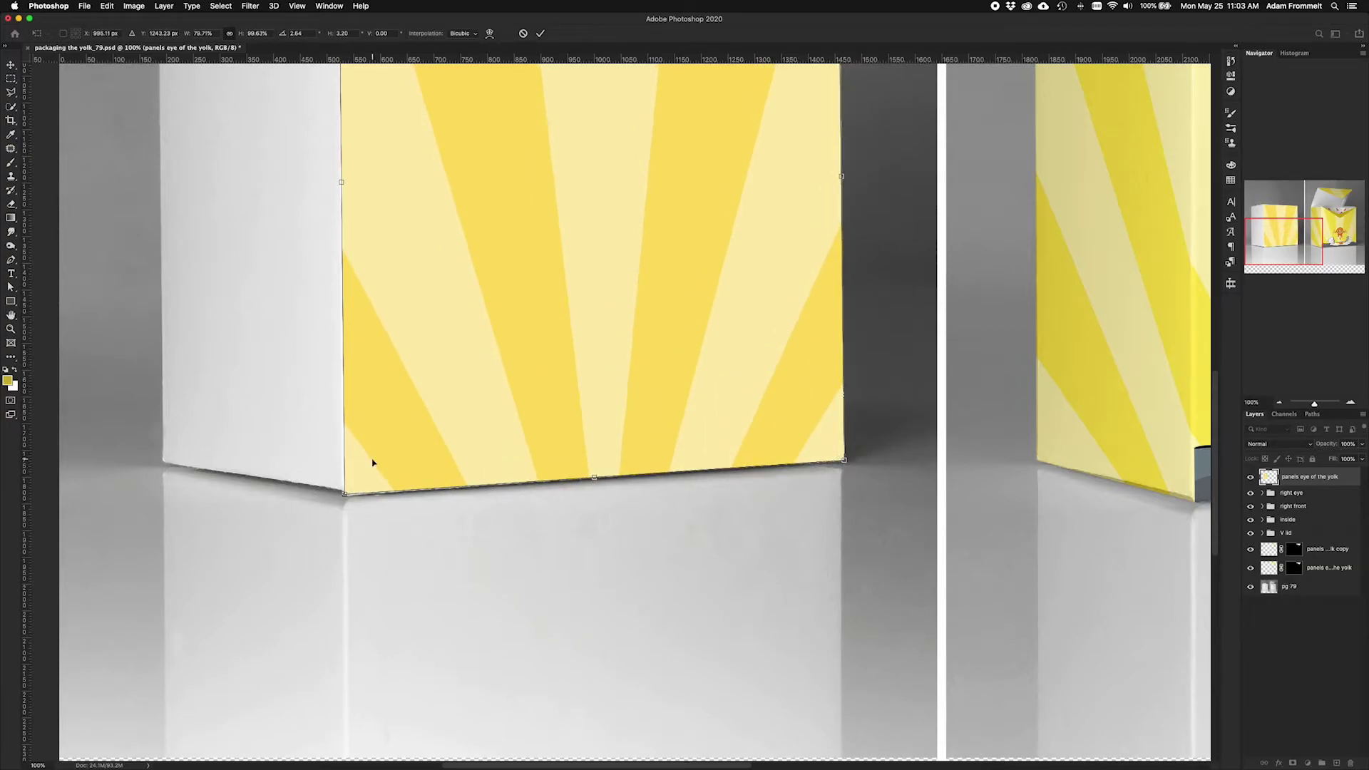
{"action": "mouse_move", "coordinate": [343, 492]}
{"action": "left_mouse_down"}
{"action": "mouse_move", "coordinate": [357, 489]}
{"action": "mouse_move", "coordinate": [344, 498]}
{"action": "left_mouse_up"}
Apply the distortion and set the sunburst panel layer's blend mode to Multiply
{"action": "key", "text": "Return"}
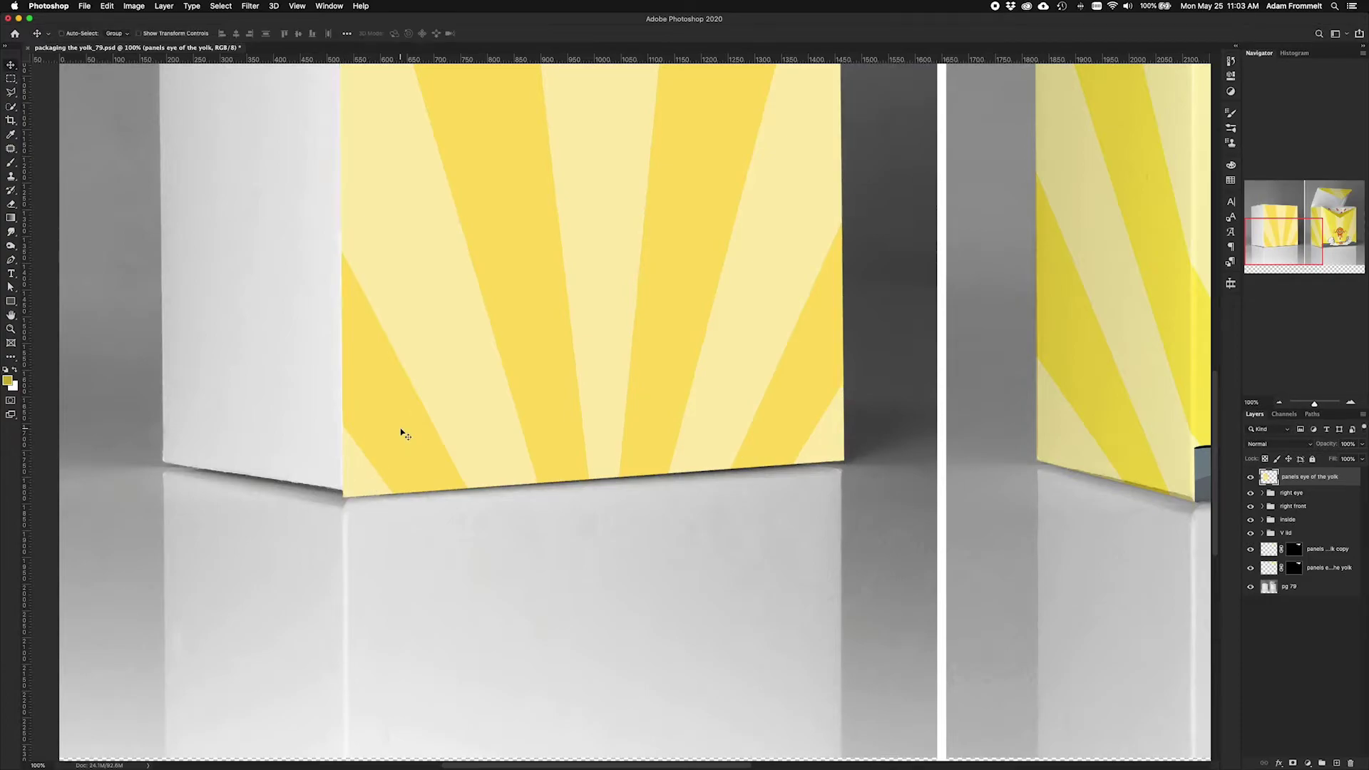
{"action": "key", "text": "super+minus"}
{"action": "key", "text": "super+minus"}
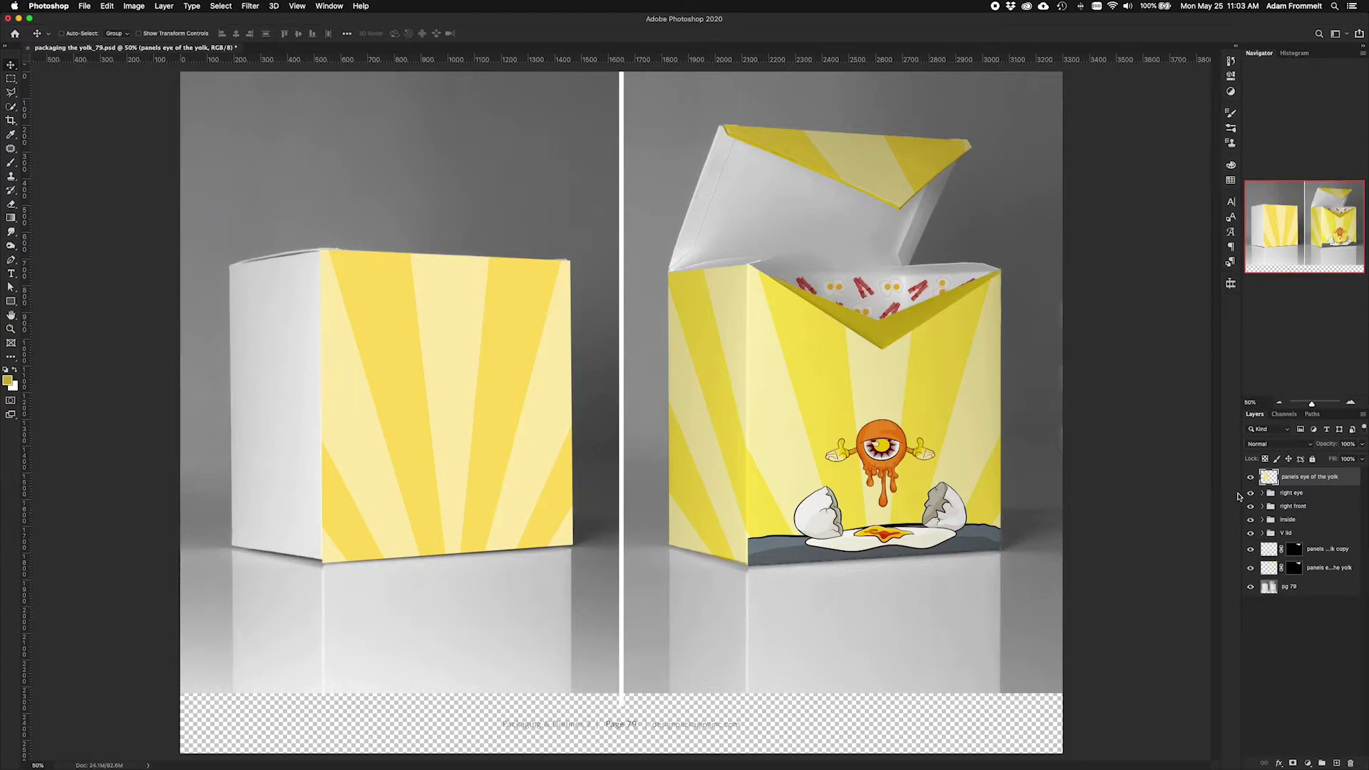
{"action": "left_click", "coordinate": [1277, 443]}
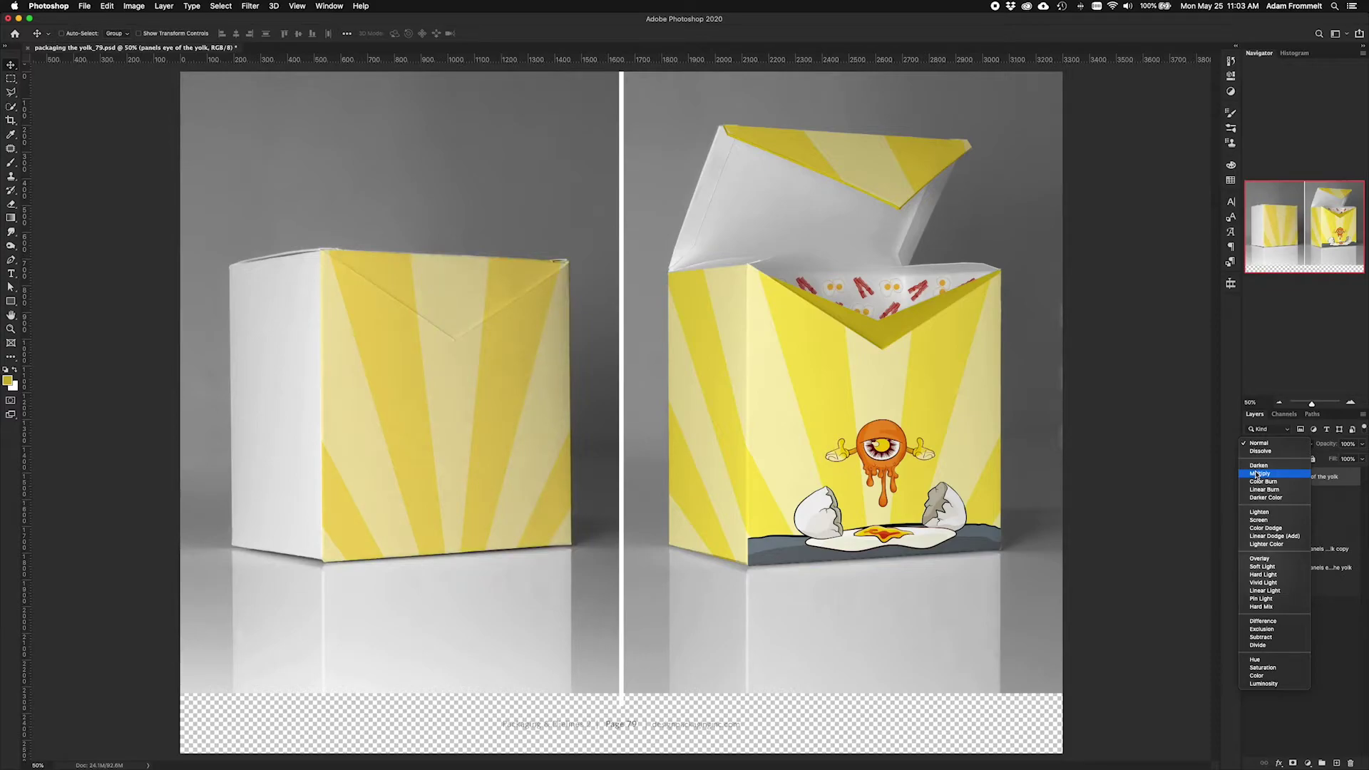
{"action": "left_click", "coordinate": [1259, 474]}
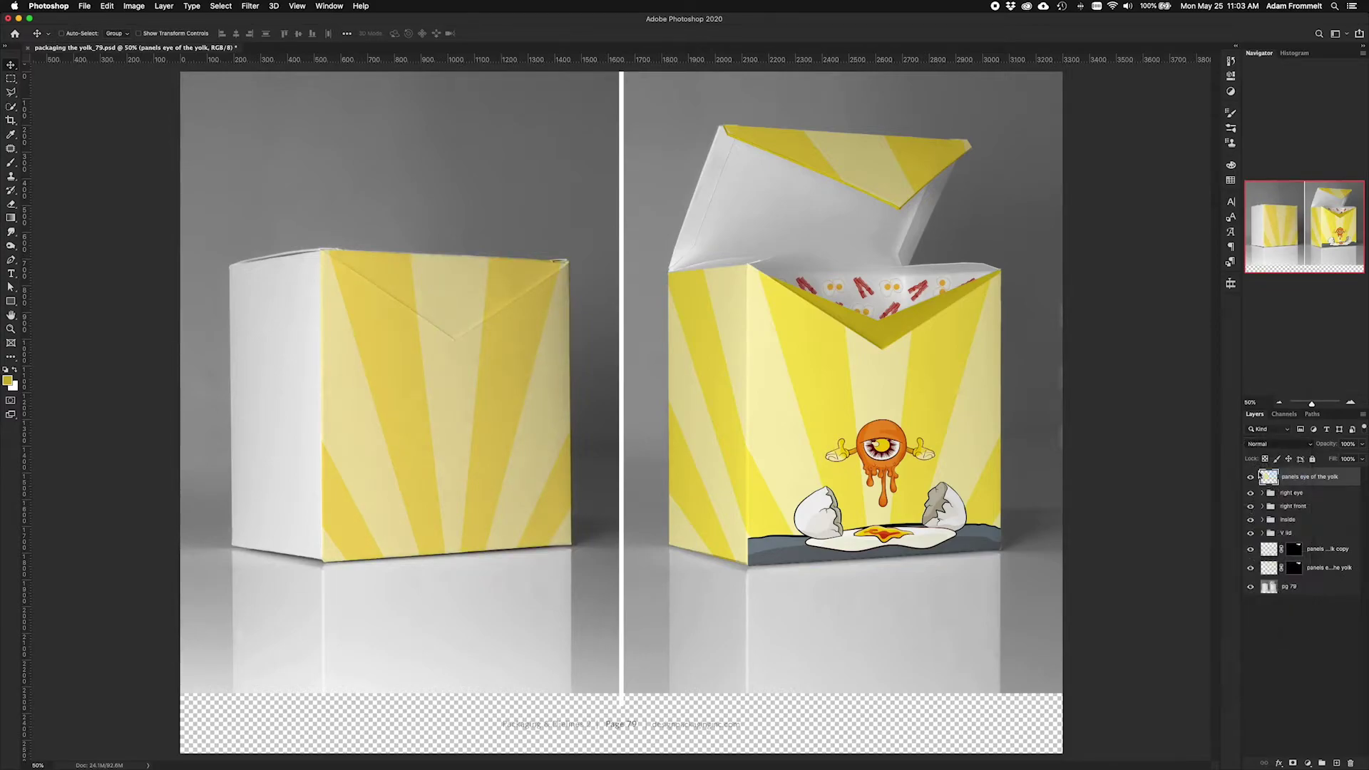
Duplicate the sunburst panel layer and set the copy's blend mode to Soft Light
{"action": "left_click_drag", "start_coordinate": [1340, 477], "coordinate": [1338, 762]}
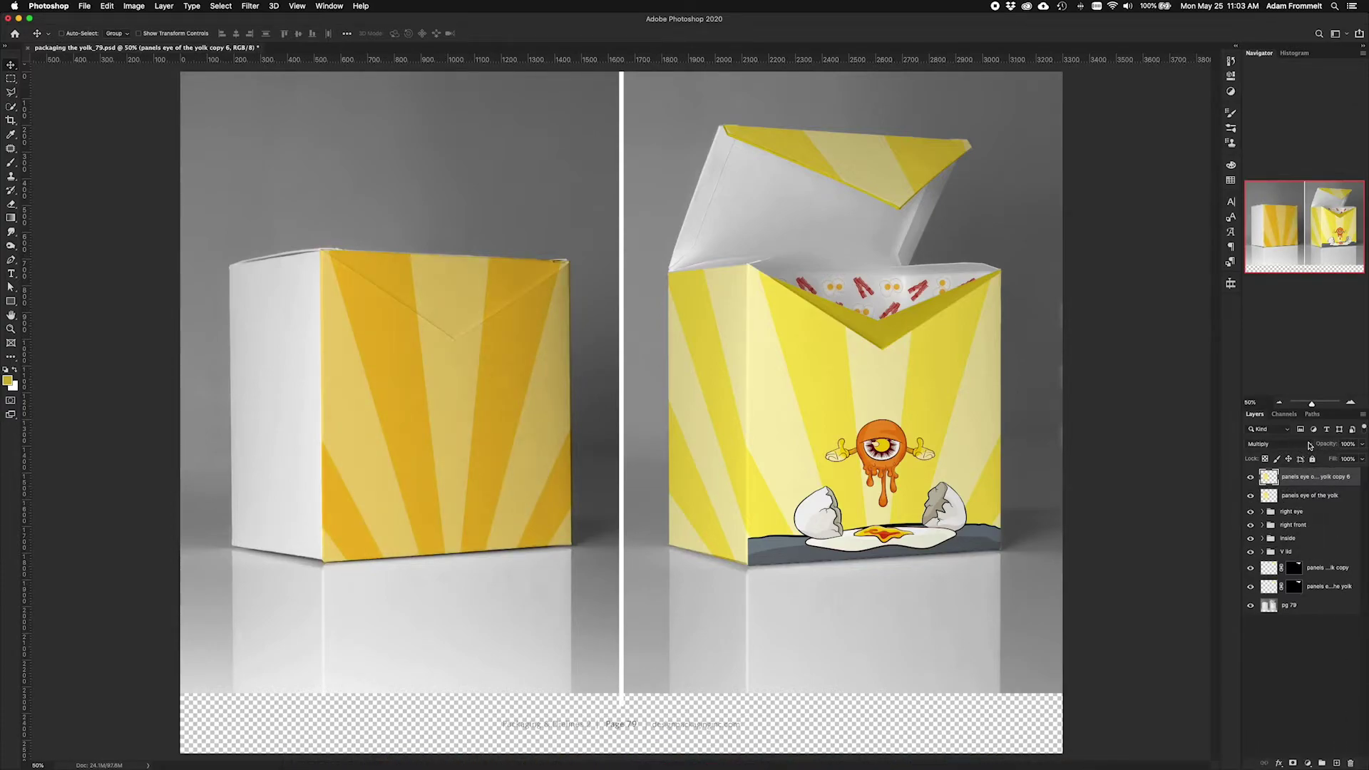
{"action": "left_click", "coordinate": [1308, 445]}
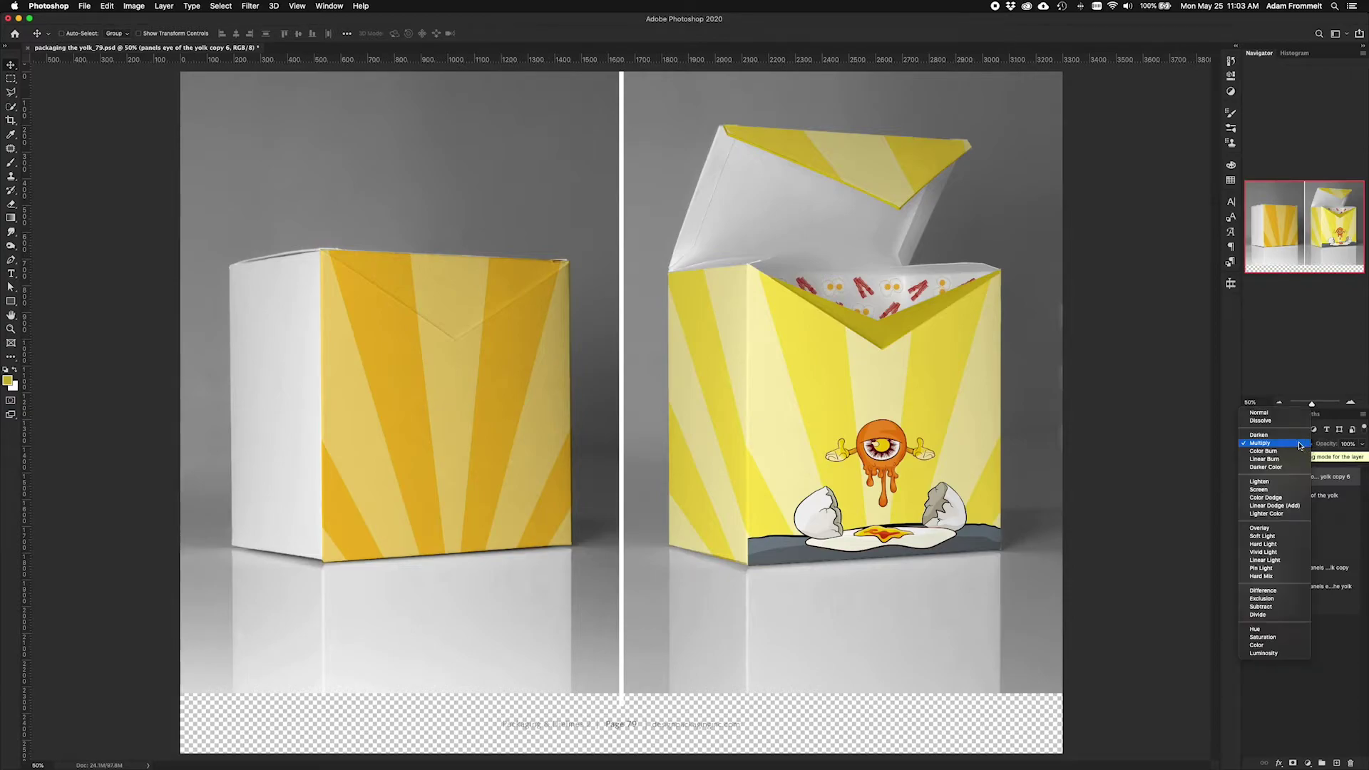
{"action": "left_click", "coordinate": [1263, 536]}
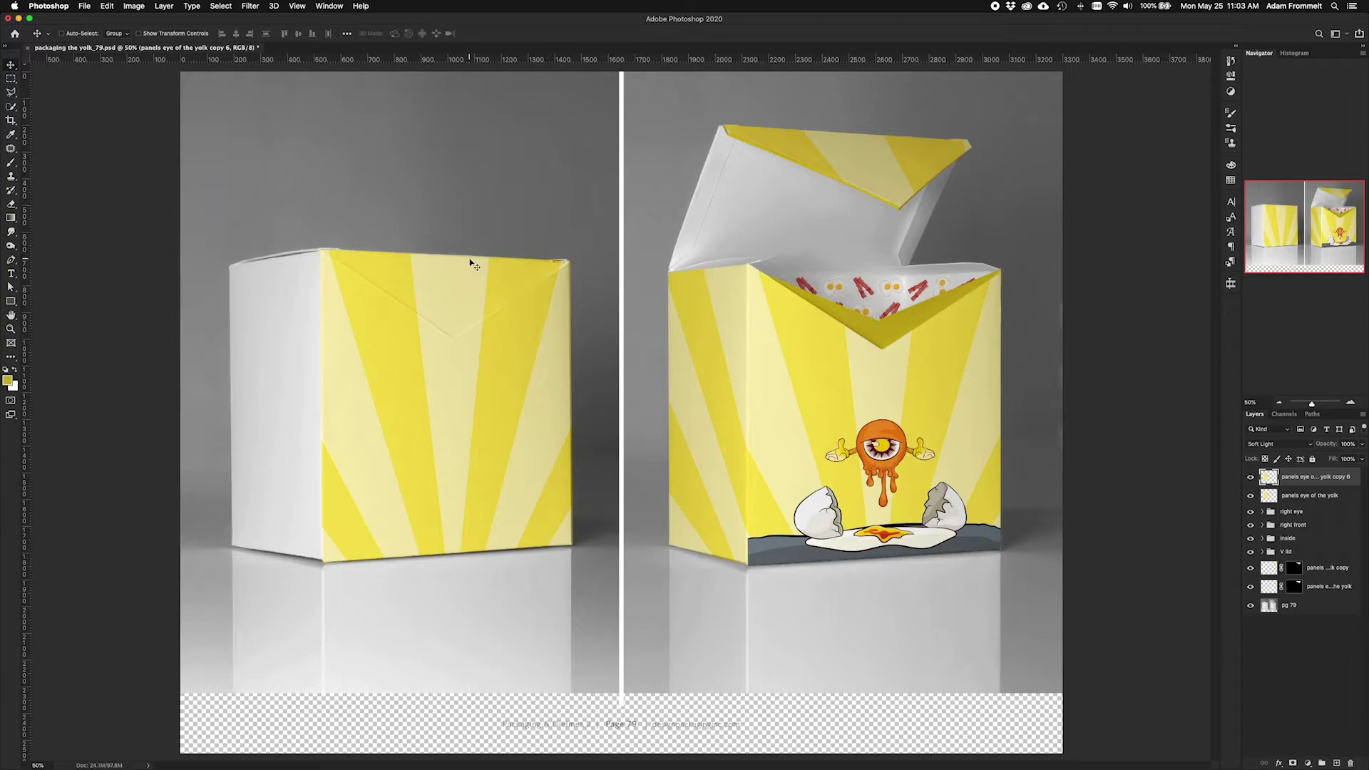
{"action": "key", "text": "super+plus"}
{"action": "key", "text": "super+plus"}
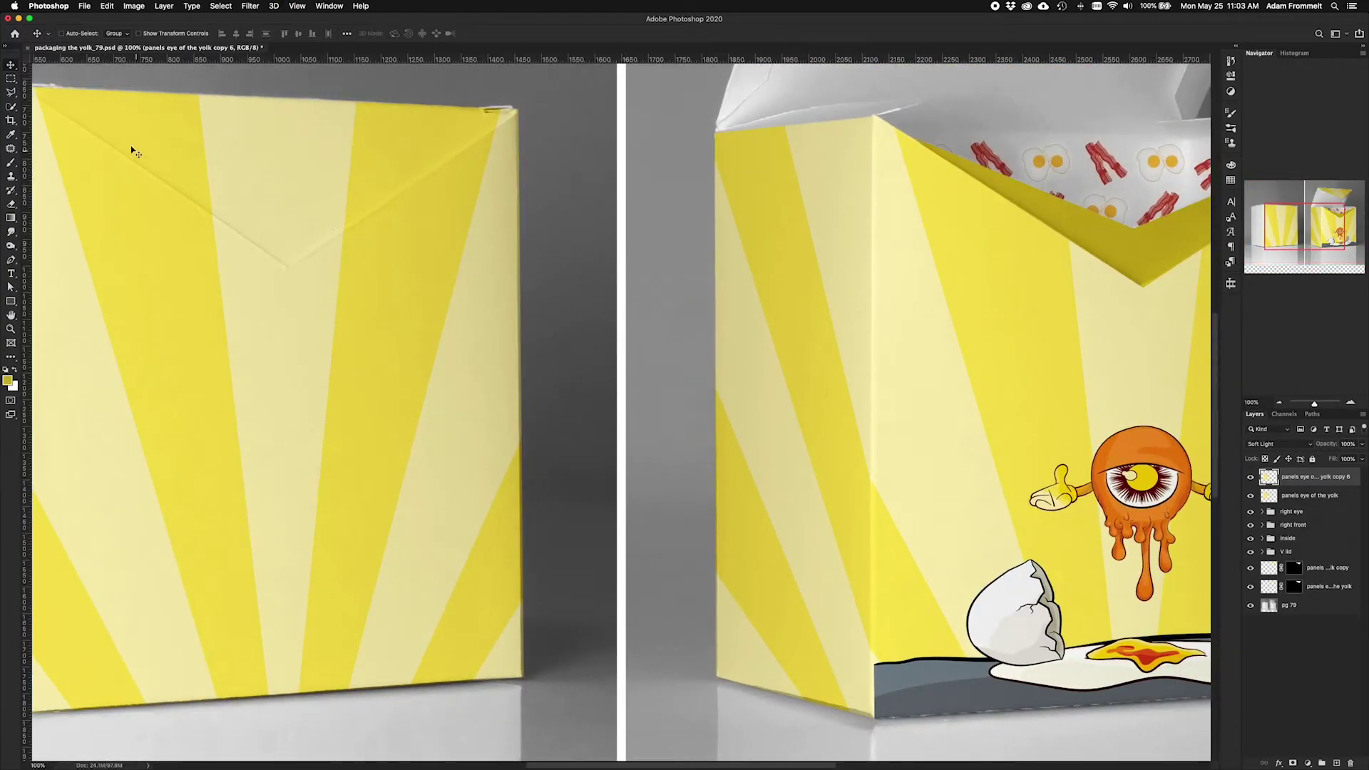
{"action": "scroll", "coordinate": [246, 247], "scroll_direction": "left", "scroll_amount": 10}
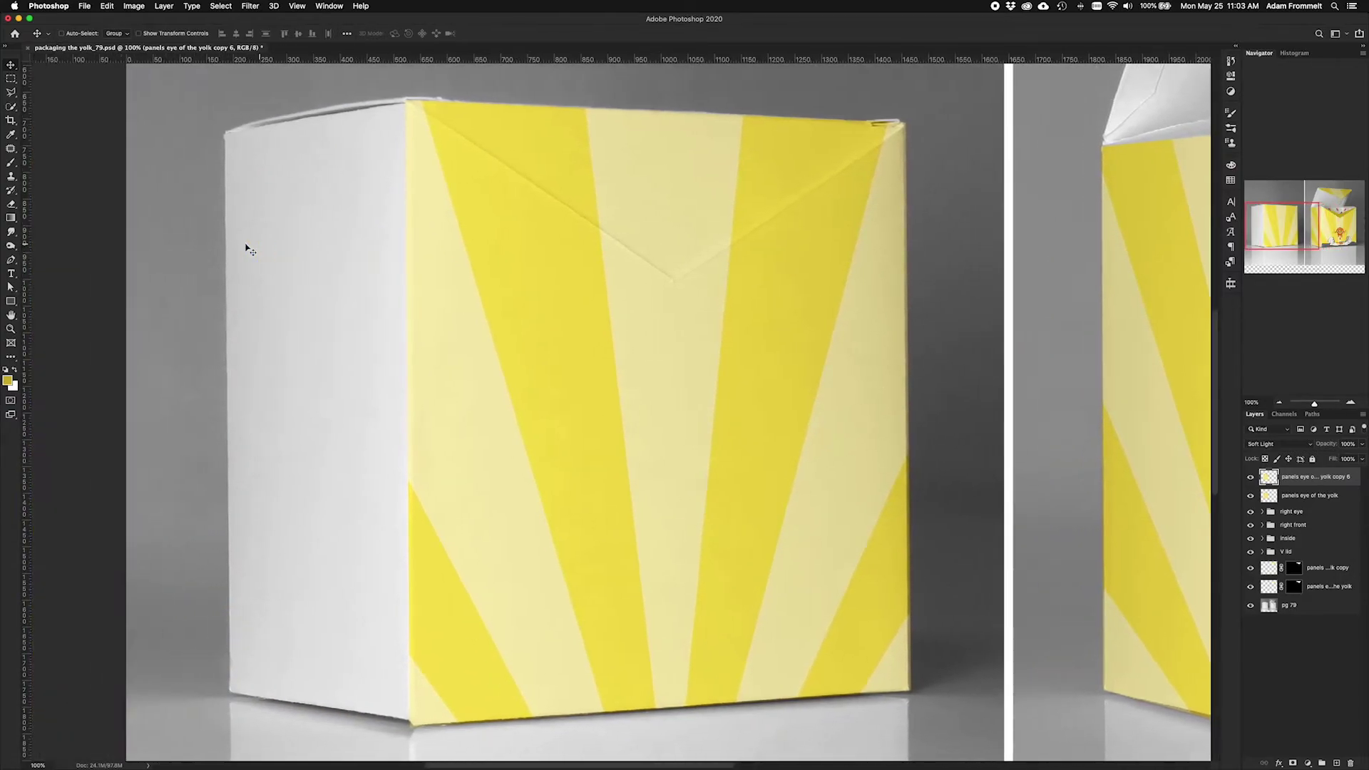
{"action": "key", "text": "super+minus"}
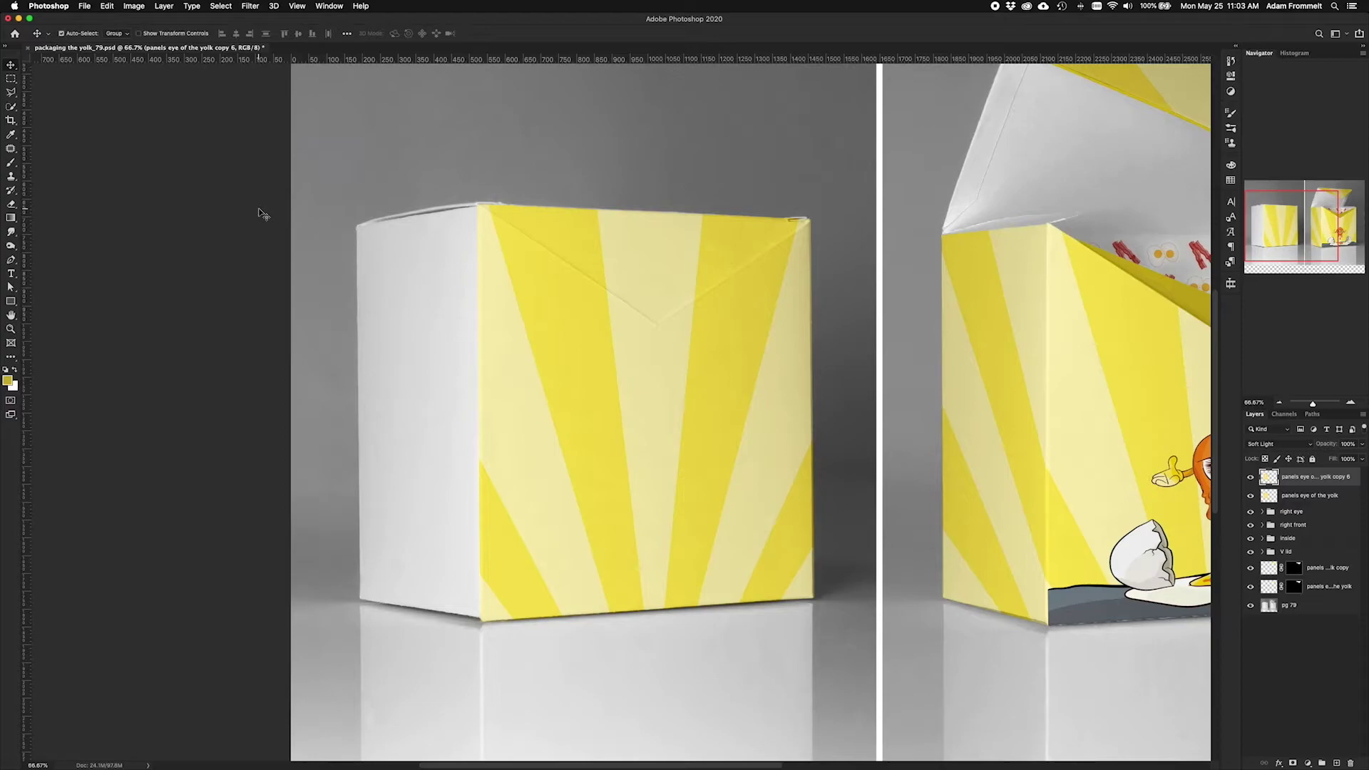
{"action": "key", "text": "super+shift+p"}
Place page 3 of panels eye of the yolk.ai as a smart object
{"action": "left_click", "coordinate": [370, 312]}
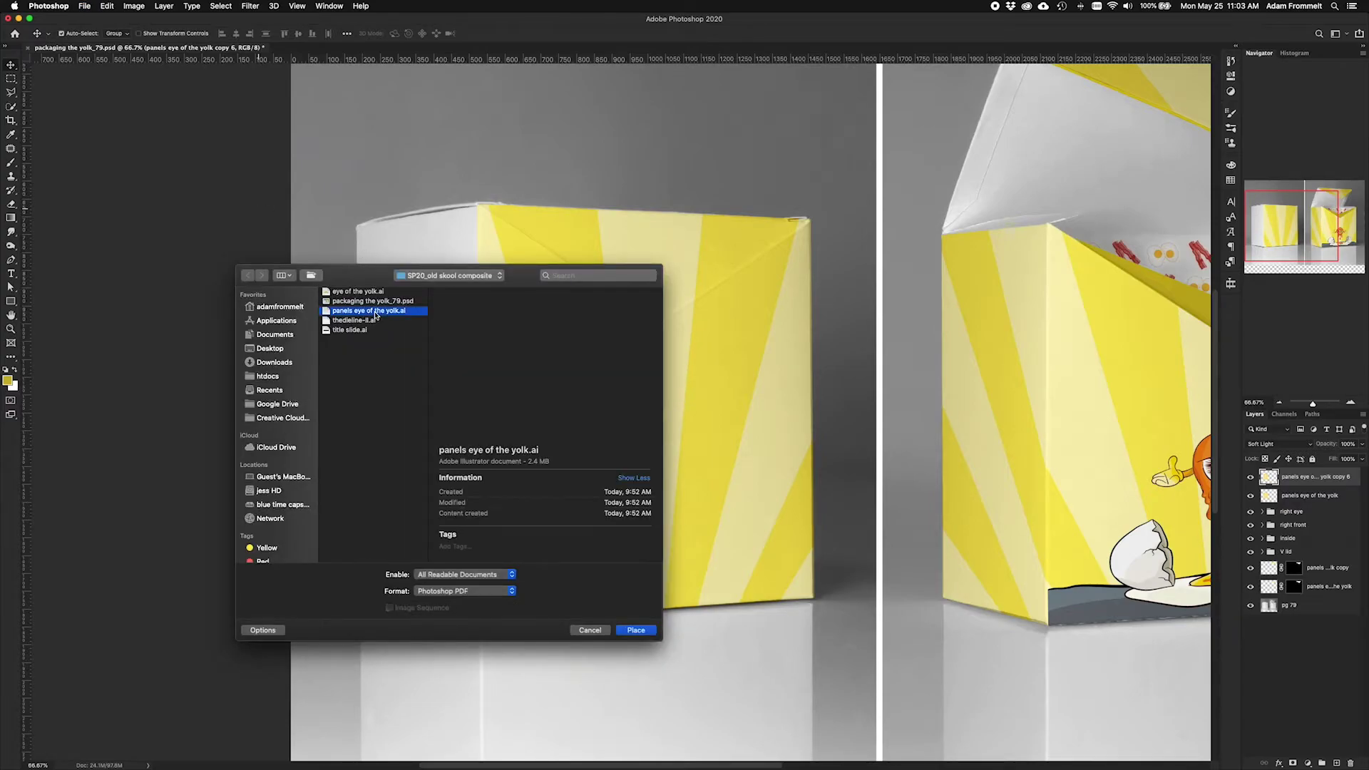
{"action": "left_click", "coordinate": [634, 630]}
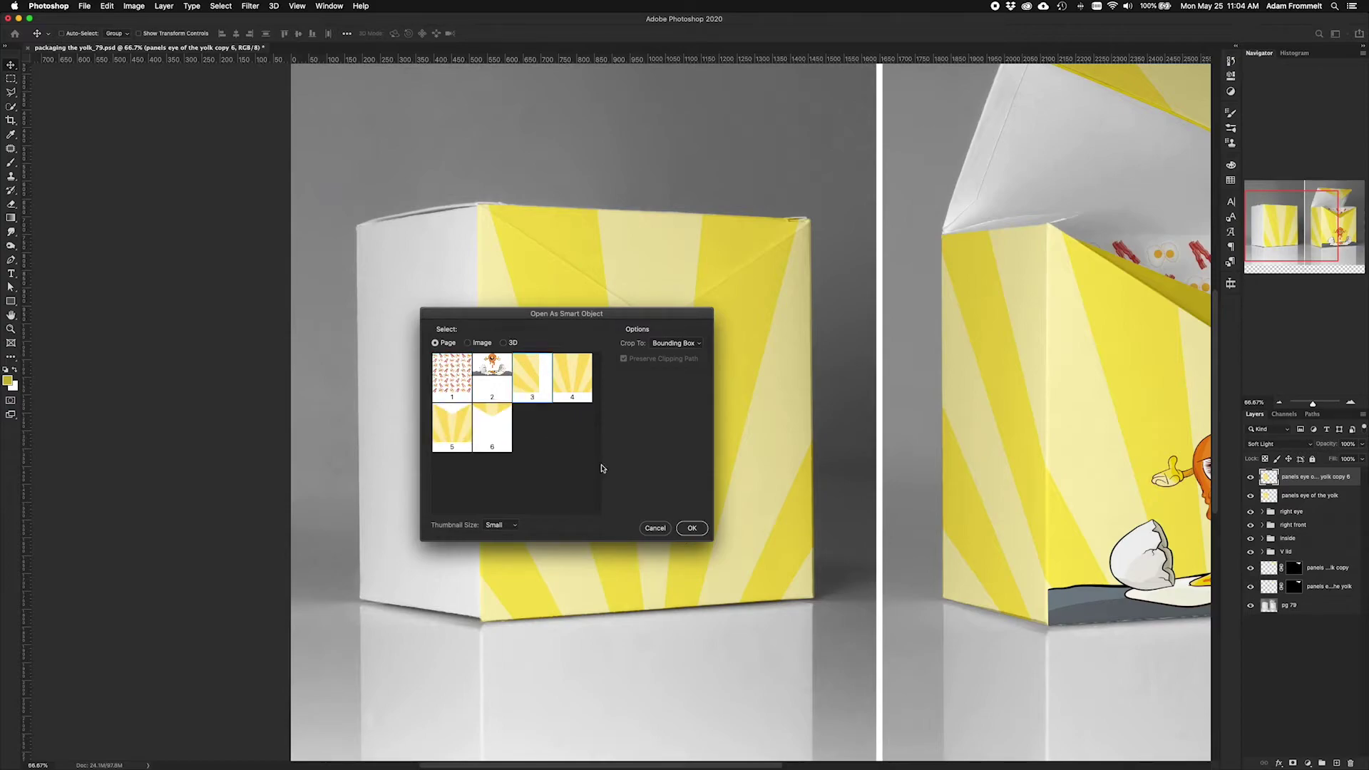
{"action": "left_click", "coordinate": [693, 529]}
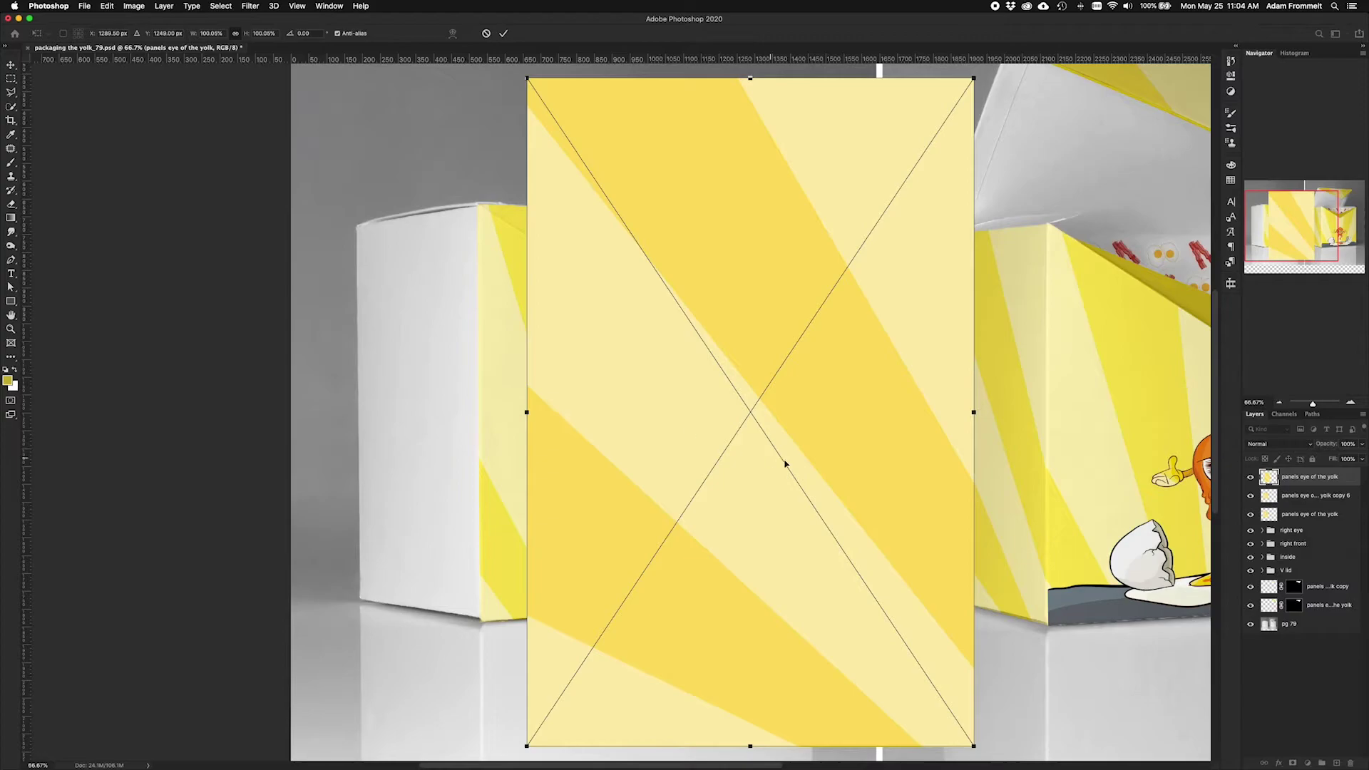
Move the panel against the closed box's left side, scale it to about 96%, and commit
{"action": "left_click_drag", "start_coordinate": [846, 468], "coordinate": [352, 346]}
{"action": "key", "text": "super+equal"}
{"action": "key", "text": "super+equal"}
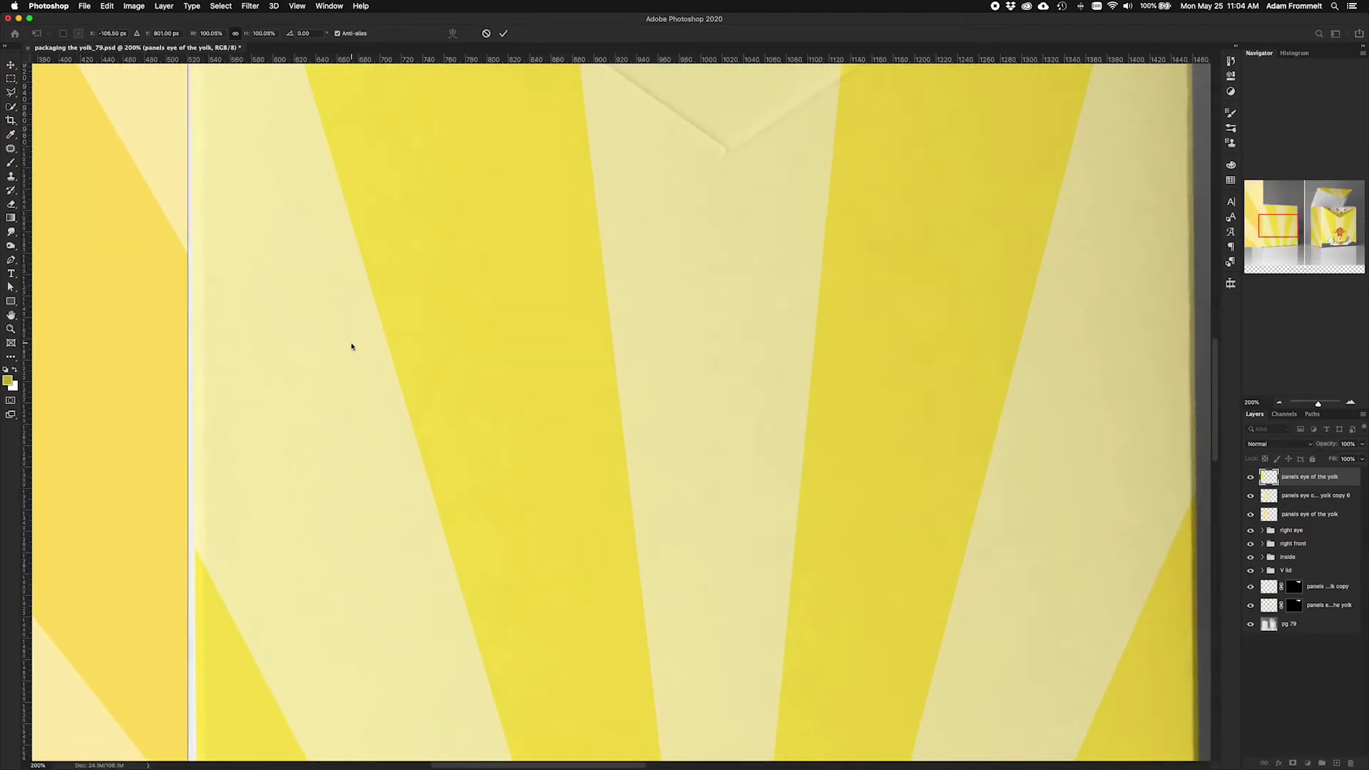
{"action": "scroll", "coordinate": [352, 347], "scroll_direction": "down", "scroll_amount": 5}
{"action": "scroll", "coordinate": [352, 346], "scroll_direction": "left", "scroll_amount": 3}
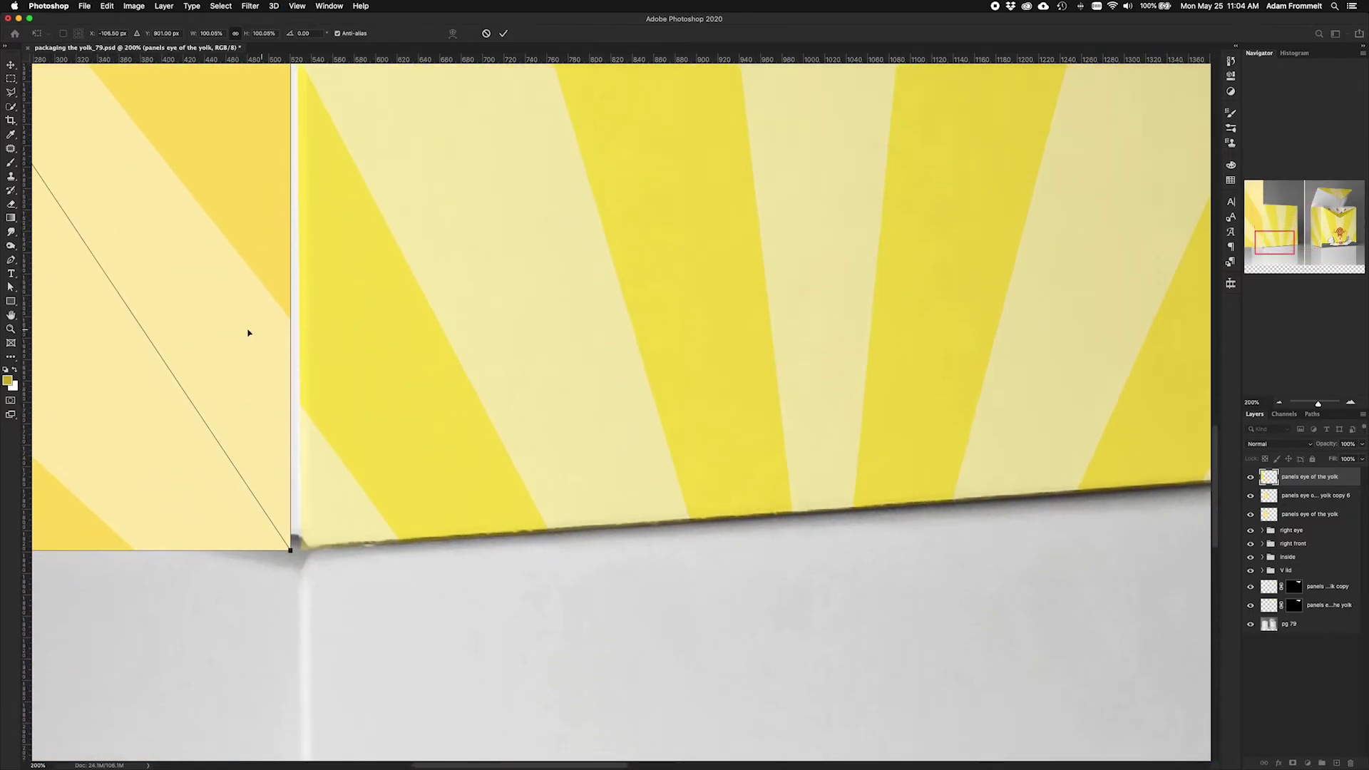
{"action": "left_click", "coordinate": [236, 348]}
{"action": "left_click_drag", "start_coordinate": [236, 348], "coordinate": [246, 347]}
{"action": "scroll", "coordinate": [311, 350], "scroll_direction": "down", "scroll_amount": 5}
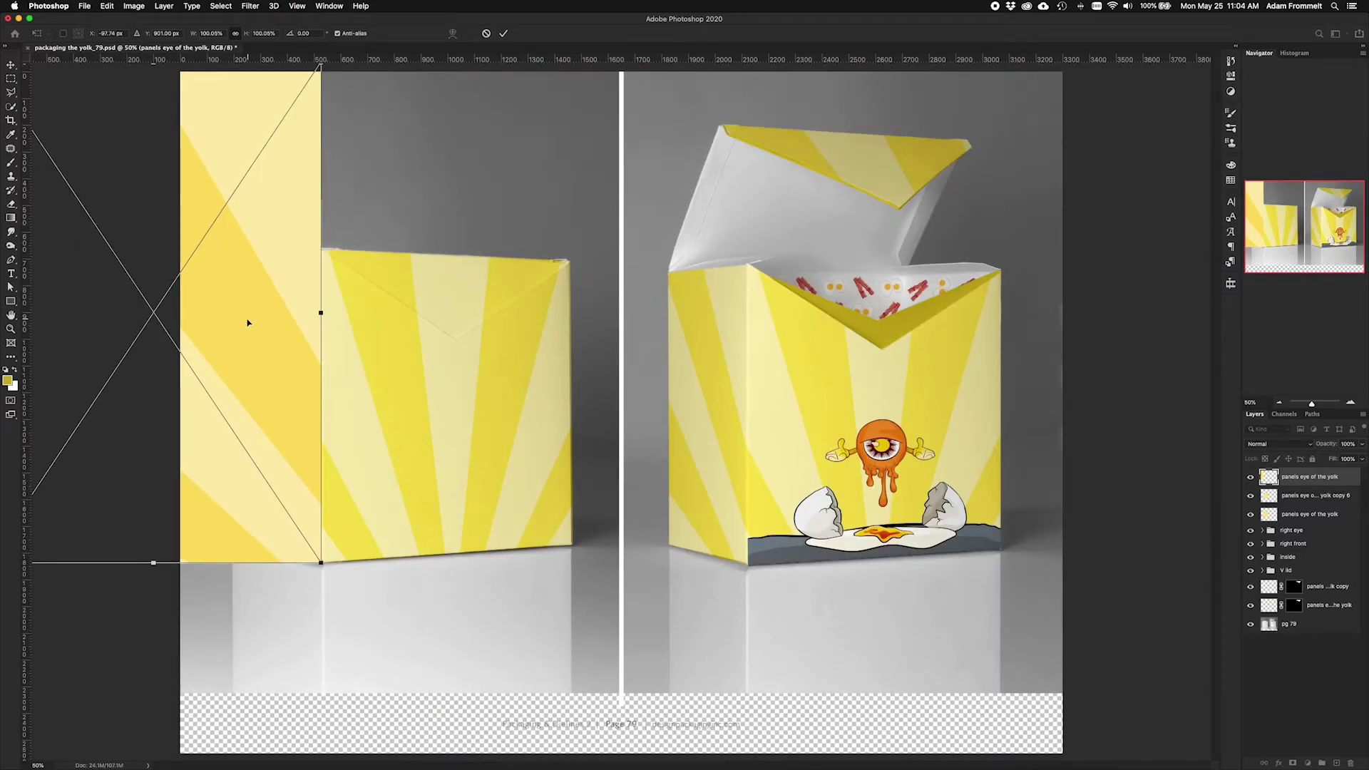
{"action": "key", "text": "super+minus"}
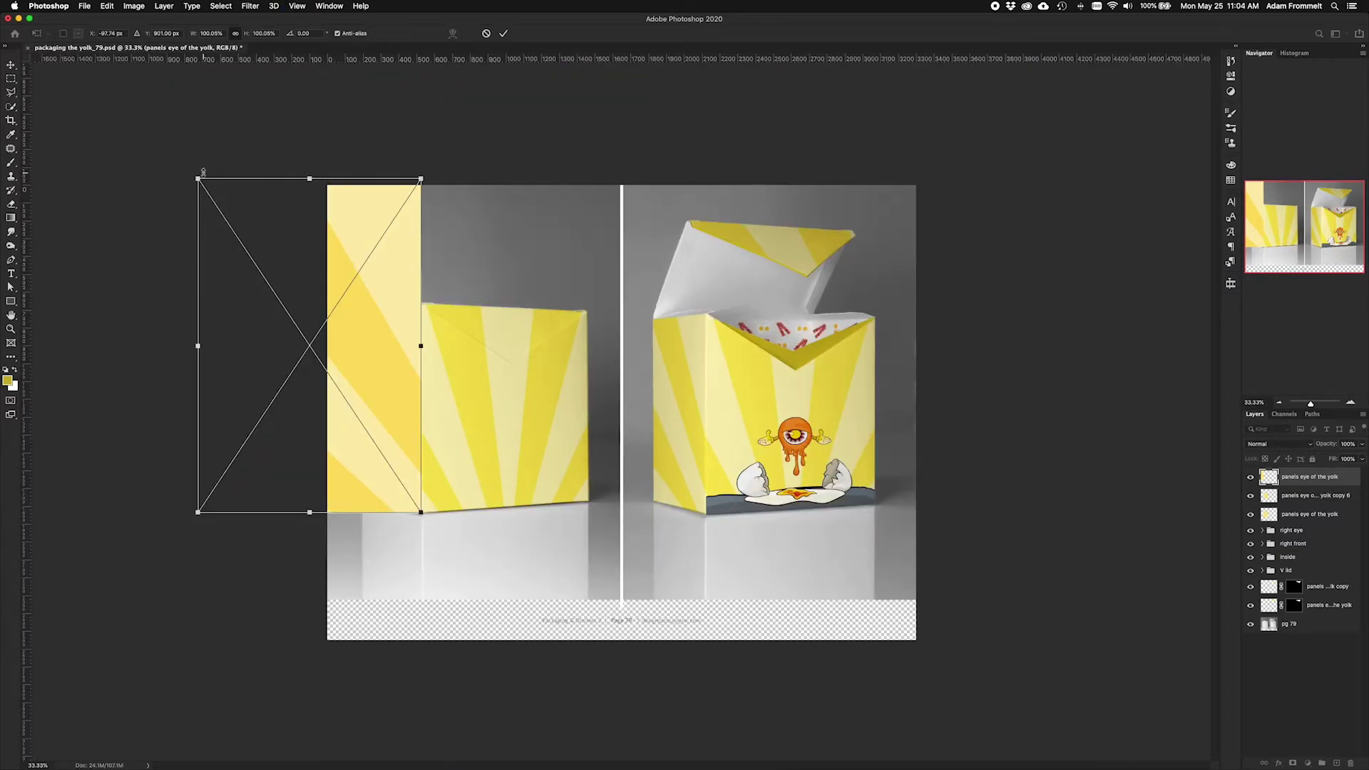
{"action": "left_click_drag", "start_coordinate": [206, 184], "coordinate": [274, 305]}
{"action": "key", "text": "Return"}
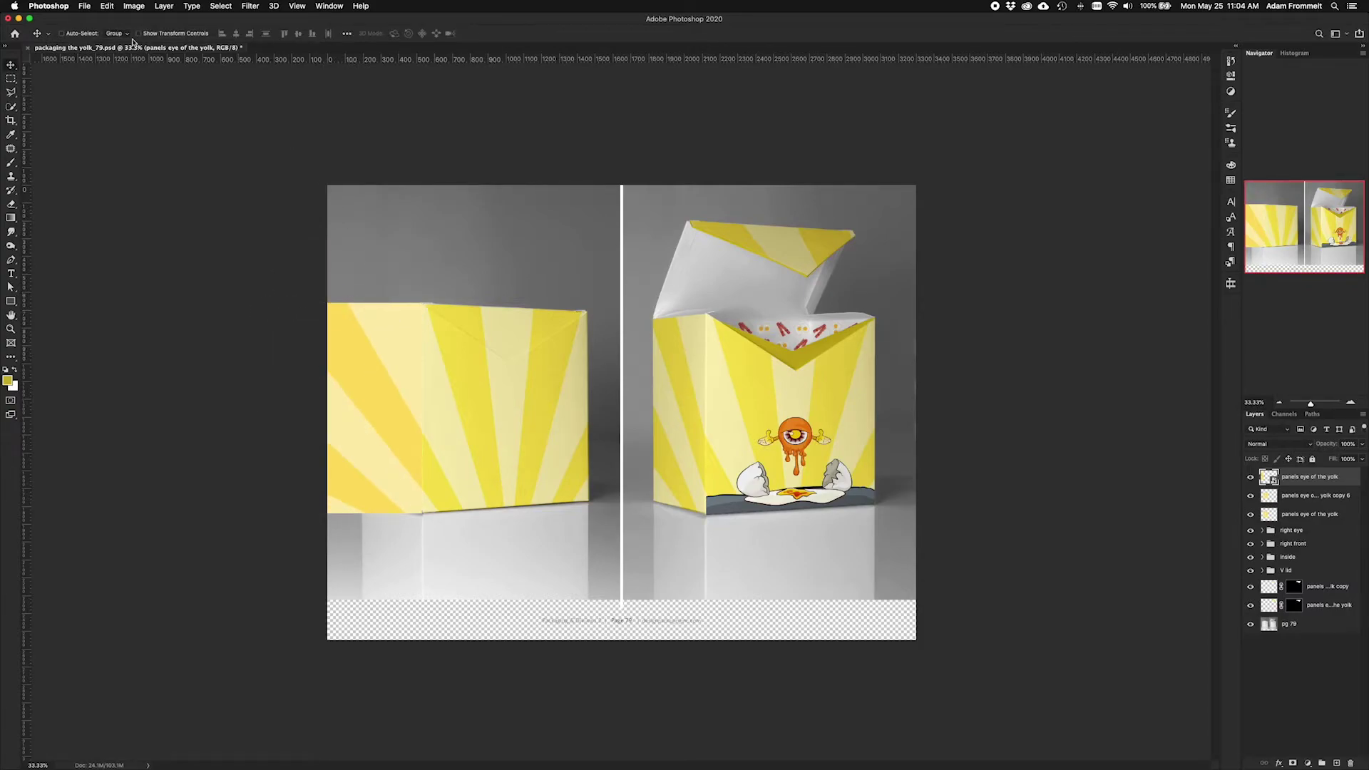
Rasterize the newly placed side-panel smart object layer
{"action": "left_click", "coordinate": [107, 7]}
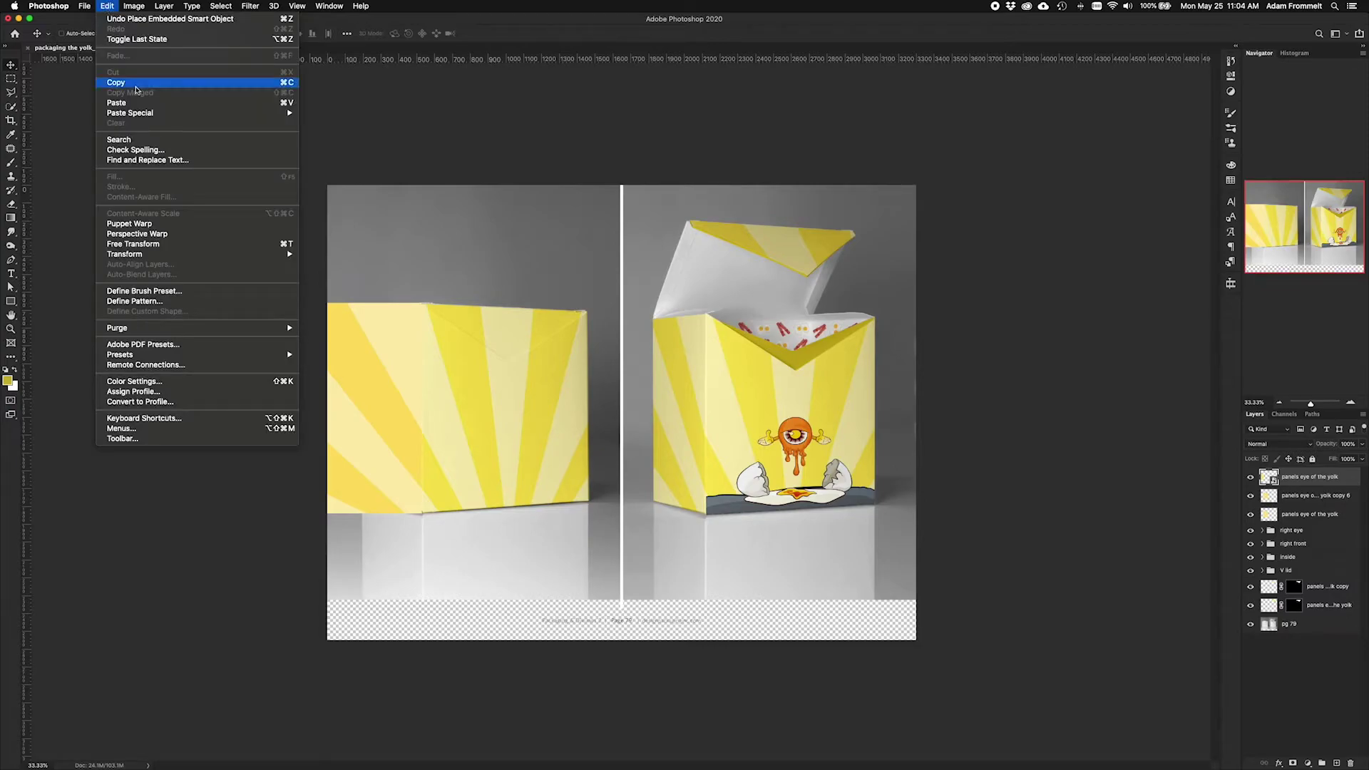
{"action": "left_click", "coordinate": [346, 122]}
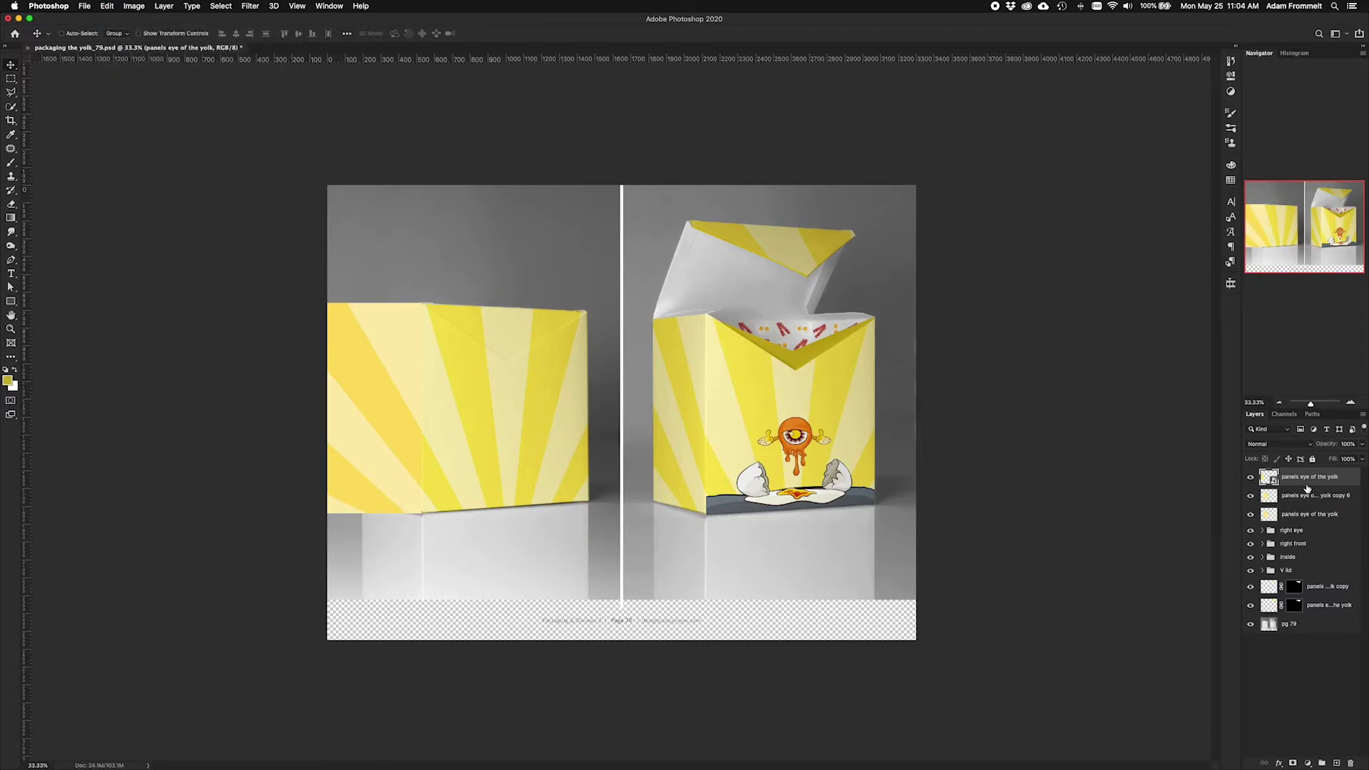
{"action": "right_click", "coordinate": [1310, 479]}
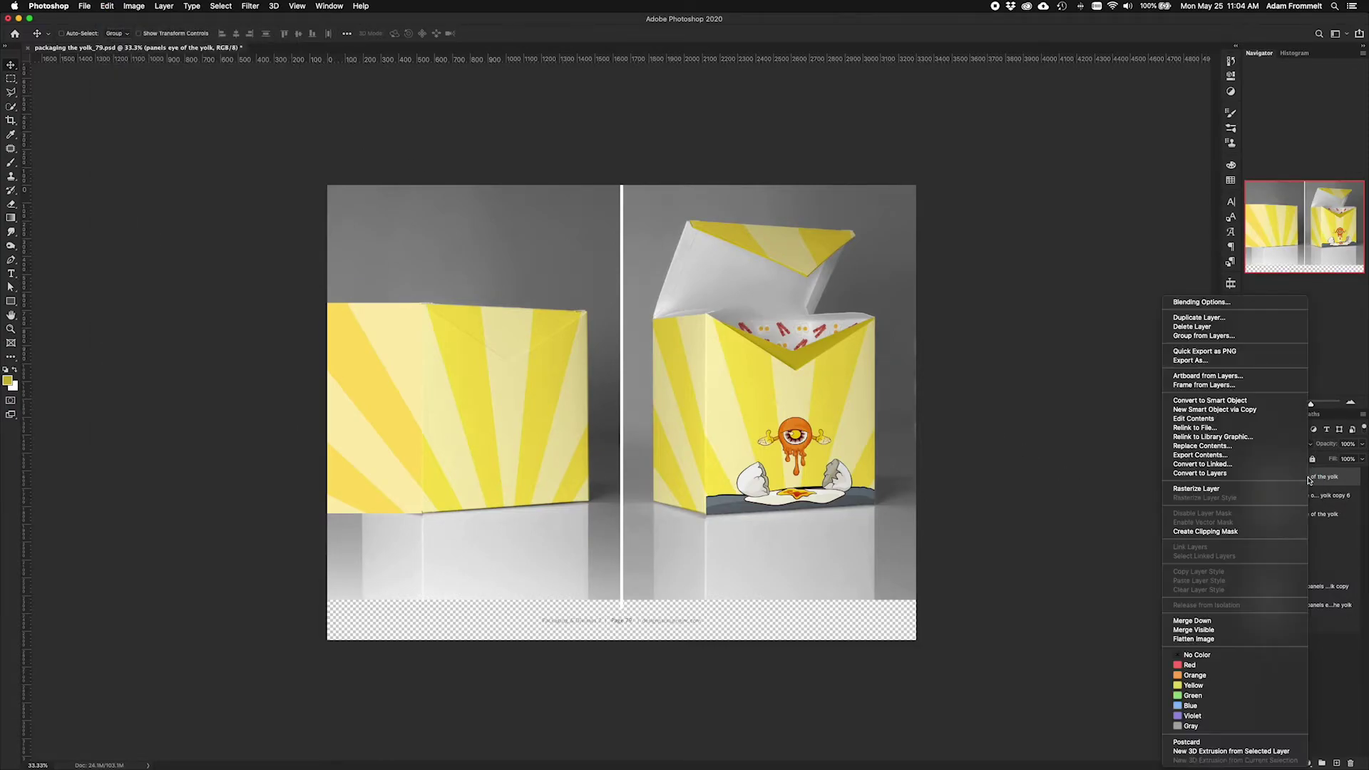
{"action": "left_click", "coordinate": [1249, 489]}
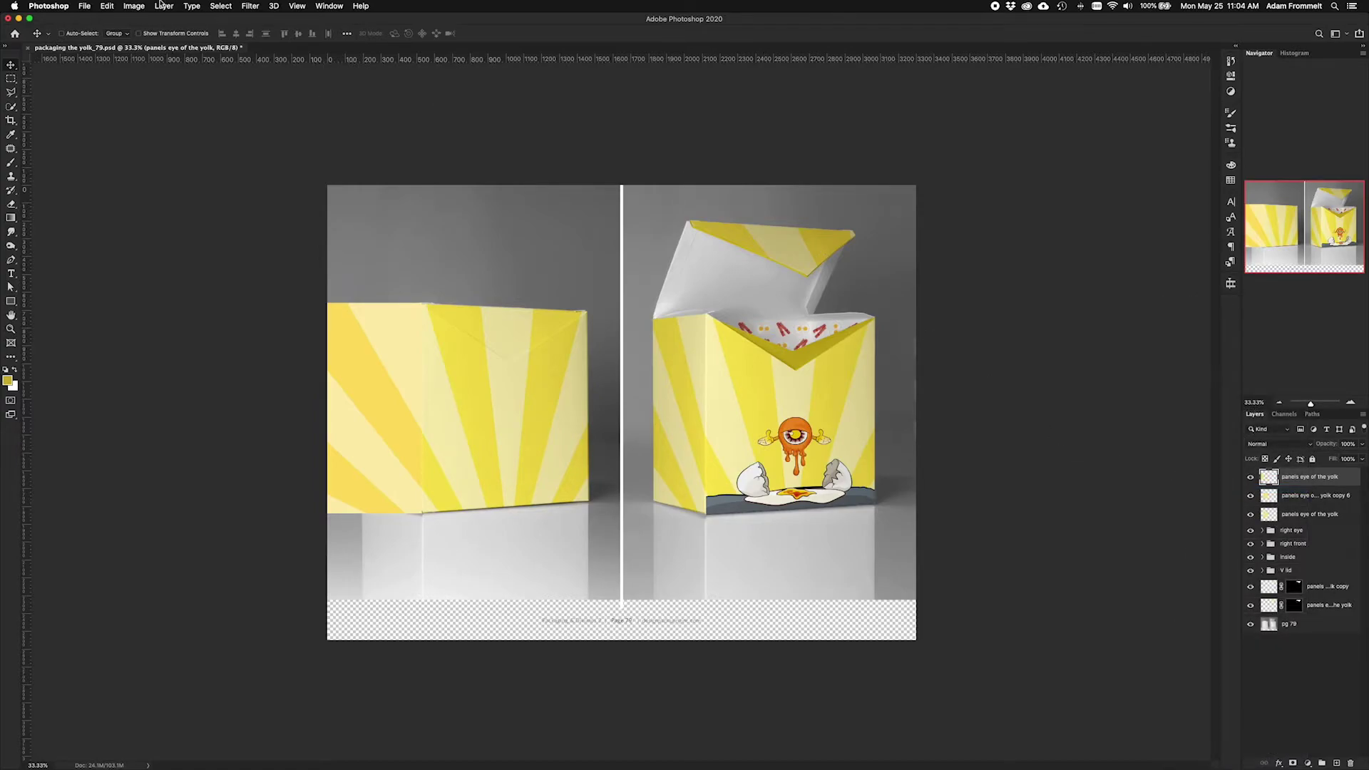
{"action": "left_click", "coordinate": [109, 5]}
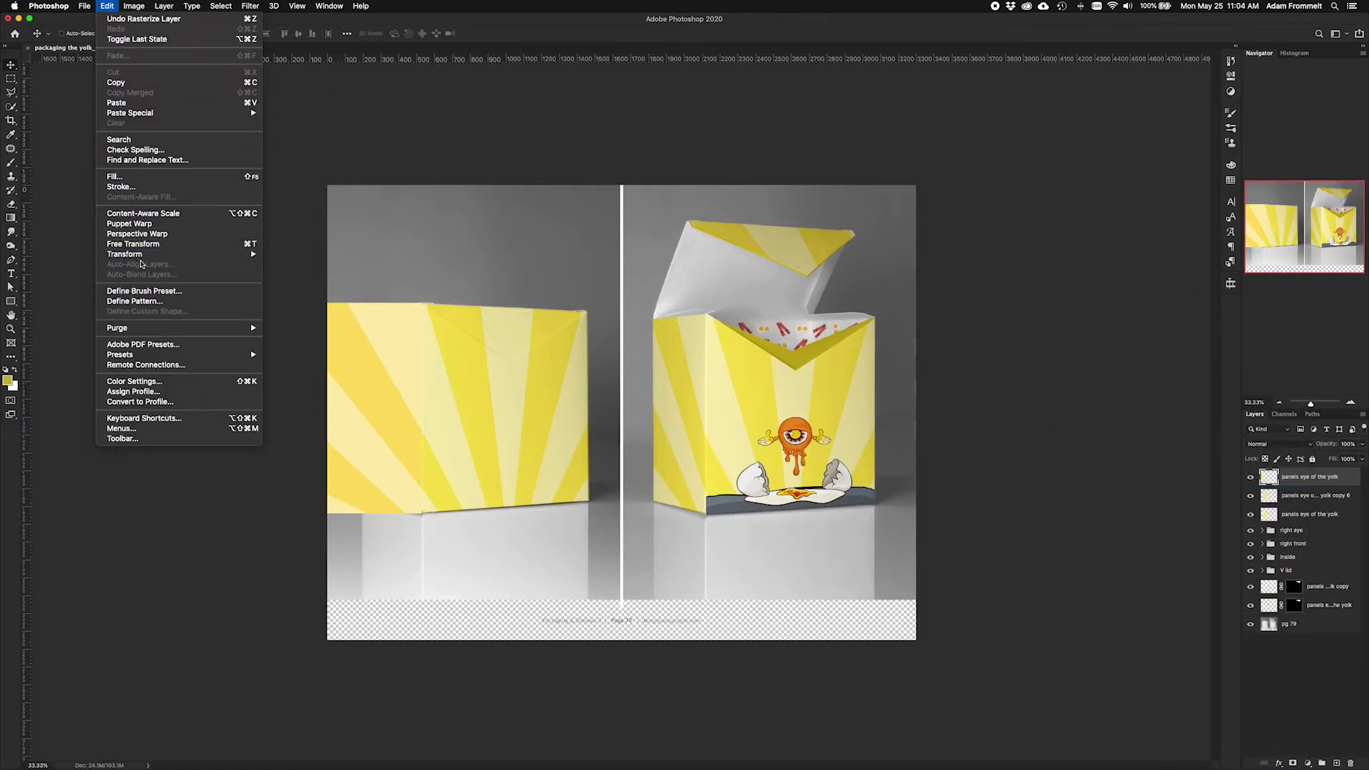
{"action": "mouse_move", "coordinate": [143, 262]}
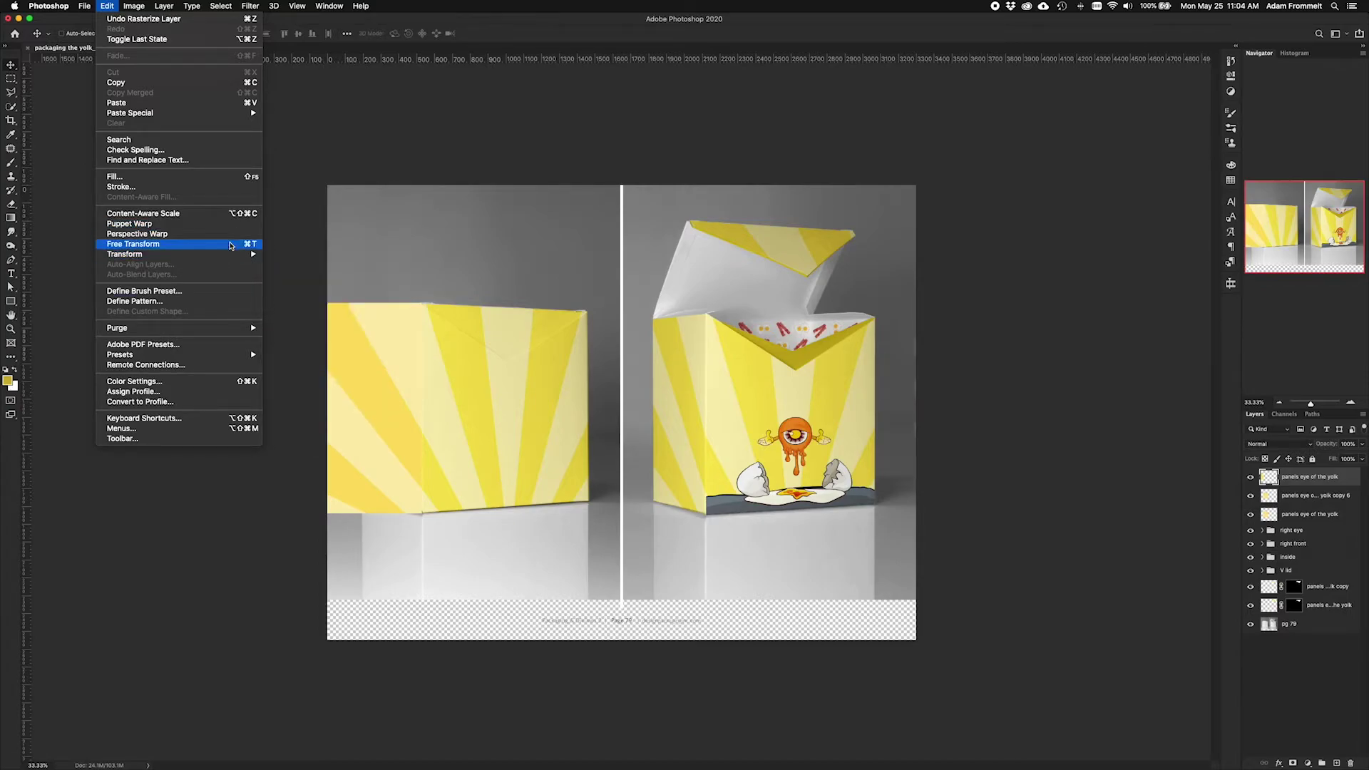
Distort the side panel, fitting its right-hand corners to the box front's edge
{"action": "left_click", "coordinate": [285, 301]}
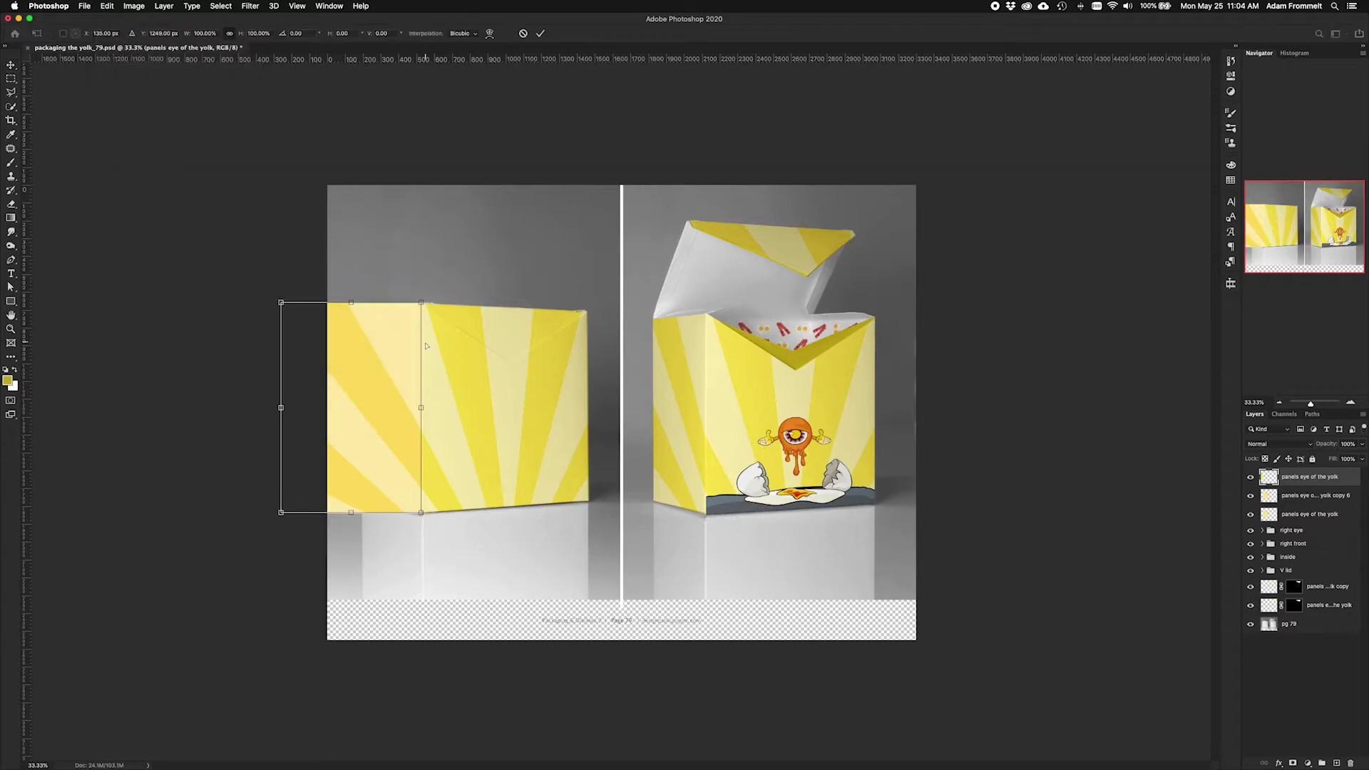
{"action": "key", "text": "super+equal"}
{"action": "key", "text": "super+equal"}
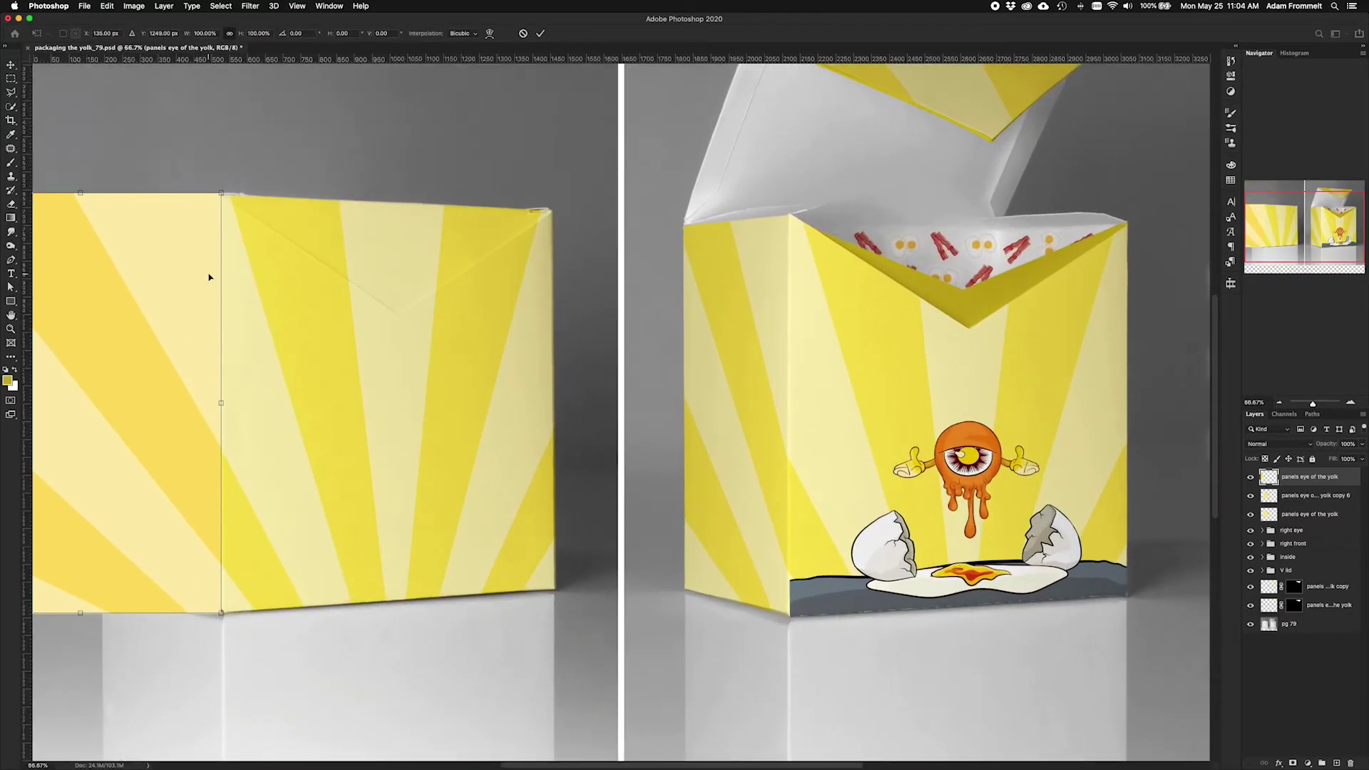
{"action": "left_click_drag", "start_coordinate": [222, 194], "coordinate": [202, 215]}
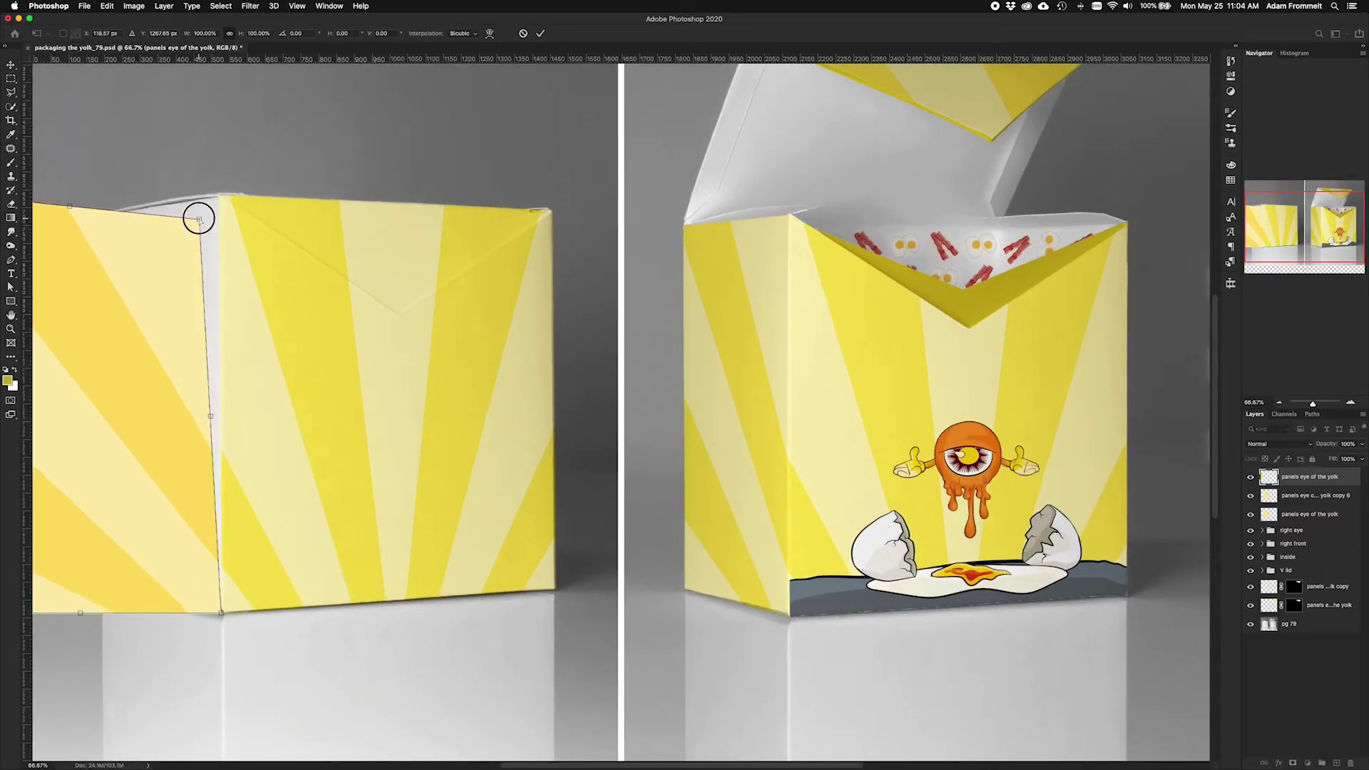
{"action": "left_click_drag", "start_coordinate": [199, 219], "coordinate": [219, 197]}
{"action": "left_click_drag", "start_coordinate": [220, 614], "coordinate": [222, 613]}
{"action": "key", "text": "super+equal"}
{"action": "key", "text": "super+equal"}
{"action": "scroll", "coordinate": [222, 614], "scroll_direction": "left", "scroll_amount": 10}
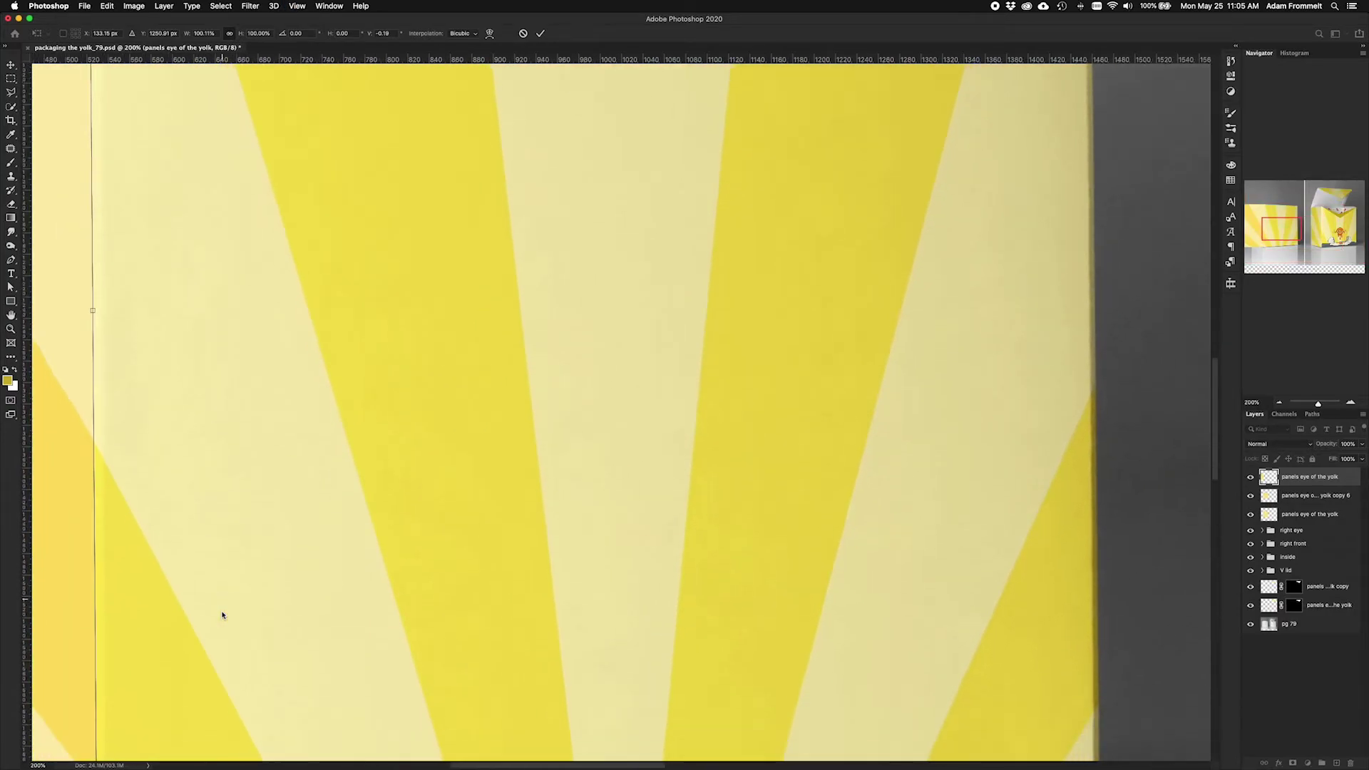
{"action": "scroll", "coordinate": [222, 613], "scroll_direction": "down", "scroll_amount": 10}
{"action": "scroll", "coordinate": [222, 615], "scroll_direction": "left", "scroll_amount": 5}
{"action": "scroll", "coordinate": [221, 615], "scroll_direction": "up", "scroll_amount": 1}
{"action": "left_click_drag", "start_coordinate": [178, 608], "coordinate": [179, 608]}
Pull the far top and bottom-left corners onto the box's left face and apply
{"action": "scroll", "coordinate": [211, 456], "scroll_direction": "up", "scroll_amount": 10}
{"action": "scroll", "coordinate": [212, 454], "scroll_direction": "up", "scroll_amount": 6}
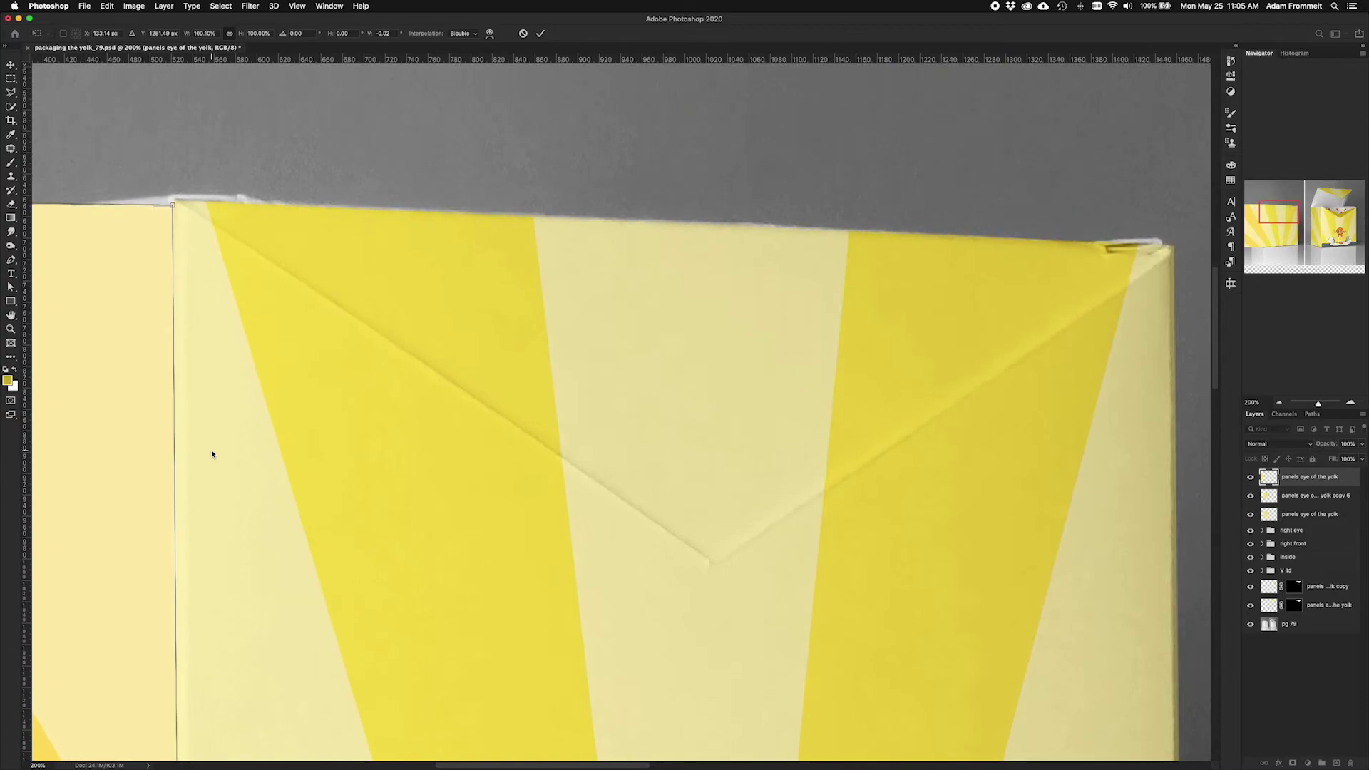
{"action": "left_click_drag", "start_coordinate": [172, 206], "coordinate": [171, 200]}
{"action": "scroll", "coordinate": [242, 303], "scroll_direction": "left", "scroll_amount": 10}
{"action": "scroll", "coordinate": [242, 303], "scroll_direction": "left", "scroll_amount": 5}
{"action": "scroll", "coordinate": [242, 299], "scroll_direction": "right", "scroll_amount": 7}
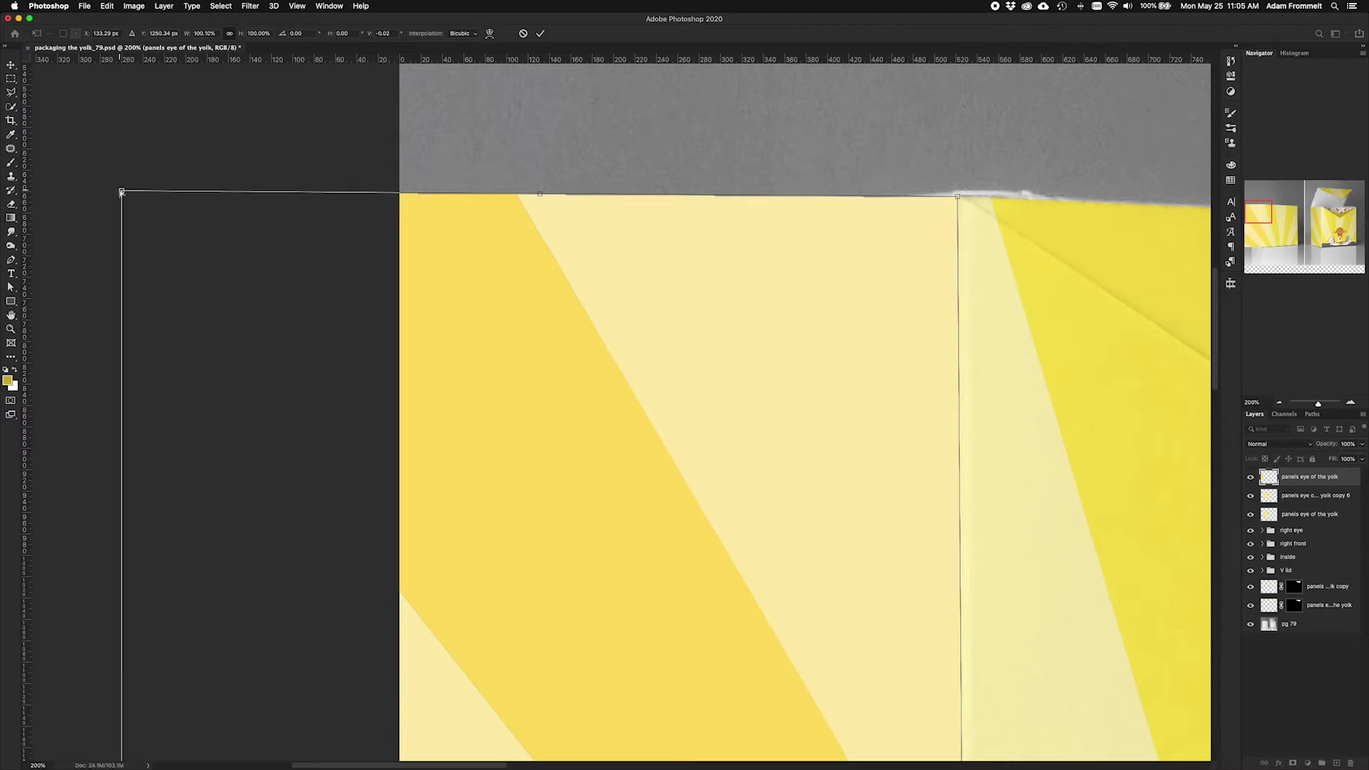
{"action": "left_click_drag", "start_coordinate": [122, 193], "coordinate": [595, 263]}
{"action": "scroll", "coordinate": [499, 321], "scroll_direction": "down", "scroll_amount": 10}
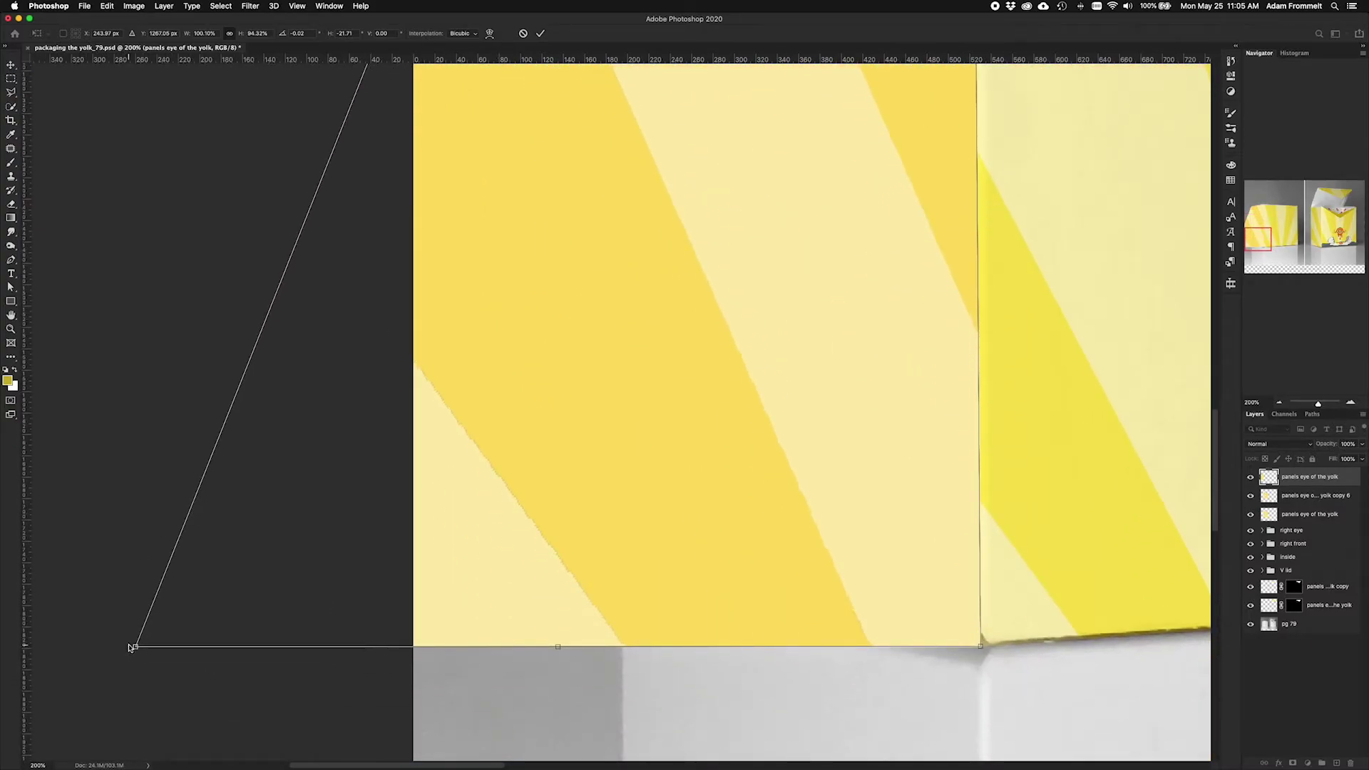
{"action": "left_click_drag", "start_coordinate": [136, 648], "coordinate": [618, 575]}
{"action": "key", "text": "Return"}
Duplicate the side-panel layer as 'panels eye of the yolk copy 7' with Soft Light, keeping the original on Multiply
{"action": "key", "text": "super+minus"}
{"action": "key", "text": "super+minus"}
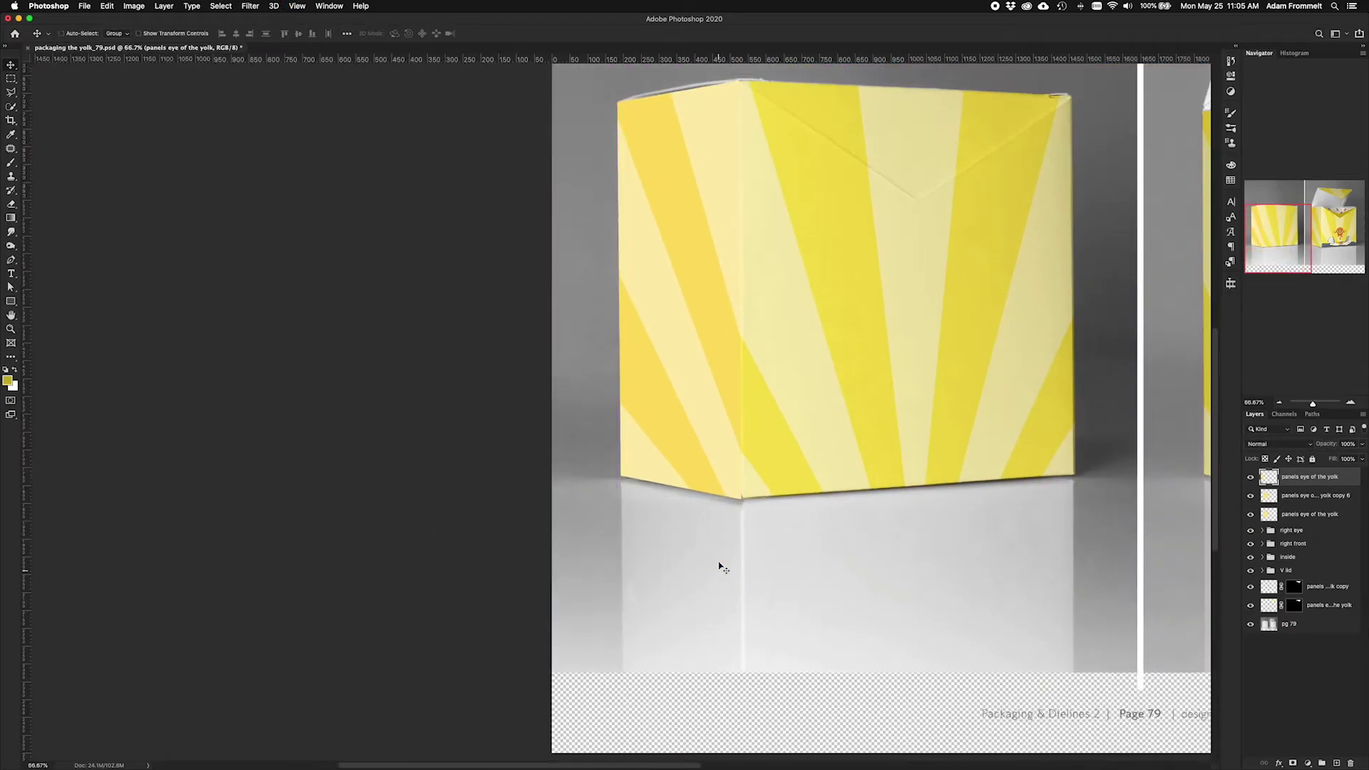
{"action": "scroll", "coordinate": [721, 568], "scroll_direction": "right", "scroll_amount": 10}
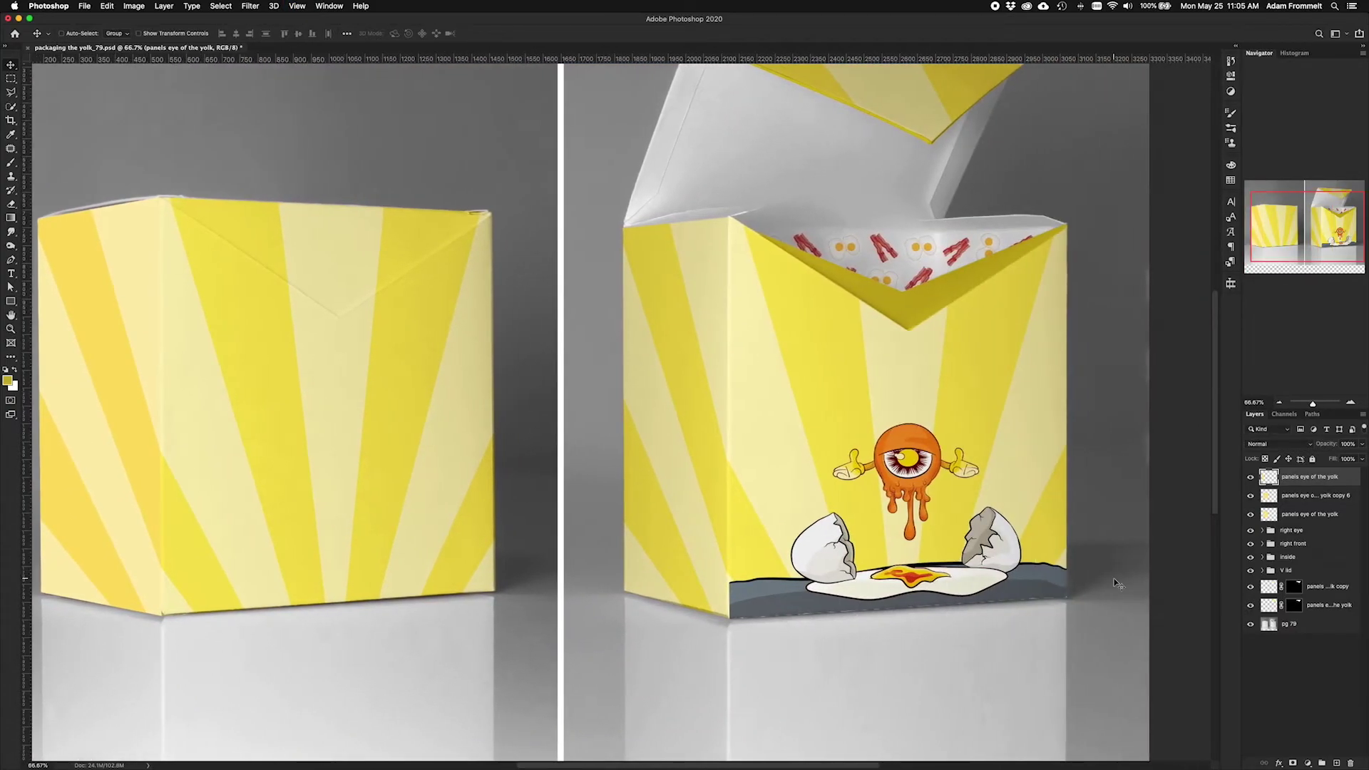
{"action": "left_click_drag", "start_coordinate": [1314, 477], "coordinate": [1339, 758]}
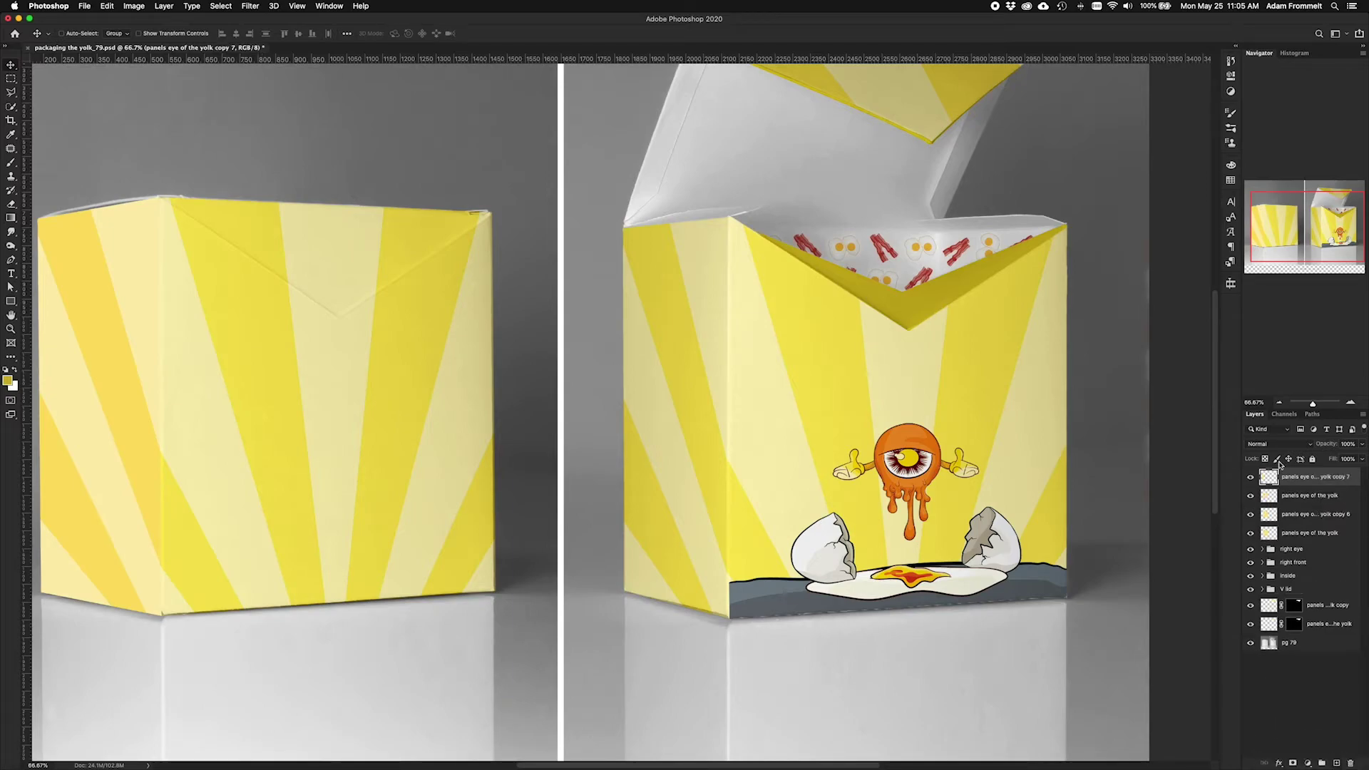
{"action": "left_click", "coordinate": [1315, 497]}
{"action": "left_click", "coordinate": [1283, 445]}
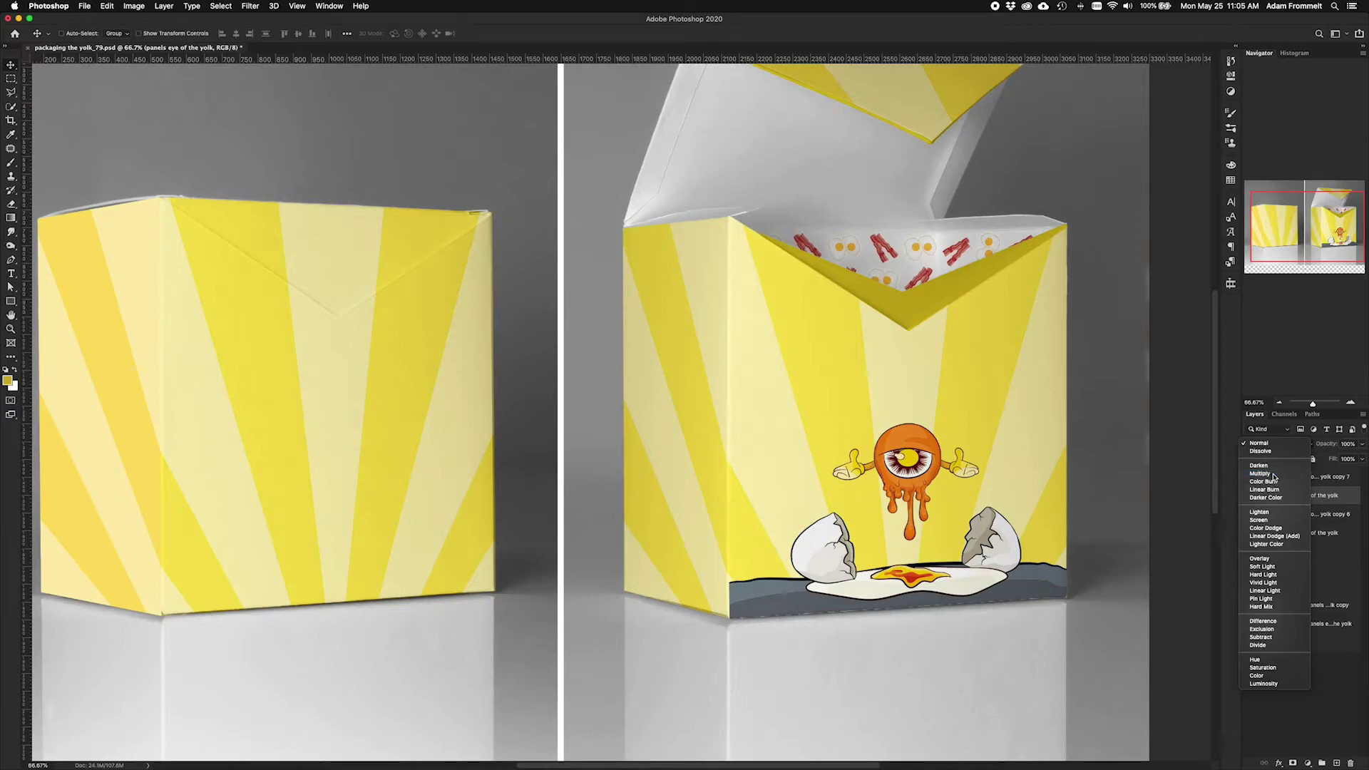
{"action": "left_click", "coordinate": [1275, 474]}
{"action": "left_click", "coordinate": [1310, 478]}
{"action": "left_click", "coordinate": [1308, 448]}
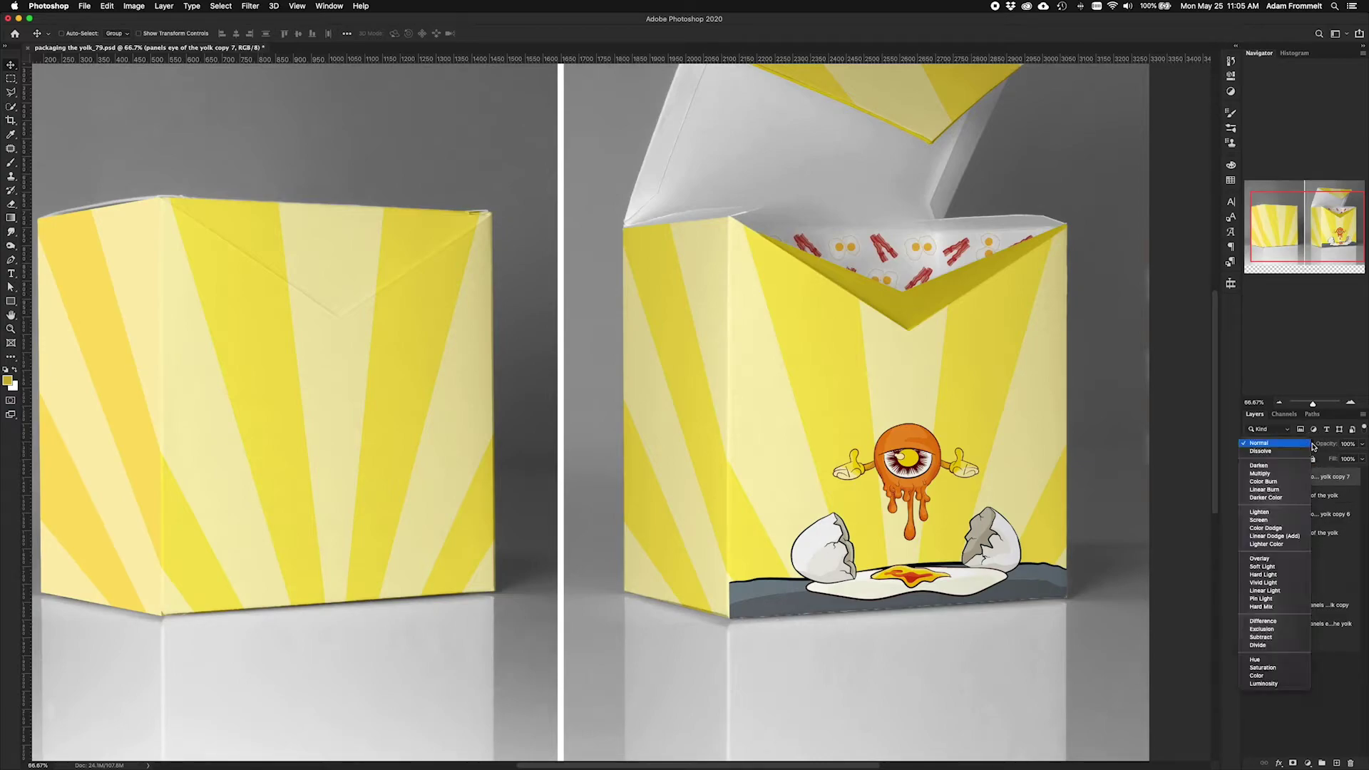
{"action": "left_click", "coordinate": [1283, 568]}
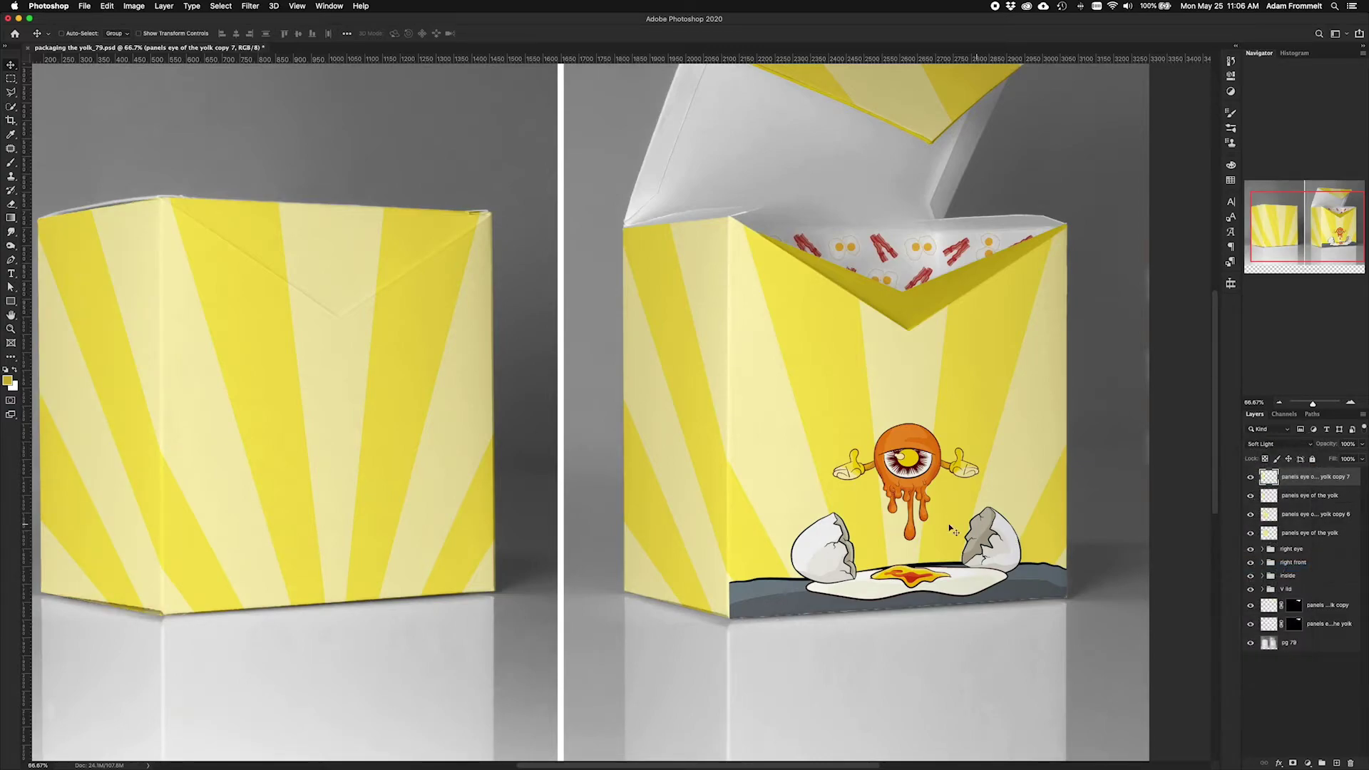
{"action": "scroll", "coordinate": [702, 522], "scroll_direction": "left", "scroll_amount": 5}
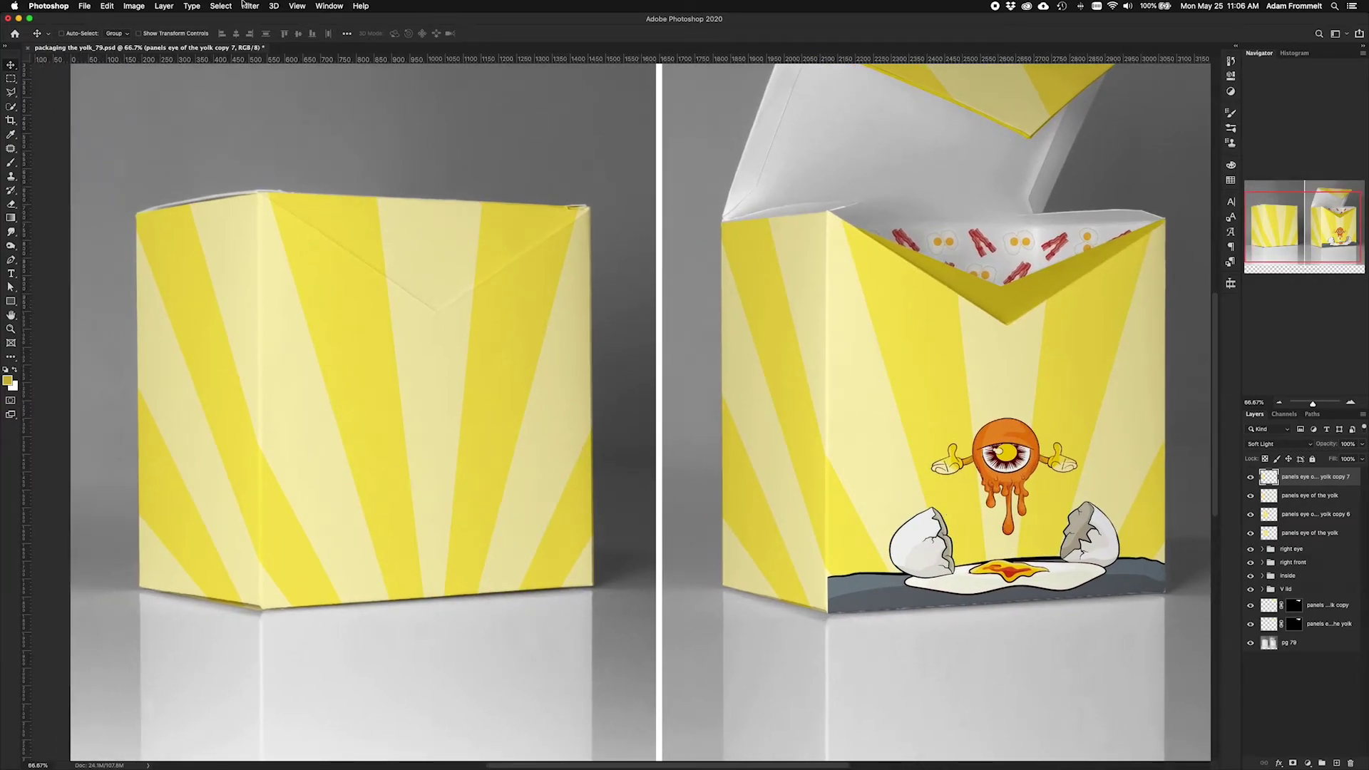
{"action": "left_click", "coordinate": [220, 6]}
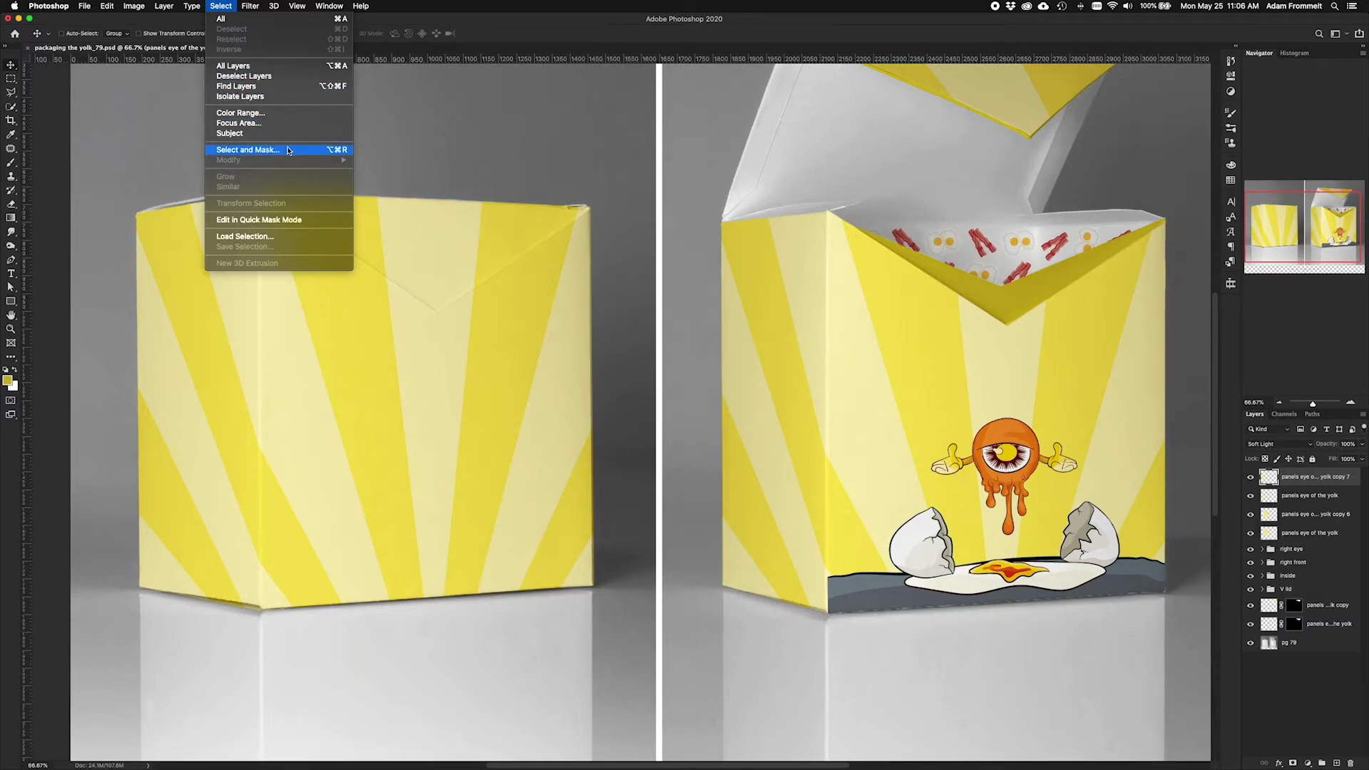
{"action": "left_click", "coordinate": [275, 237]}
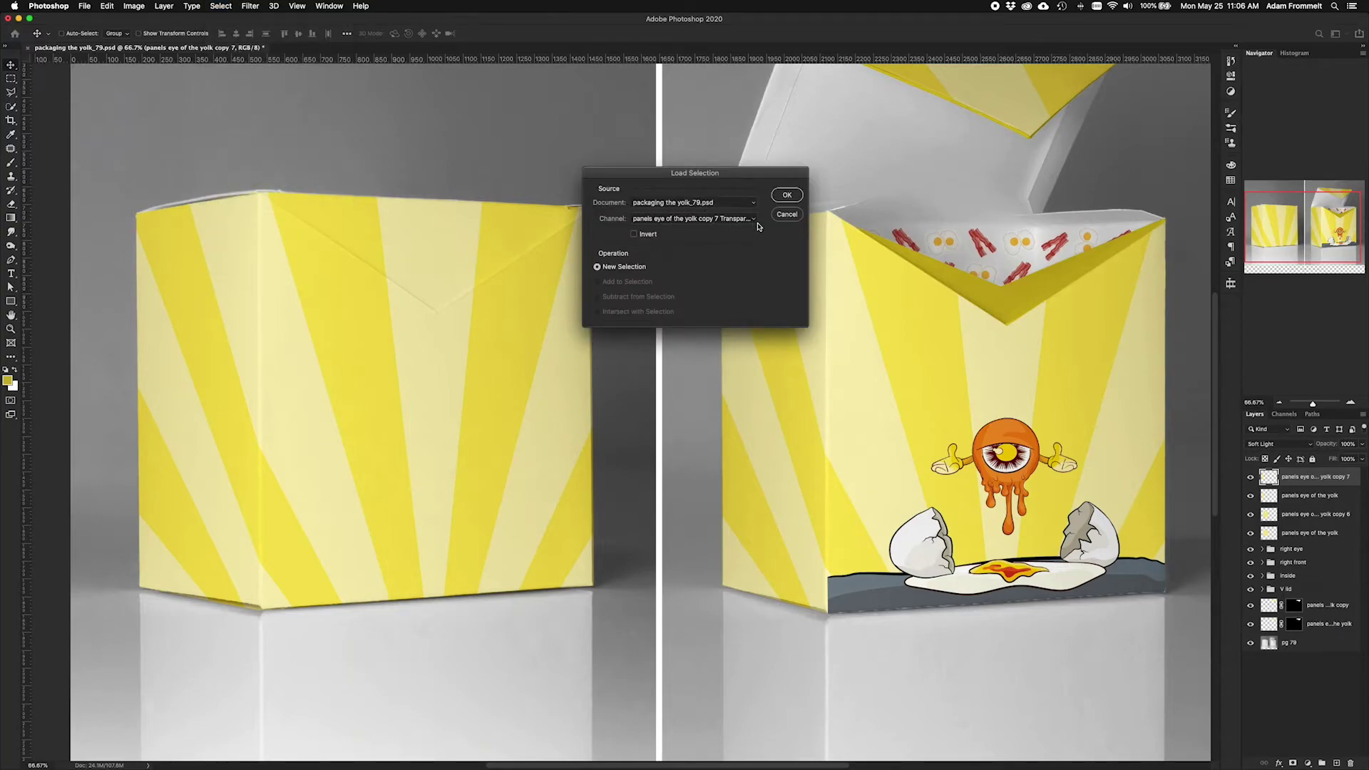
{"action": "left_click", "coordinate": [754, 219]}
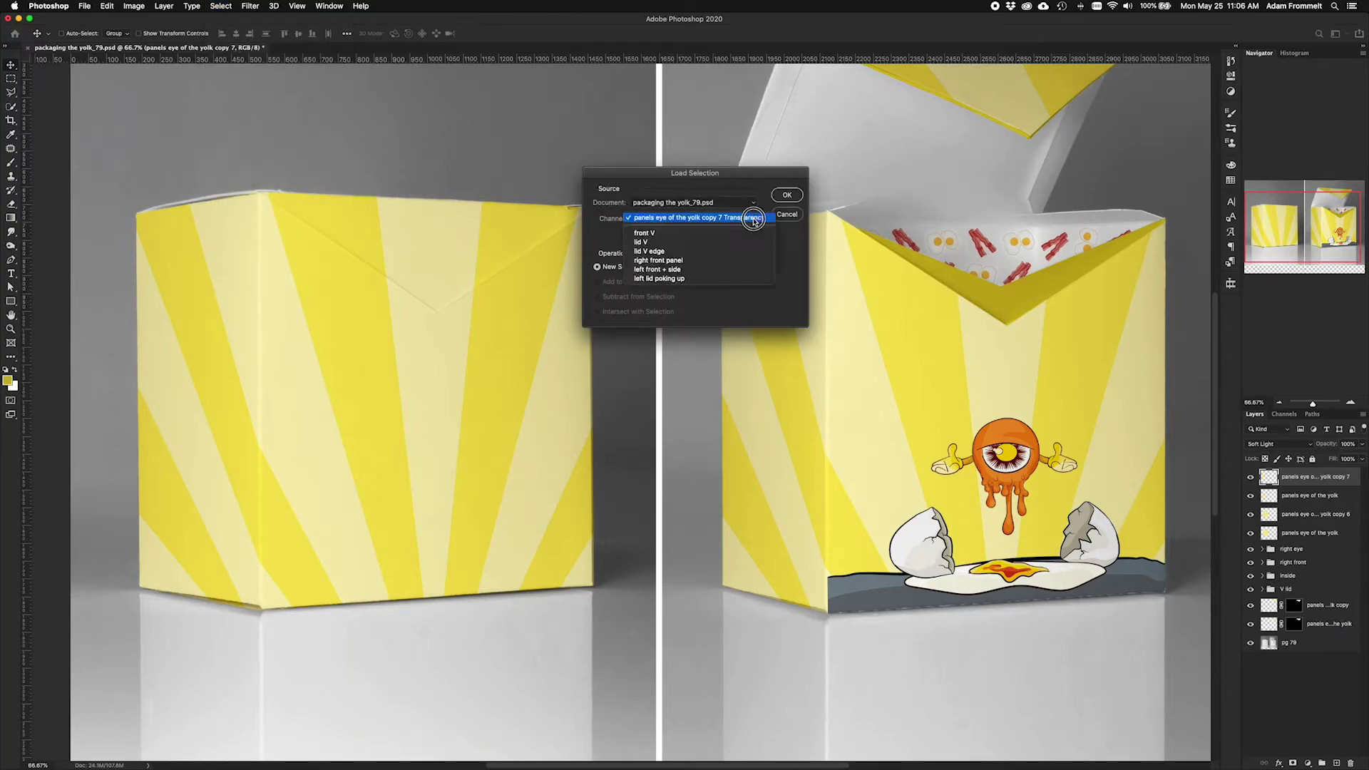
{"action": "left_click", "coordinate": [679, 271]}
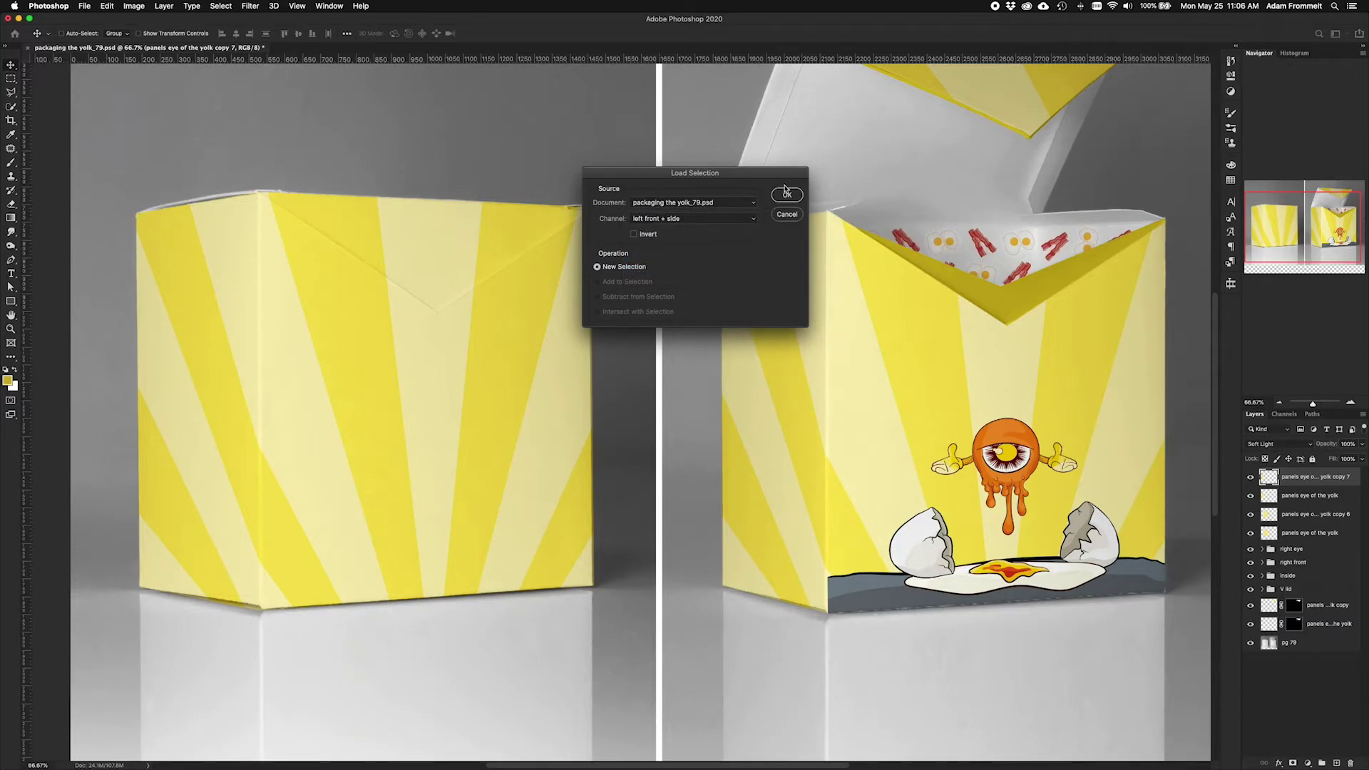
{"action": "left_click", "coordinate": [786, 193]}
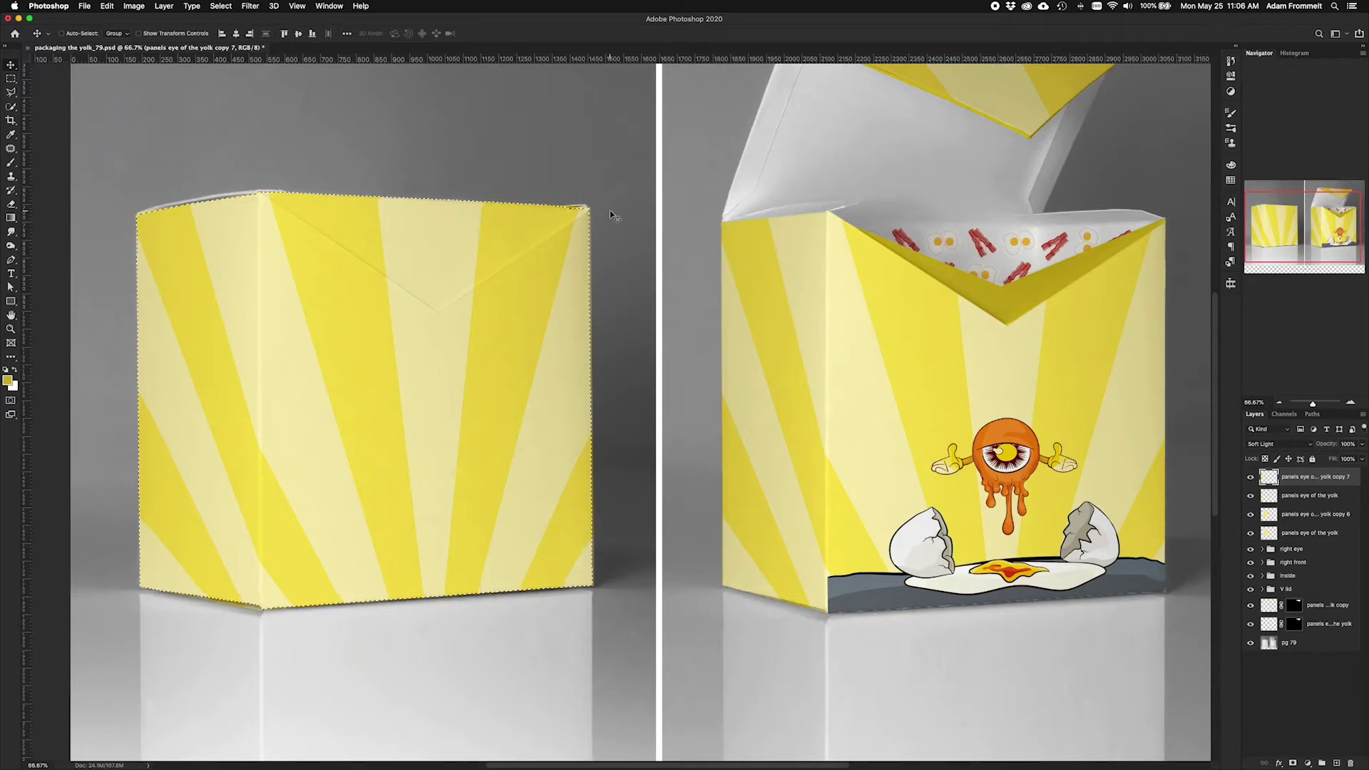
{"action": "key", "text": "shift+super+i"}
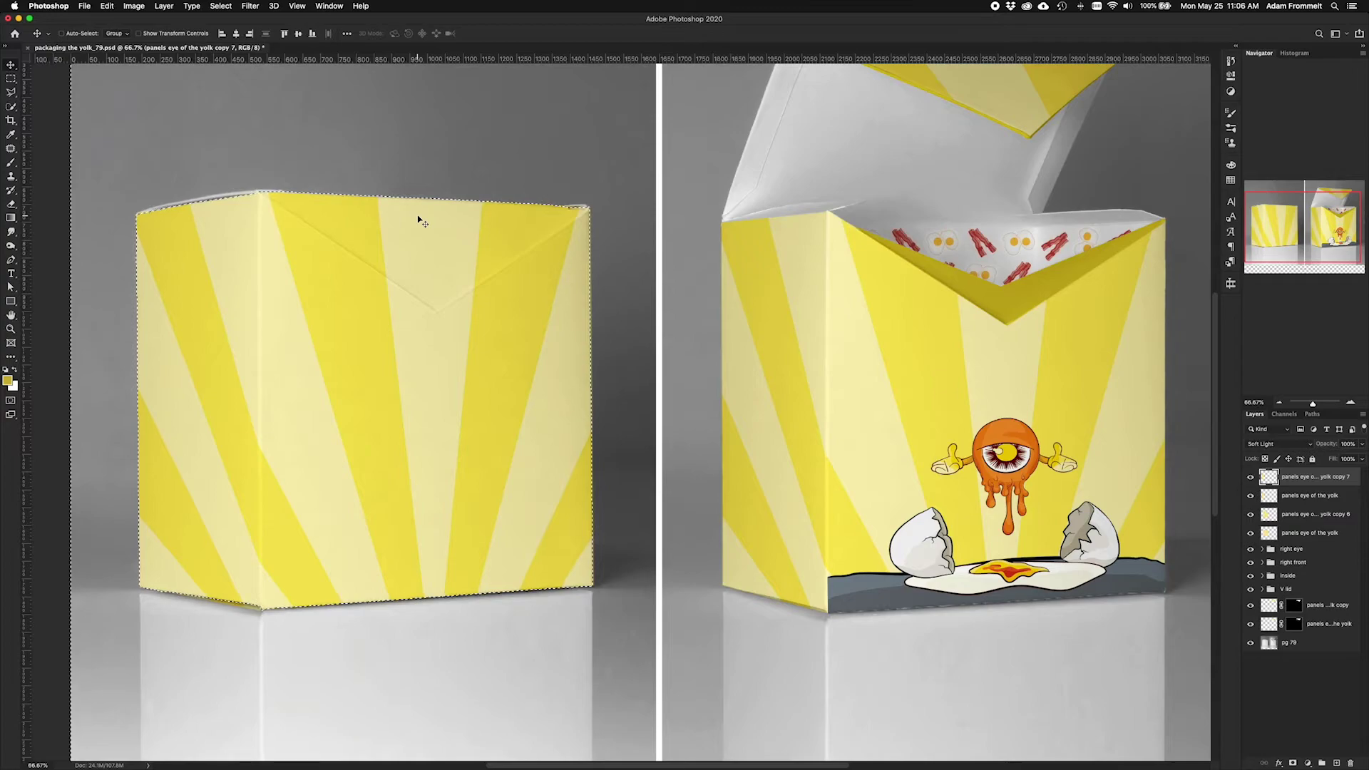
{"action": "left_click", "coordinate": [1323, 480]}
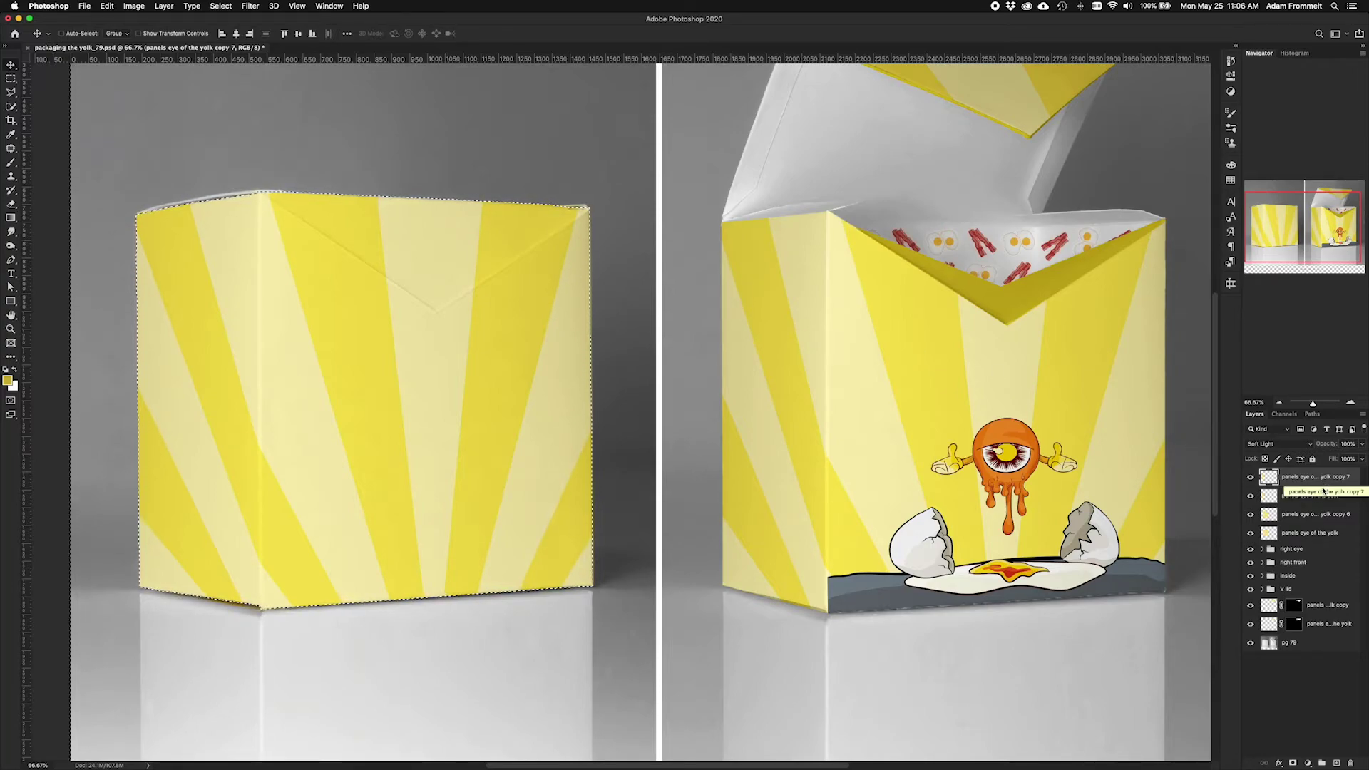
{"action": "left_click", "coordinate": [1322, 499]}
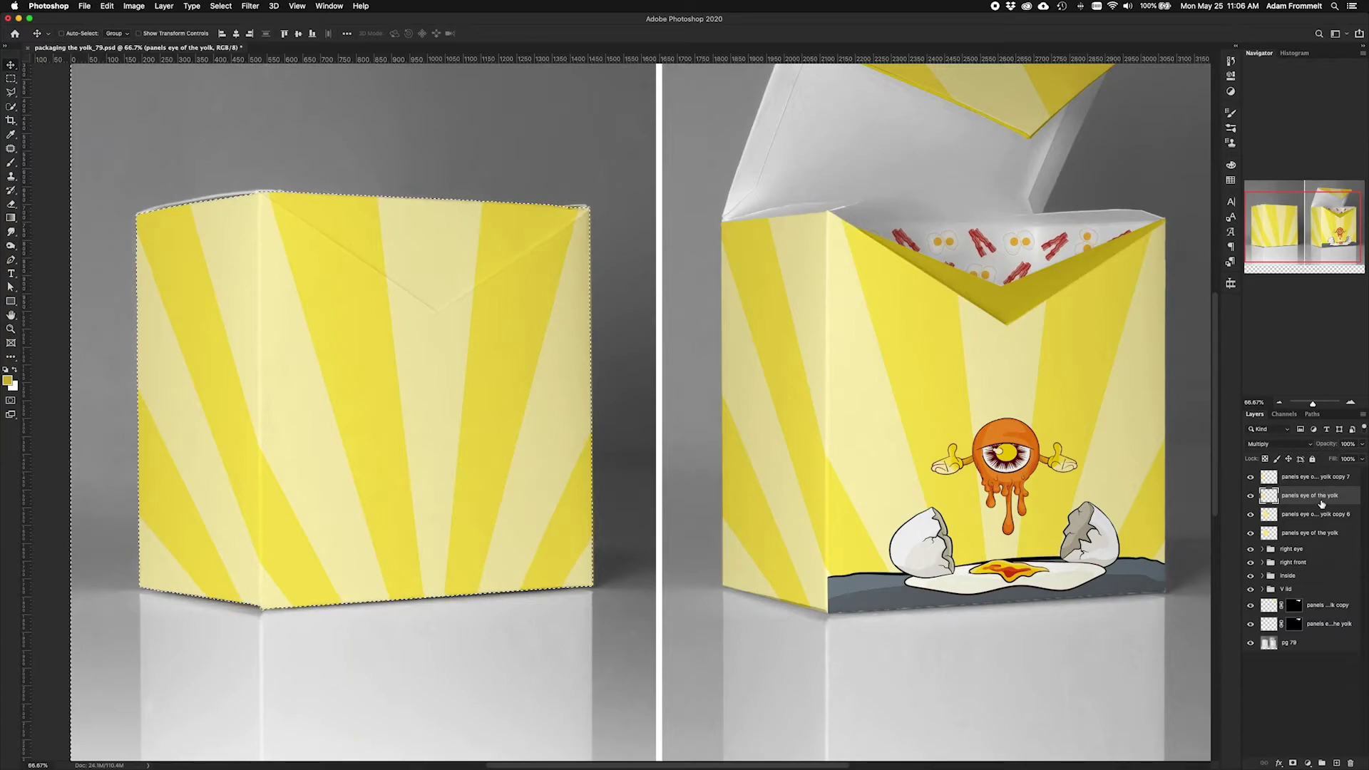
{"action": "left_click", "coordinate": [1322, 517]}
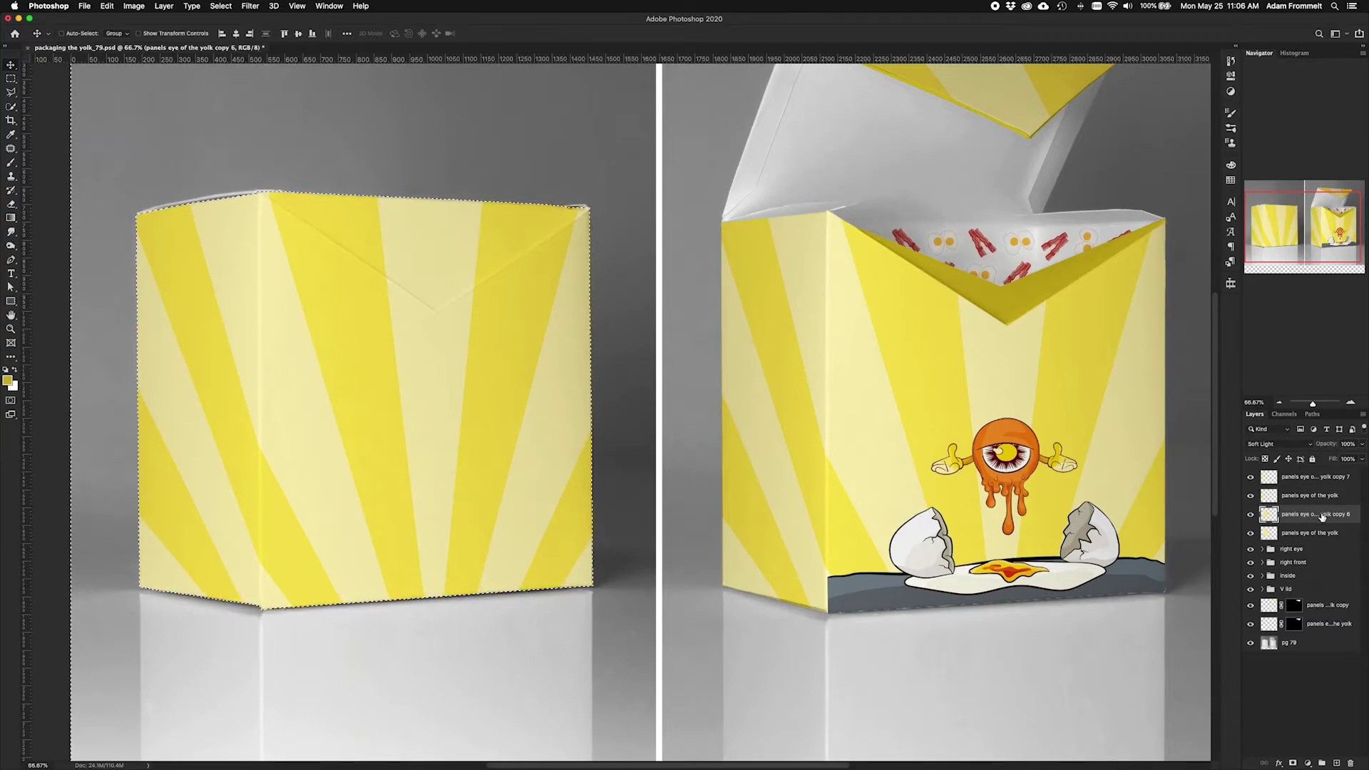
{"action": "left_click", "coordinate": [1320, 535]}
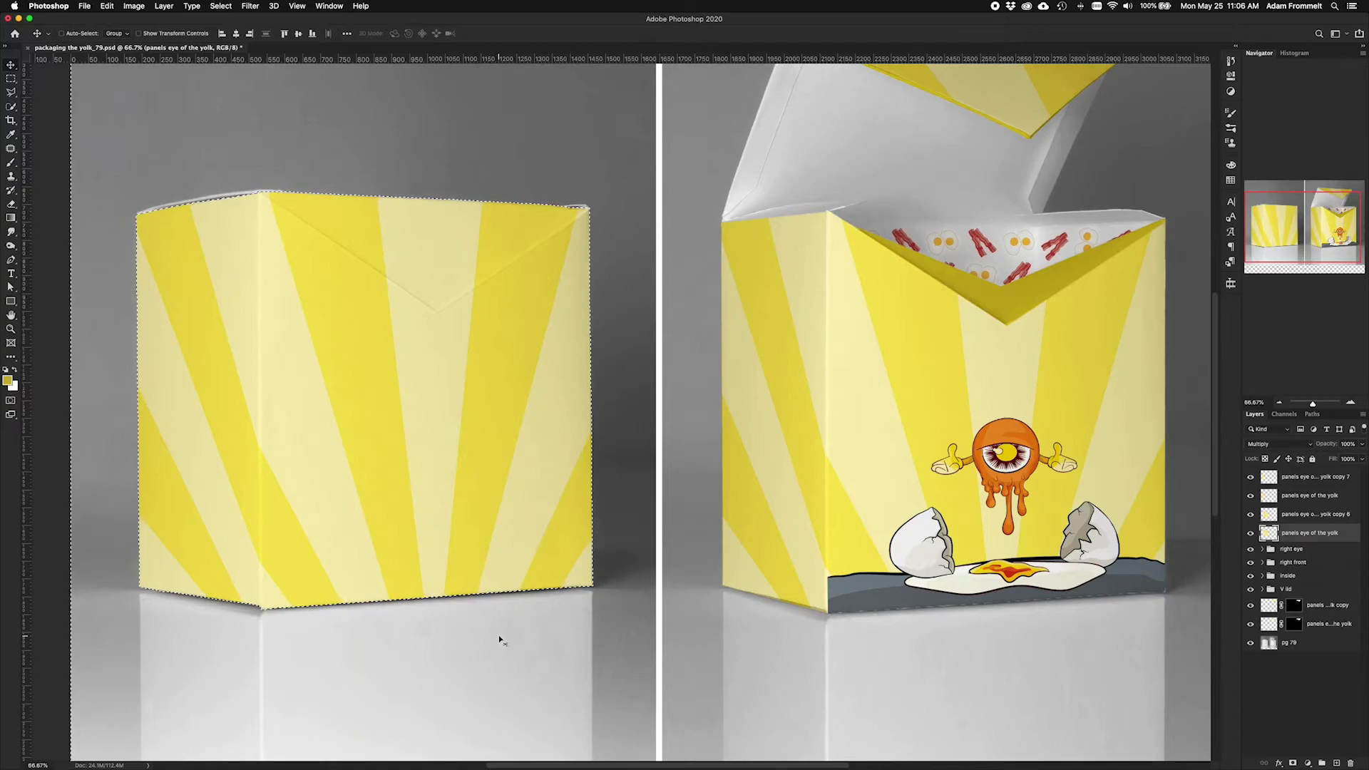
{"action": "key", "text": "super+d"}
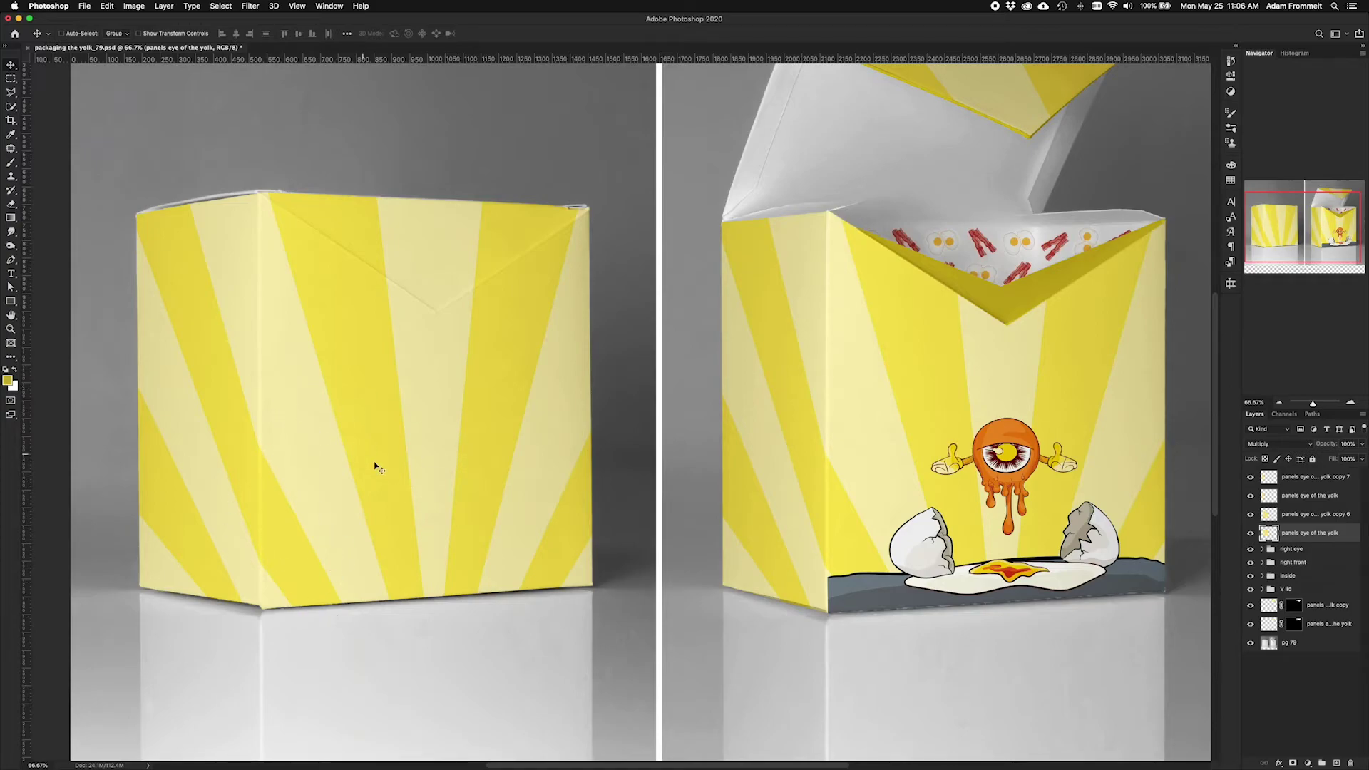
{"action": "left_click", "coordinate": [1310, 482]}
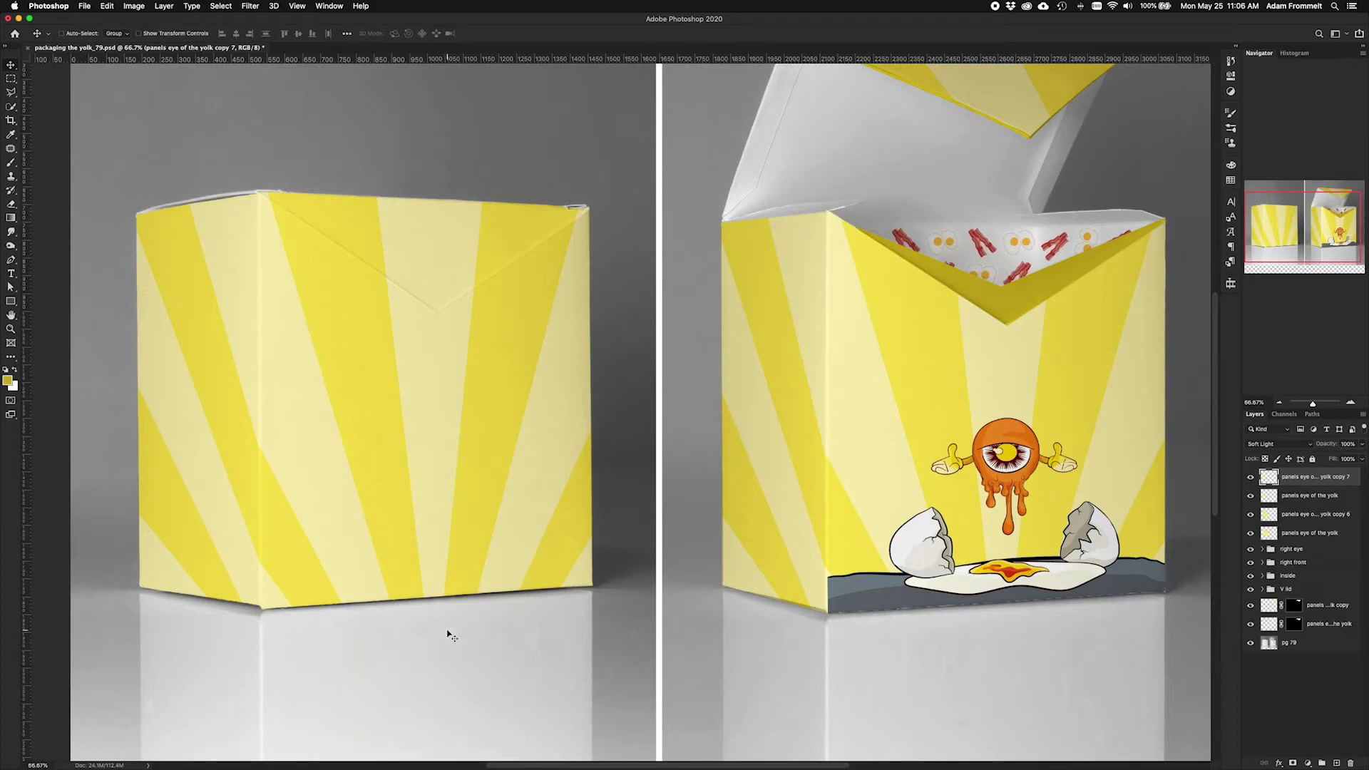
Place page 2 of panels eye of the yolk.ai on the left box, scaled to about 48.5%
{"action": "key", "text": "super+shift+p"}
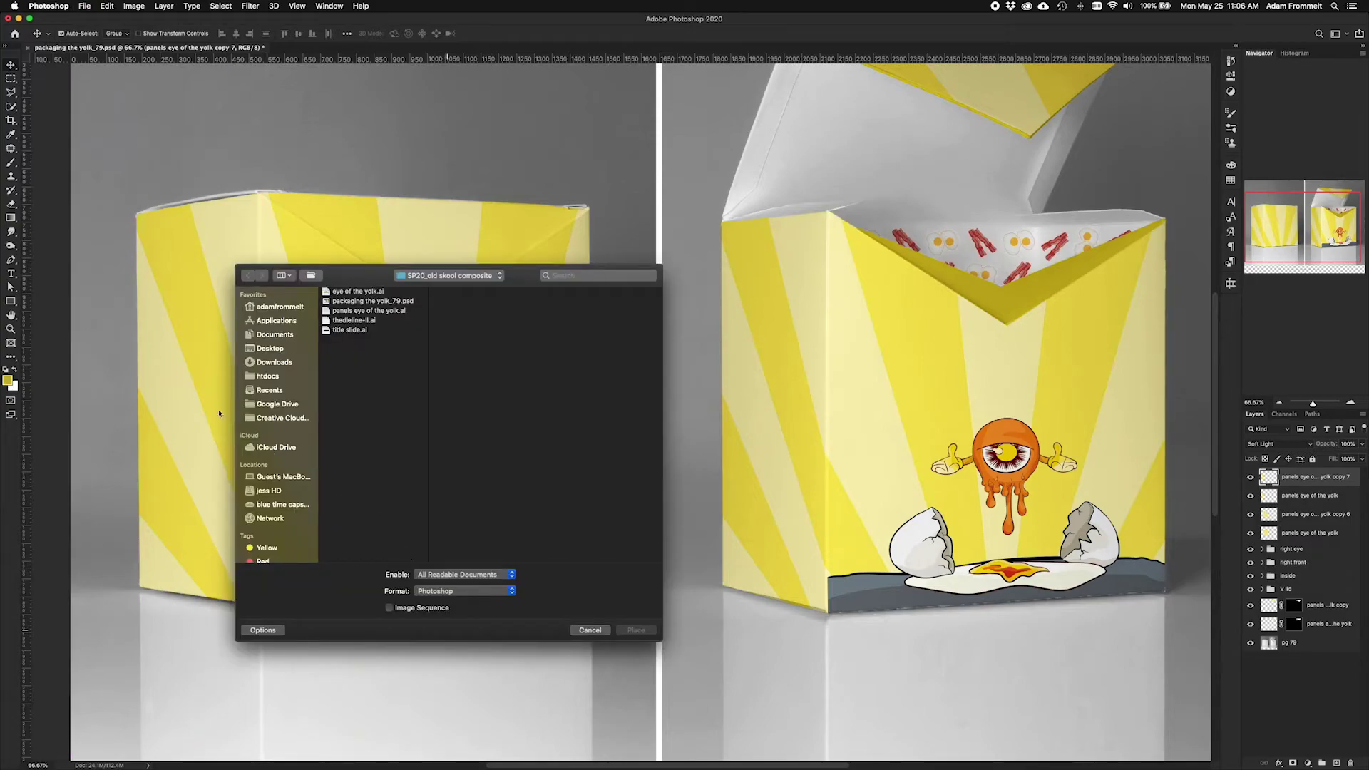
{"action": "left_click", "coordinate": [391, 310]}
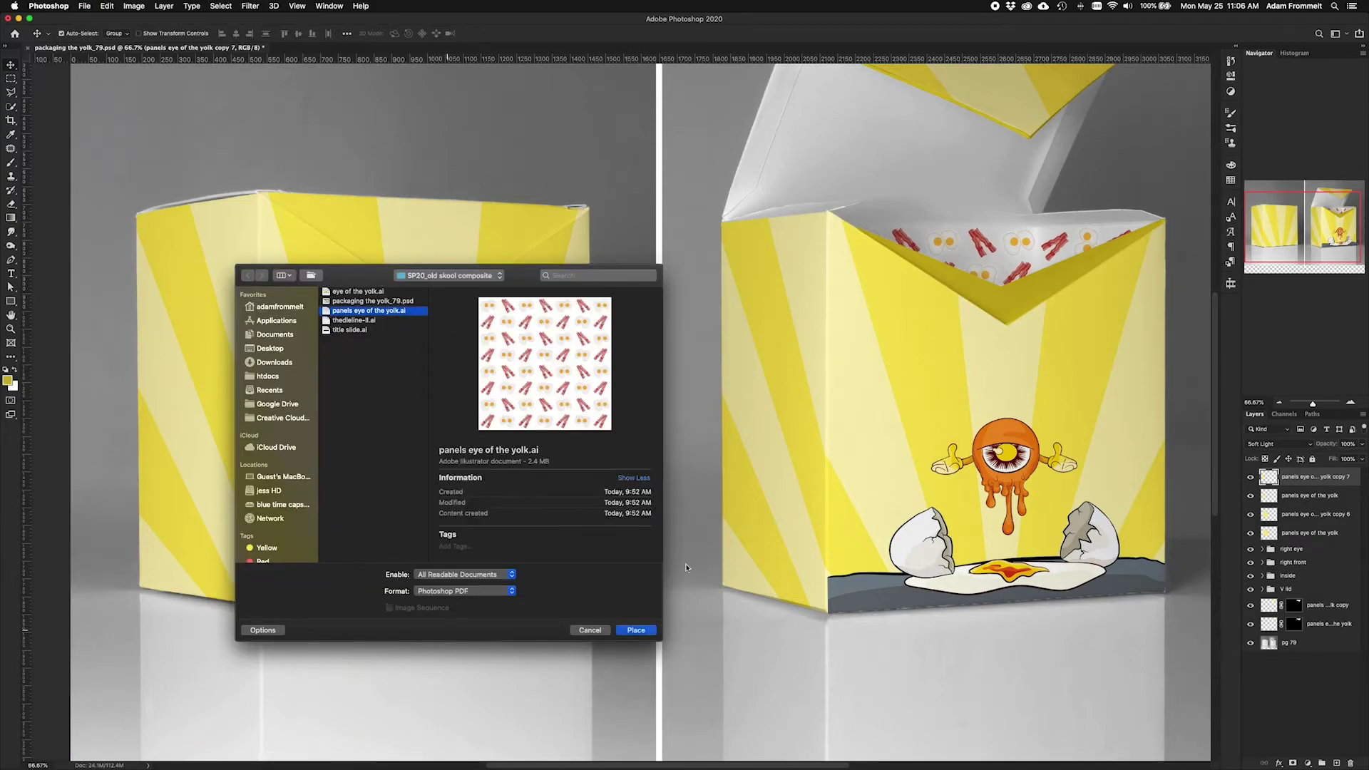
{"action": "left_click", "coordinate": [626, 634]}
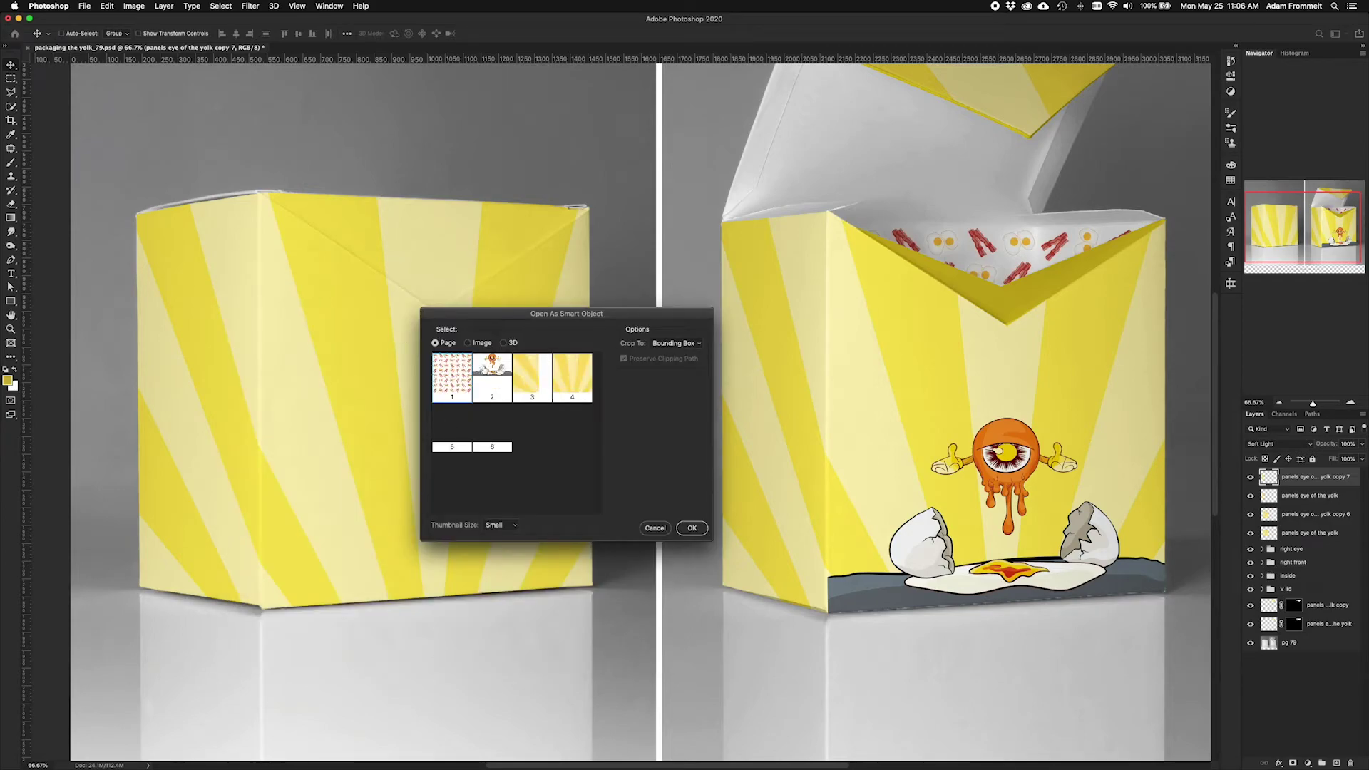
{"action": "left_click", "coordinate": [691, 527]}
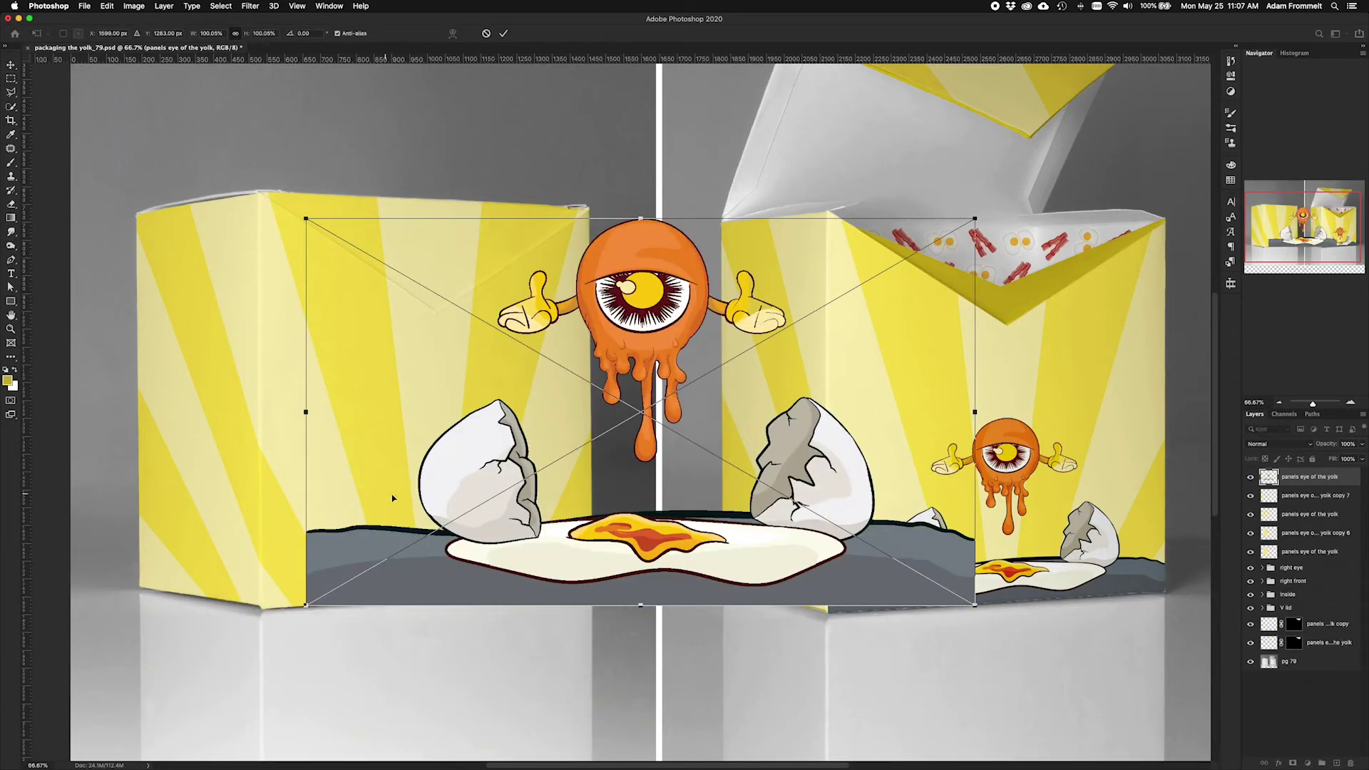
{"action": "left_click_drag", "start_coordinate": [487, 489], "coordinate": [457, 508]}
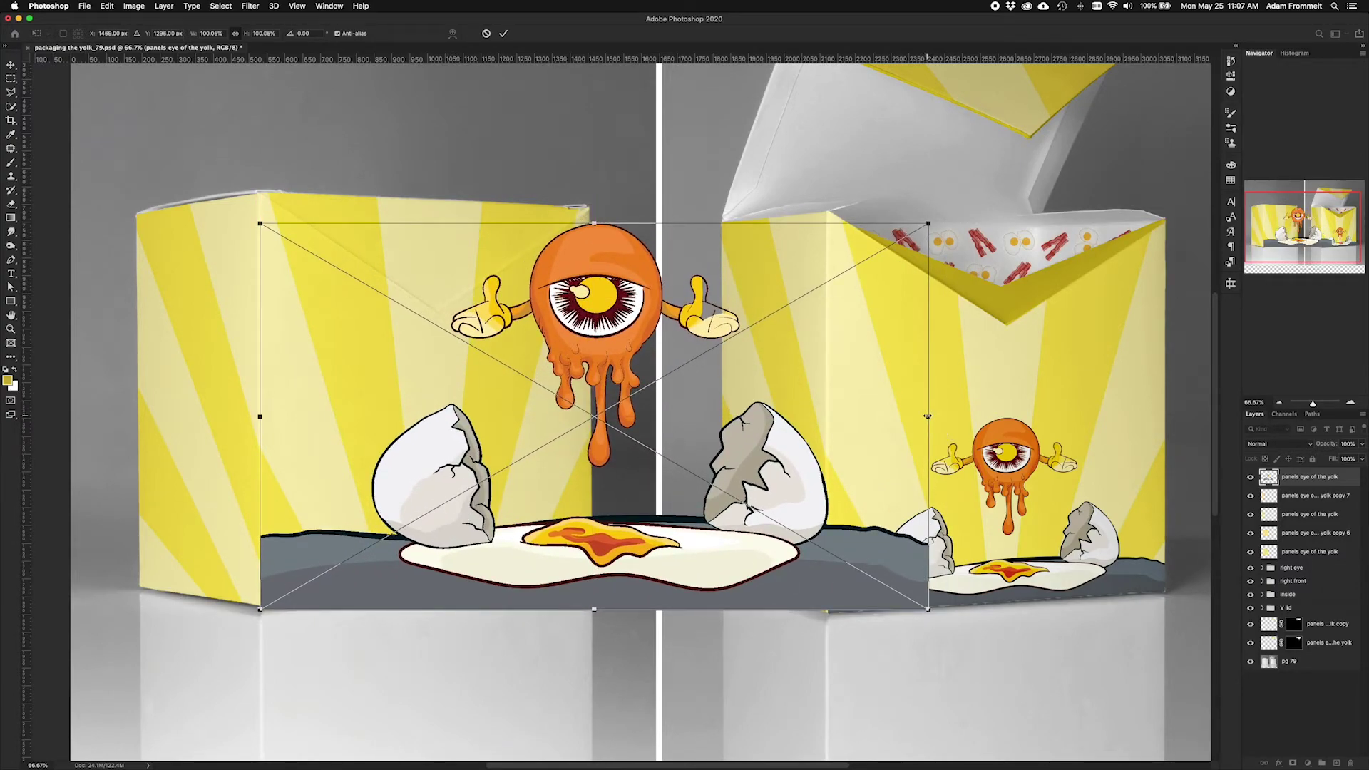
{"action": "left_click_drag", "start_coordinate": [929, 223], "coordinate": [535, 321]}
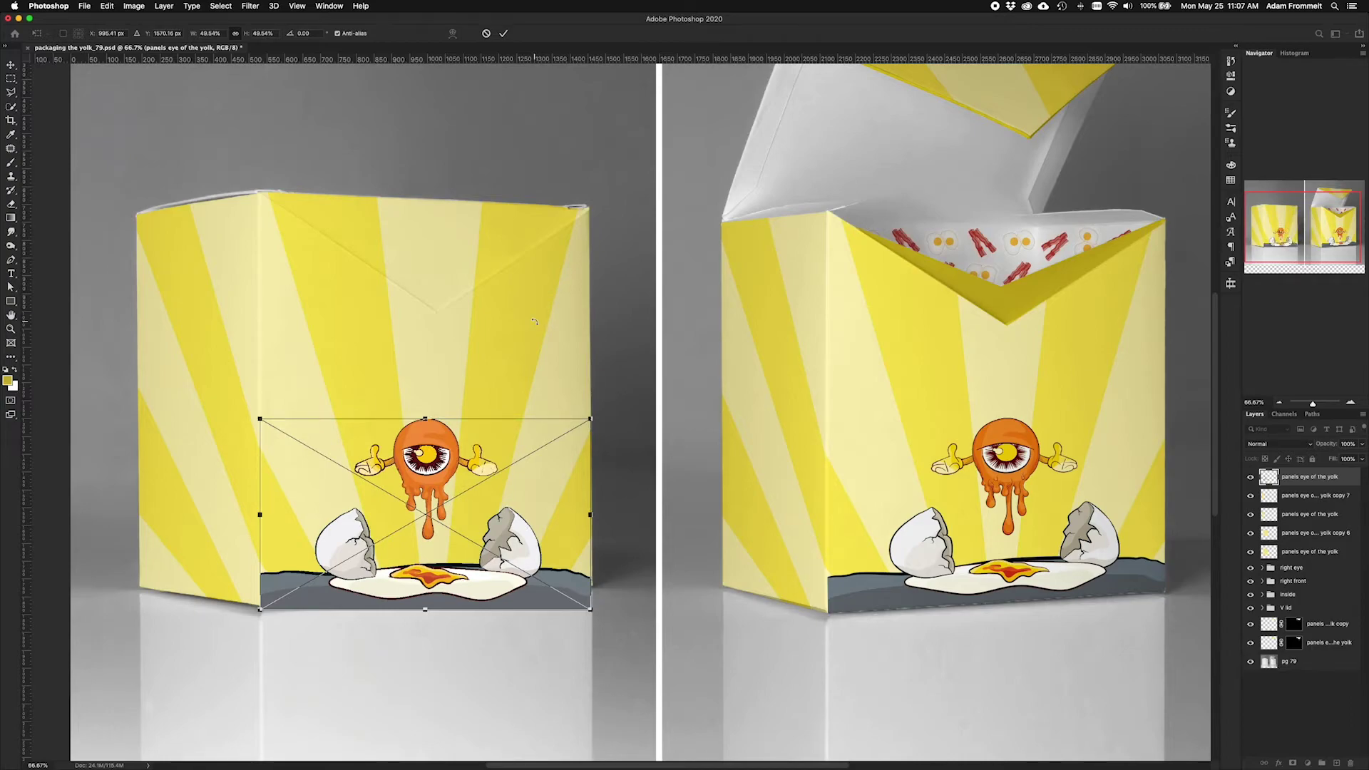
{"action": "key", "text": "Return"}
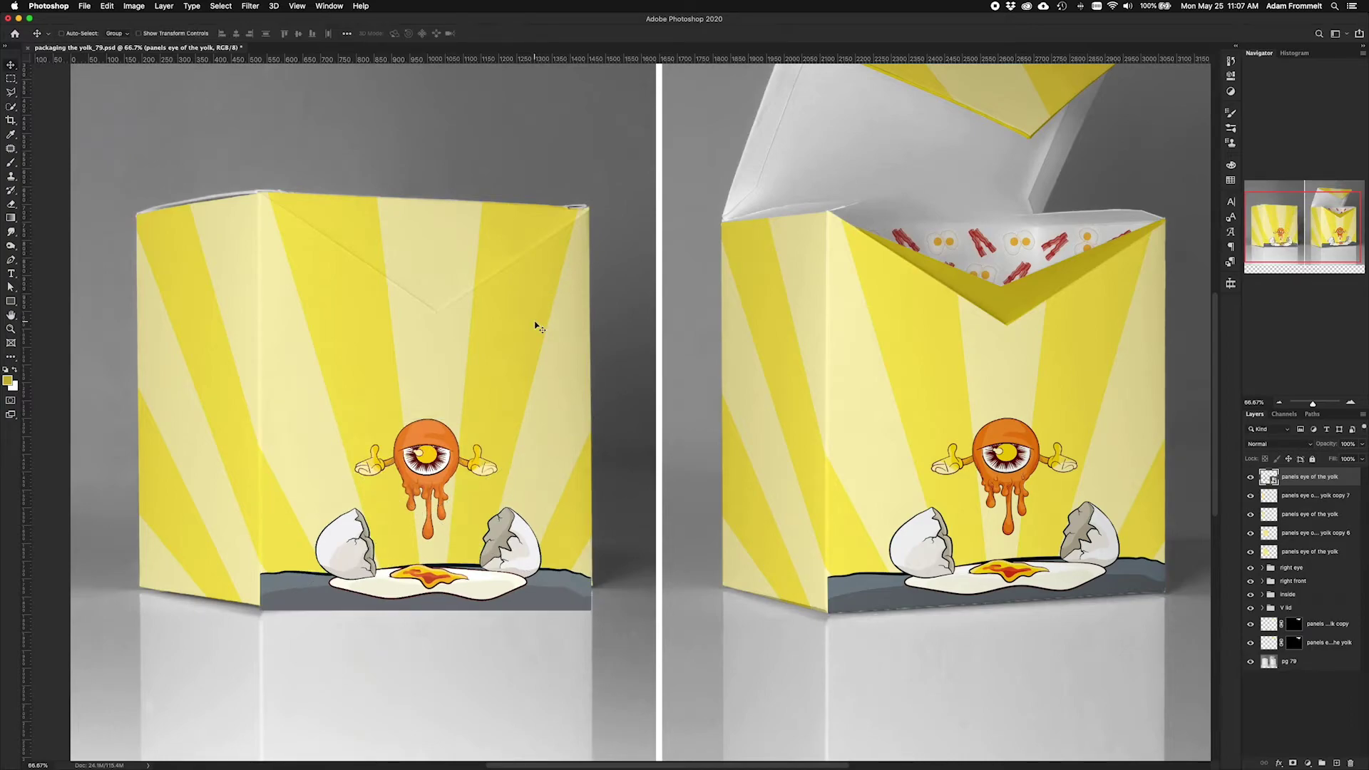
Rasterize the placed egg-eye character artwork layer
{"action": "left_click", "coordinate": [107, 6]}
{"action": "left_click", "coordinate": [136, 141]}
{"action": "right_click", "coordinate": [1294, 476]}
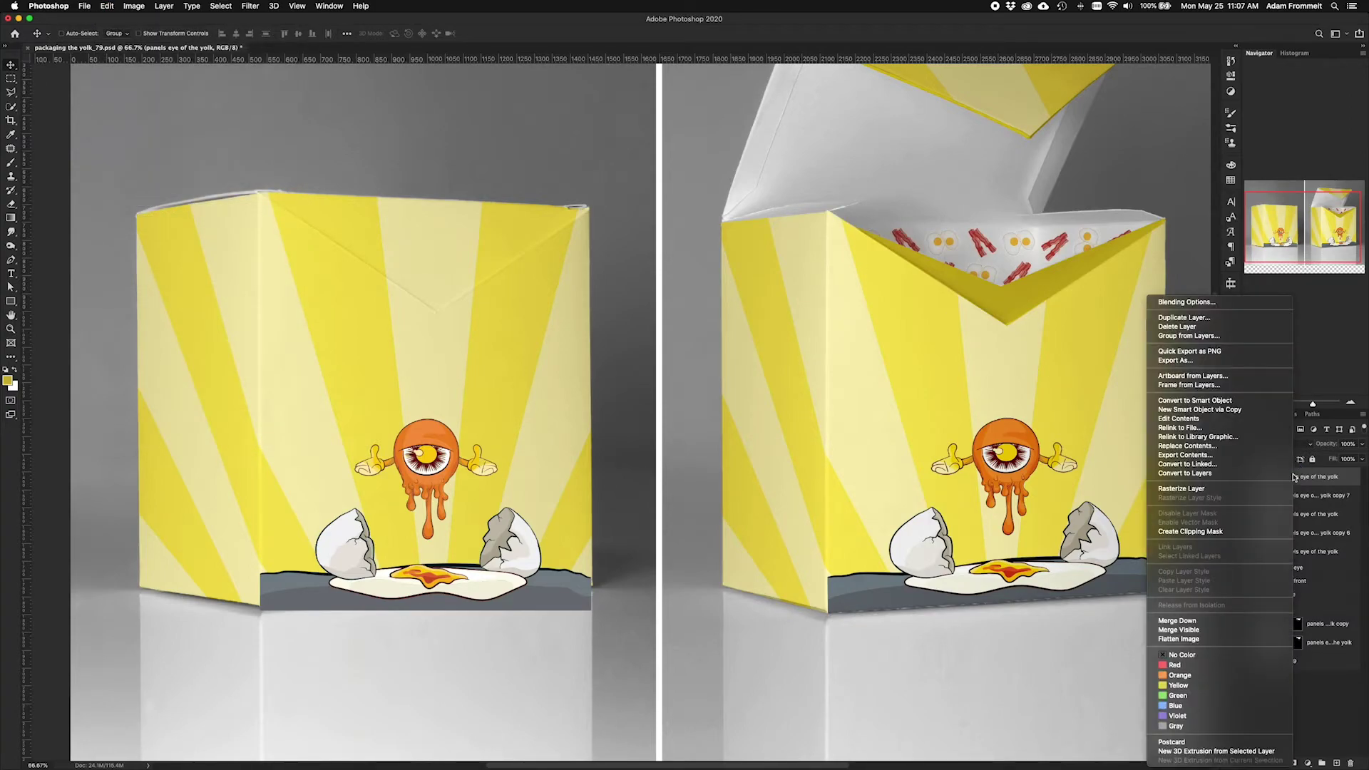
{"action": "left_click", "coordinate": [1228, 491]}
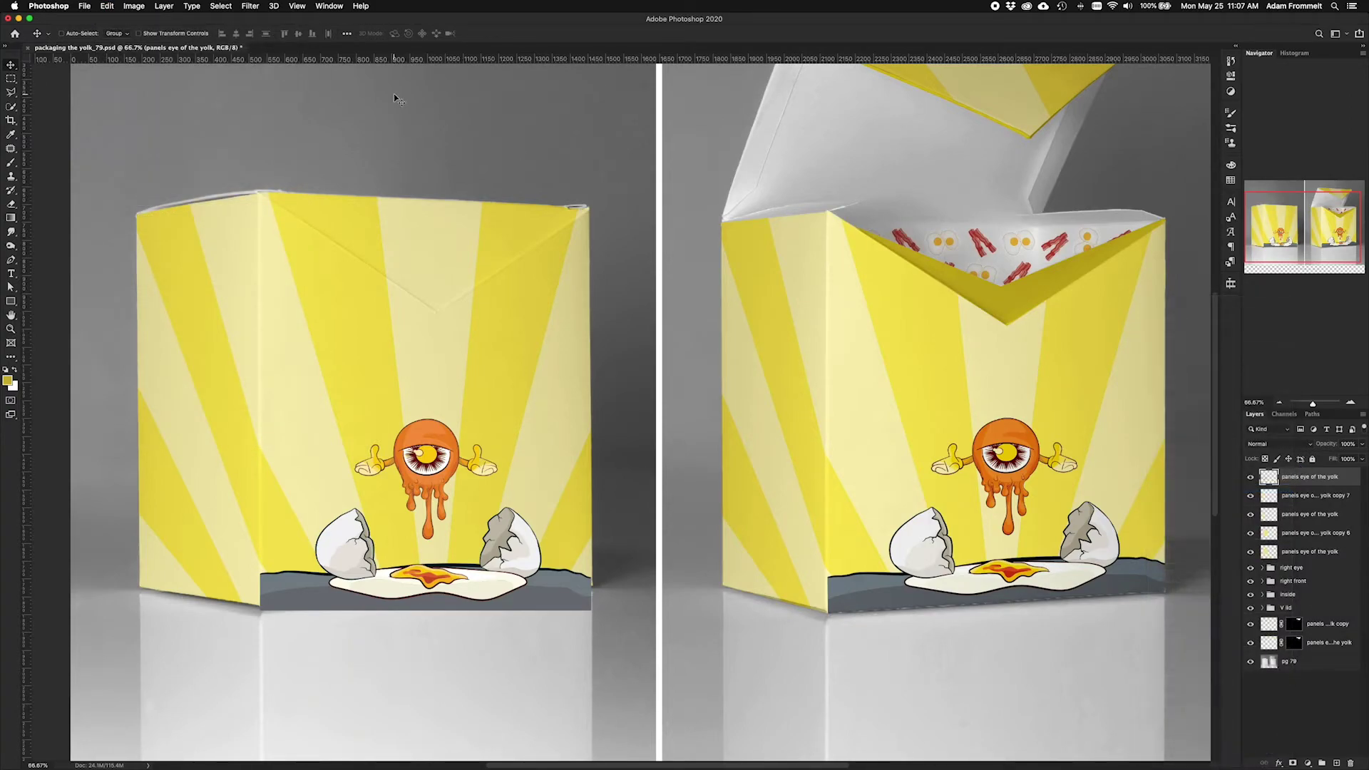
Distort the artwork's right-hand corners to follow the closed box front's angled perspective
{"action": "left_click", "coordinate": [109, 6]}
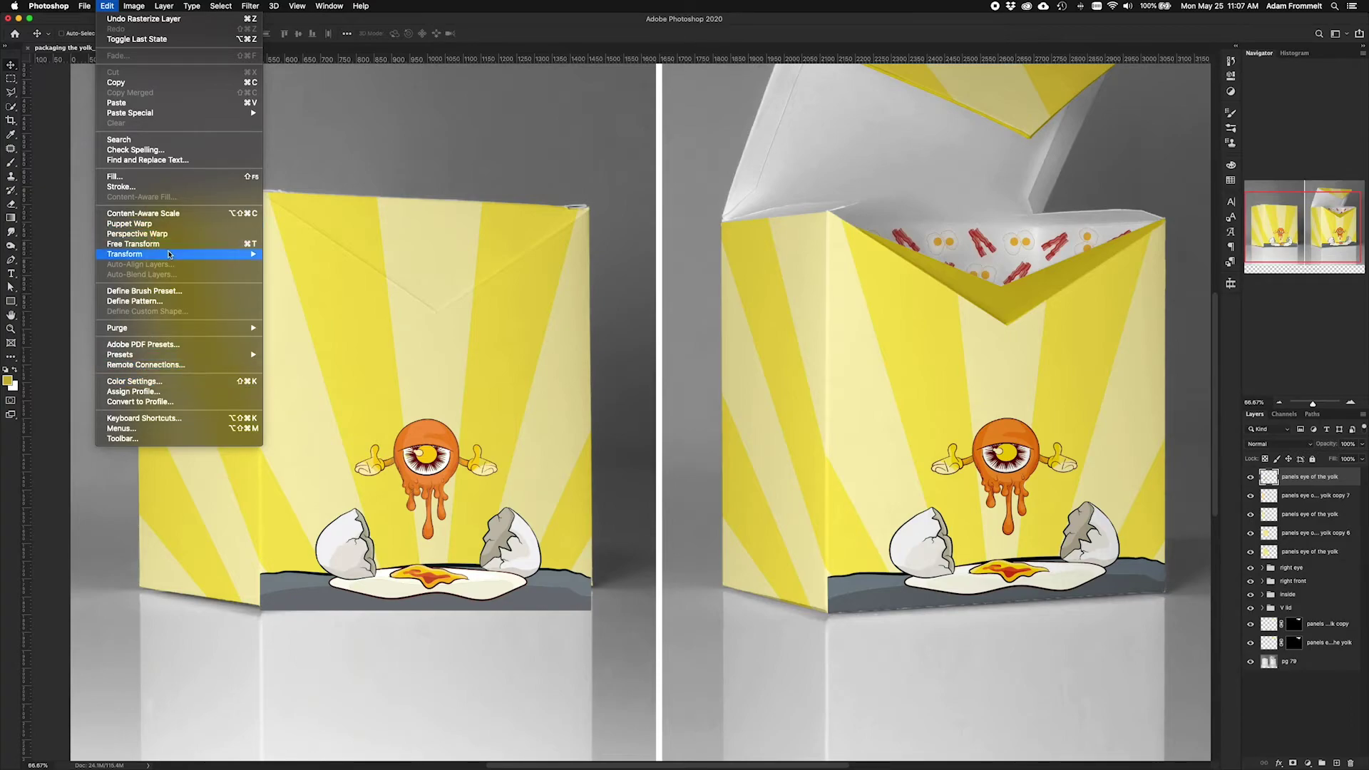
{"action": "mouse_move", "coordinate": [232, 257]}
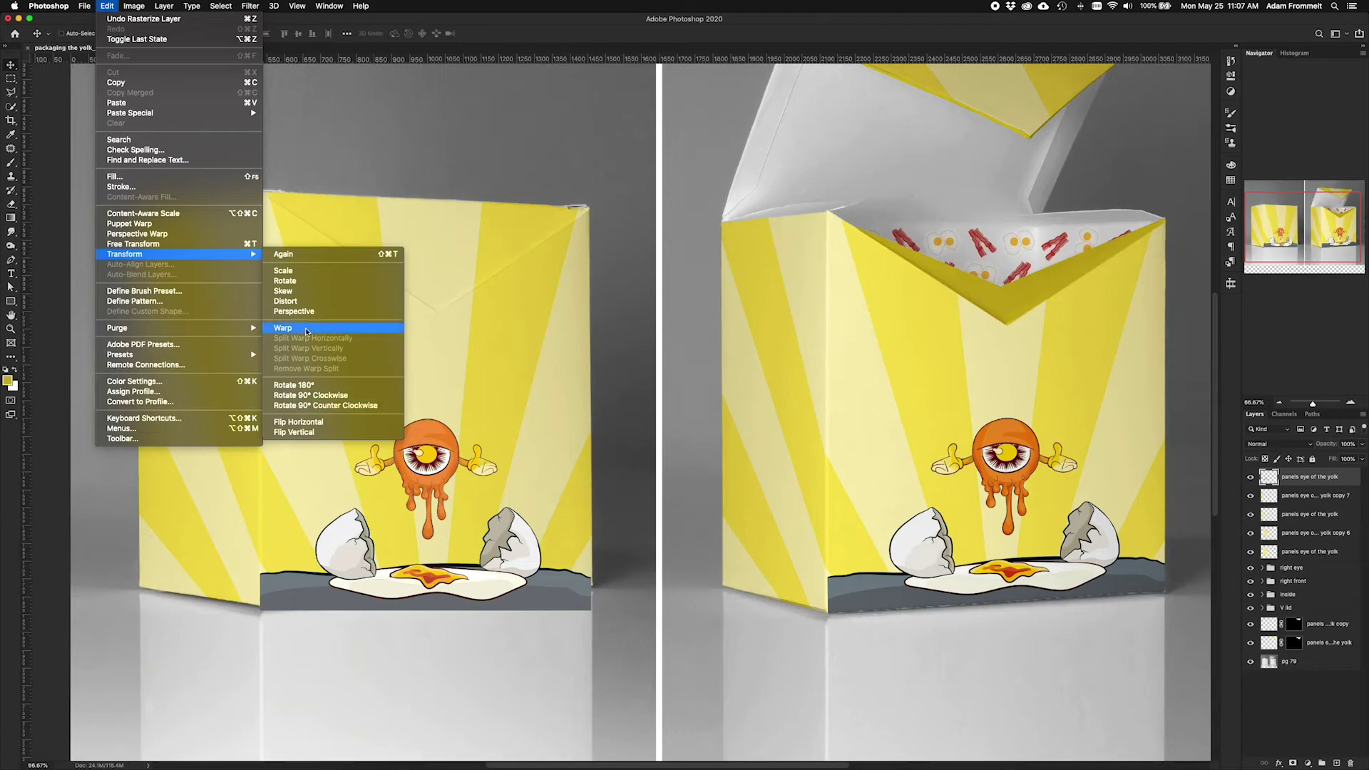
{"action": "left_click", "coordinate": [302, 303]}
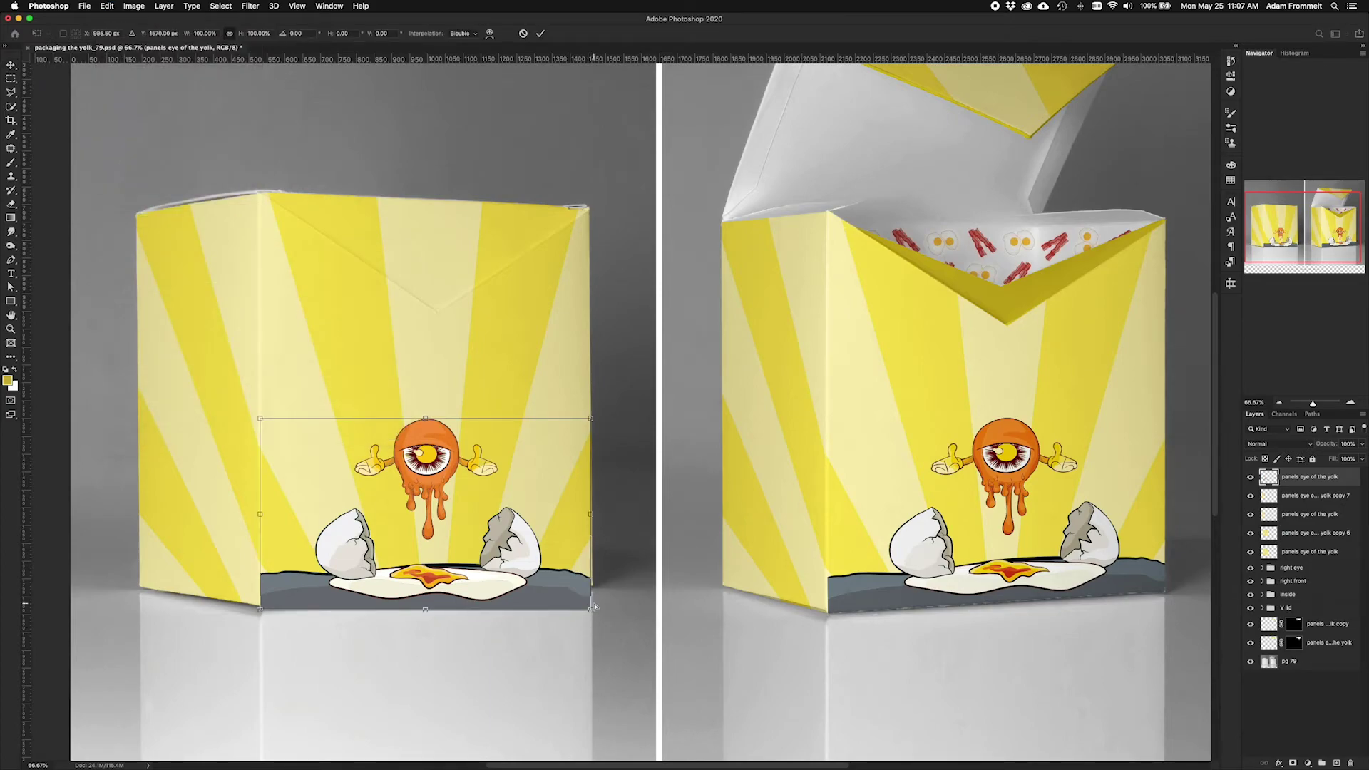
{"action": "left_click_drag", "start_coordinate": [591, 611], "coordinate": [592, 585]}
{"action": "left_click_drag", "start_coordinate": [590, 420], "coordinate": [591, 412]}
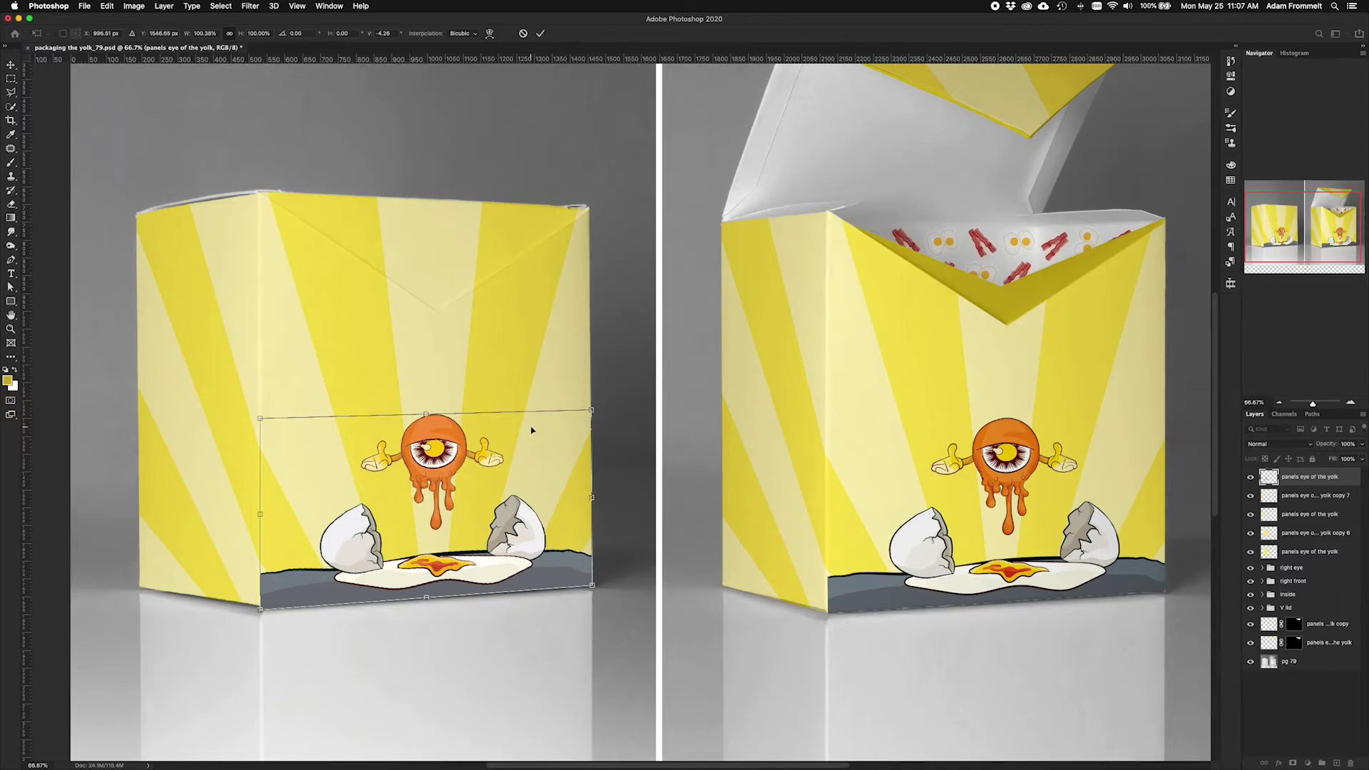
{"action": "key", "text": "Return"}
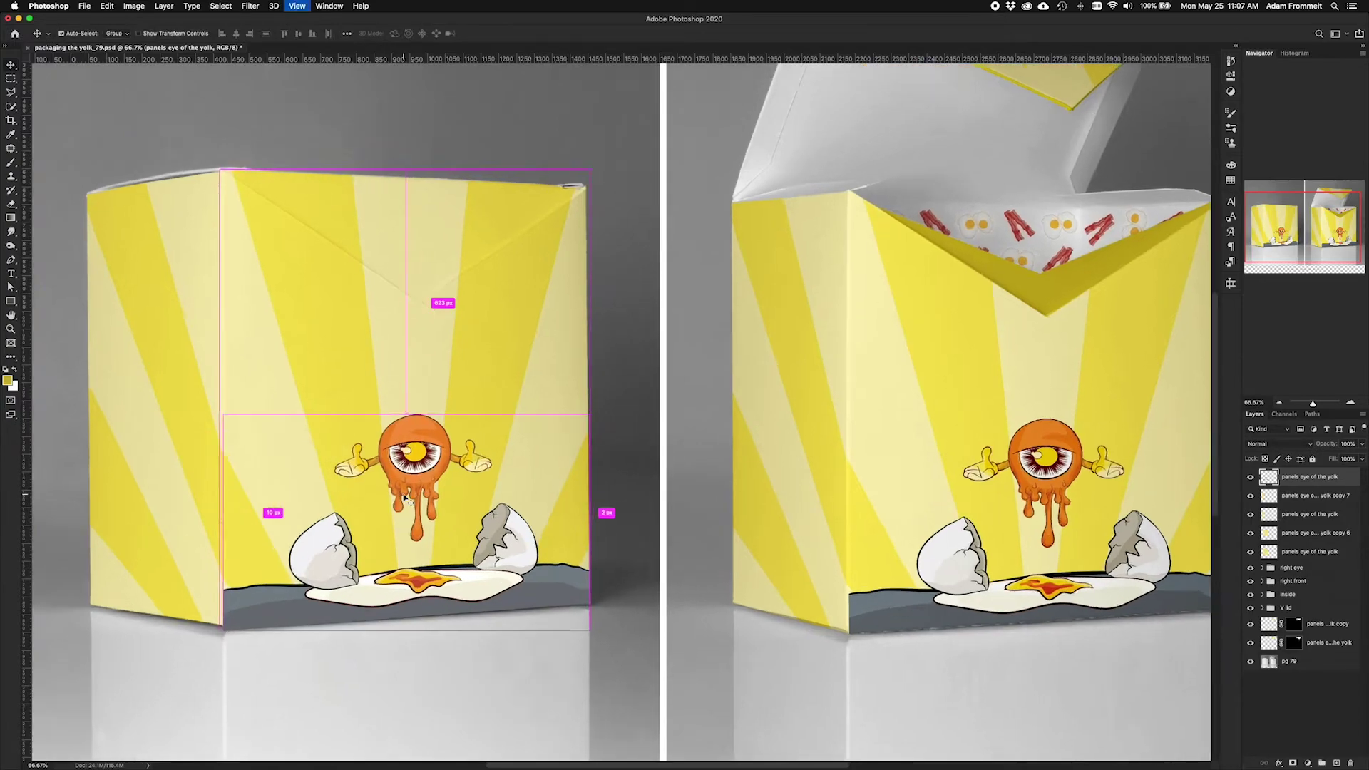
{"action": "key", "text": "super+equal"}
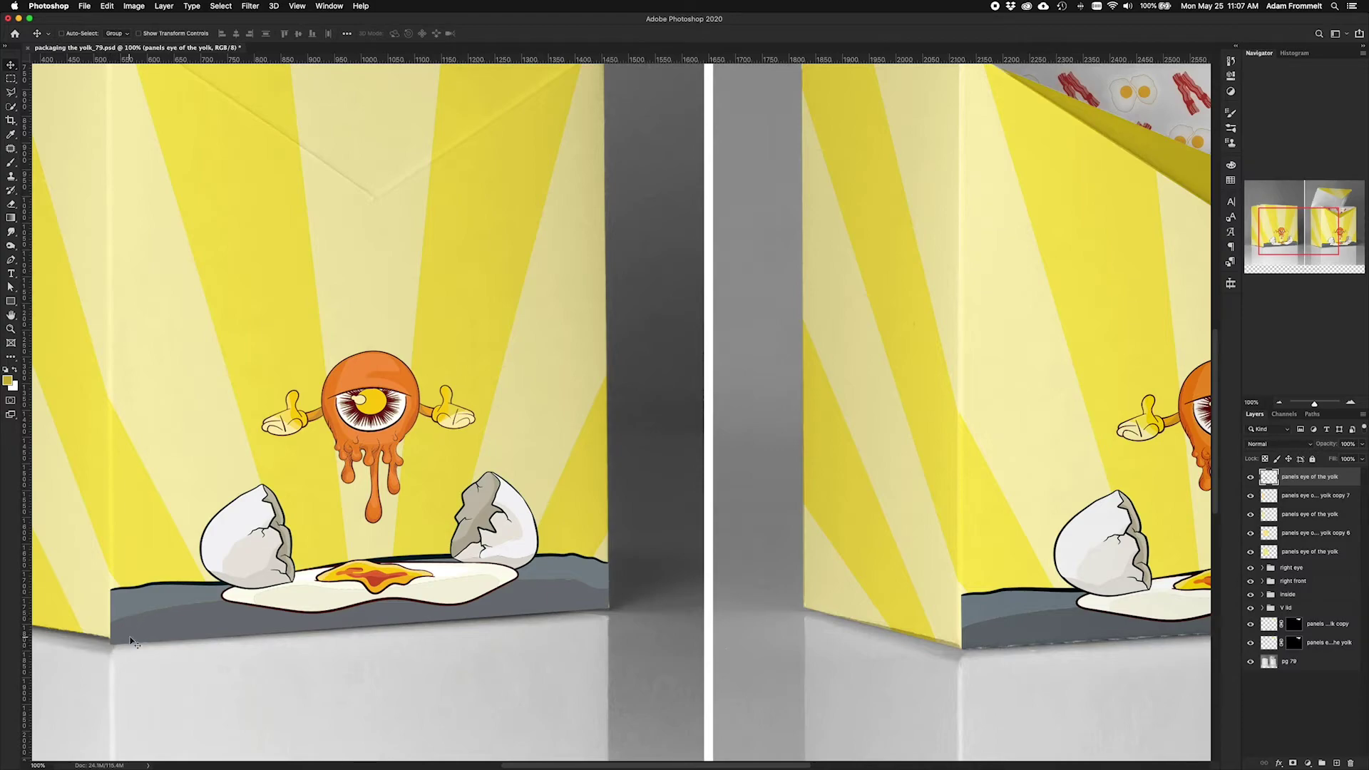
Distort the left box's artwork, nudging its bottom-left corner up to follow the panel edge
{"action": "left_click", "coordinate": [107, 6]}
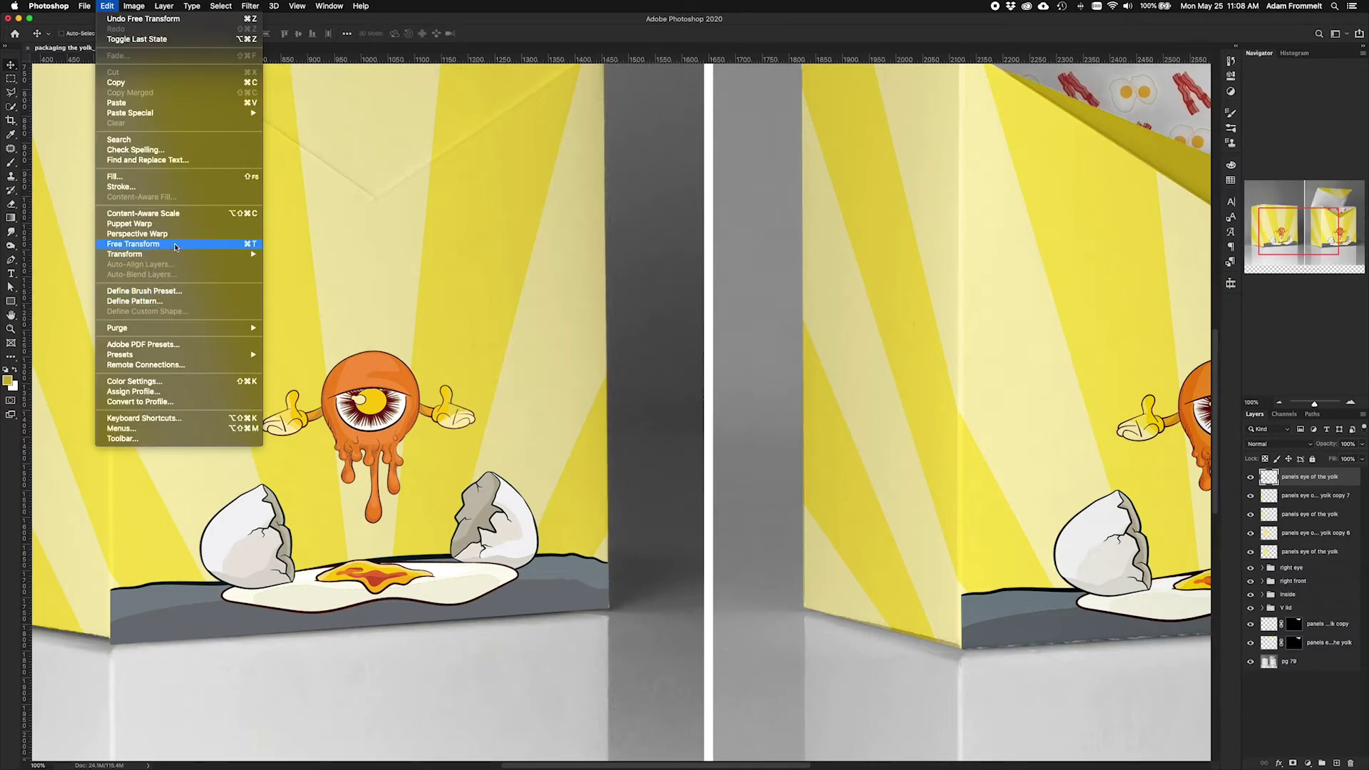
{"action": "mouse_move", "coordinate": [236, 255]}
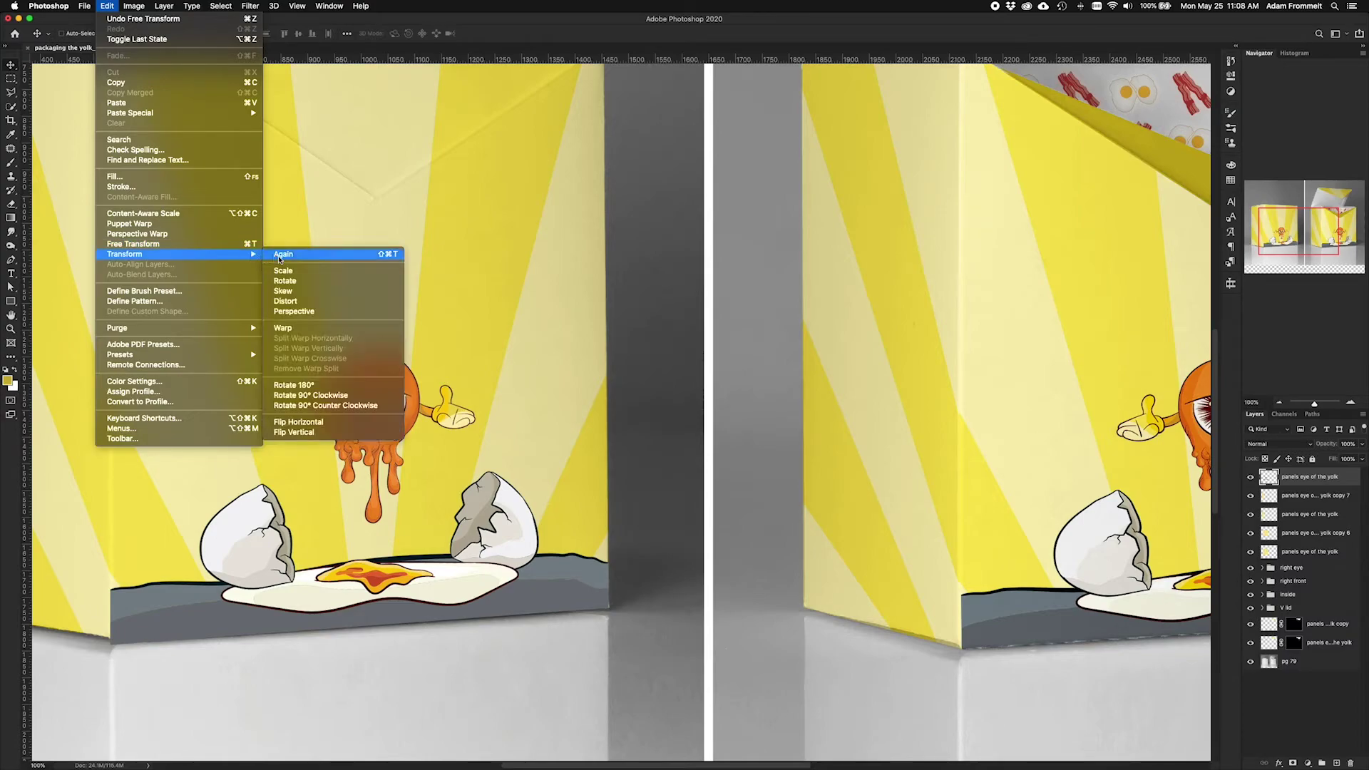
{"action": "left_click", "coordinate": [284, 307]}
{"action": "left_click_drag", "start_coordinate": [110, 645], "coordinate": [111, 644]}
{"action": "key", "text": "Return"}
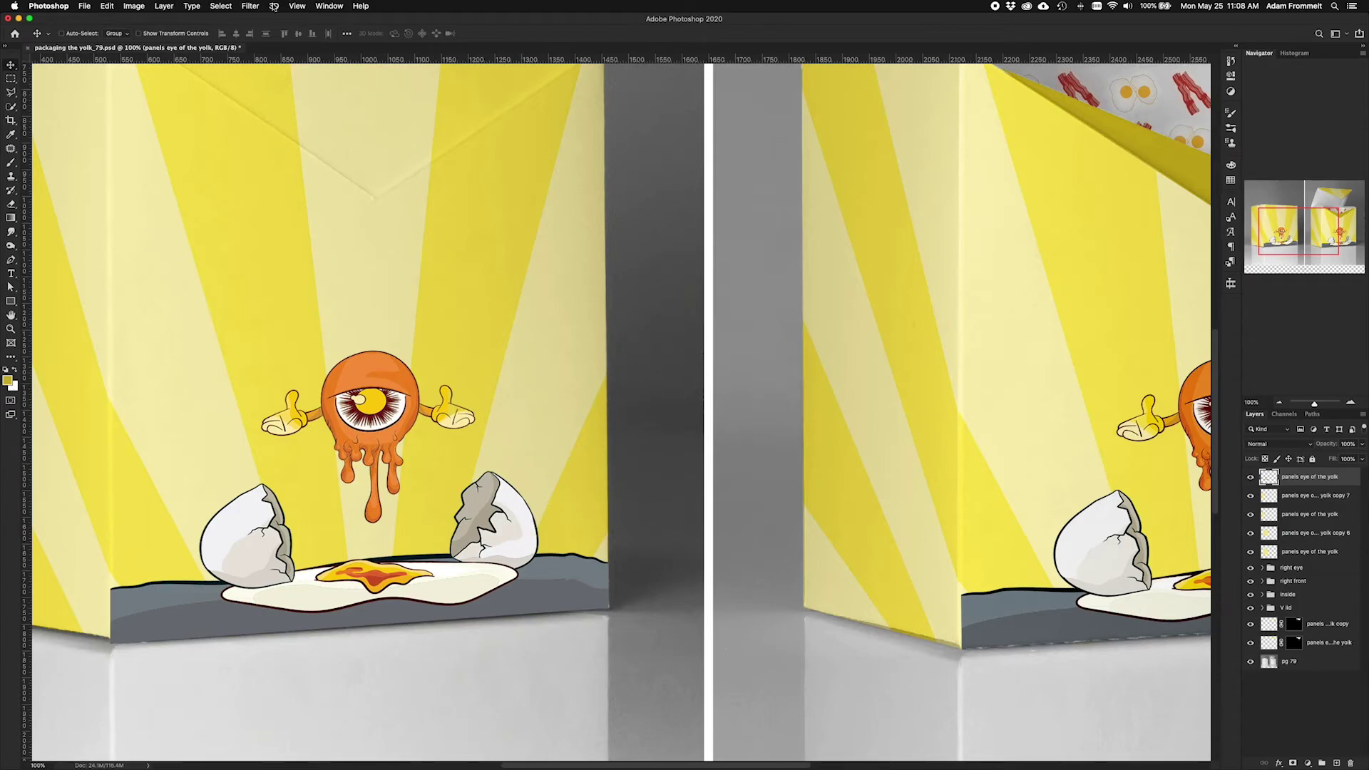
Load the 'left front + side' selection and use Dissolve mode to check the artwork's edges
{"action": "left_click", "coordinate": [226, 7]}
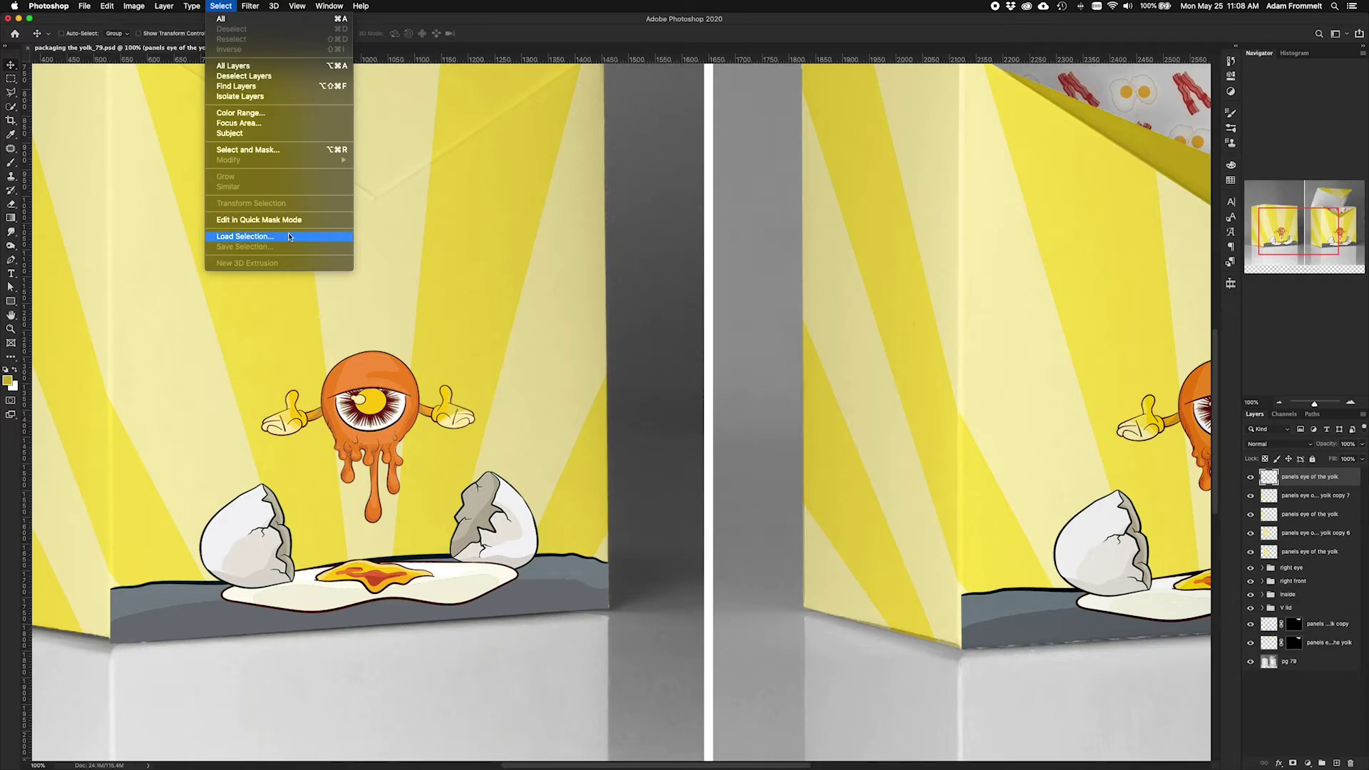
{"action": "left_click", "coordinate": [289, 236]}
{"action": "left_click", "coordinate": [671, 219]}
{"action": "left_click", "coordinate": [658, 262]}
{"action": "left_click", "coordinate": [786, 195]}
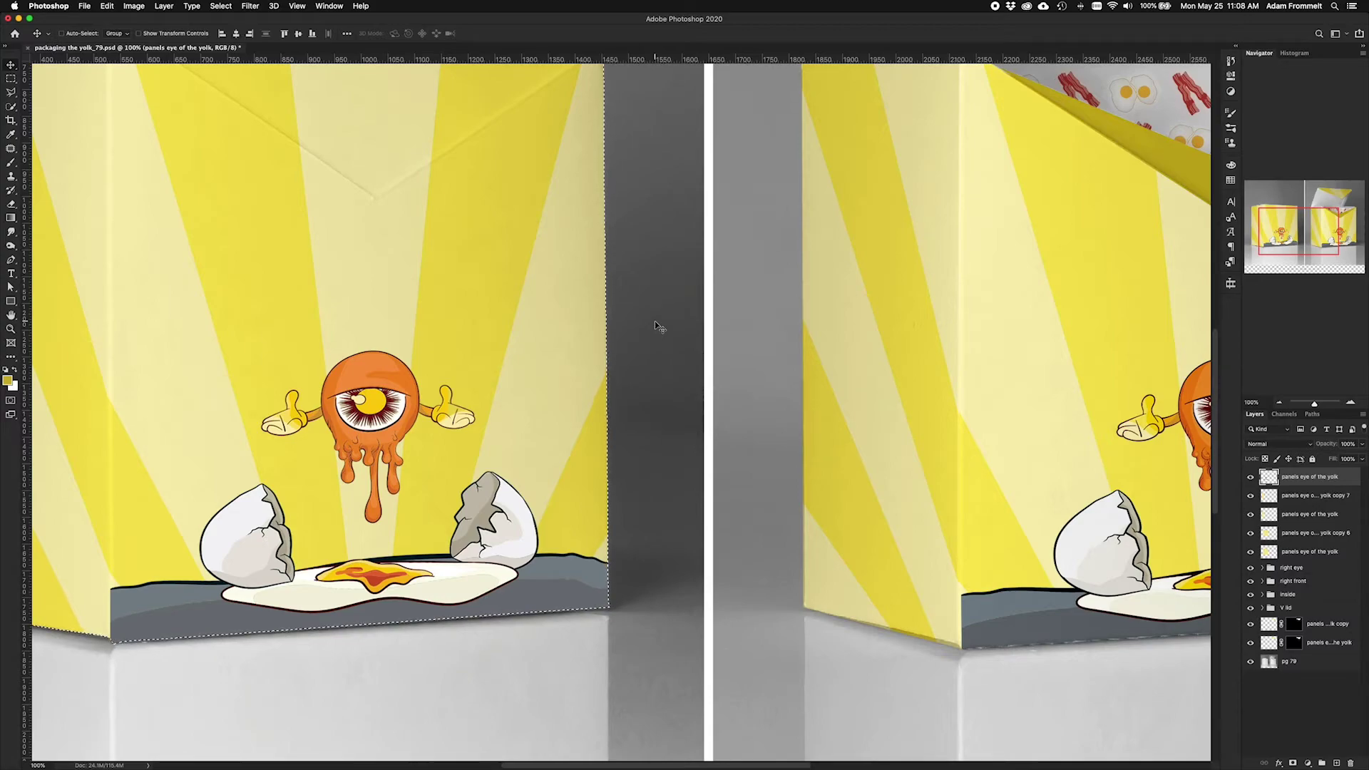
{"action": "key", "text": "shift+alt+i"}
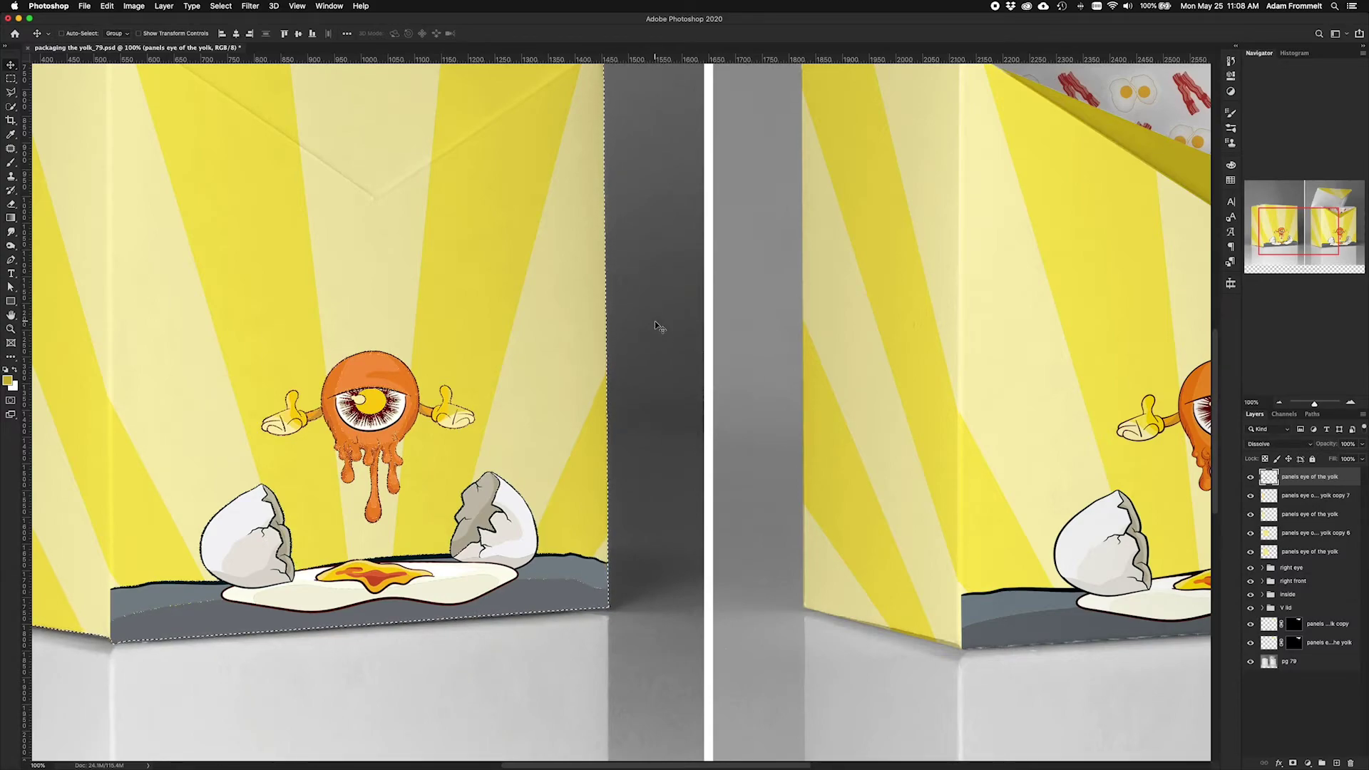
{"action": "key", "text": "Delete"}
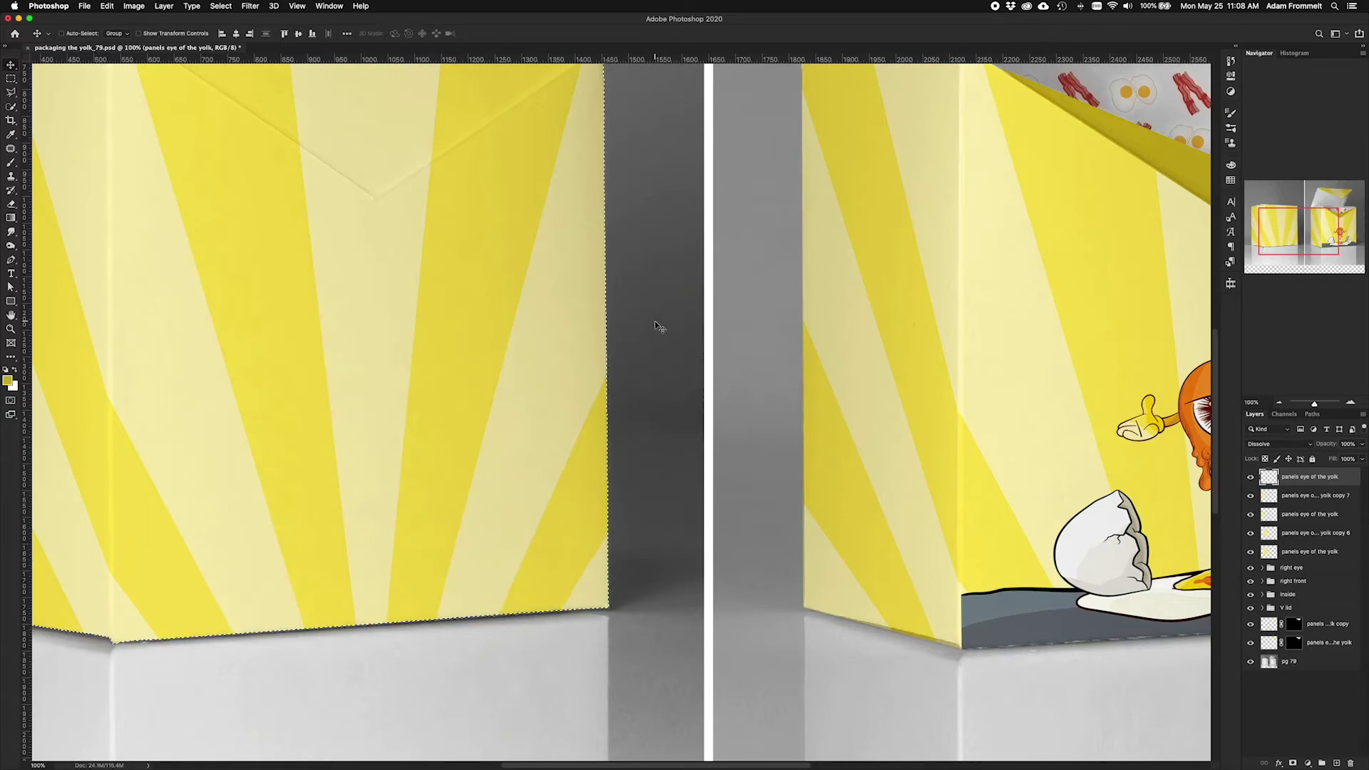
{"action": "key", "text": "super+z"}
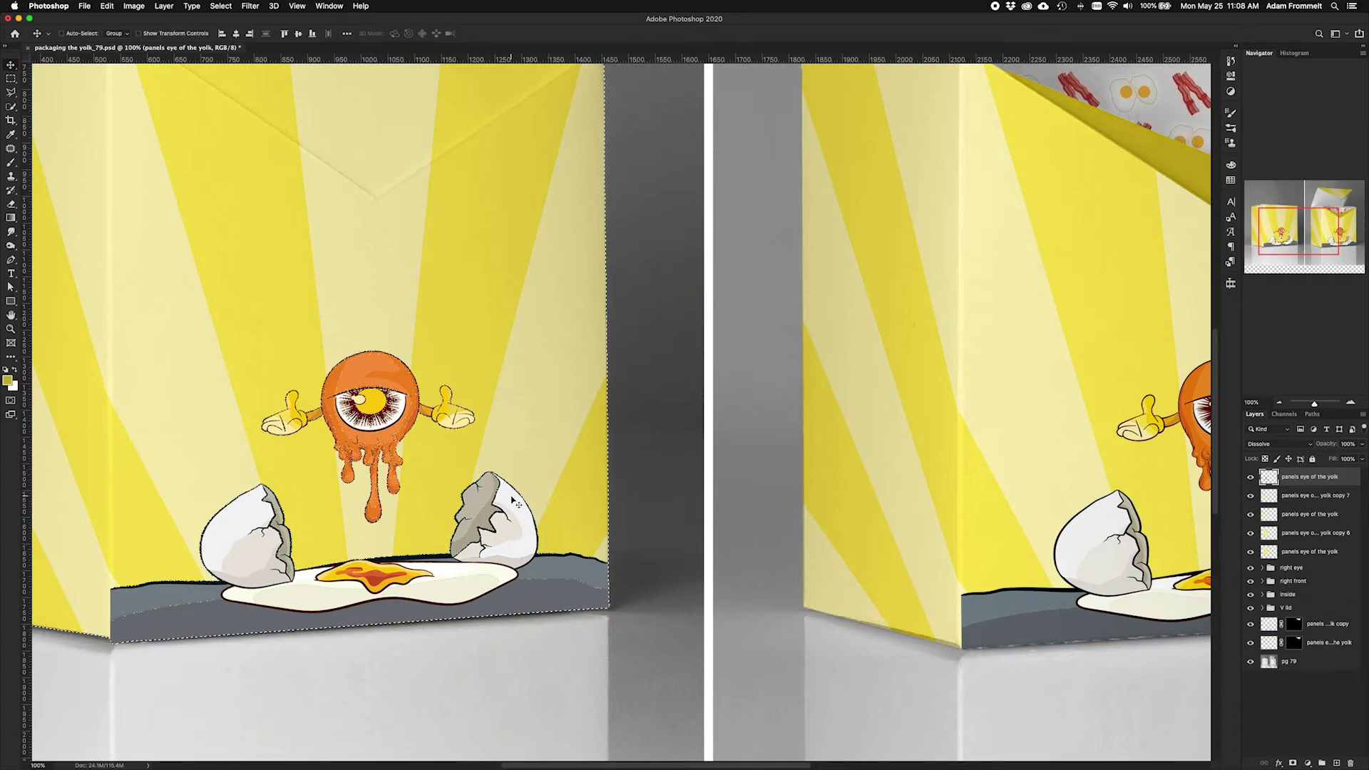
{"action": "key", "text": "super+d"}
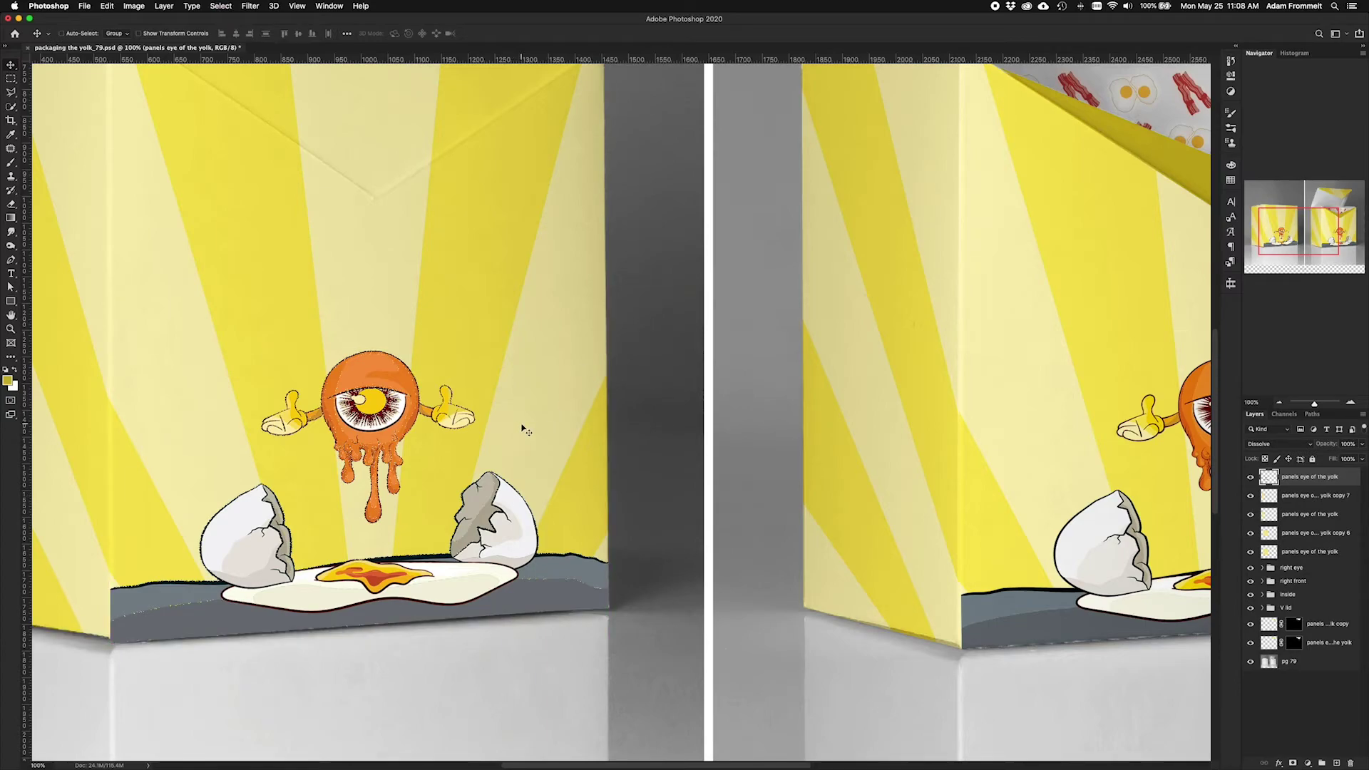
{"action": "key", "text": "super+minus"}
{"action": "key", "text": "super+minus"}
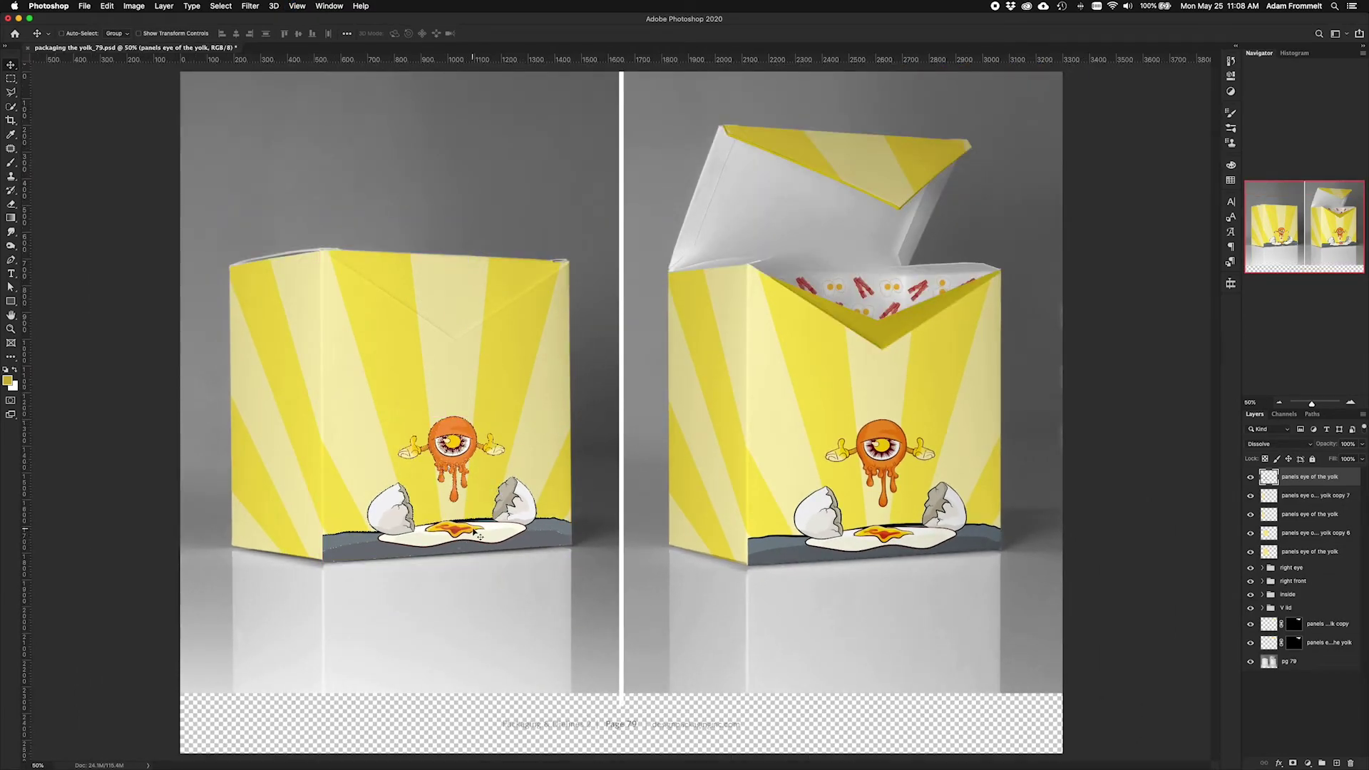
Check the artwork layer's outline selection and keep its blend mode at Normal
{"action": "key", "text": "super+shift+d"}
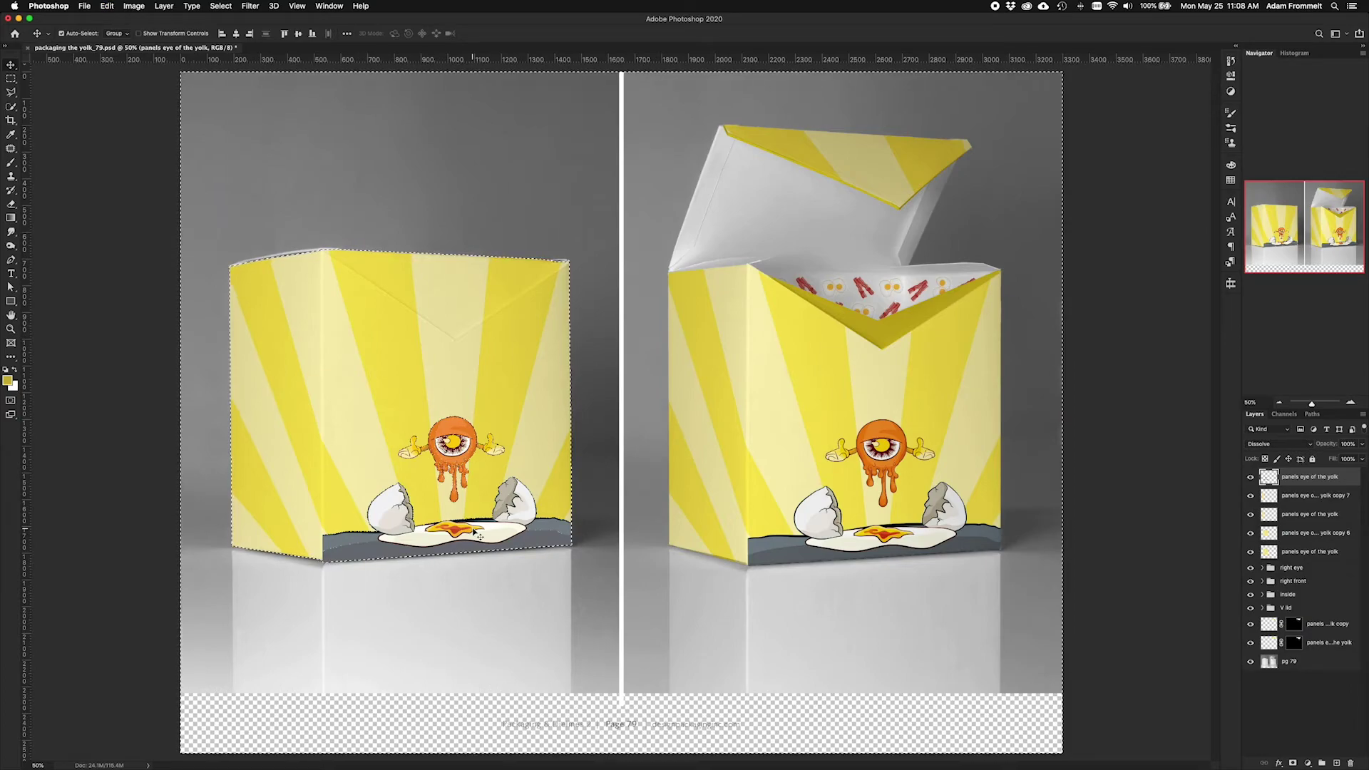
{"action": "key", "text": "shift+minus"}
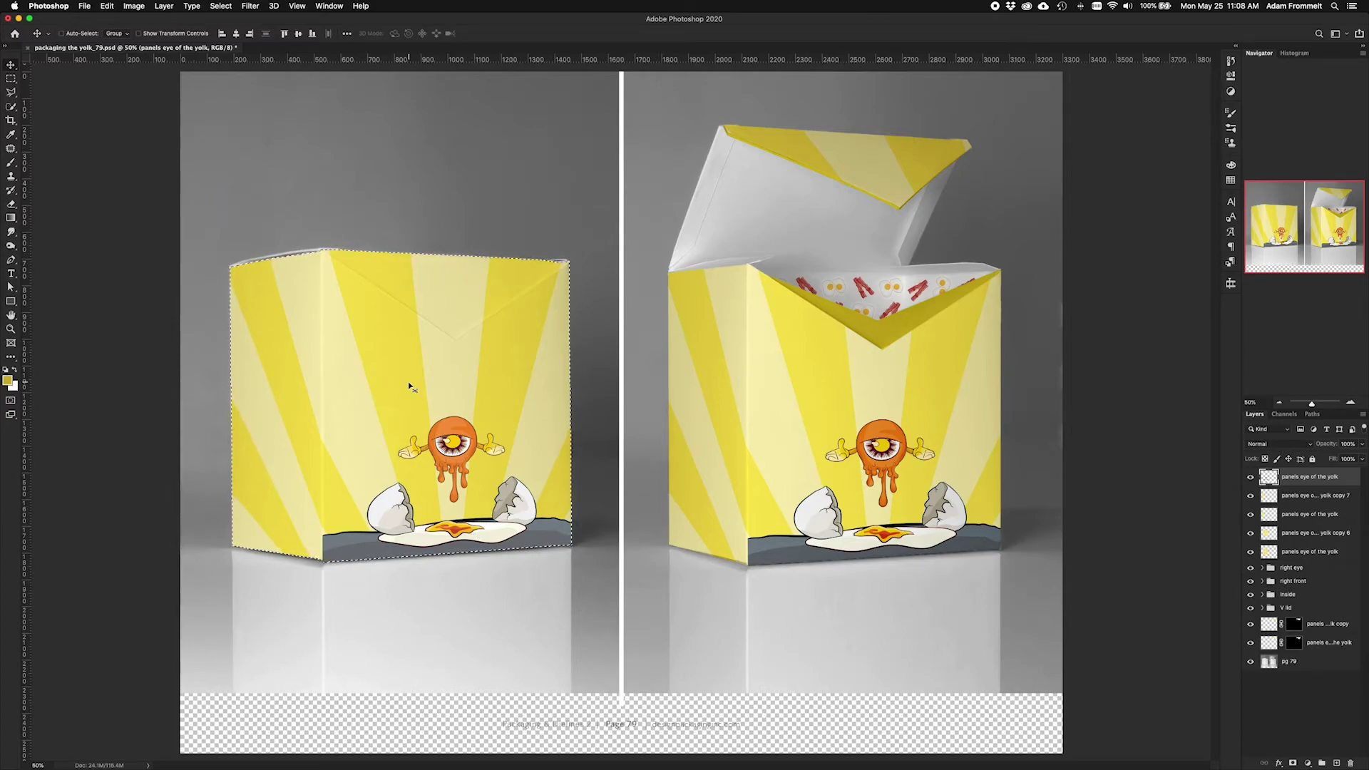
{"action": "key", "text": "super+shift+i"}
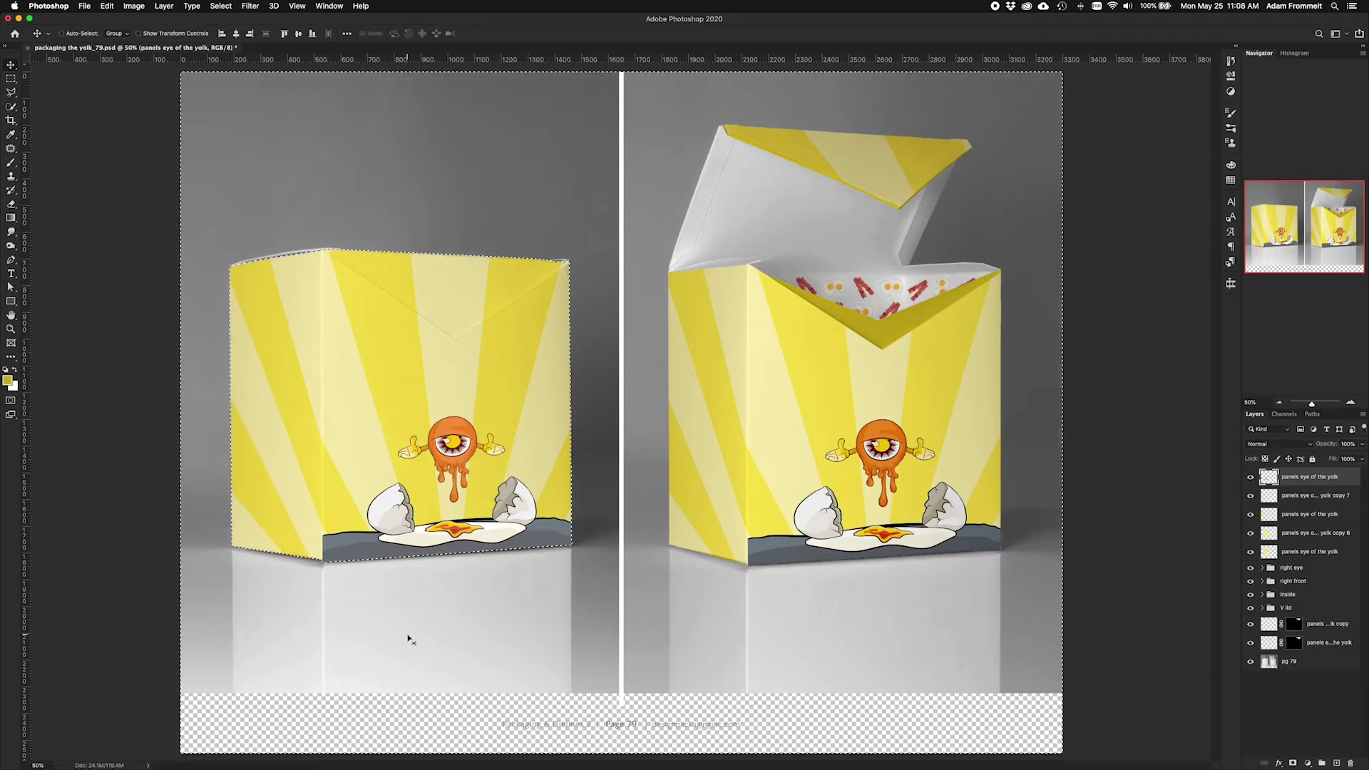
{"action": "key", "text": "super+d"}
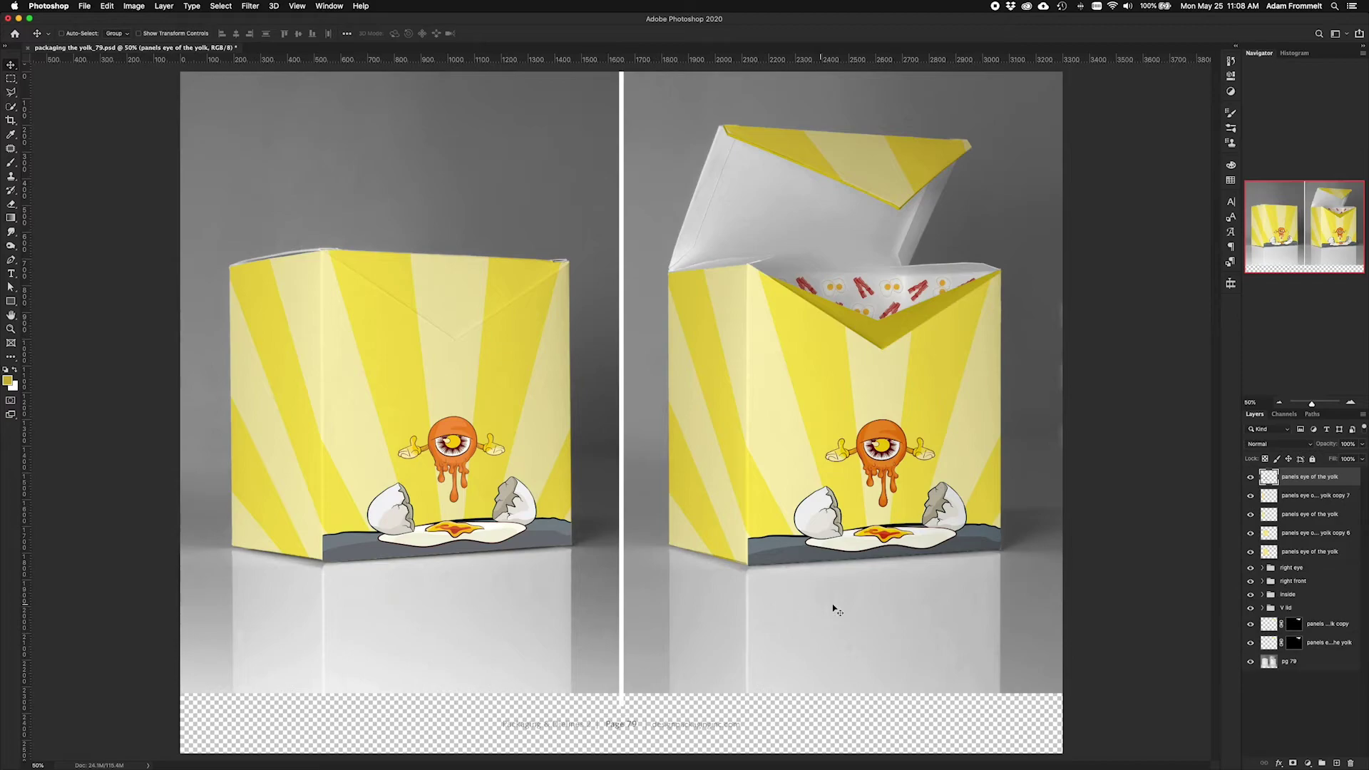
{"action": "left_click", "coordinate": [1266, 445]}
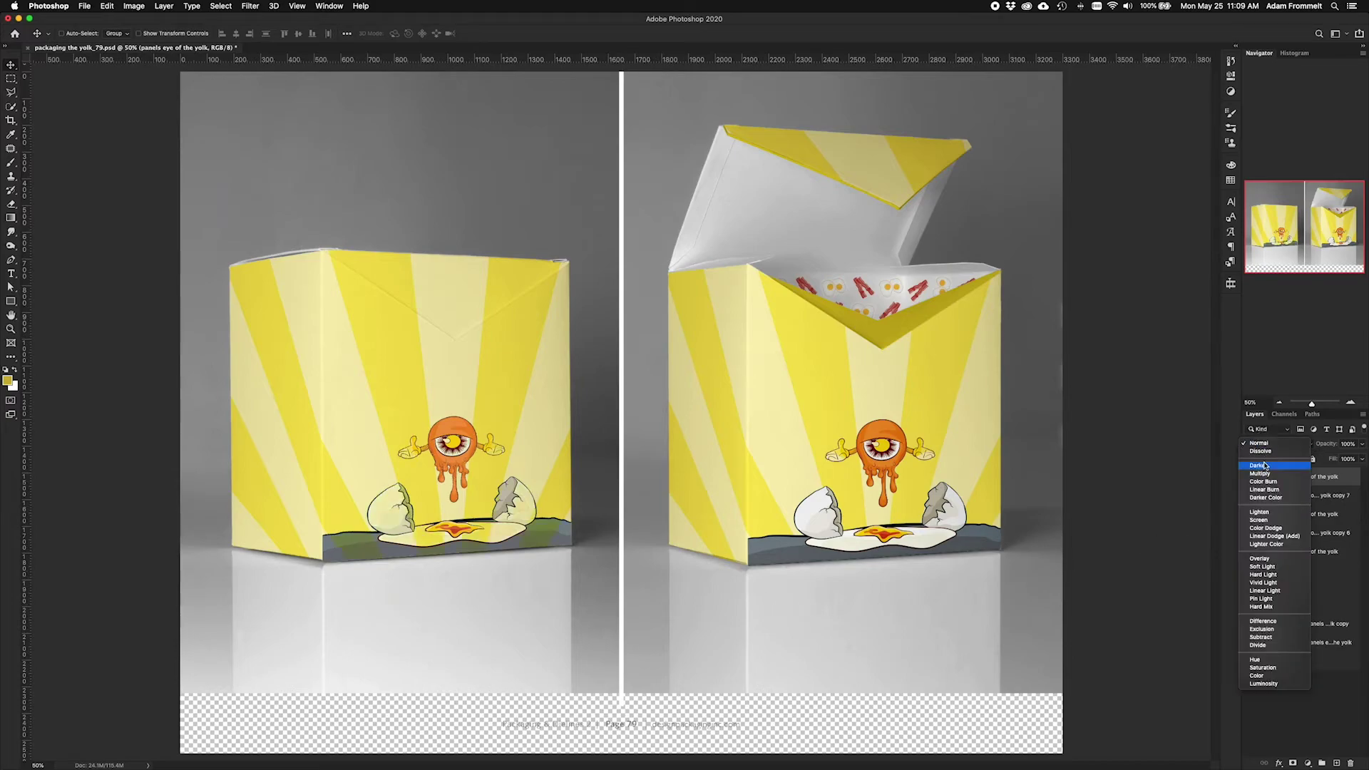
{"action": "left_click", "coordinate": [1123, 487]}
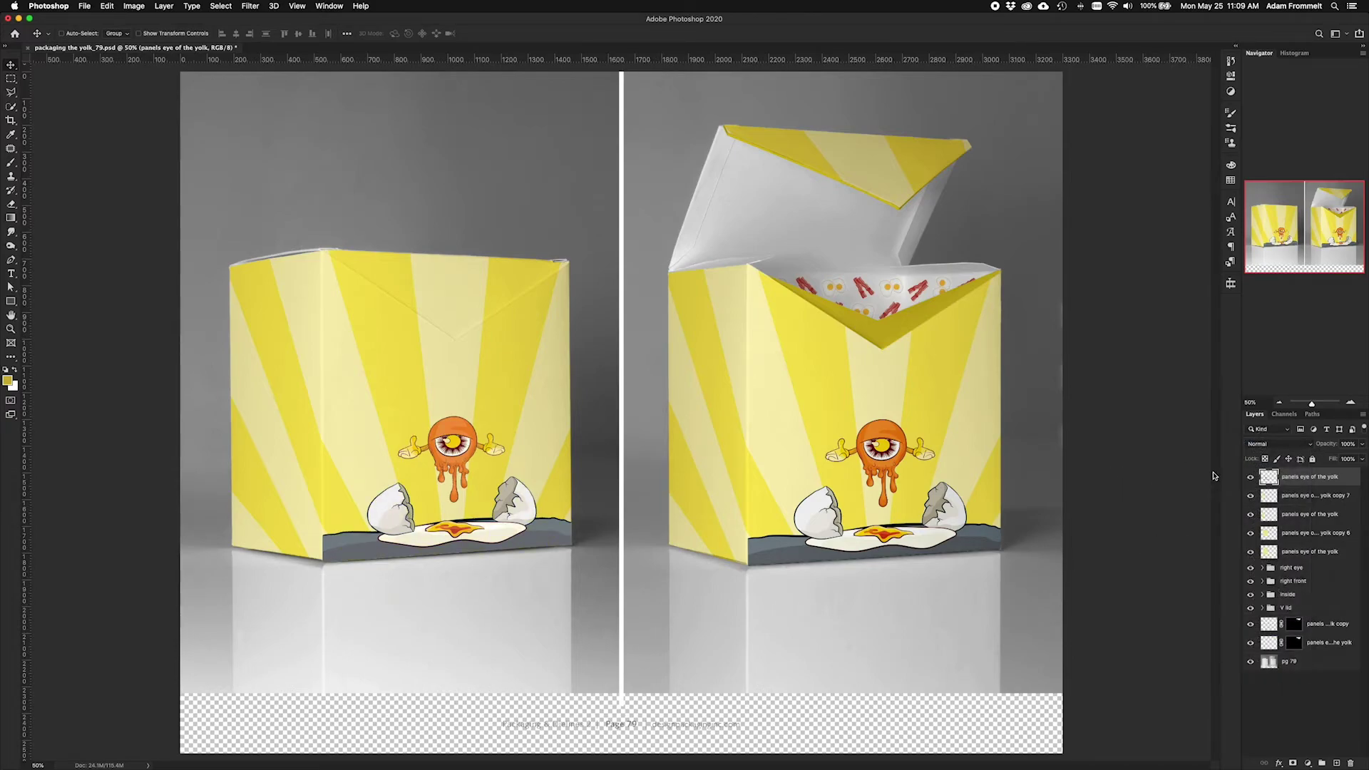
Set the artwork layer to Multiply and stack a Soft Light duplicate above it
{"action": "left_click", "coordinate": [1285, 445]}
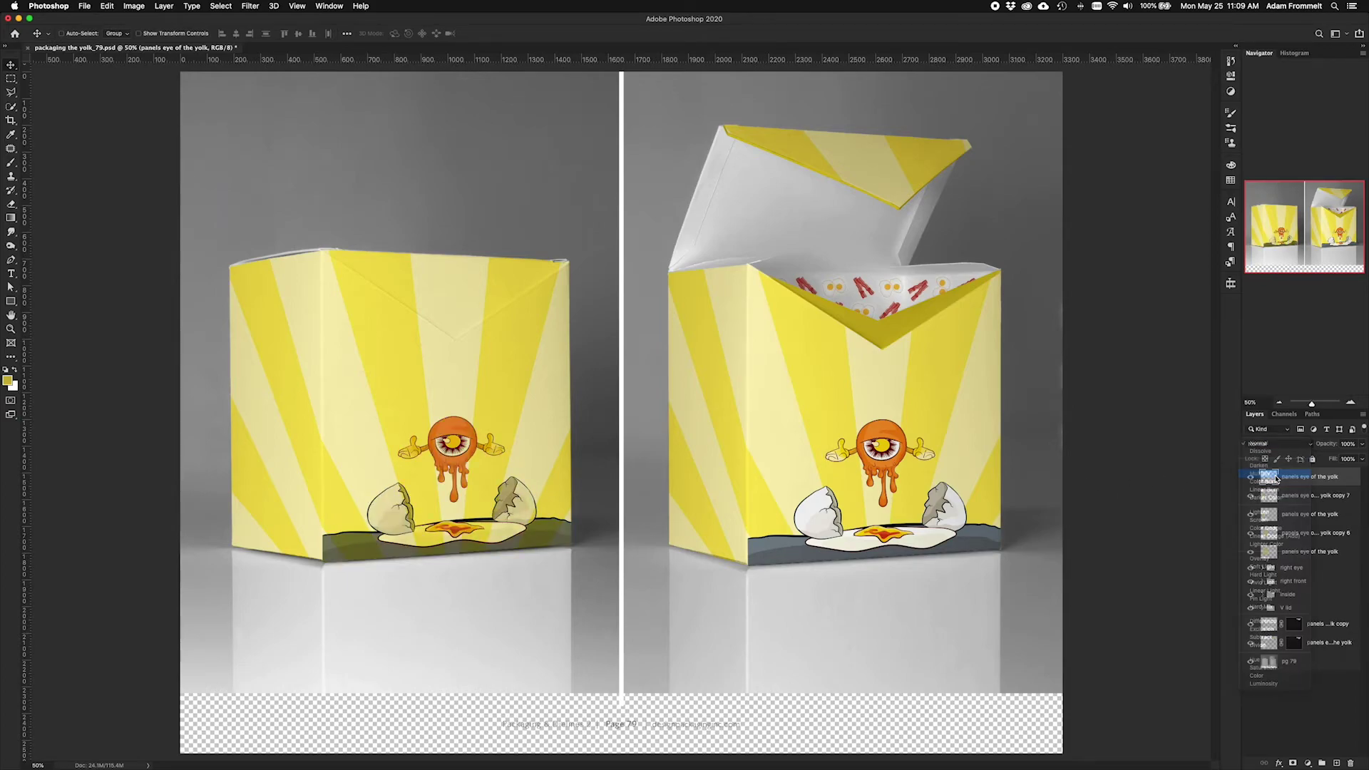
{"action": "left_click", "coordinate": [1275, 478]}
{"action": "left_click_drag", "start_coordinate": [1313, 481], "coordinate": [1337, 763]}
{"action": "left_click", "coordinate": [1272, 444]}
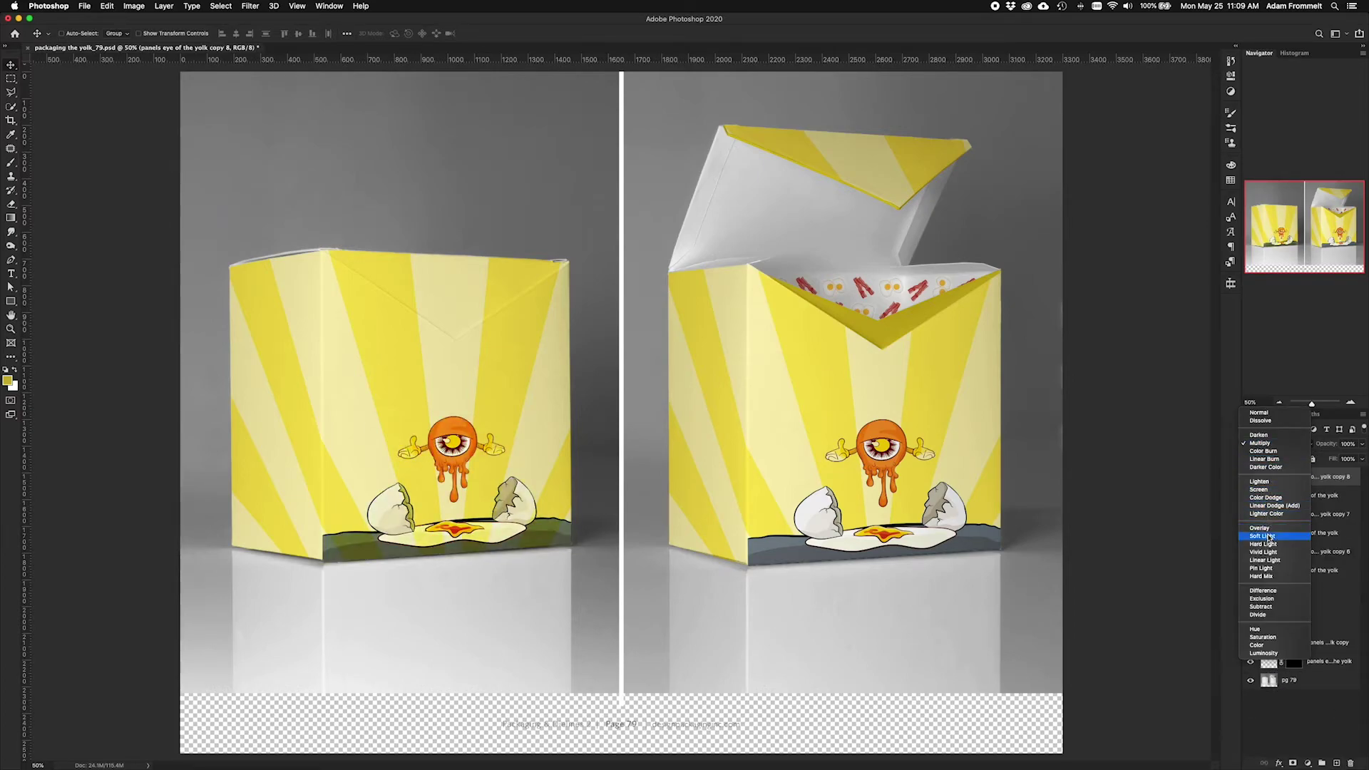
{"action": "left_click", "coordinate": [1269, 538]}
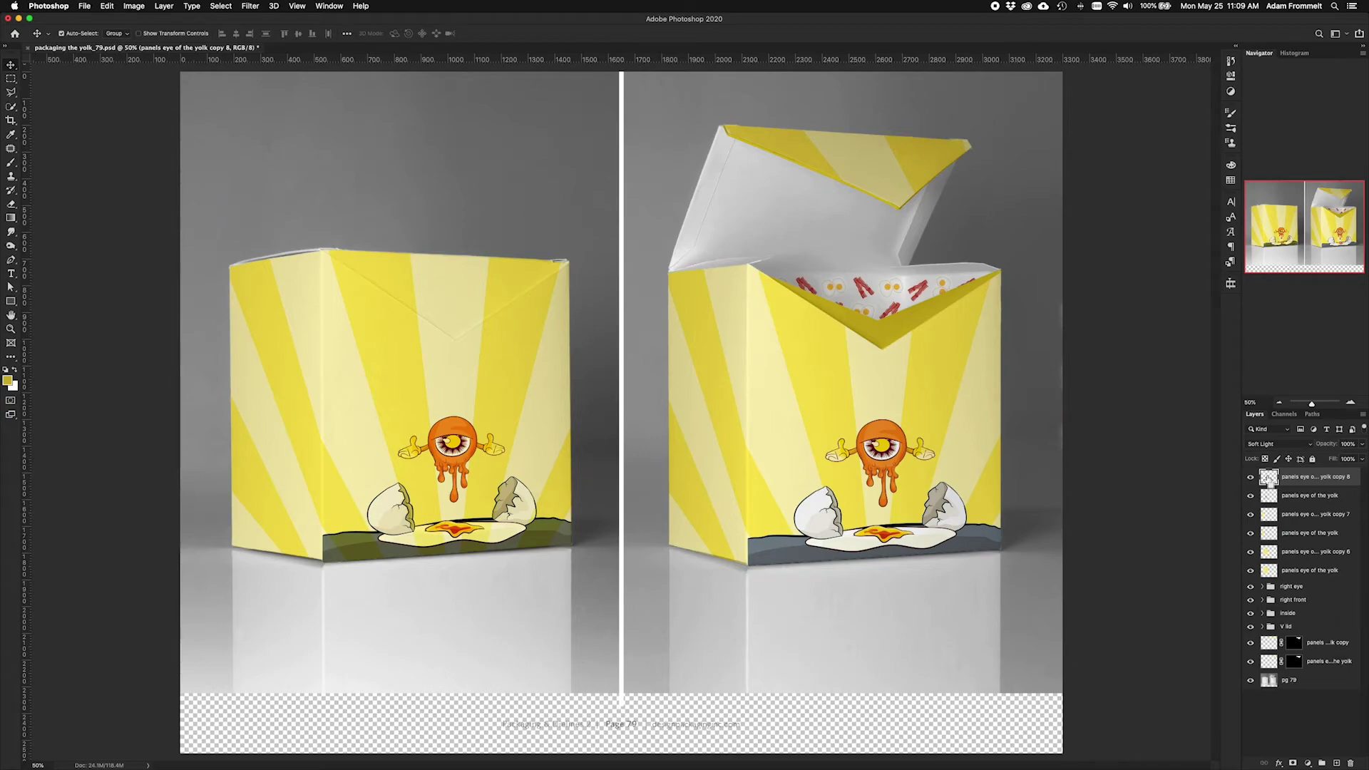
{"action": "left_click", "coordinate": [1269, 477], "text": "super"}
{"action": "left_click", "coordinate": [1311, 515]}
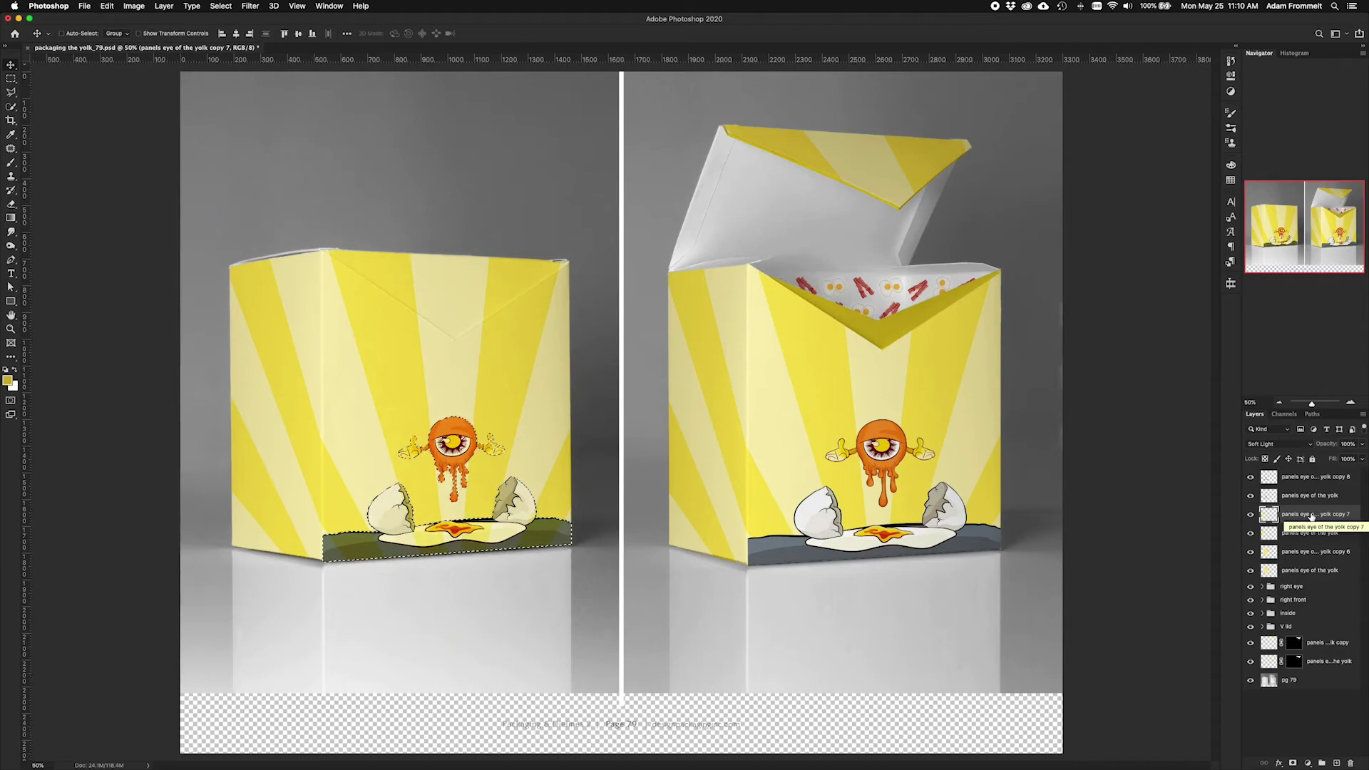
{"action": "left_click", "coordinate": [1309, 555]}
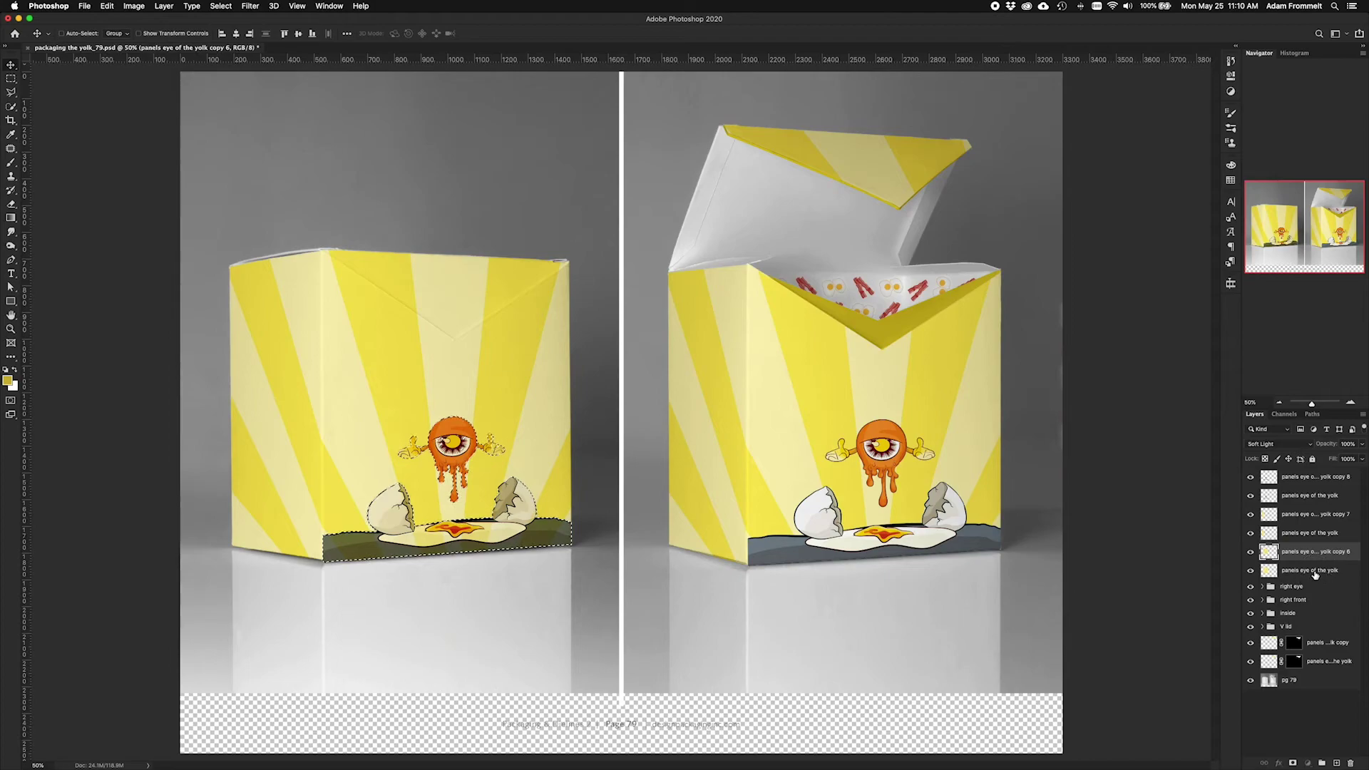
{"action": "left_click", "coordinate": [1316, 573]}
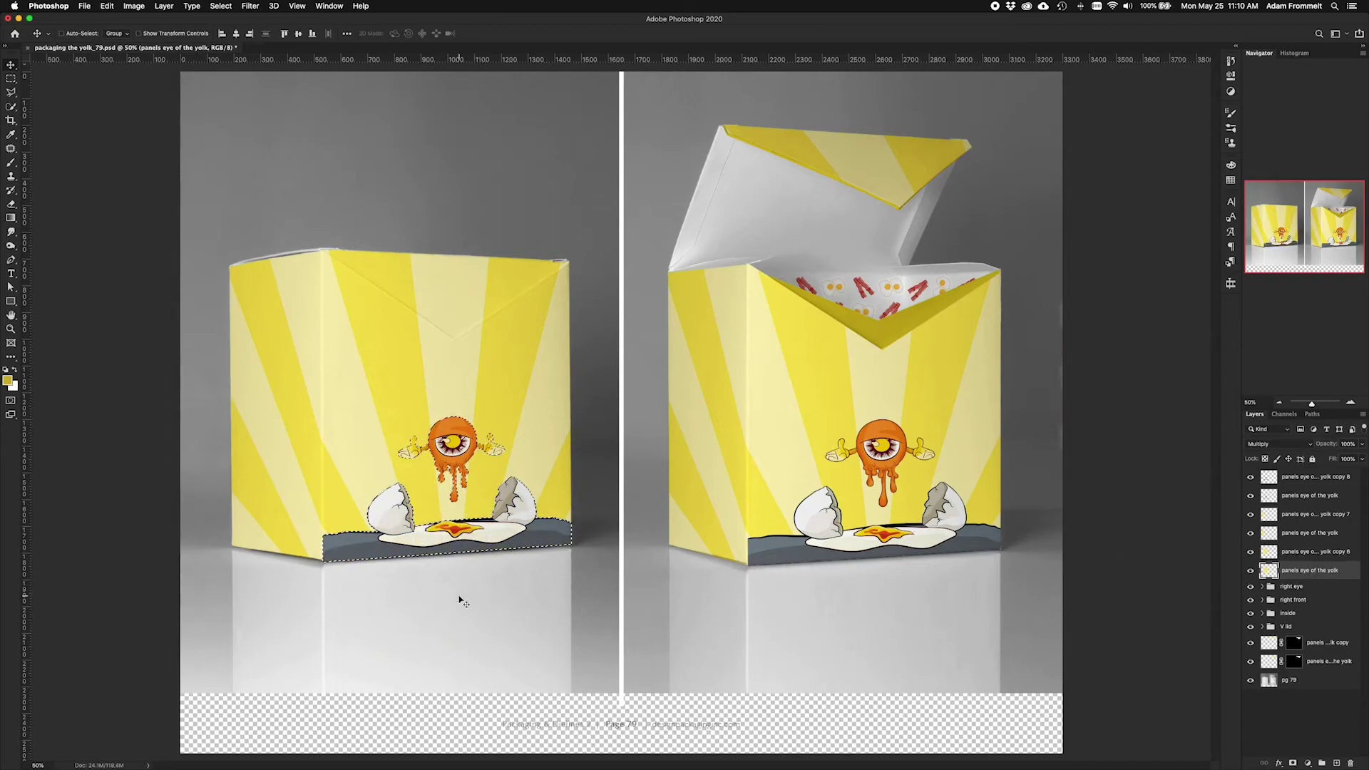
{"action": "key", "text": "super+d"}
Add a new empty layer above the Soft Light copy and load the 'left lid poking up' selection
{"action": "left_click", "coordinate": [1311, 475]}
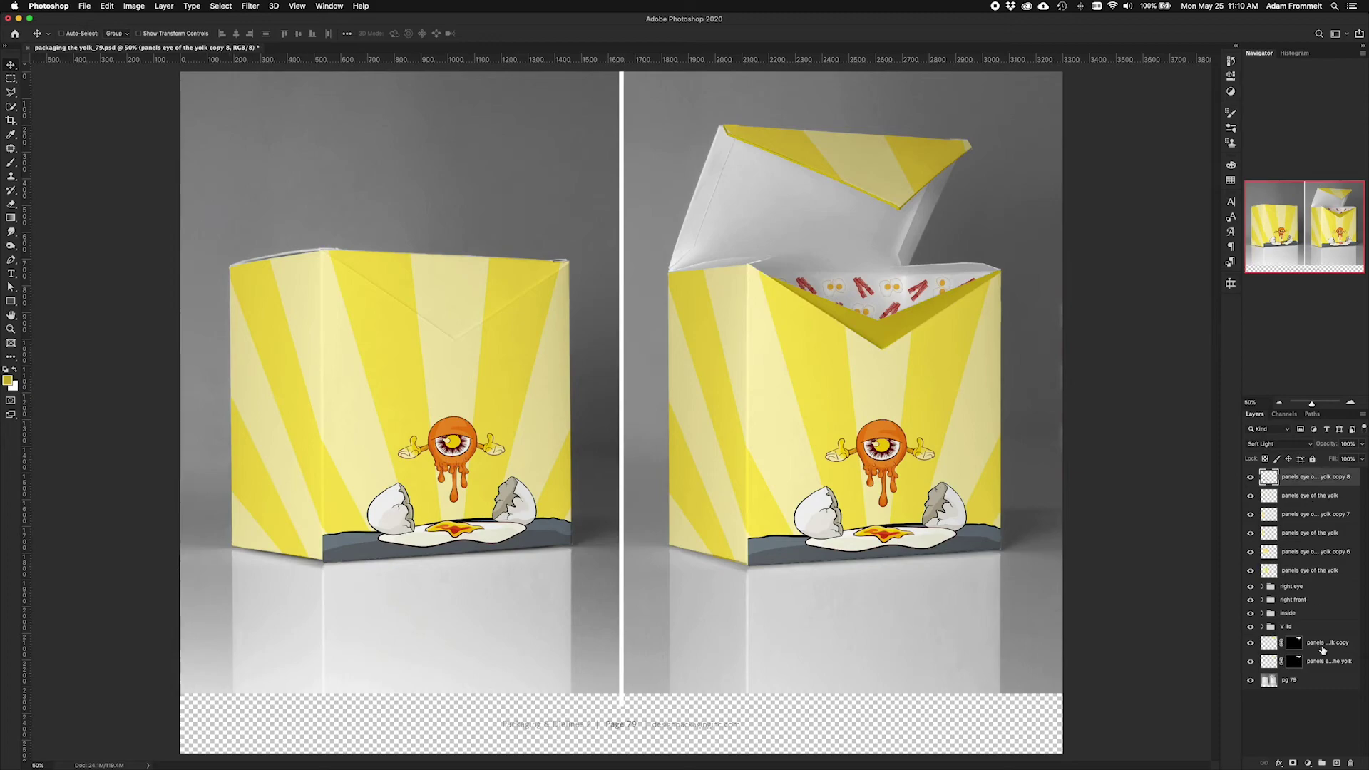
{"action": "left_click", "coordinate": [1338, 764]}
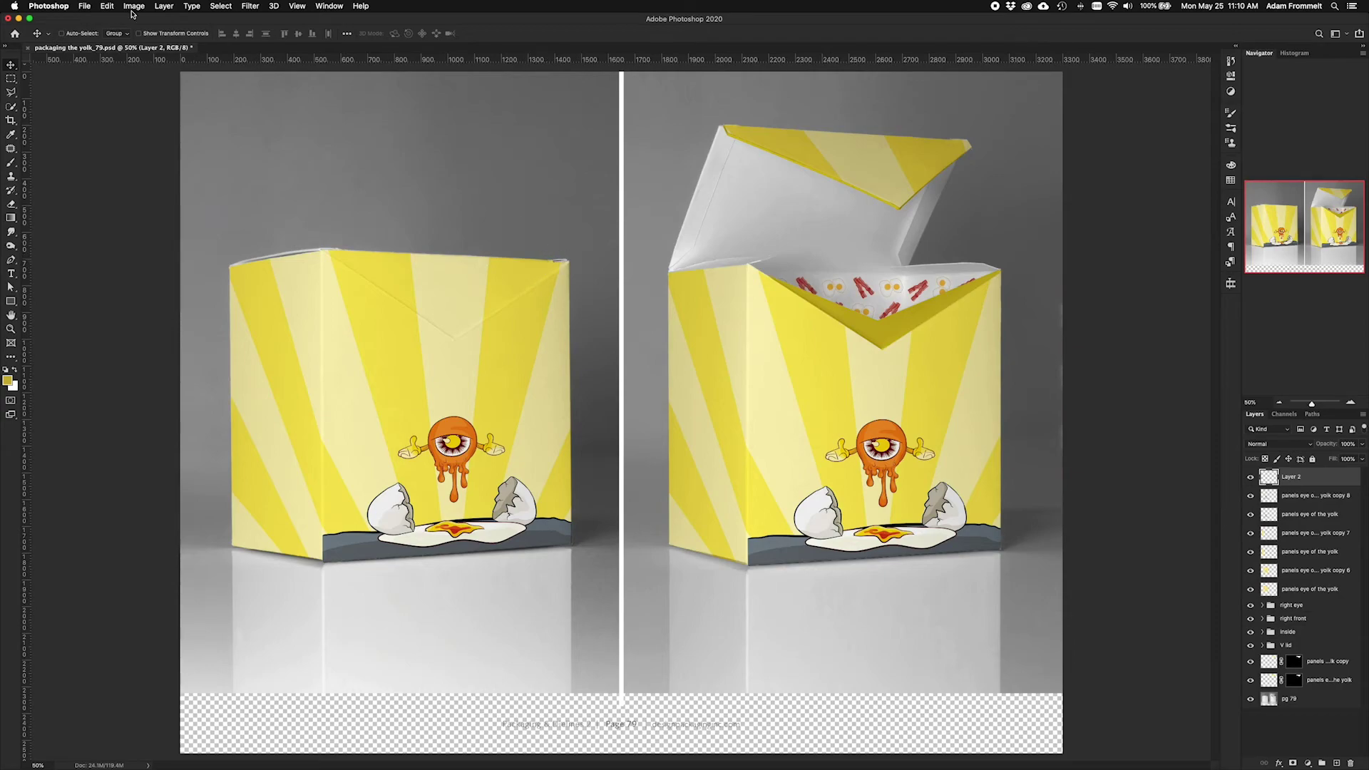
{"action": "left_click", "coordinate": [220, 6]}
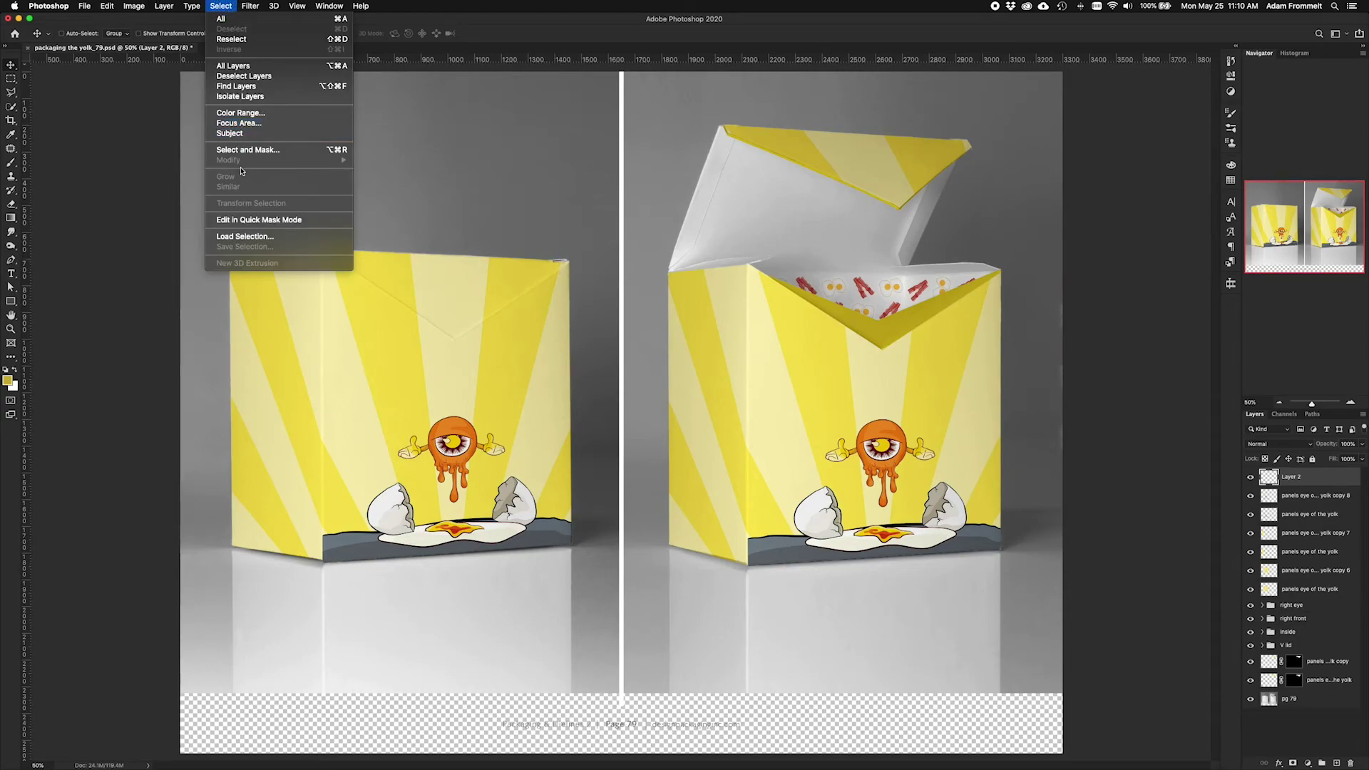
{"action": "left_click", "coordinate": [261, 237]}
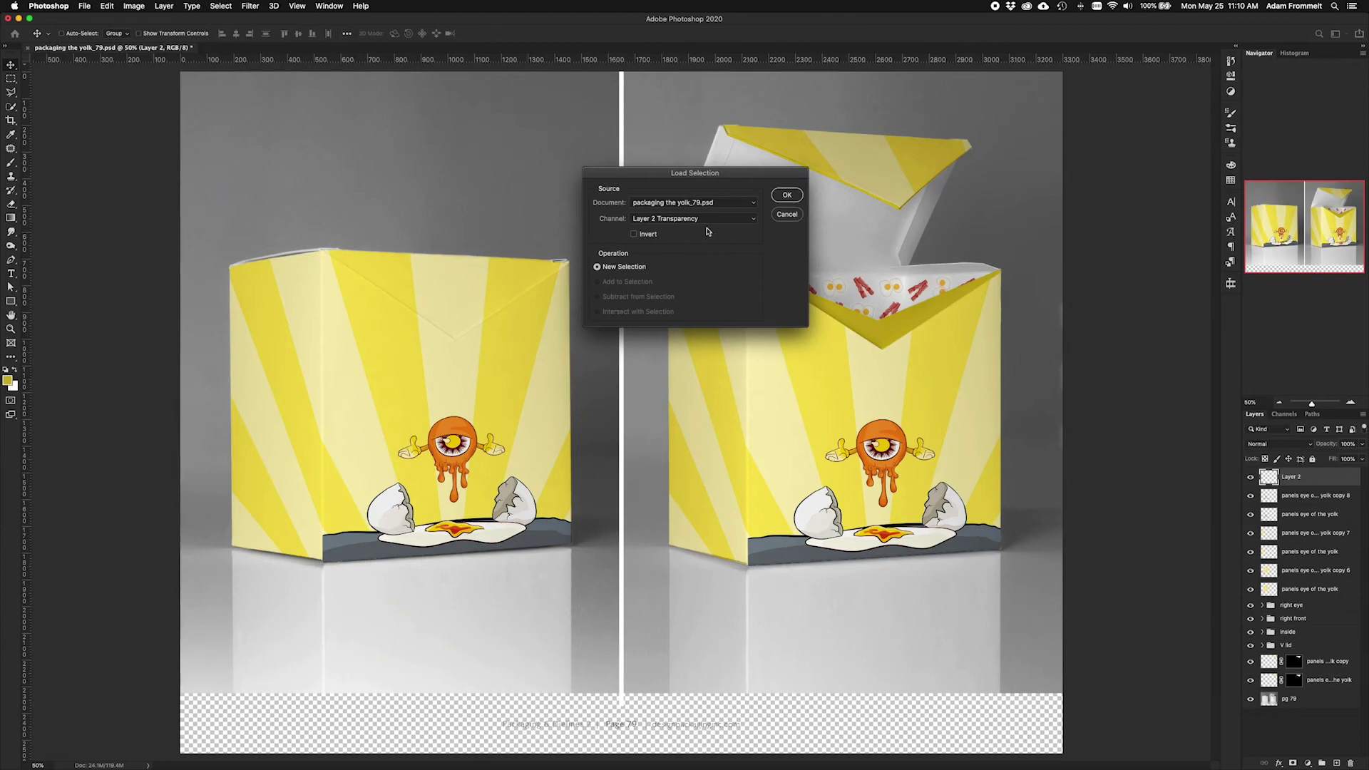
{"action": "left_click", "coordinate": [749, 221]}
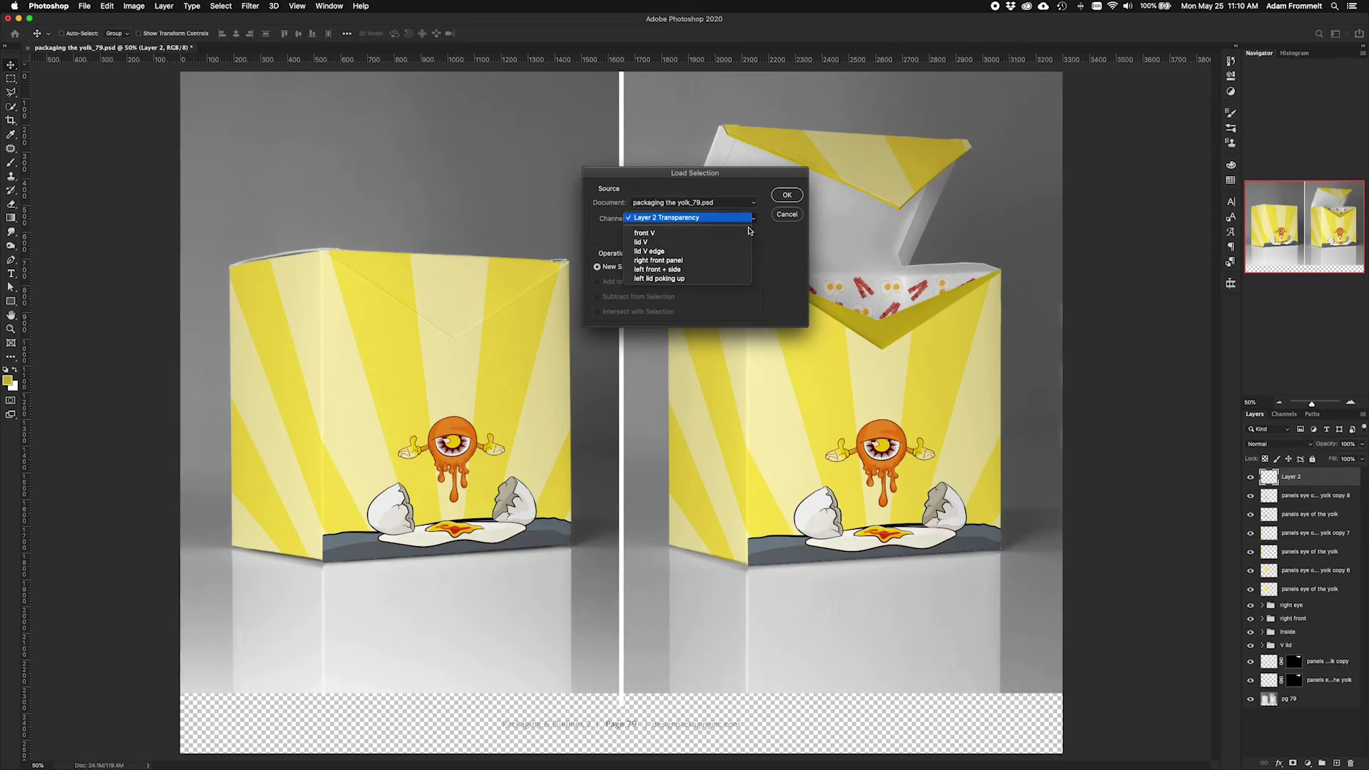
{"action": "left_click", "coordinate": [710, 279]}
{"action": "left_click", "coordinate": [786, 195]}
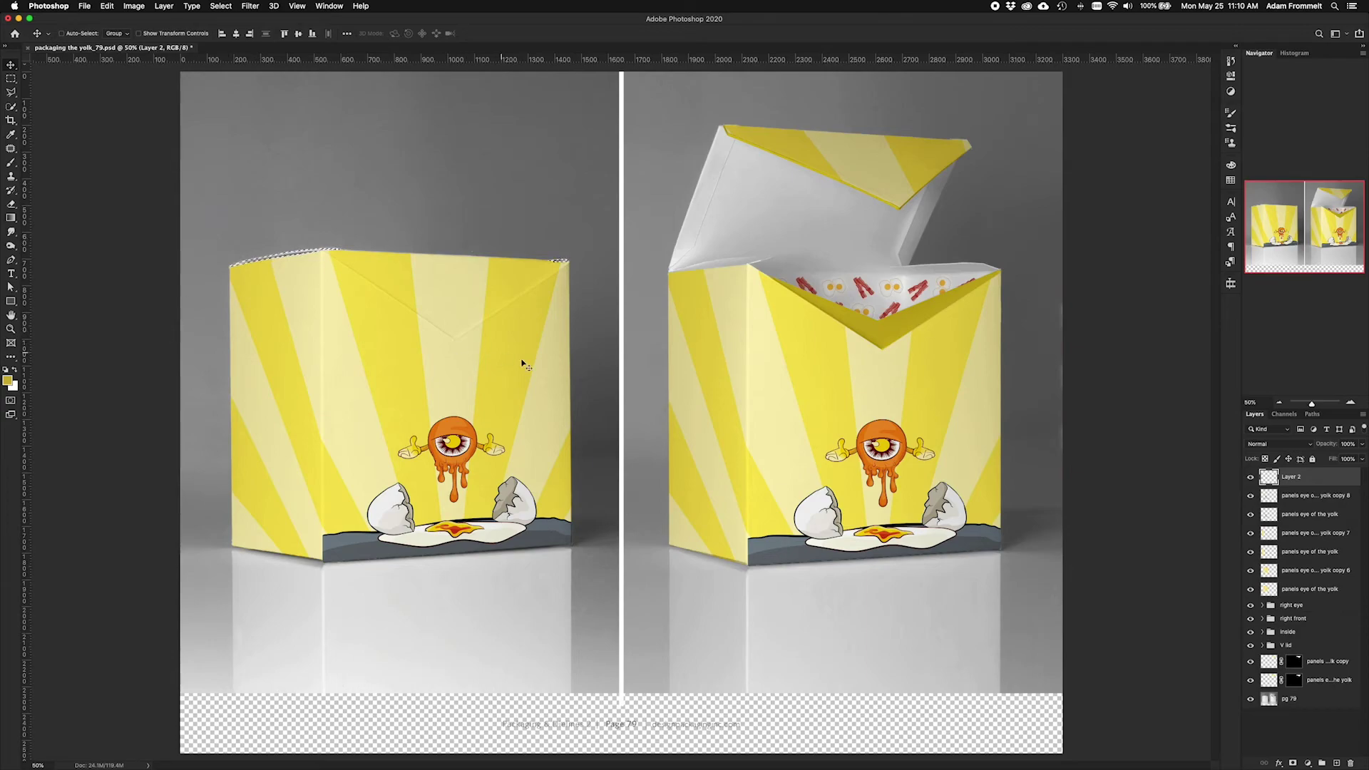
Fill the lid-edge selection with the yellow foreground colour, then deselect
{"action": "key", "text": "i"}
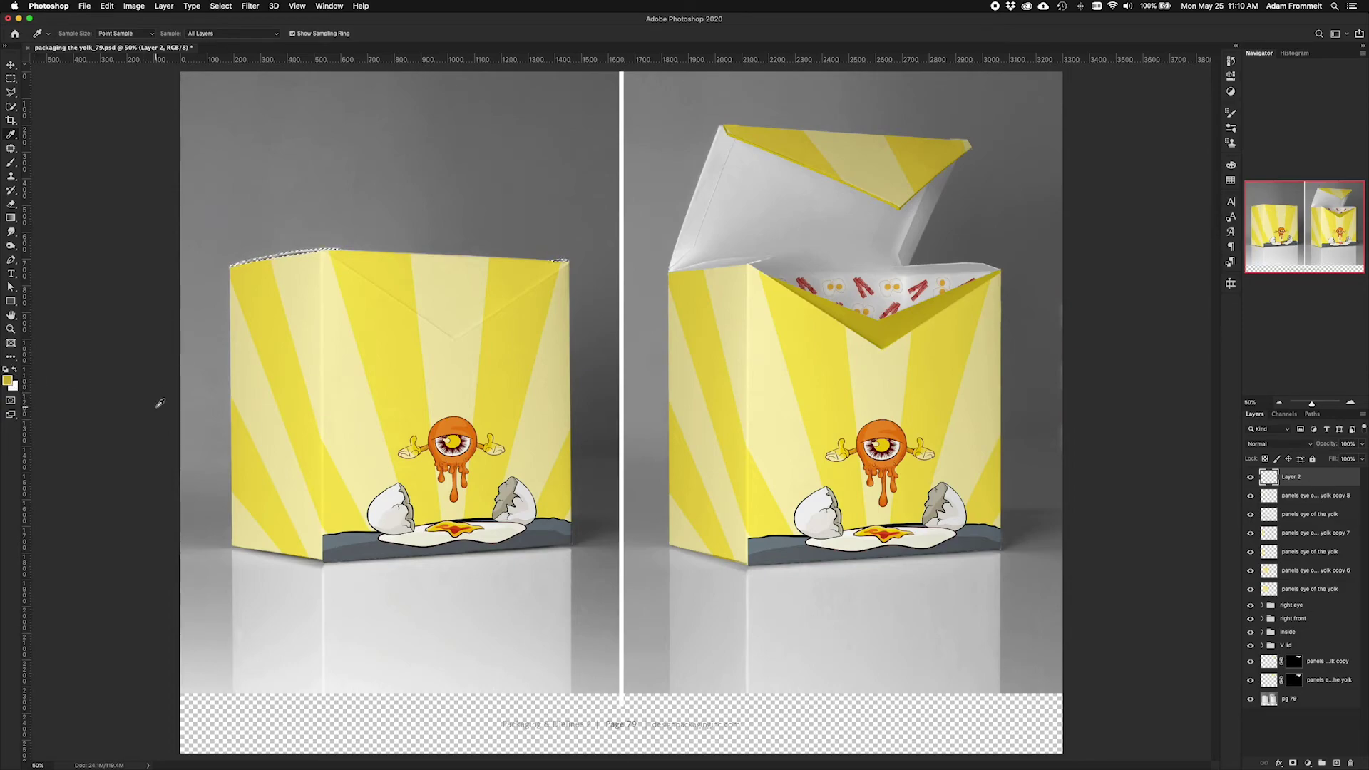
{"action": "key", "text": "v"}
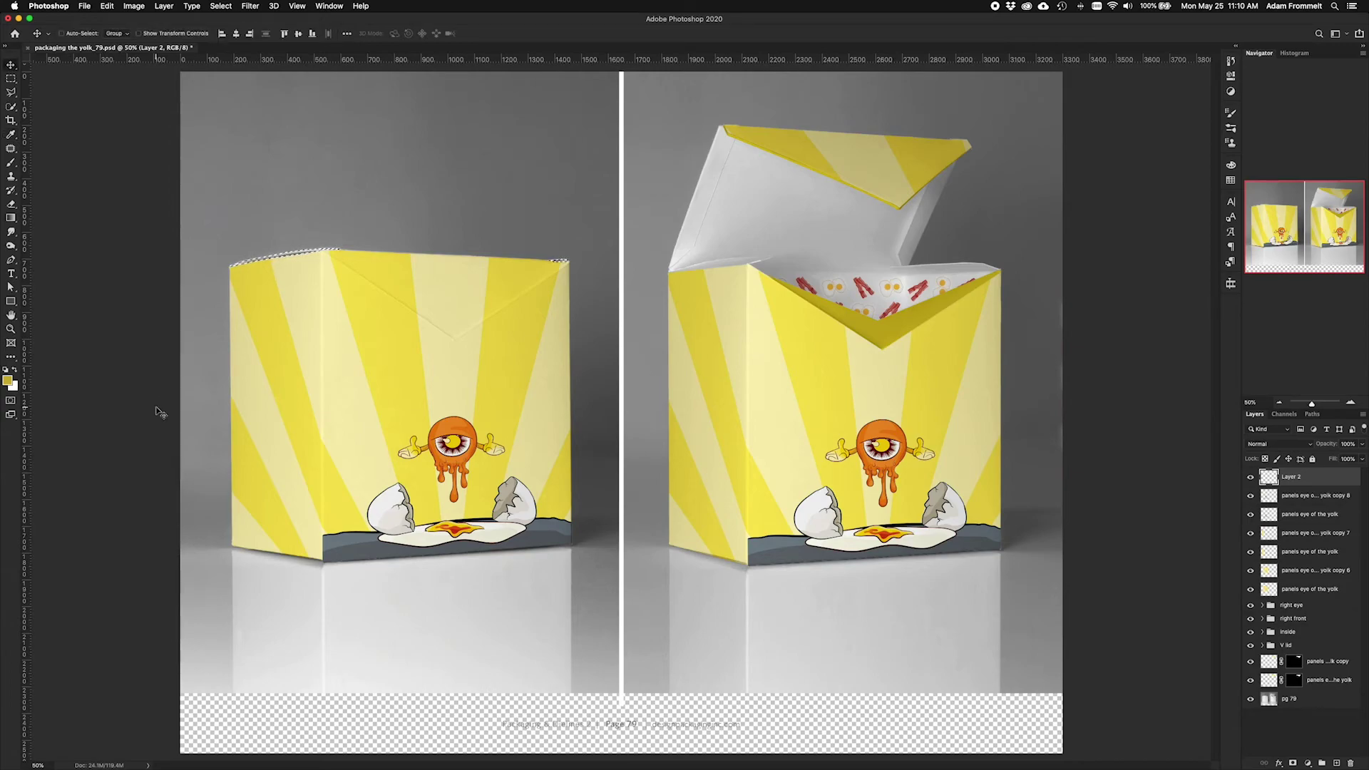
{"action": "left_click", "coordinate": [104, 5]}
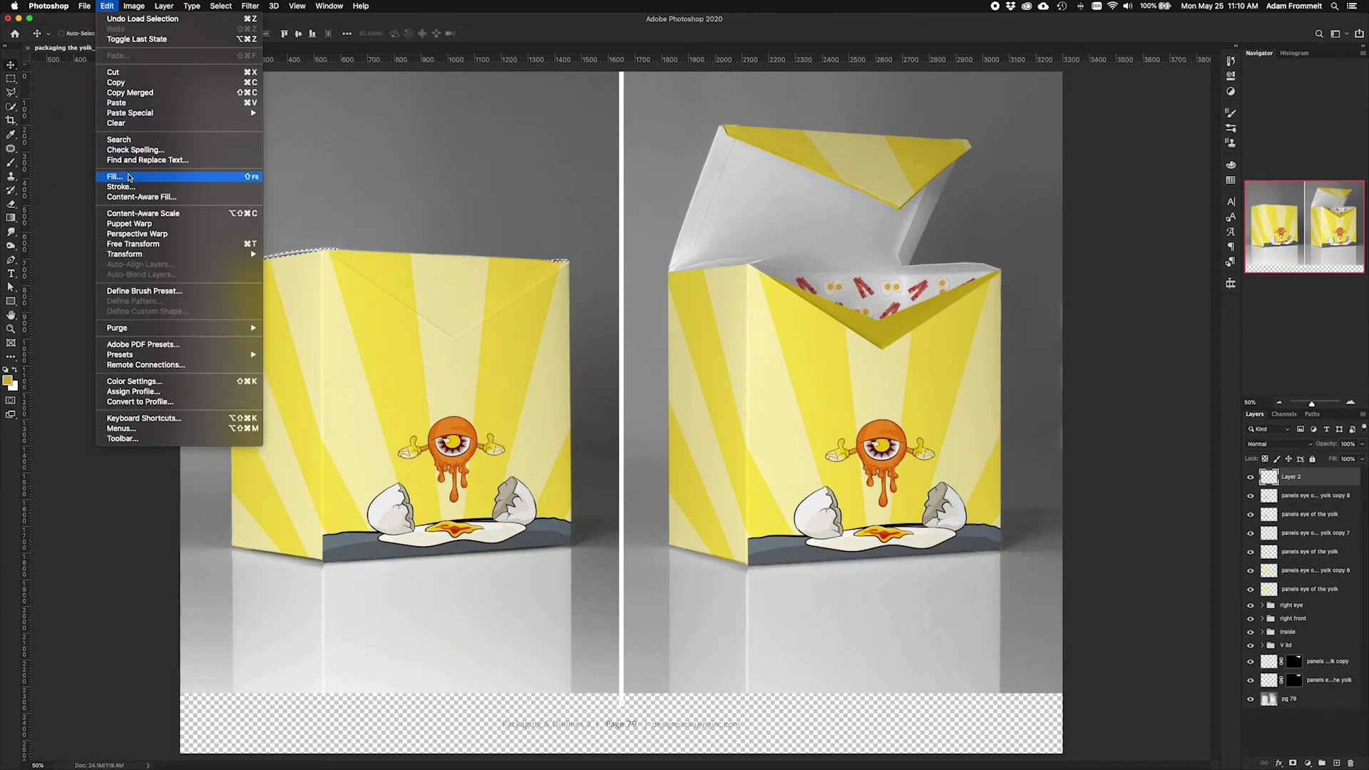
{"action": "left_click", "coordinate": [121, 554]}
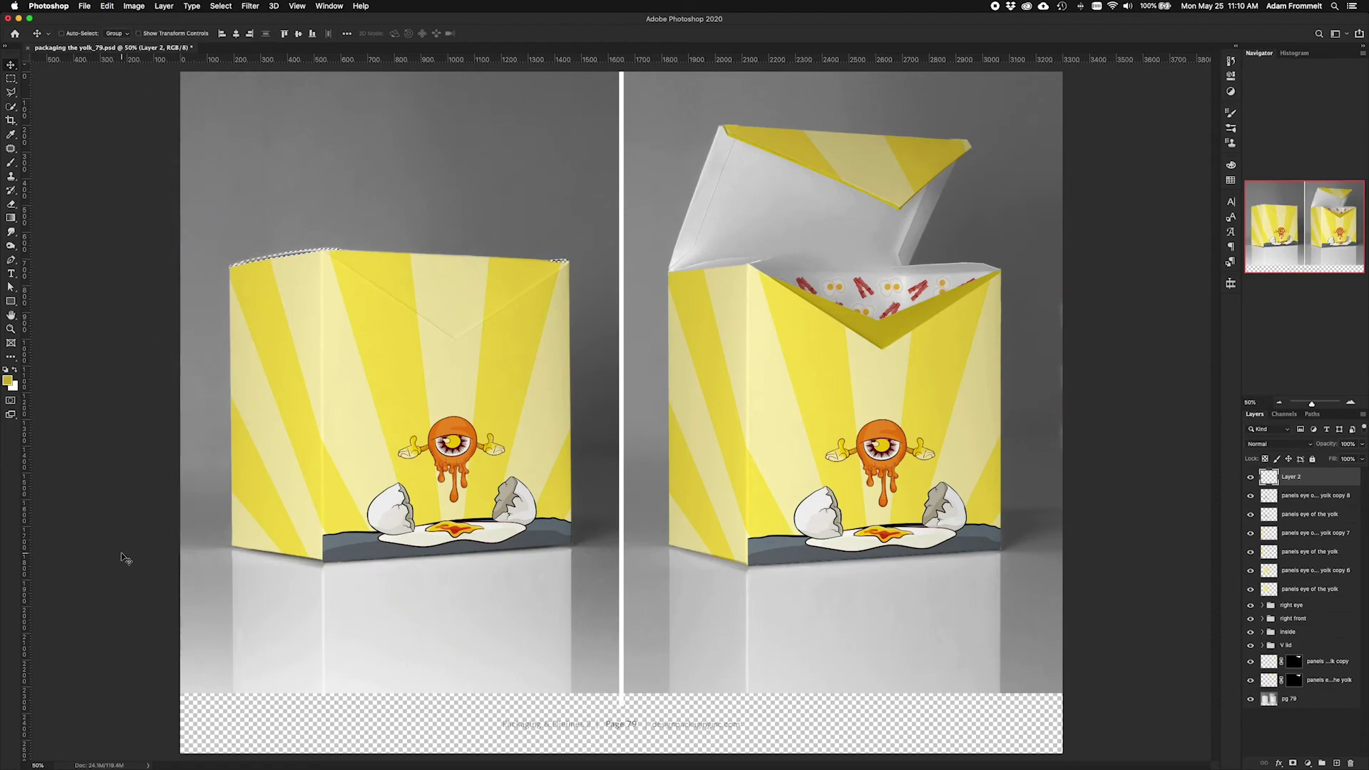
{"action": "key", "text": "shift+BackSpace"}
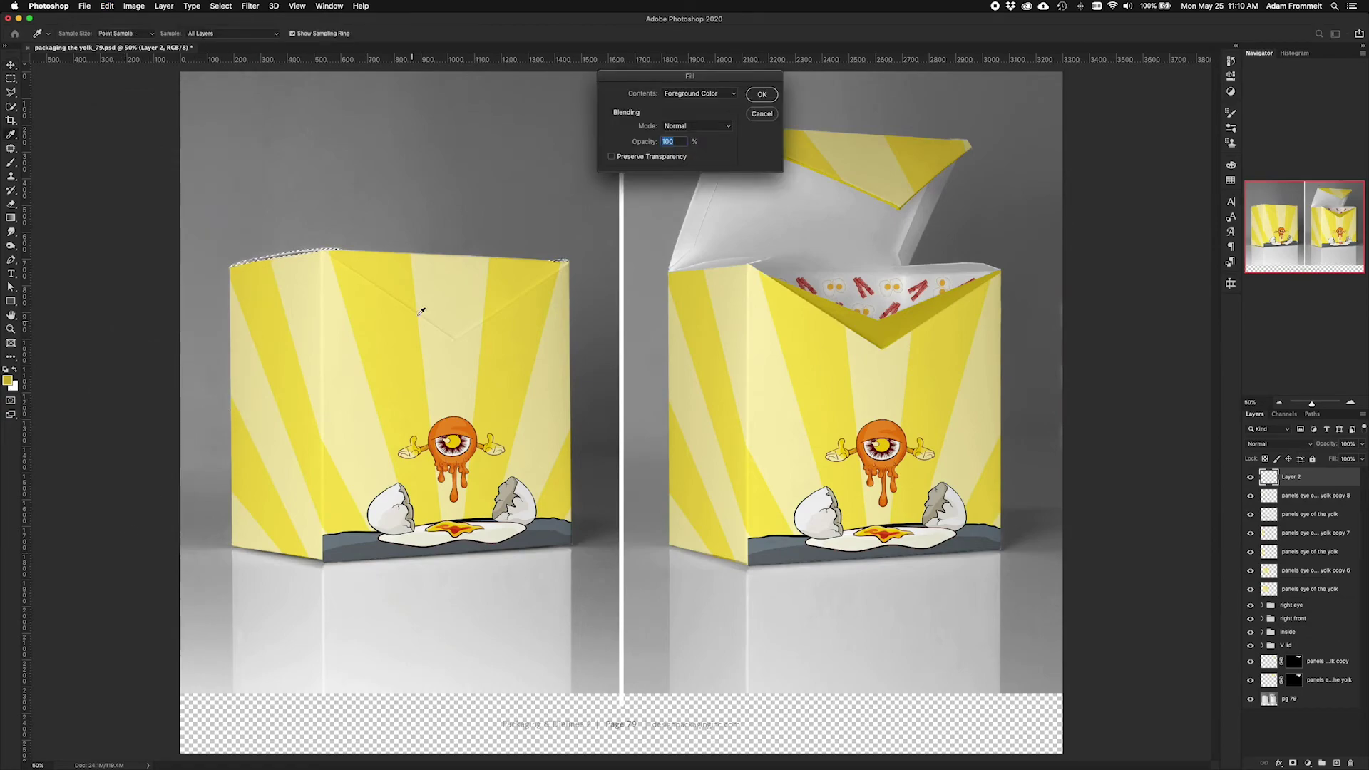
{"action": "left_click", "coordinate": [735, 97]}
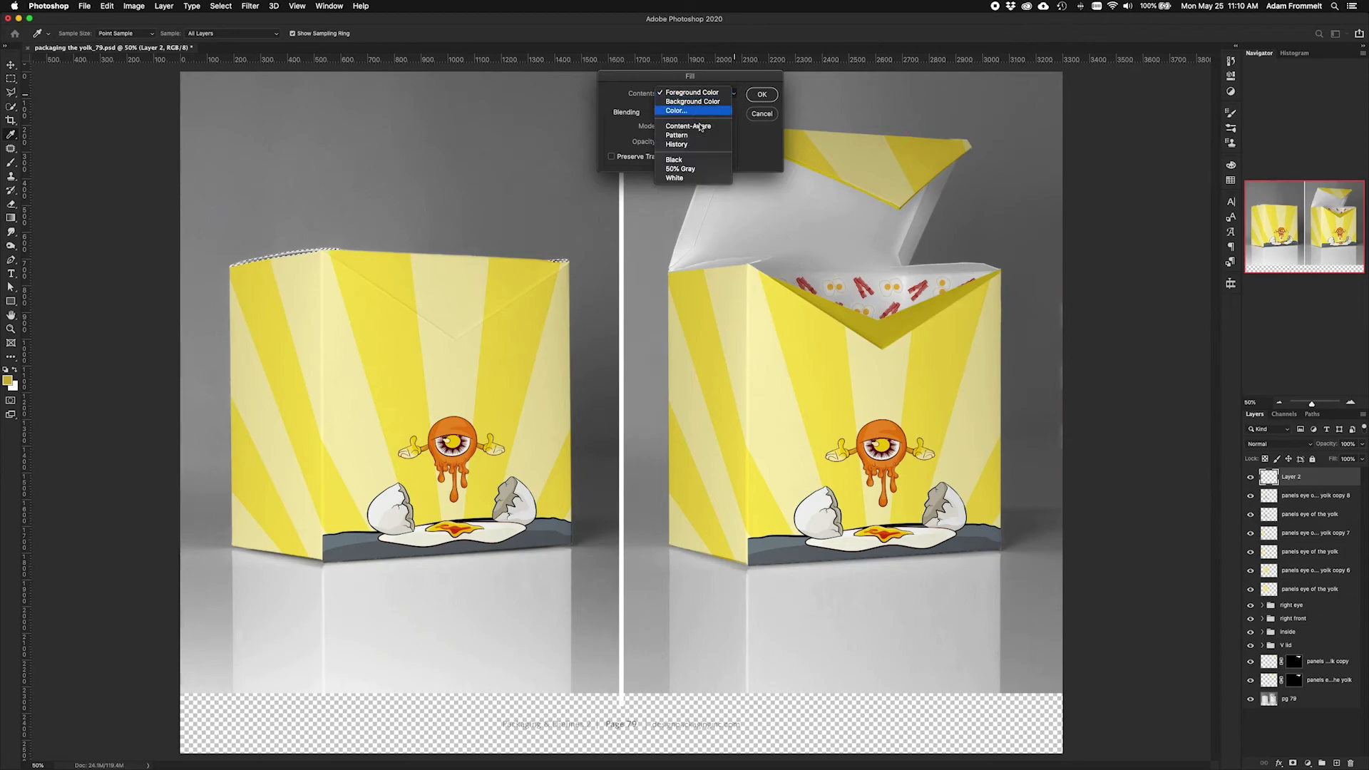
{"action": "left_click", "coordinate": [706, 93]}
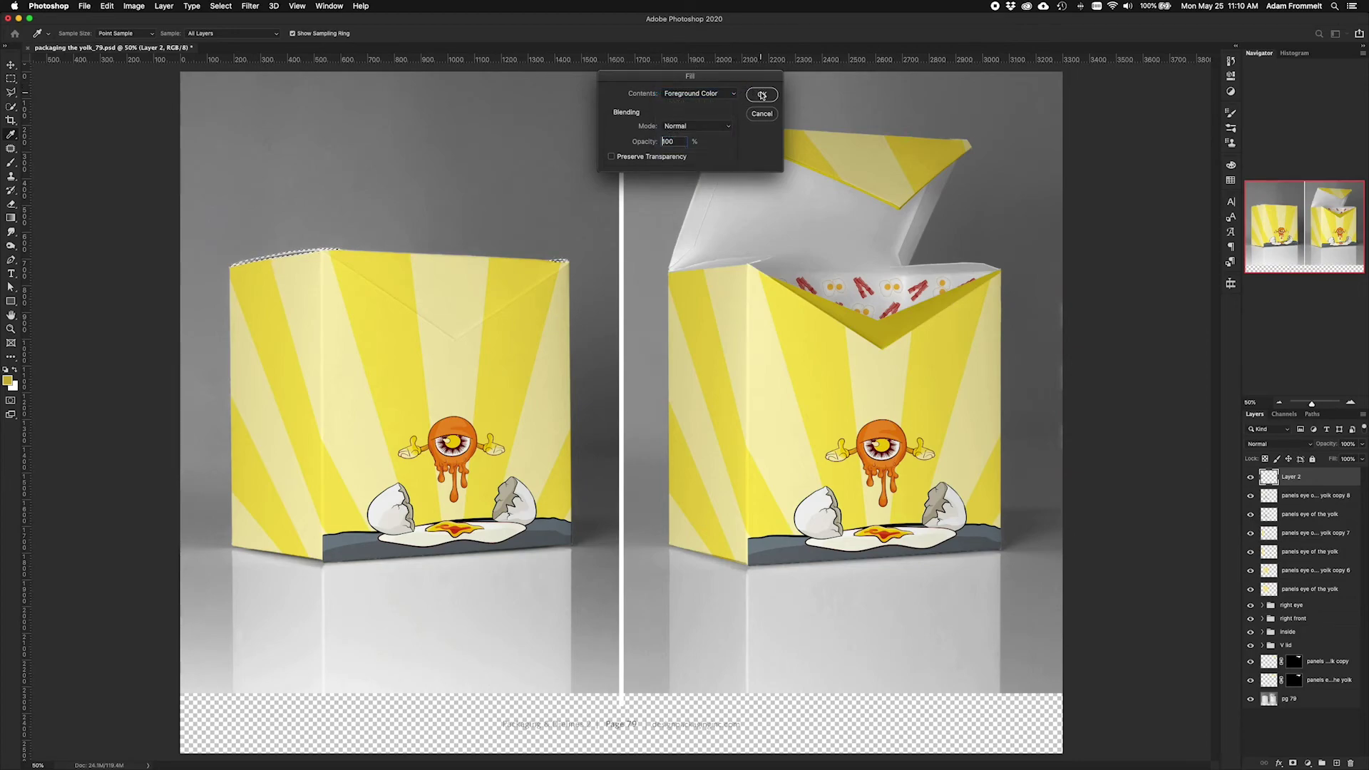
{"action": "left_click", "coordinate": [762, 94]}
{"action": "key", "text": "super+d"}
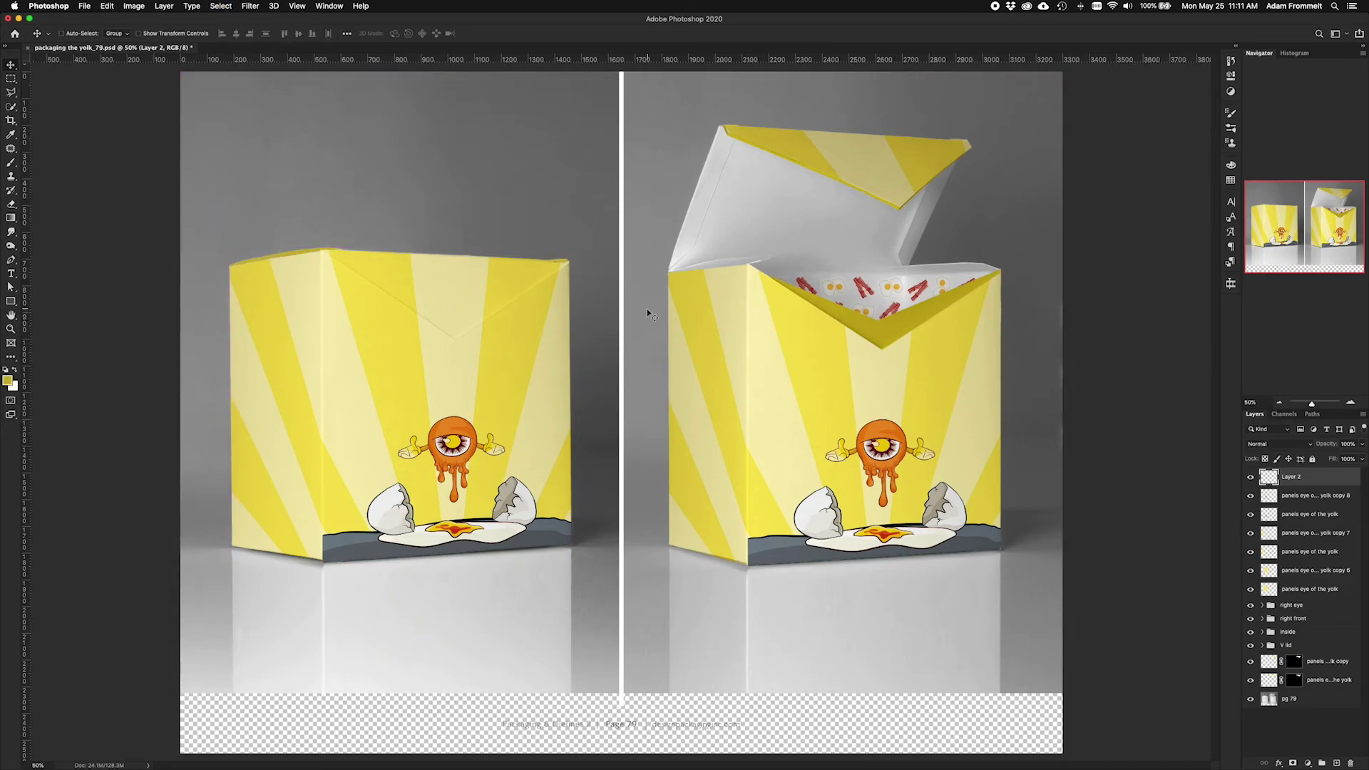
Set Layer 2 to Multiply and duplicate it as a Soft Light 'Layer 2 copy' above
{"action": "key", "text": "super+equal"}
{"action": "key", "text": "super+equal"}
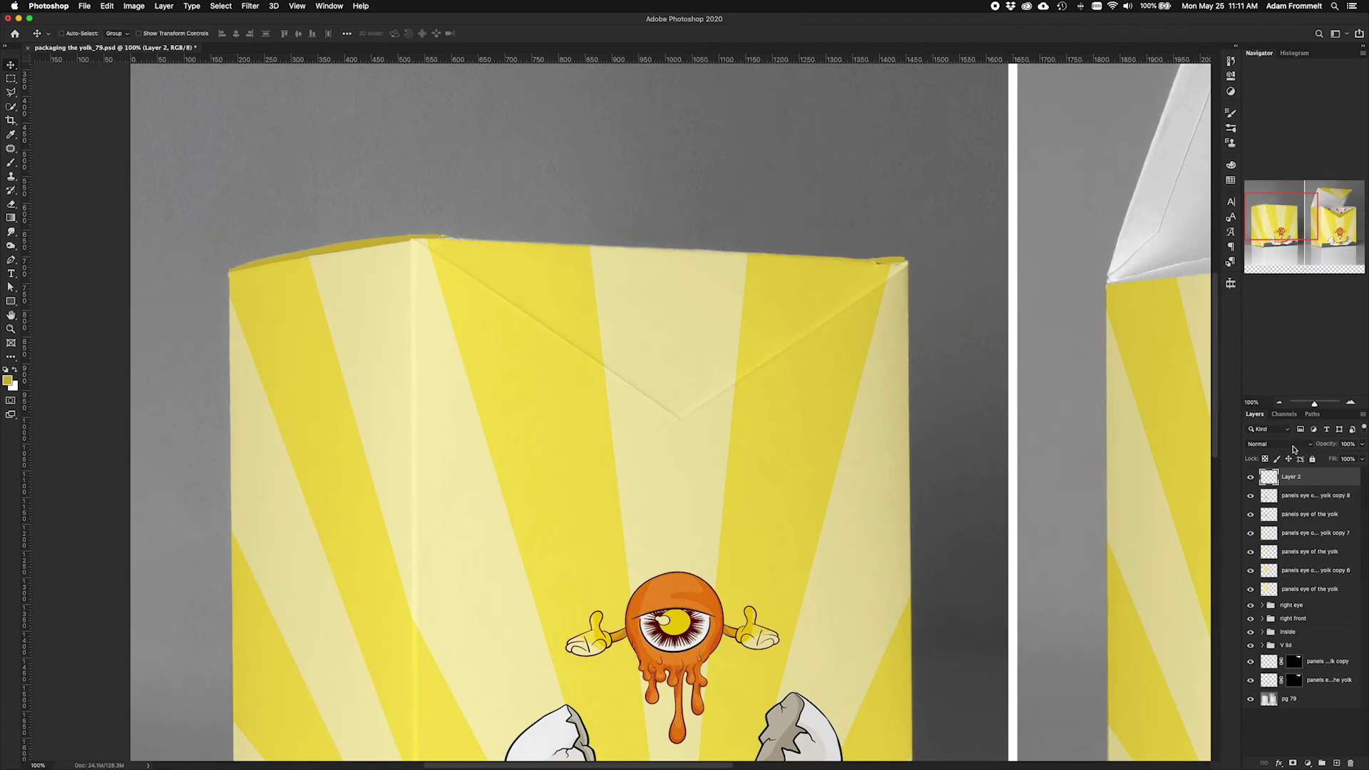
{"action": "left_click", "coordinate": [1293, 447]}
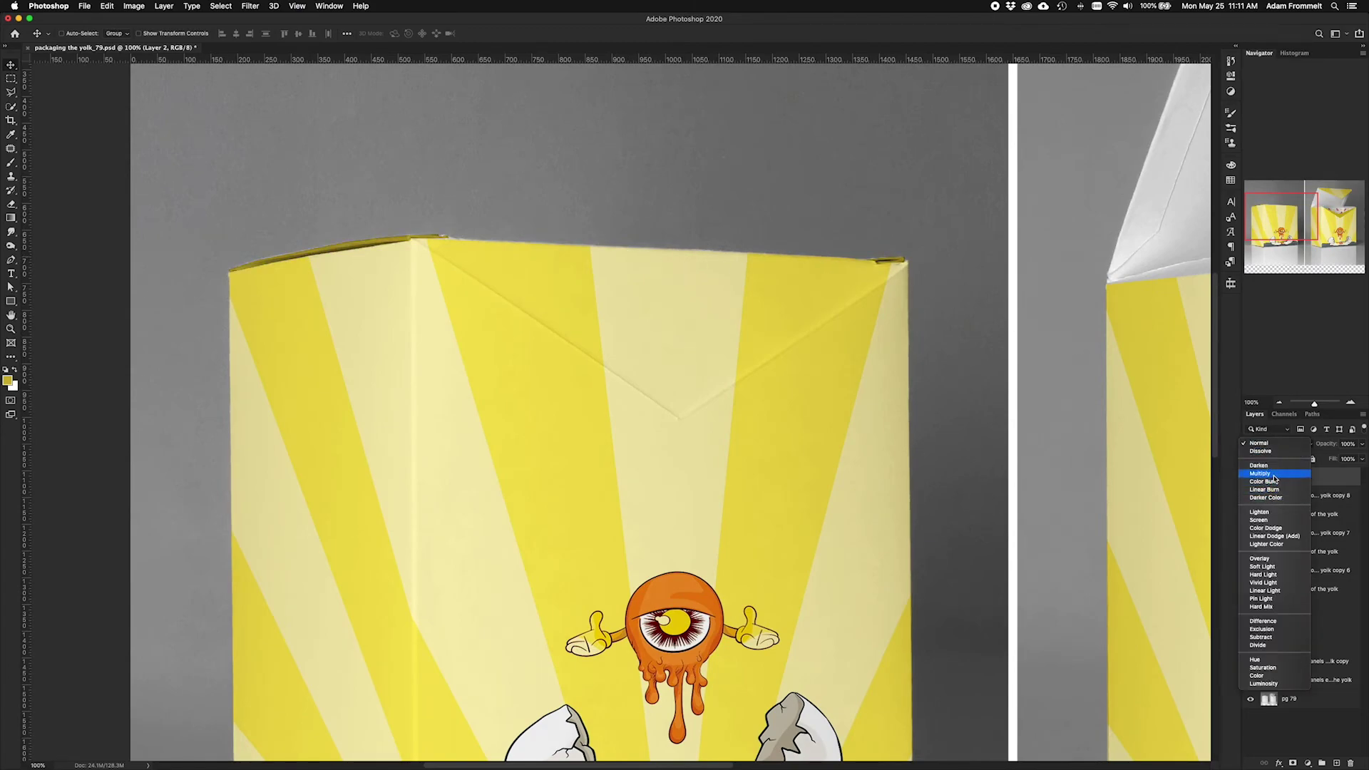
{"action": "left_click", "coordinate": [1260, 473]}
{"action": "left_click_drag", "start_coordinate": [1335, 477], "coordinate": [1337, 760]}
{"action": "left_click", "coordinate": [1281, 442]}
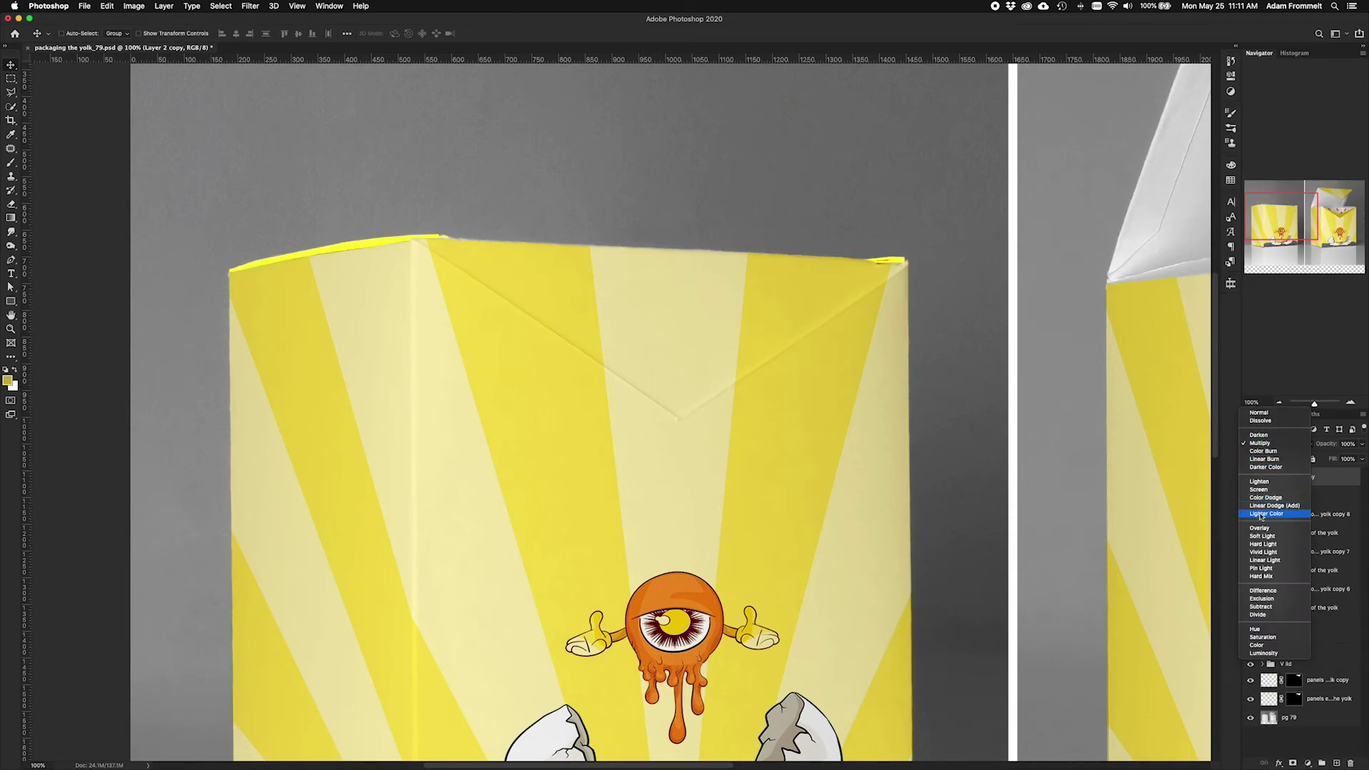
{"action": "left_click", "coordinate": [1265, 537]}
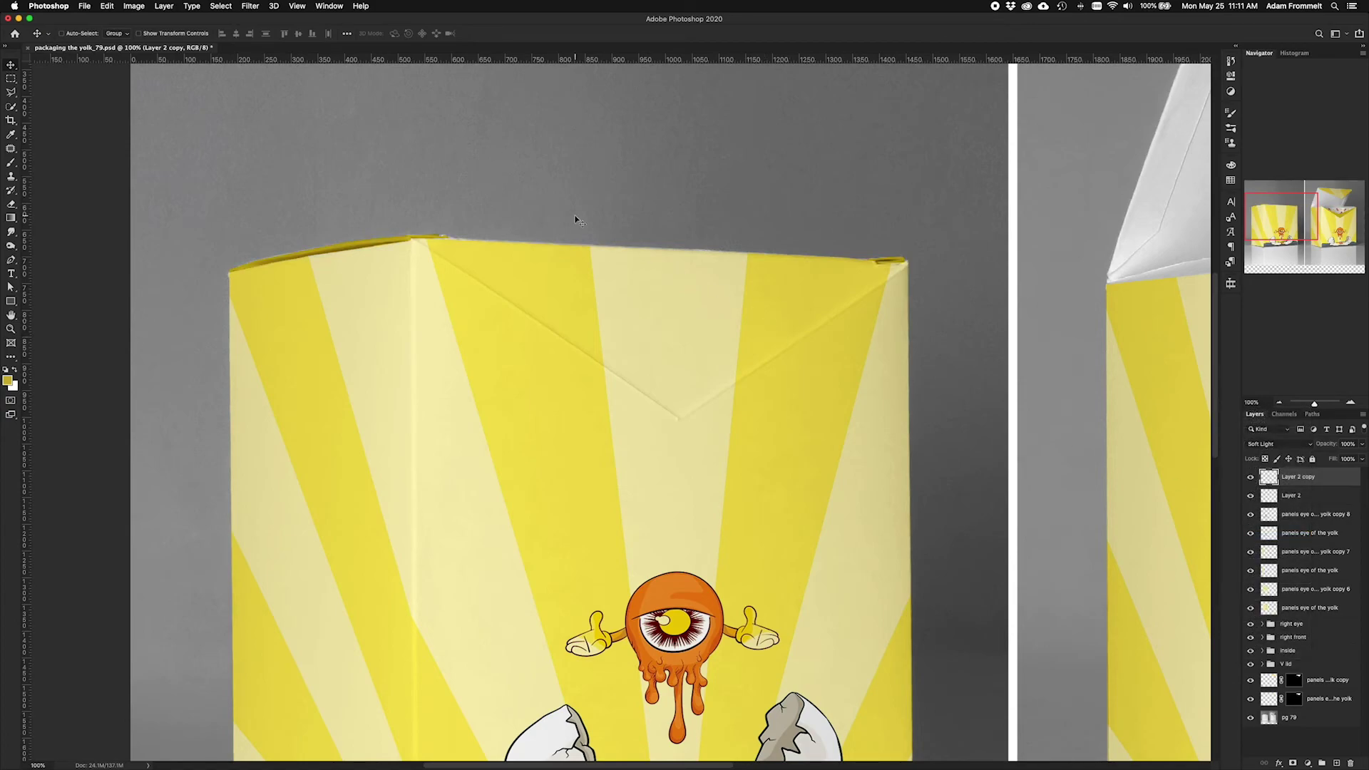
{"action": "key", "text": "super+minus"}
{"action": "key", "text": "super+minus"}
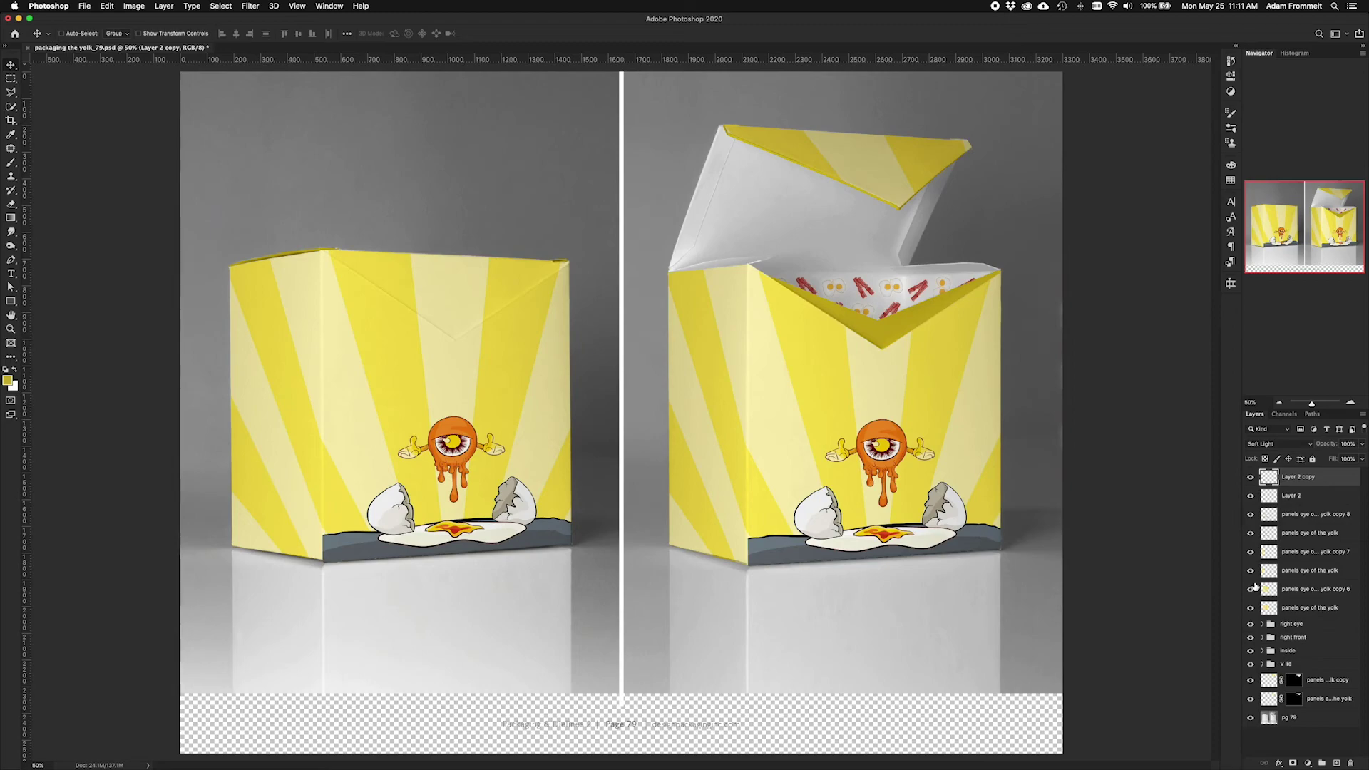
Add a mask to the right front group and set the Gradient tool to black-to-white
{"action": "left_click", "coordinate": [1310, 639]}
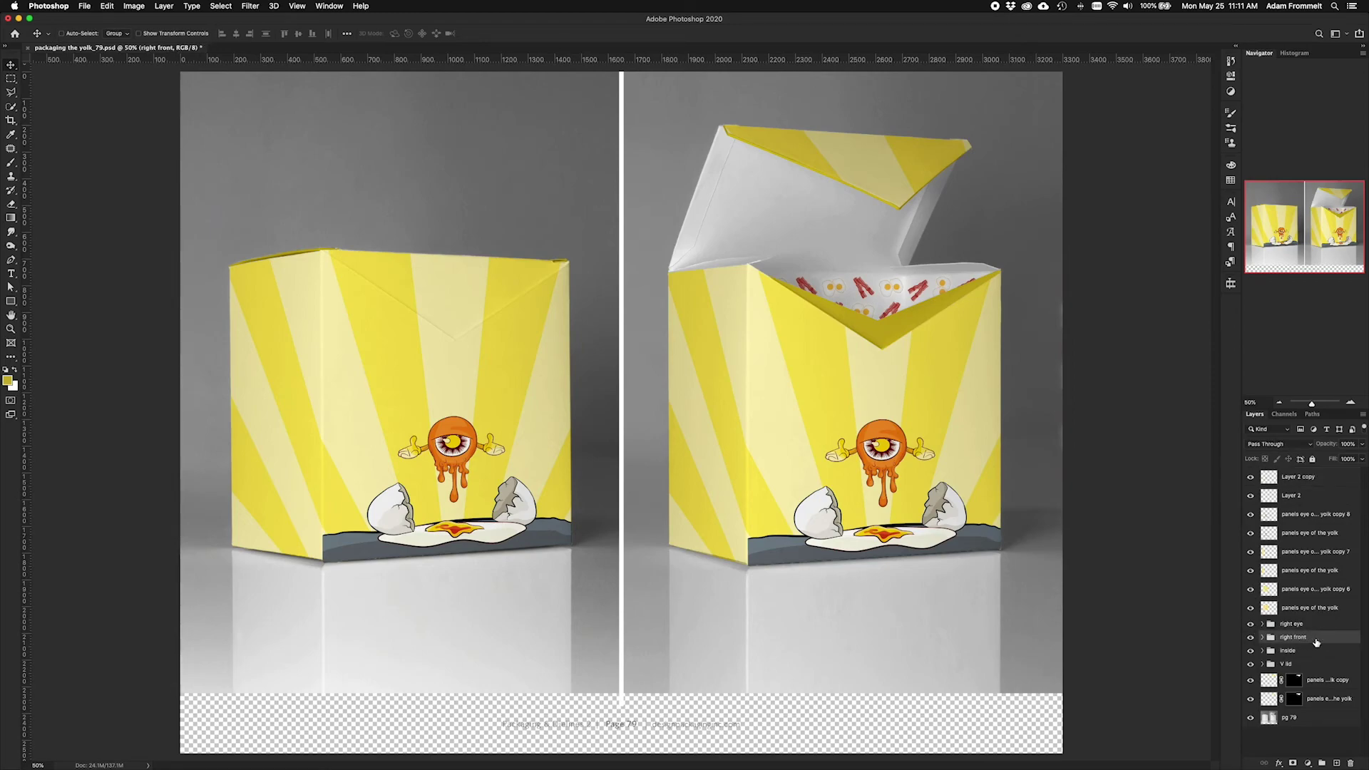
{"action": "left_click", "coordinate": [1292, 763]}
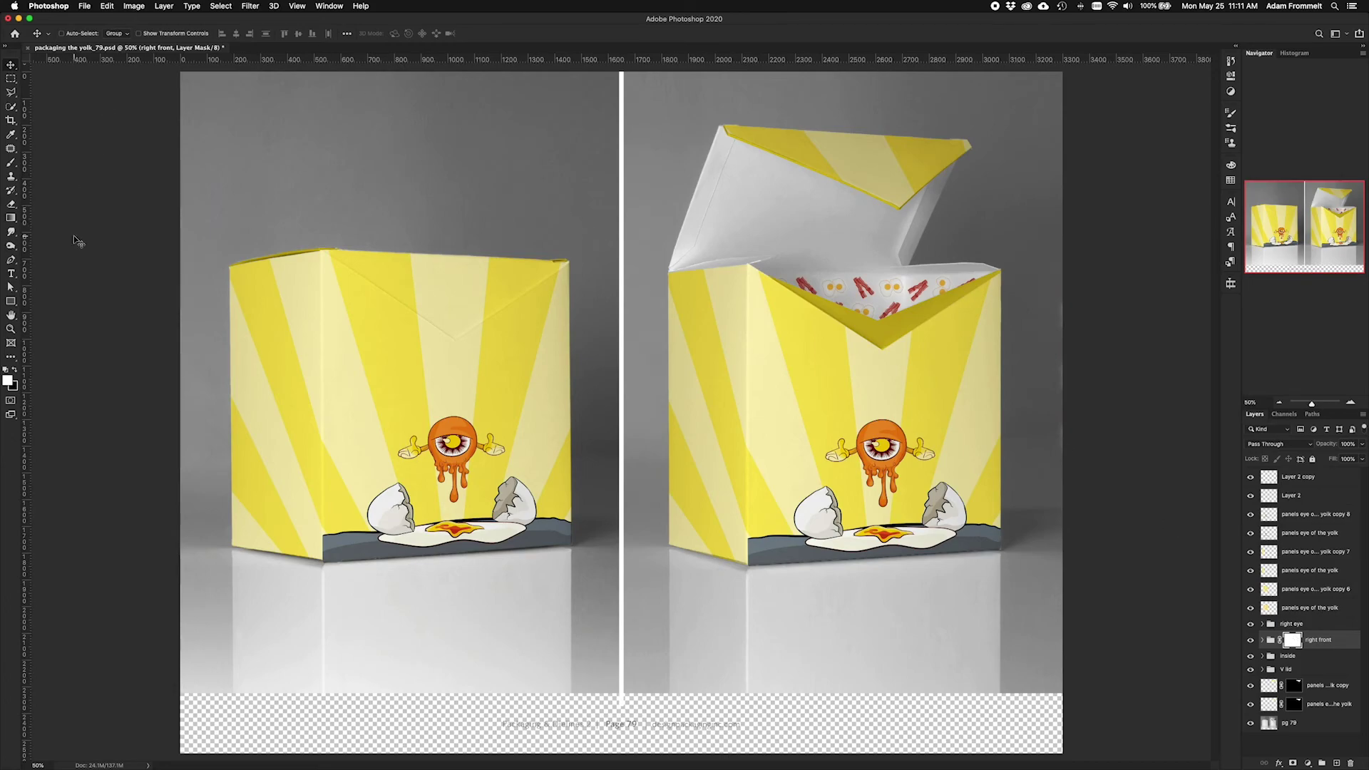
{"action": "left_click", "coordinate": [10, 218]}
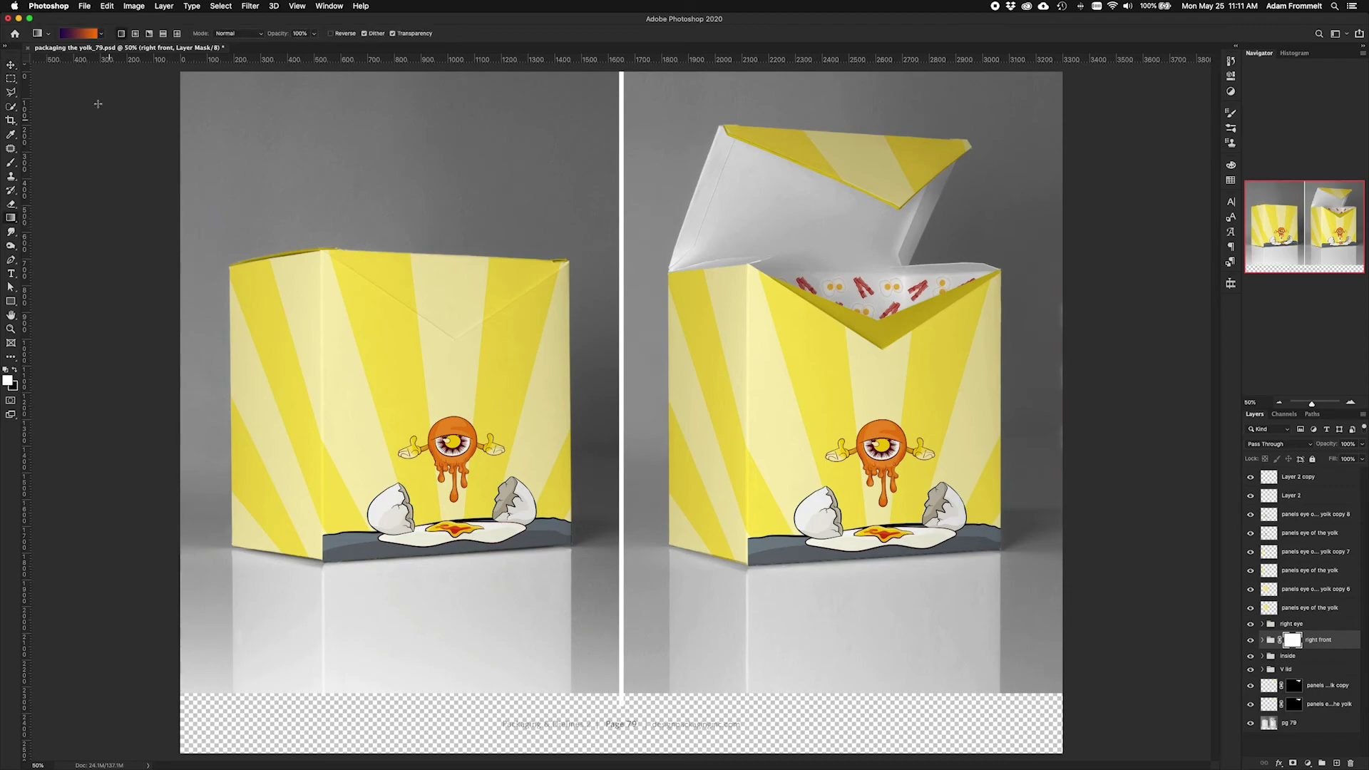
{"action": "left_click", "coordinate": [100, 35]}
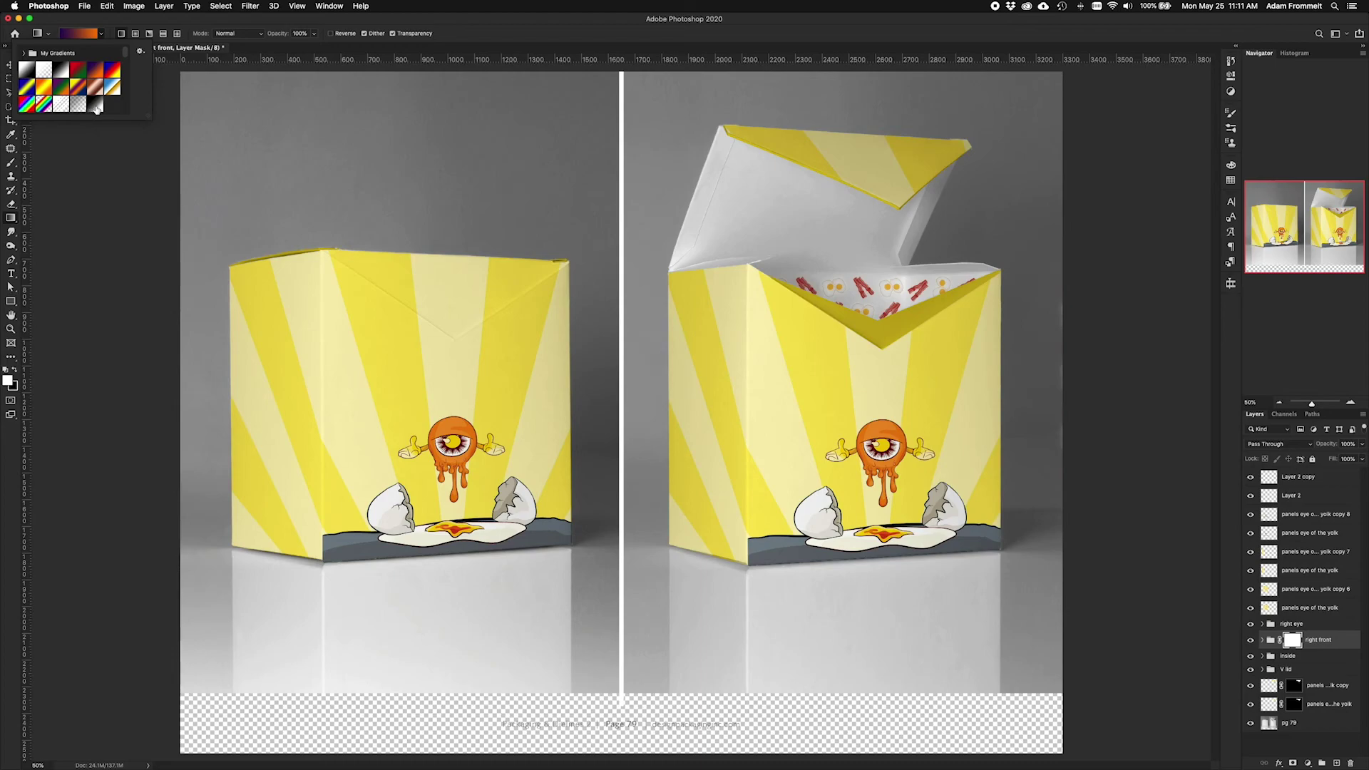
{"action": "left_click", "coordinate": [29, 71]}
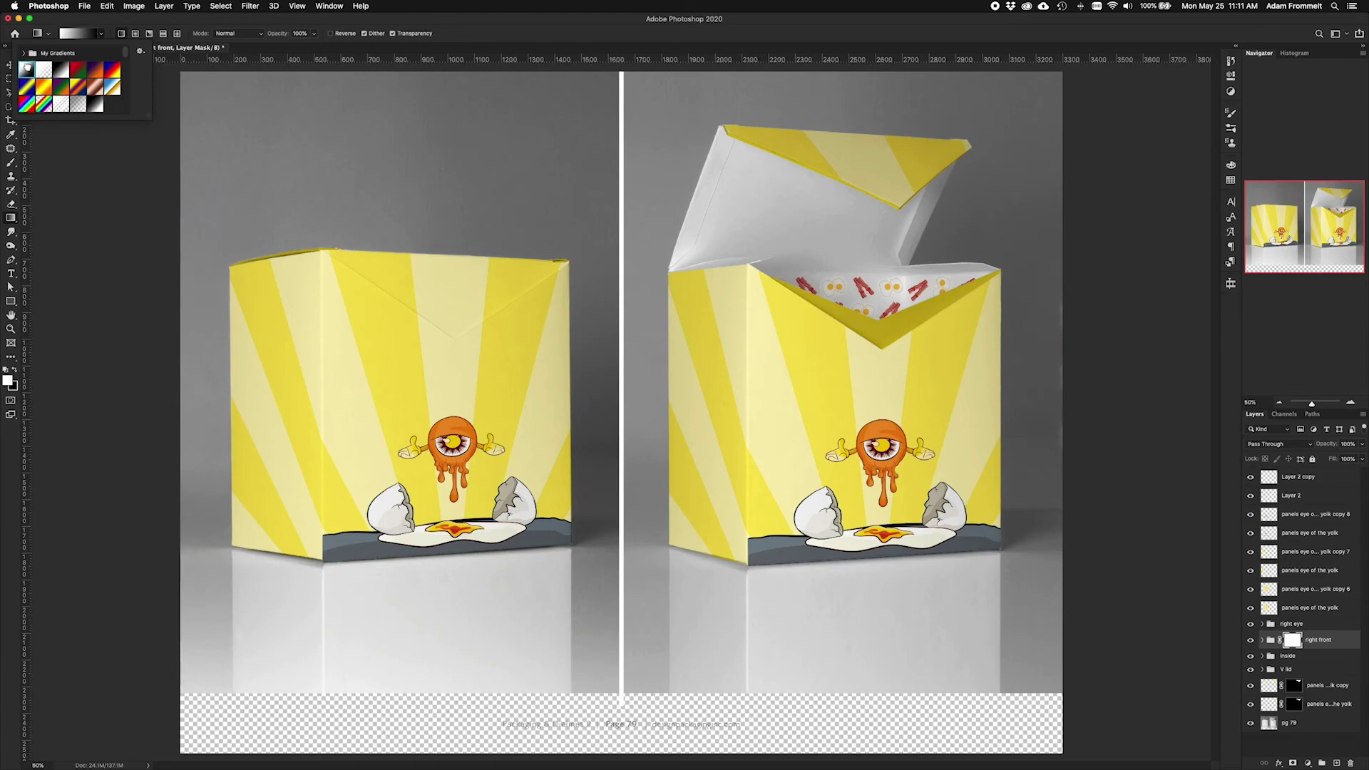
{"action": "left_click", "coordinate": [127, 230]}
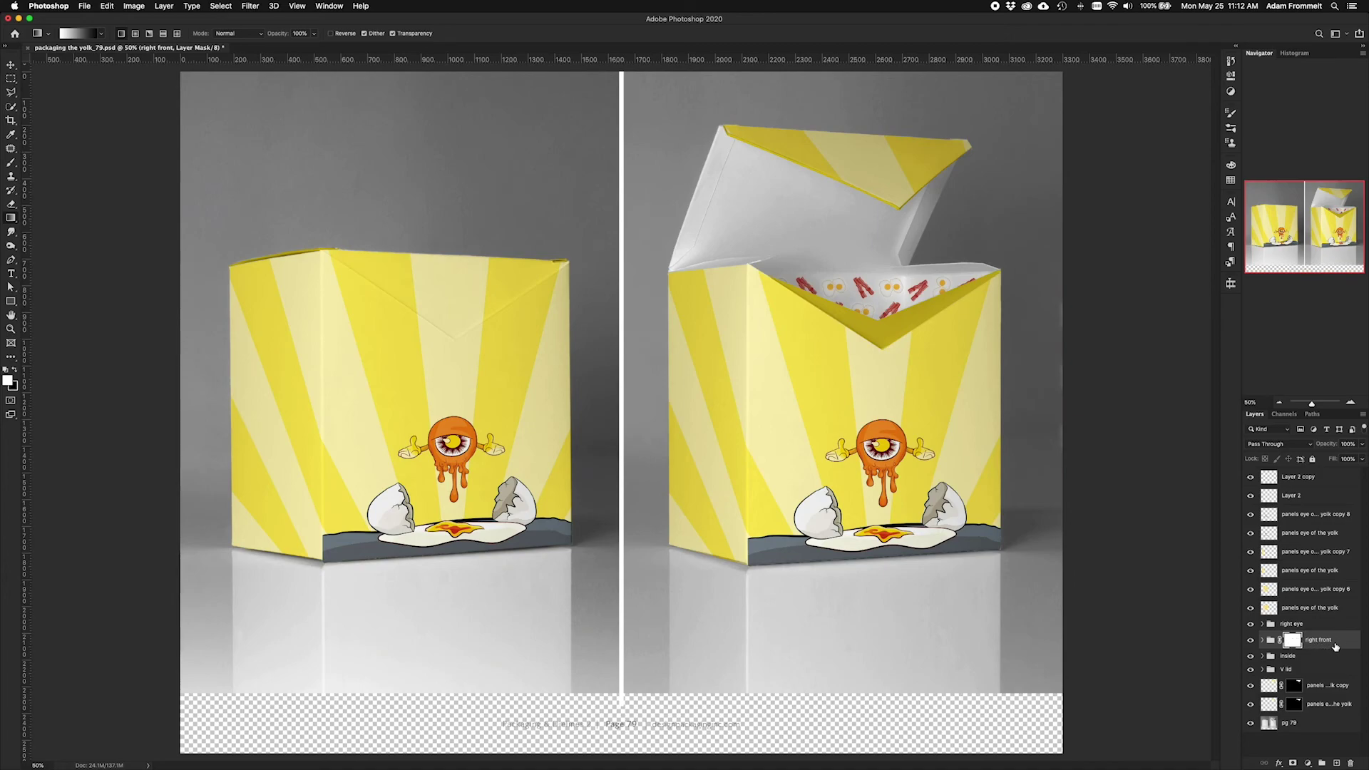
Redo the right front group's mask and drag a gradient upward so the front fades toward the top
{"action": "key", "text": "ctrl+z"}
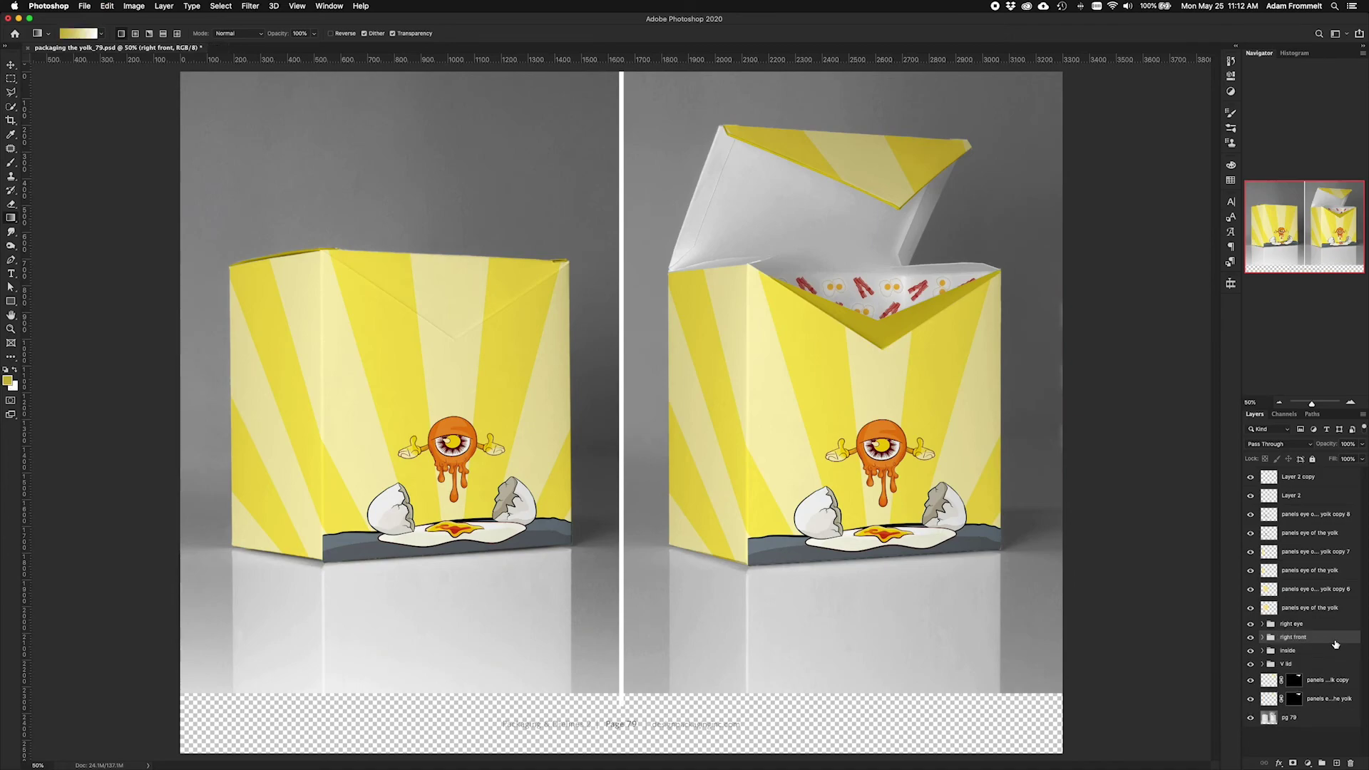
{"action": "left_click", "coordinate": [1252, 639]}
{"action": "left_click", "coordinate": [1253, 639]}
{"action": "left_click", "coordinate": [1252, 639]}
{"action": "left_click", "coordinate": [1253, 639]}
{"action": "left_click", "coordinate": [1293, 763]}
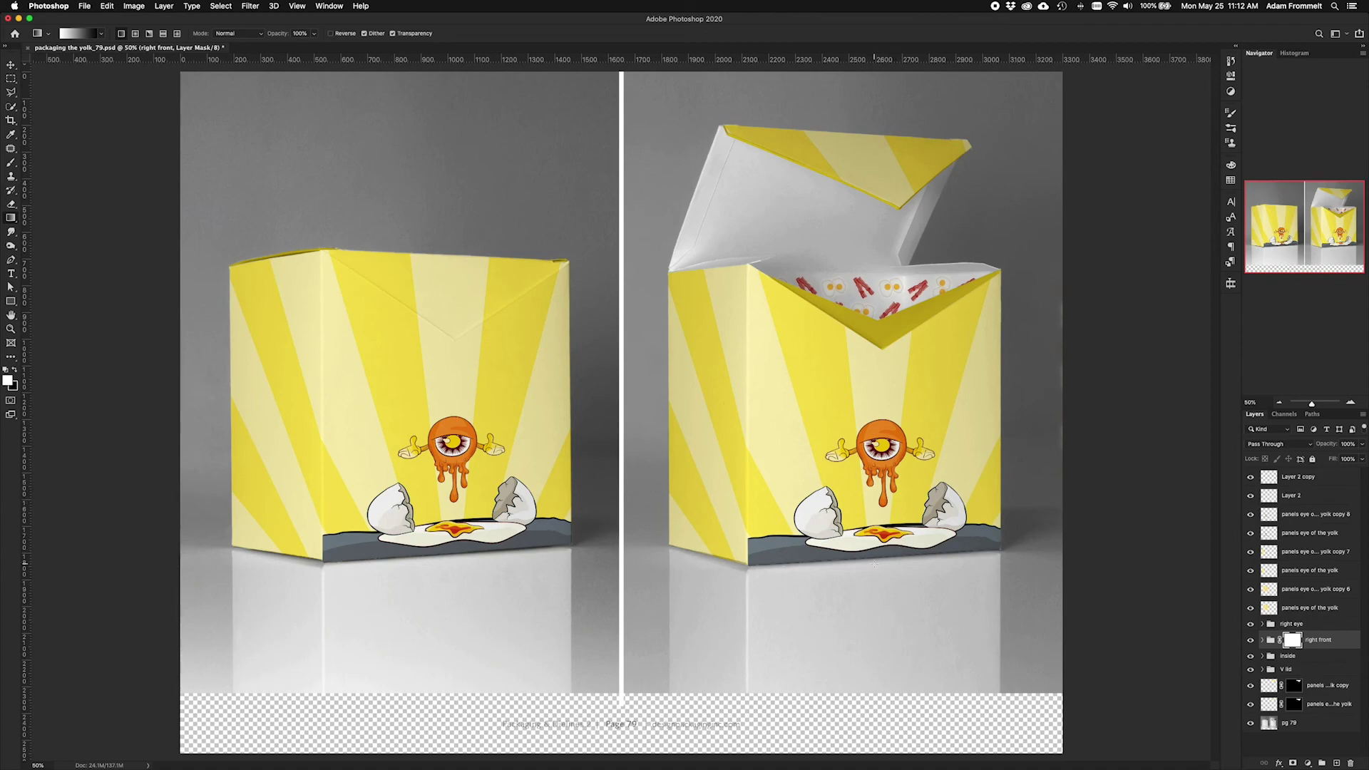
{"action": "left_click_drag", "start_coordinate": [874, 566], "coordinate": [871, 264]}
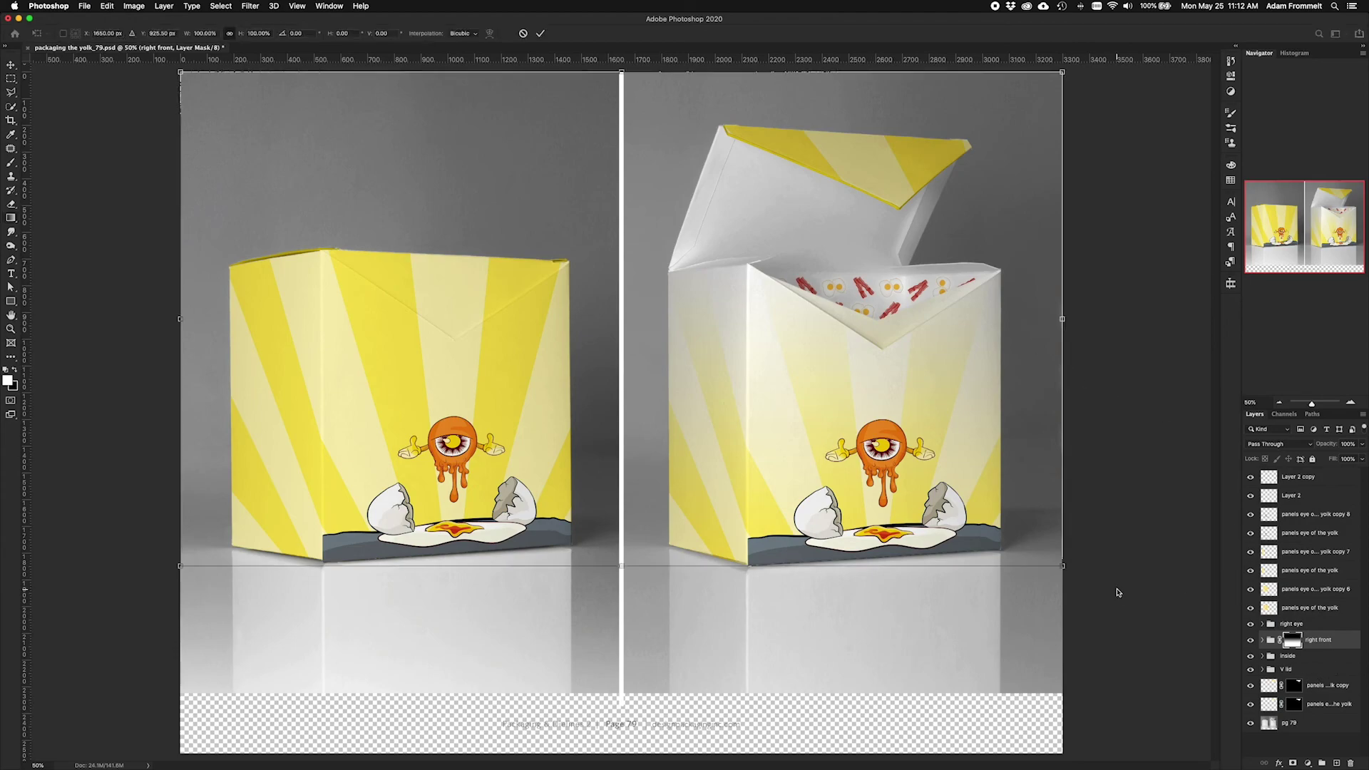
Return to the Photoshop document, commit the pending transform, and target the right front group
{"action": "key", "text": "super+Tab"}
{"action": "key", "text": "ctrl+Up"}
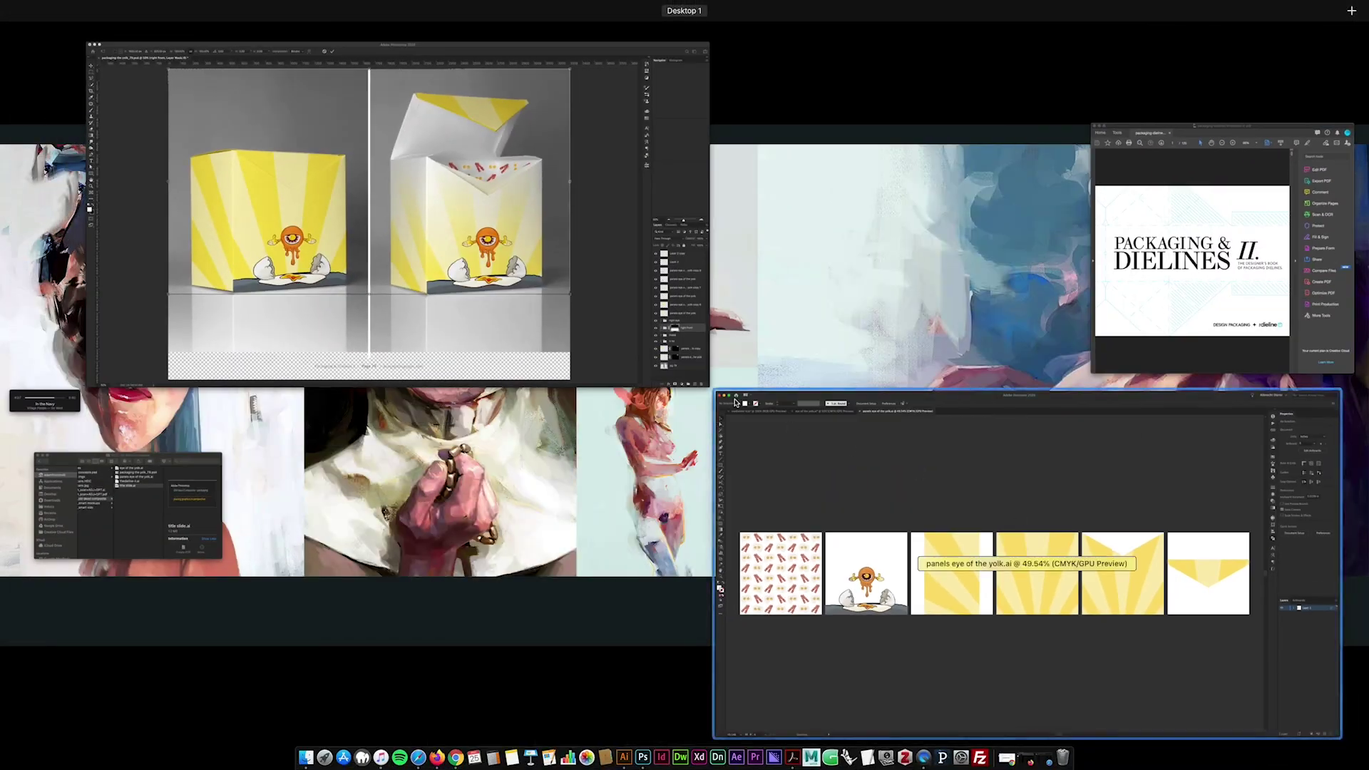
{"action": "left_click", "coordinate": [567, 310]}
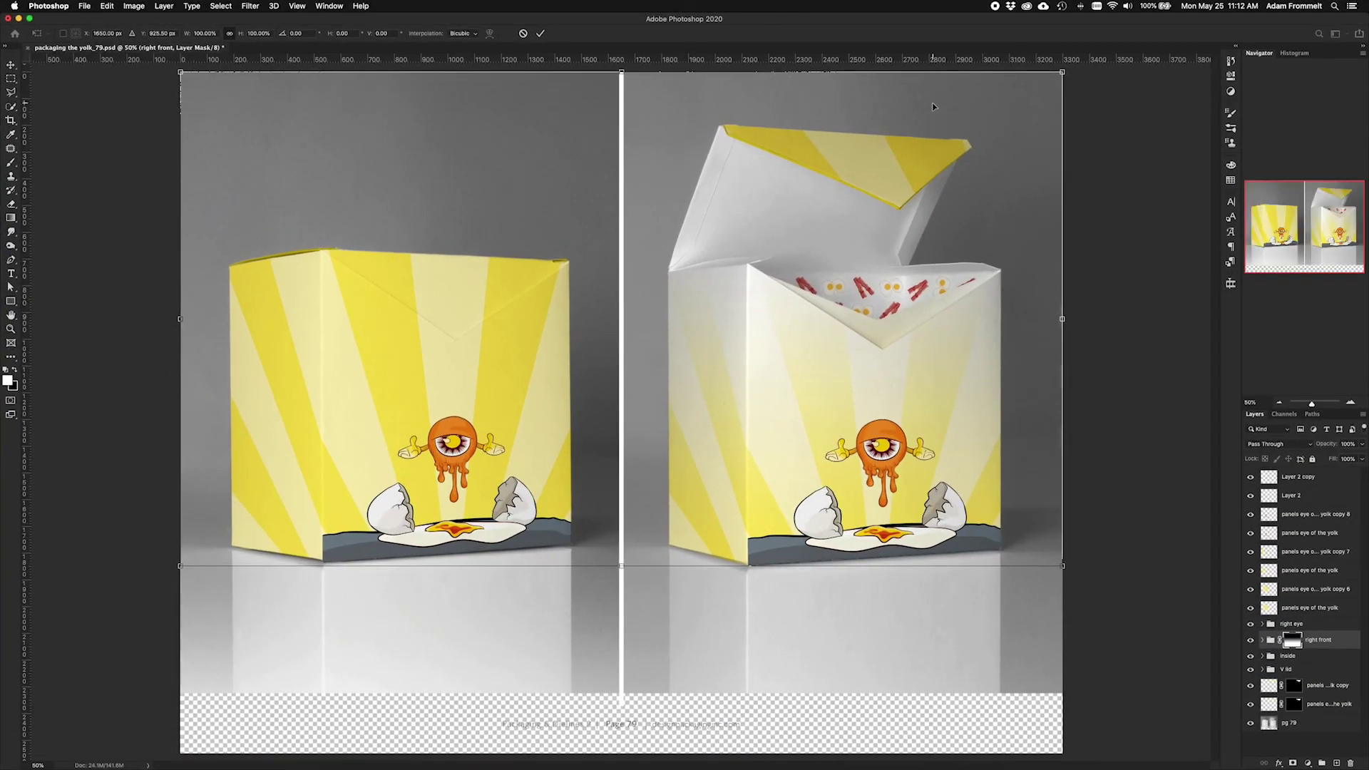
{"action": "key", "text": "super+minus"}
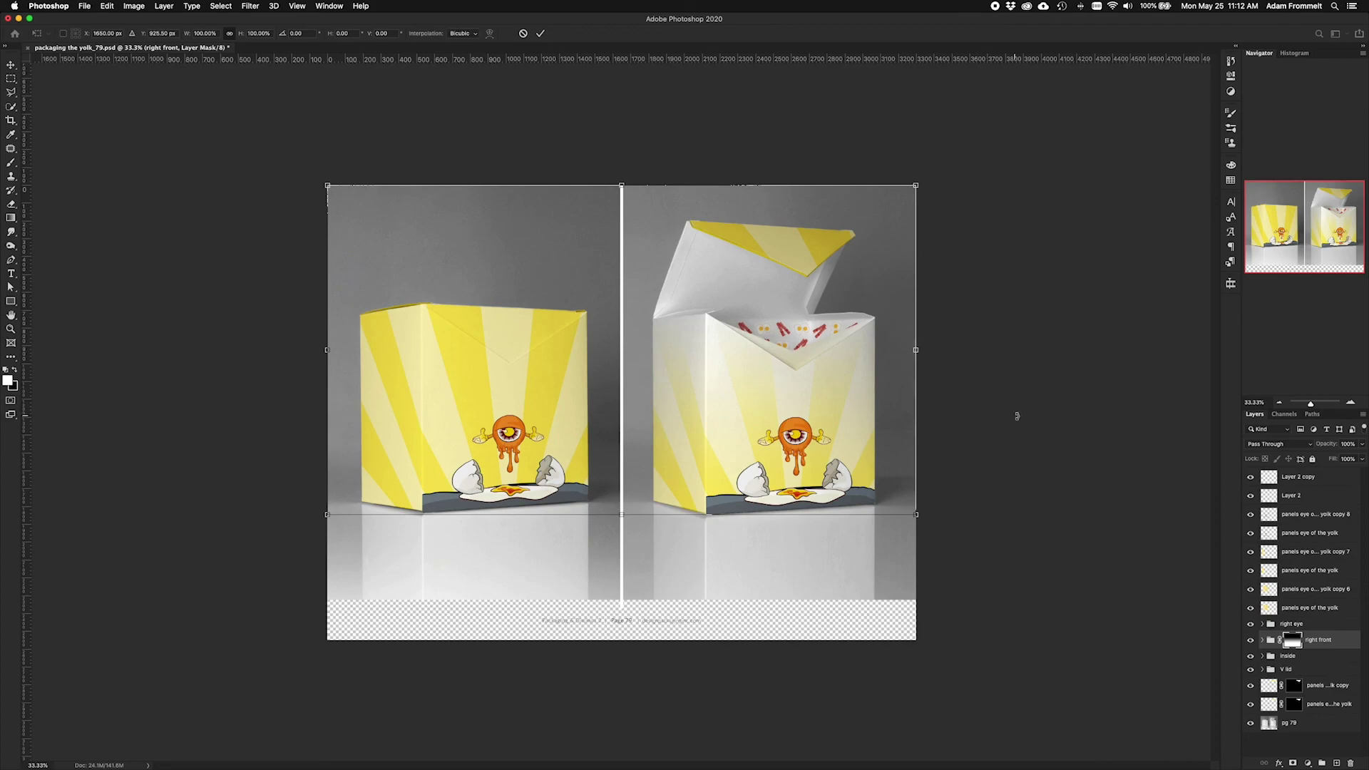
{"action": "left_click", "coordinate": [540, 33]}
{"action": "left_click", "coordinate": [1271, 639]}
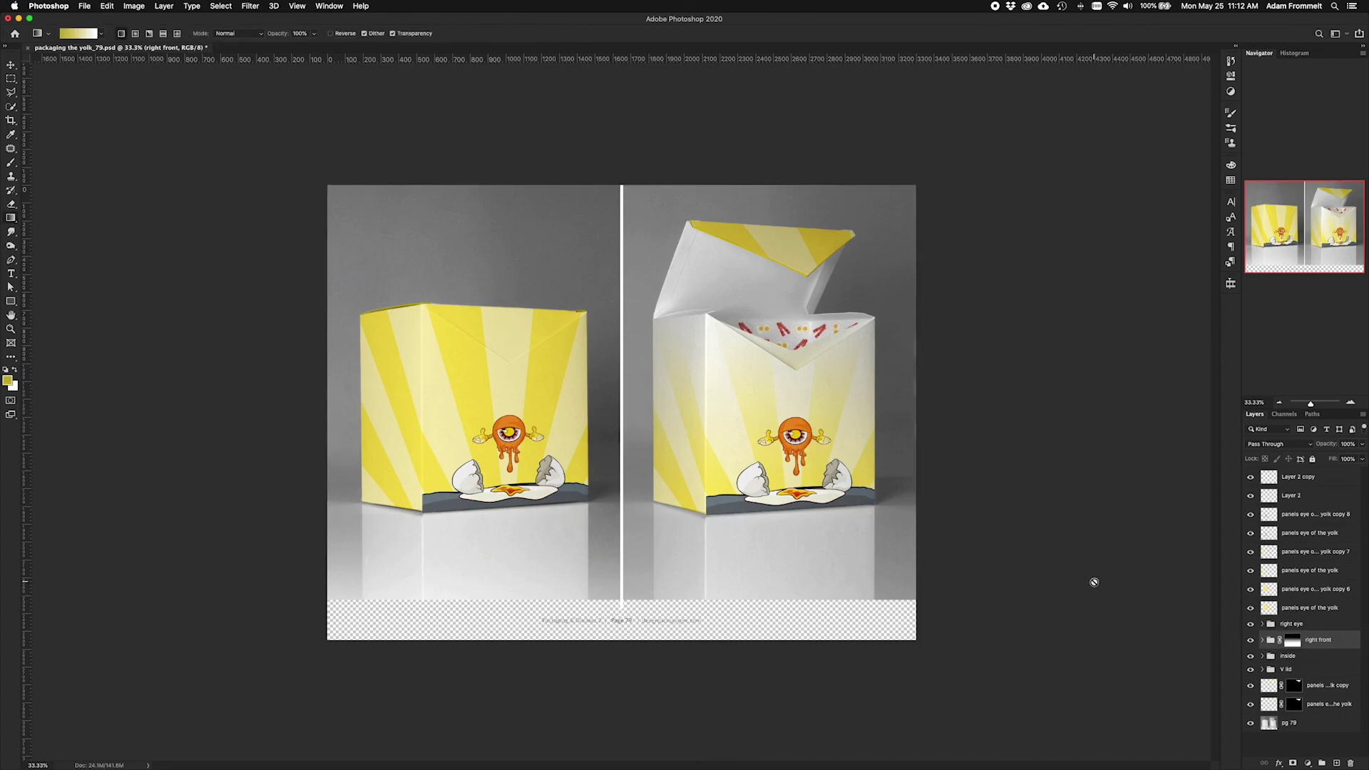
Rotate the right front artwork 180° and move it below the open box as a reflection
{"action": "key", "text": "super+t"}
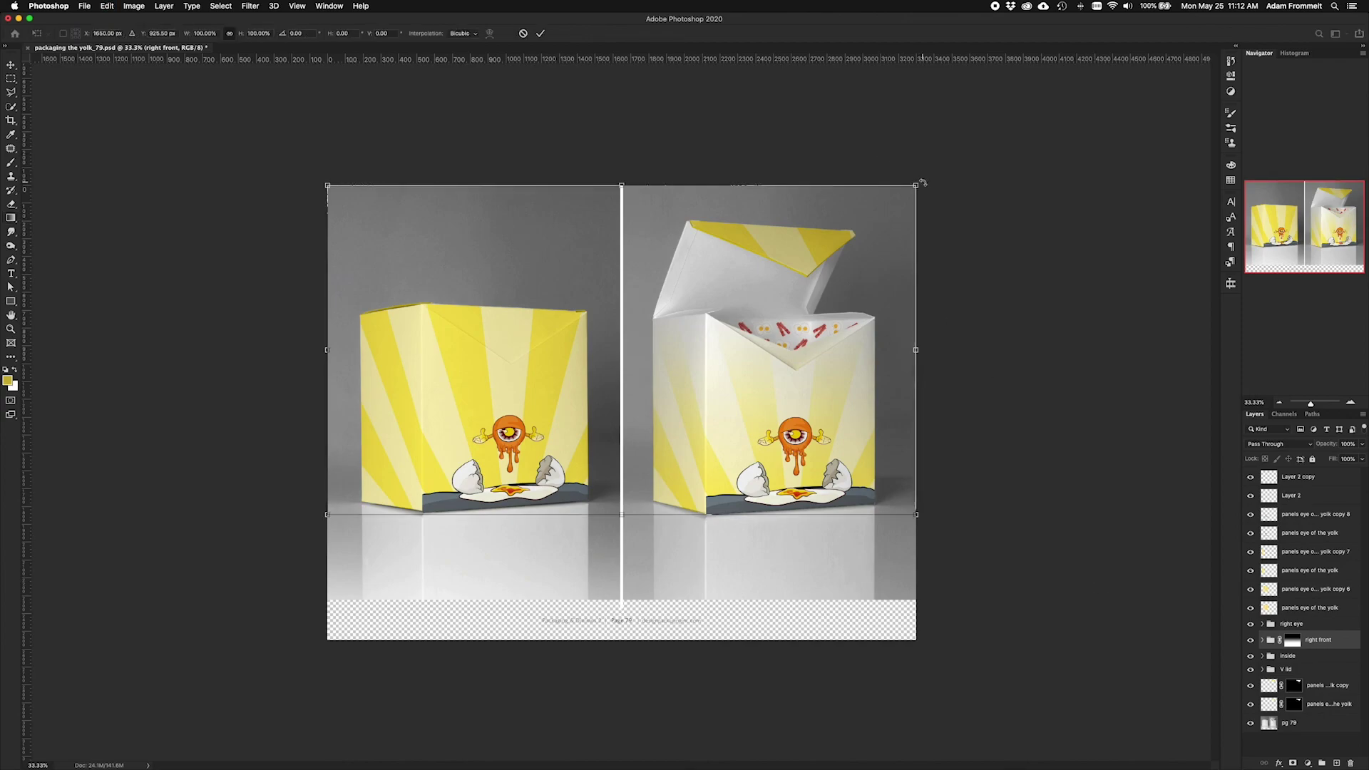
{"action": "left_click_drag", "start_coordinate": [922, 181], "coordinate": [482, 422]}
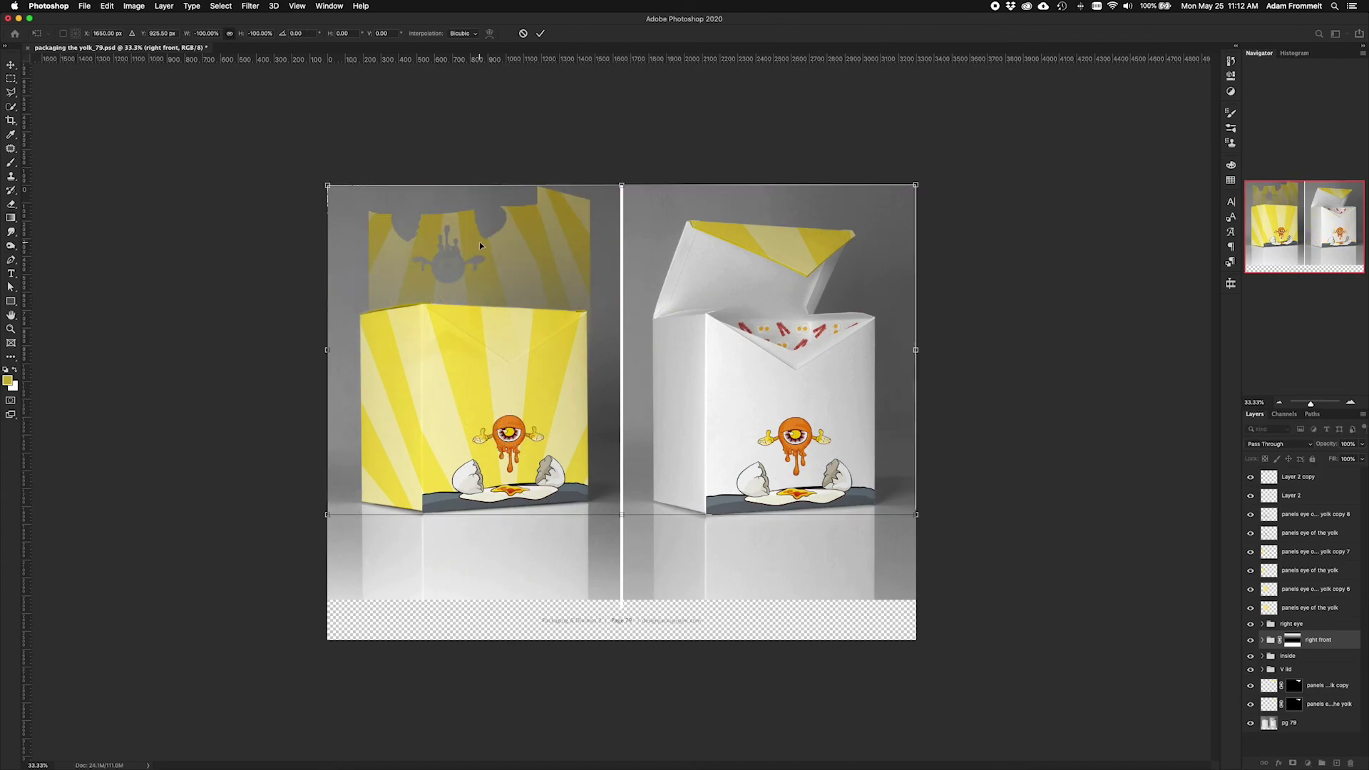
{"action": "left_click_drag", "start_coordinate": [479, 242], "coordinate": [816, 548]}
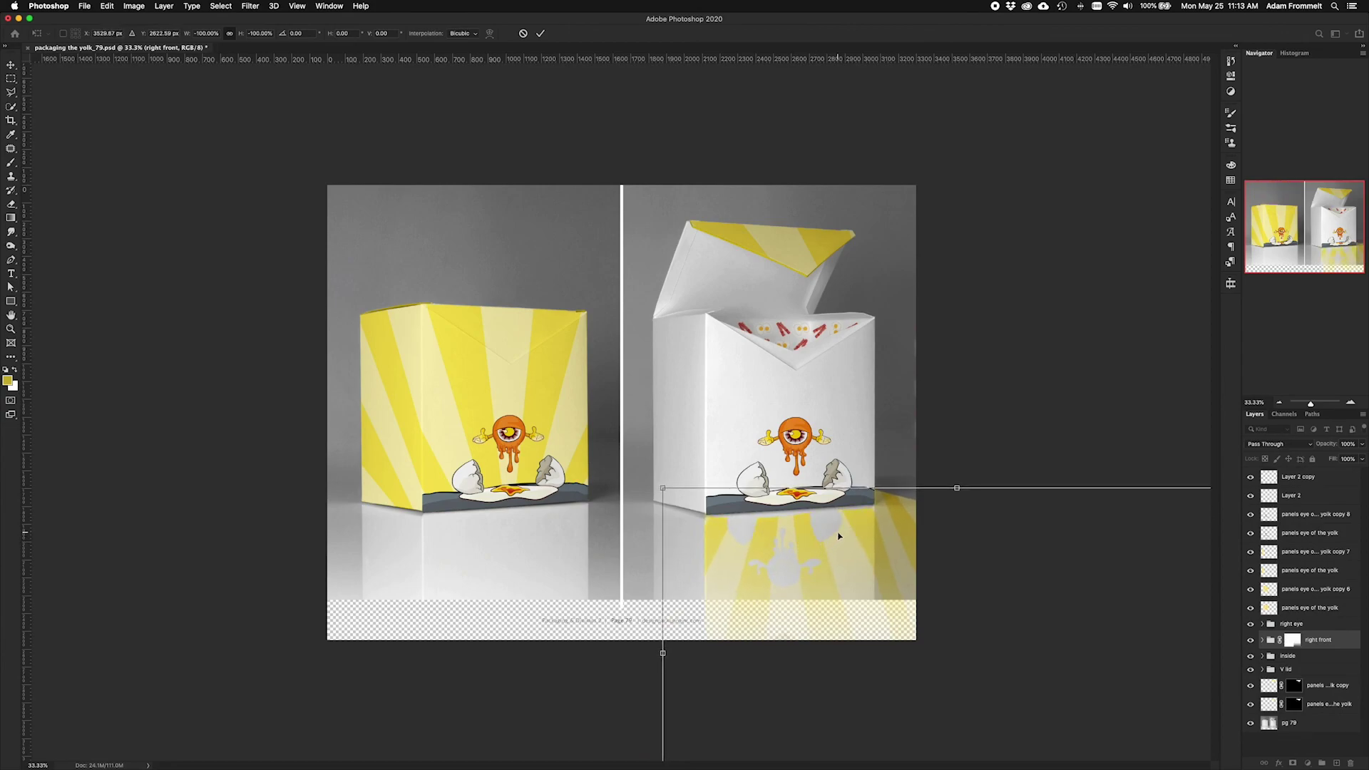
{"action": "key", "text": "Return"}
{"action": "key", "text": "g"}
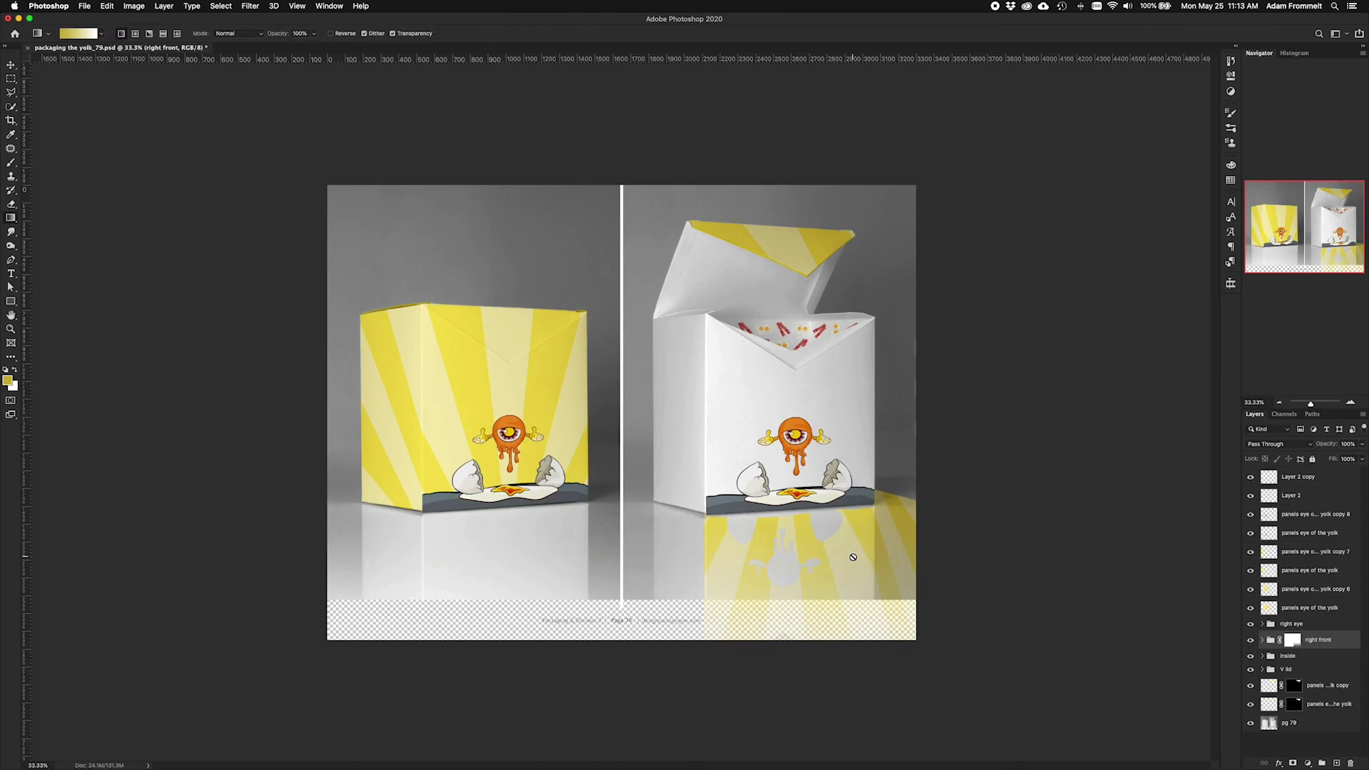
{"action": "key", "text": "super+minus"}
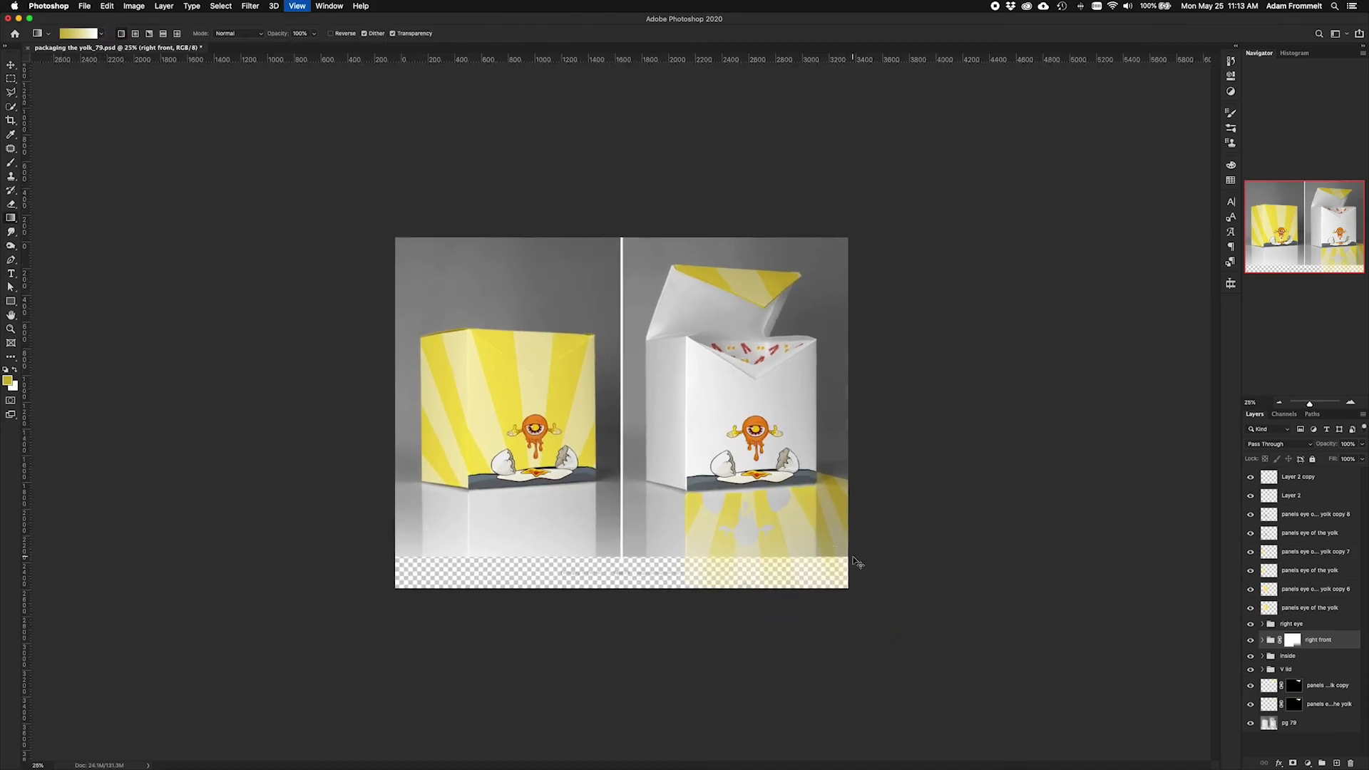
{"action": "key", "text": "super+plus"}
{"action": "key", "text": "super+plus"}
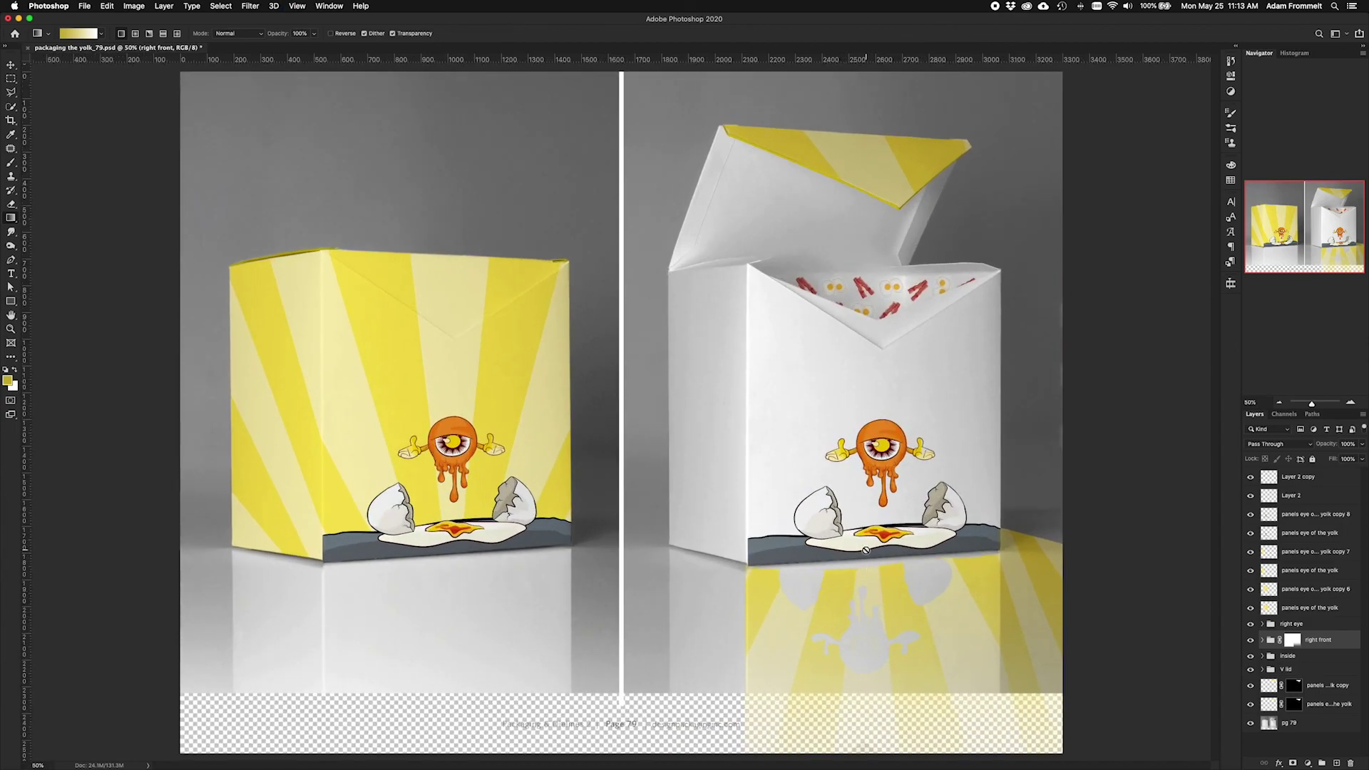